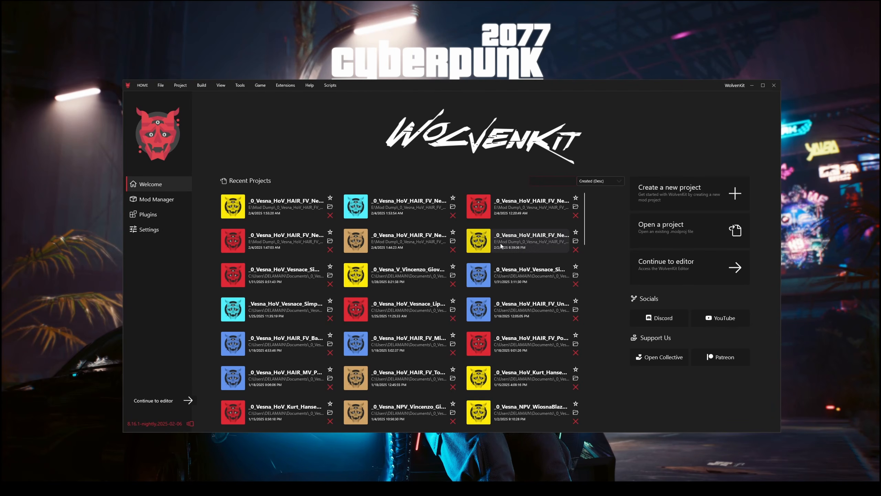
- Create a new Cyberpunk 2077 project with Garment_Import_tuto as both the project name and the mod name
left_click(763, 86)
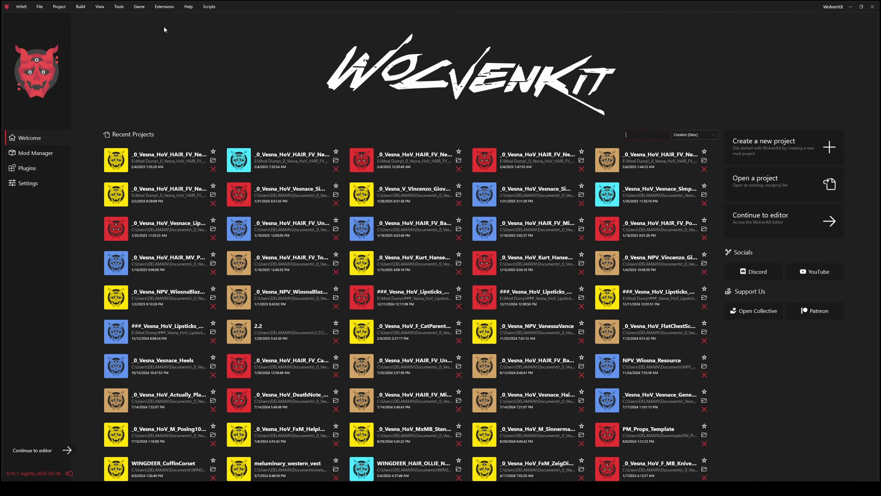
left_click(28, 183)
left_click(786, 151)
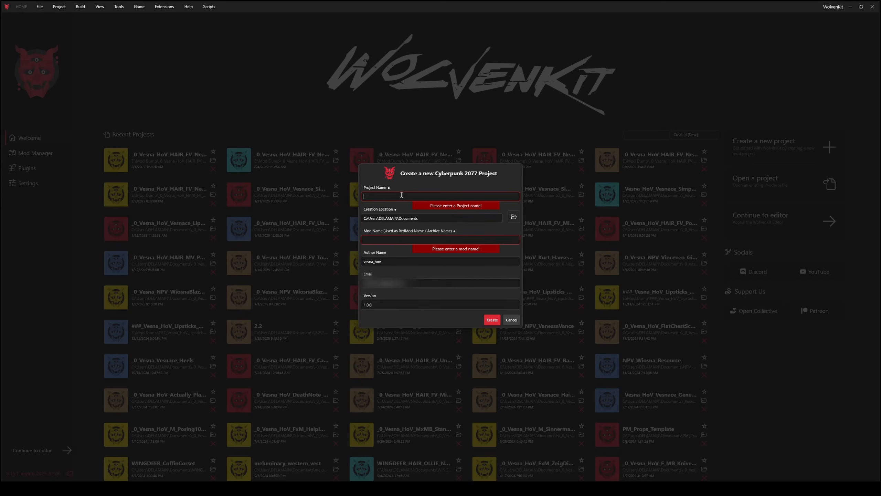
type("Garment_")
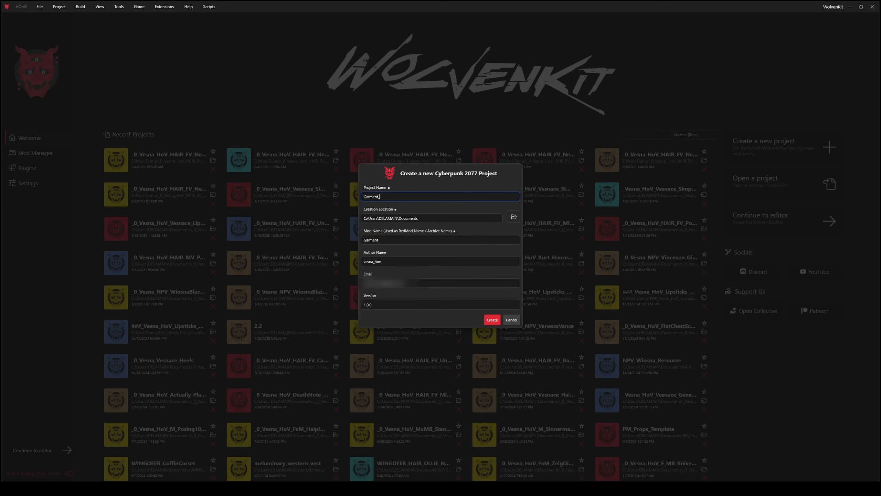
type("Import_tuto")
left_click(407, 241)
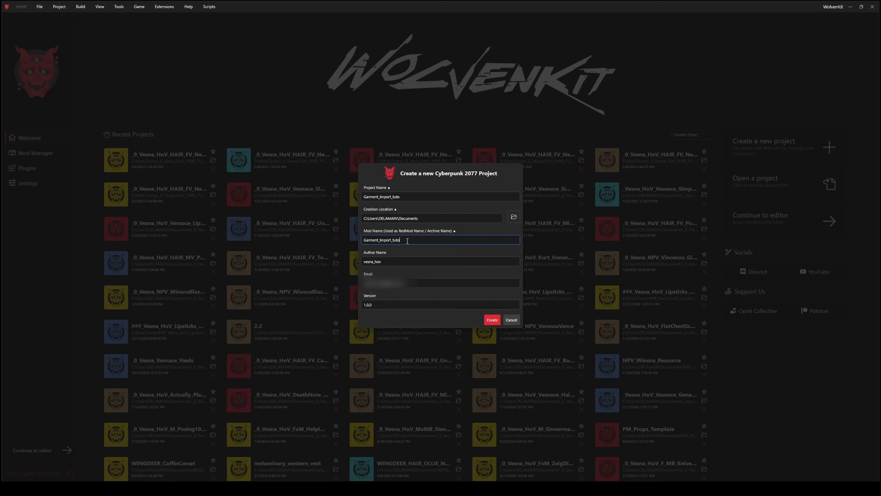
left_click(492, 319)
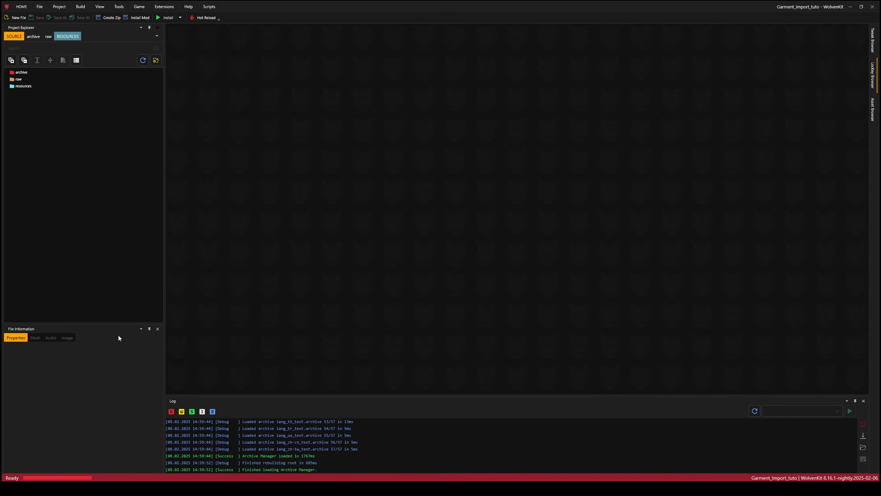
- Rearrange the workspace by docking File Information above the editor area and the Log below the Project Explorer
left_click_drag(109, 329, 517, 179)
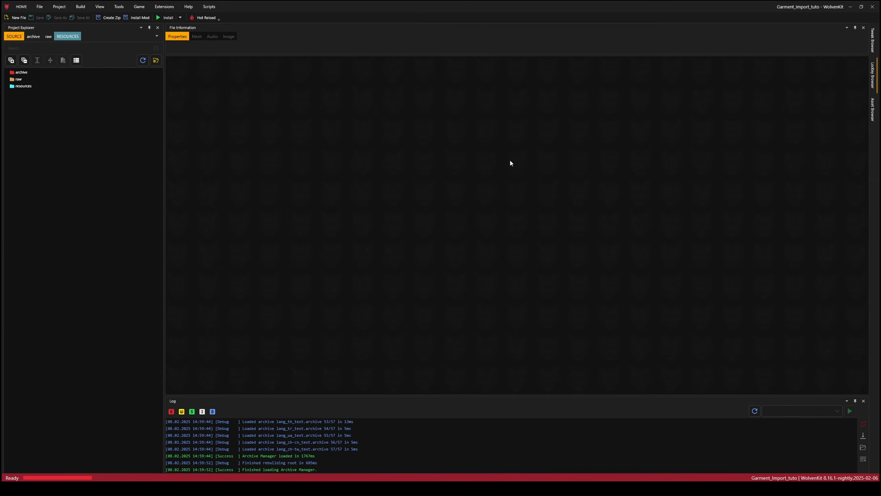
left_click_drag(478, 60, 515, 198)
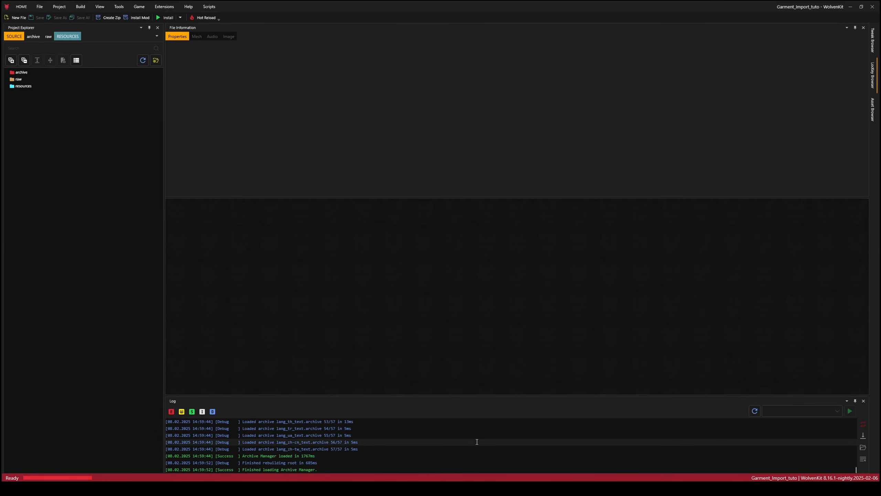
left_click_drag(222, 400, 97, 336)
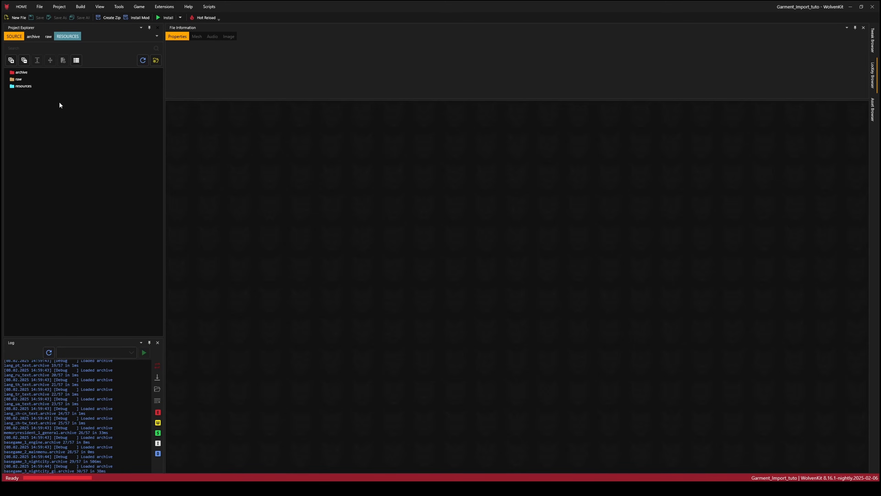
- Browse the game assets to the folder base\characters\garment\citizen_casual\torso
left_click(19, 74)
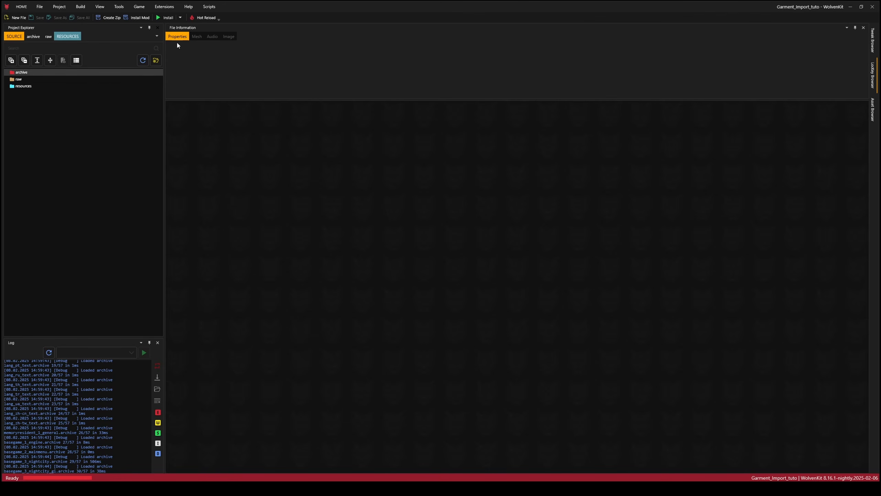
left_click(872, 110)
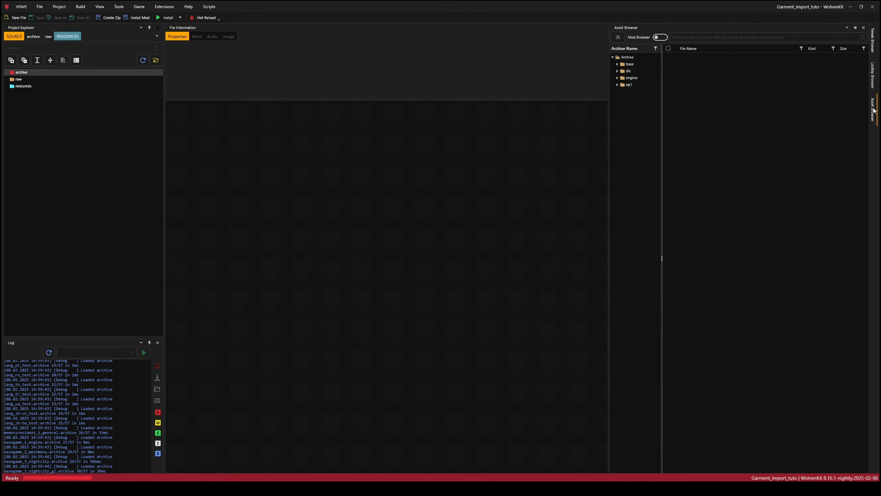
left_click(630, 65)
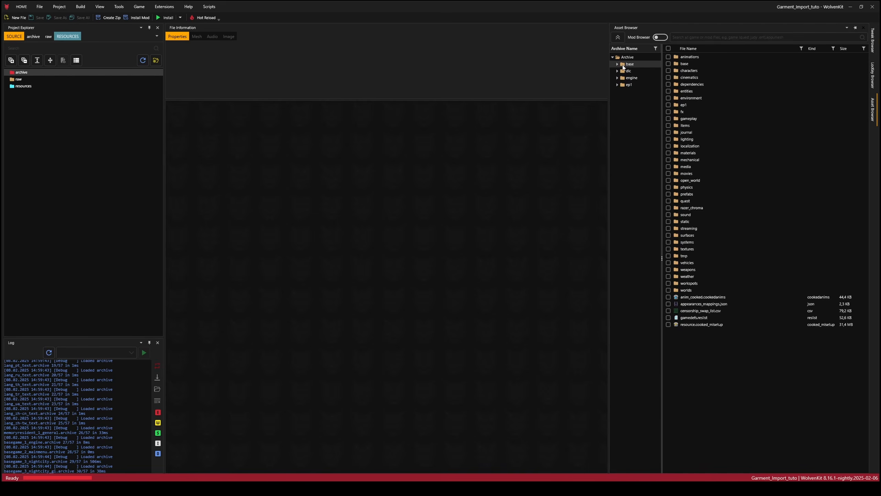
left_click(688, 71)
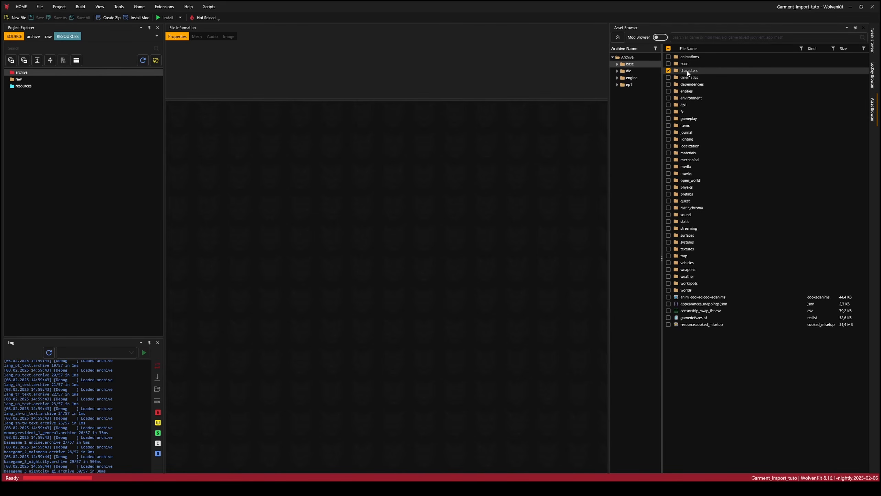
double_click(687, 71)
left_click(688, 105)
double_click(688, 105)
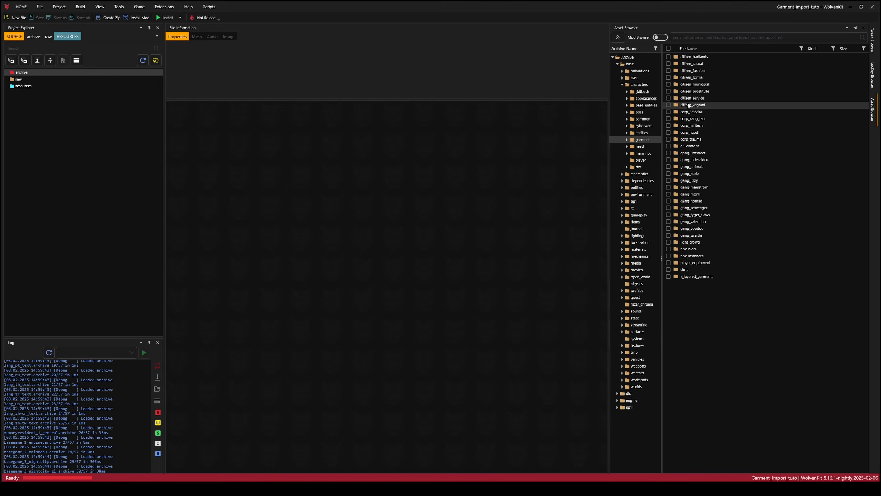
left_click(699, 65)
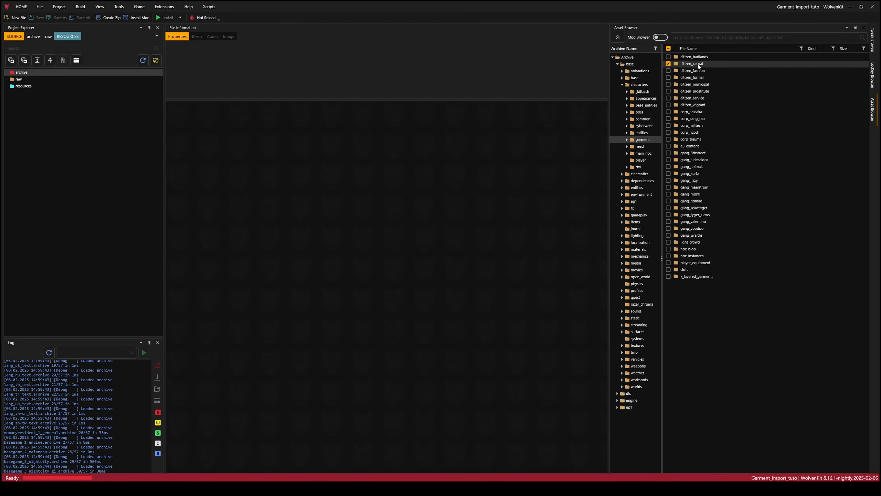
double_click(697, 64)
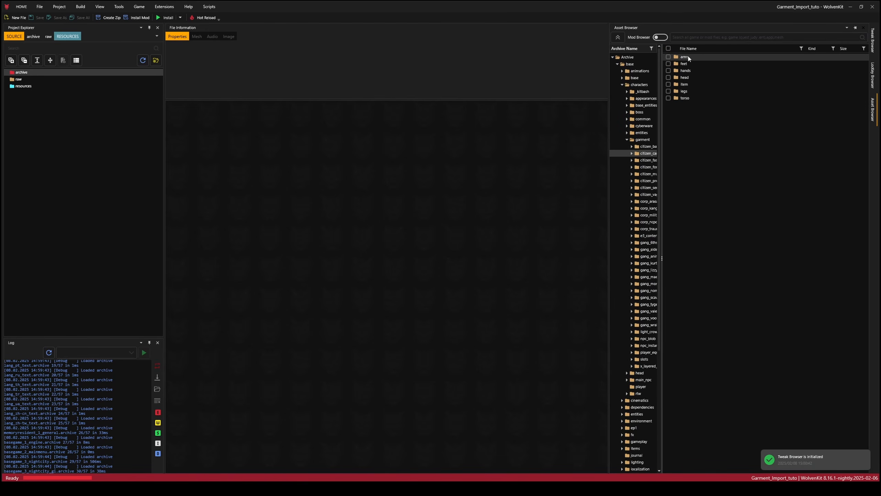
double_click(685, 99)
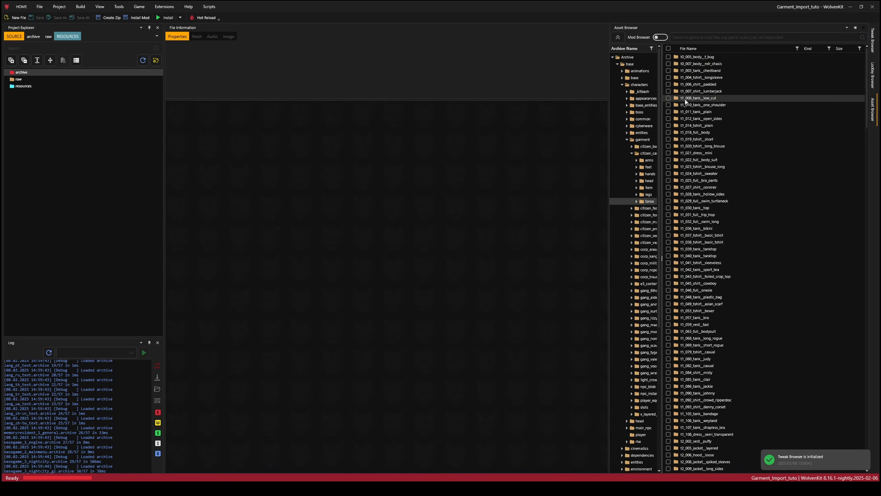
- Add t0_005_wa_body__t_bug.mesh from the t0_005_body__t_bug folder to the project
double_click(704, 57)
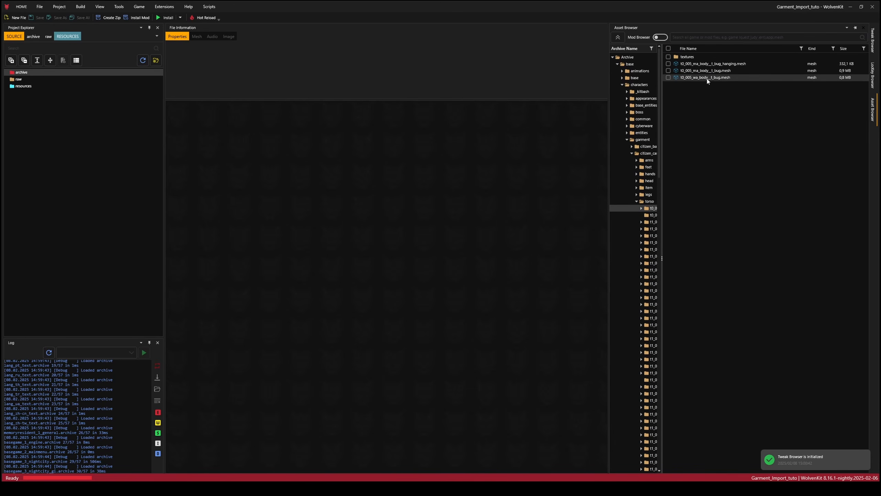
left_click(720, 78)
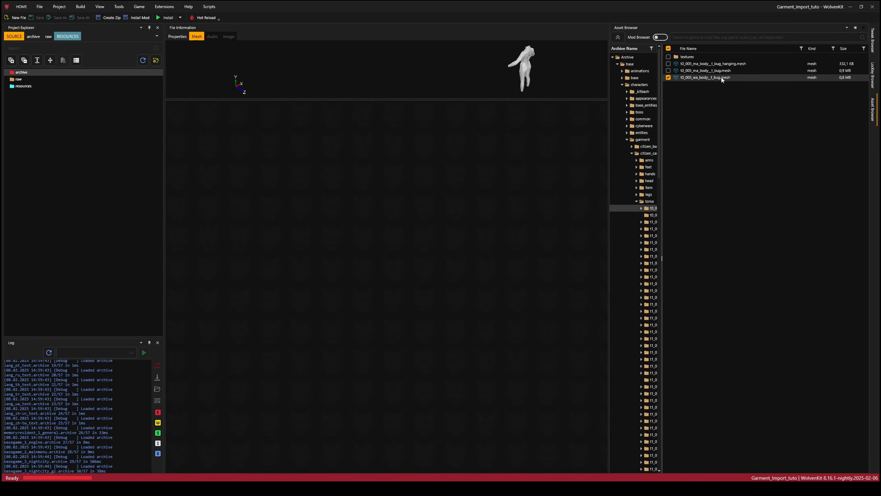
double_click(721, 78)
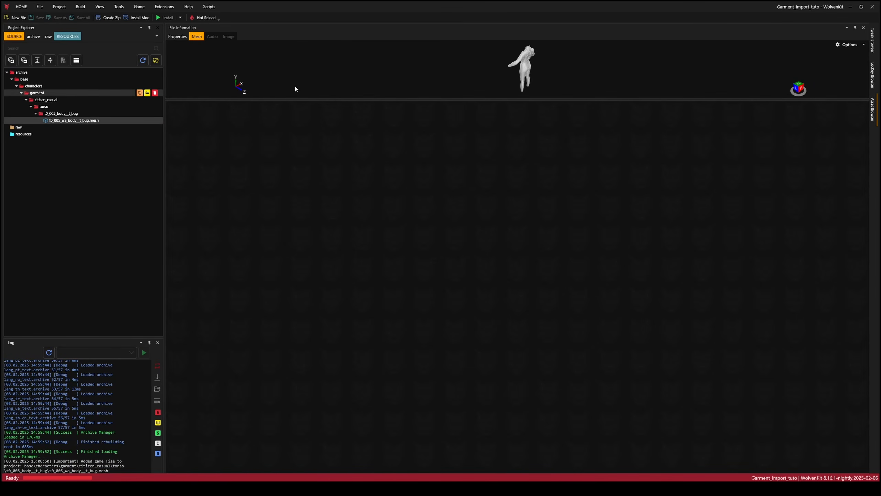
- Show the added t0_005_wa_body__t_bug.mesh in Windows Explorer, then minimize that window
right_click(74, 123)
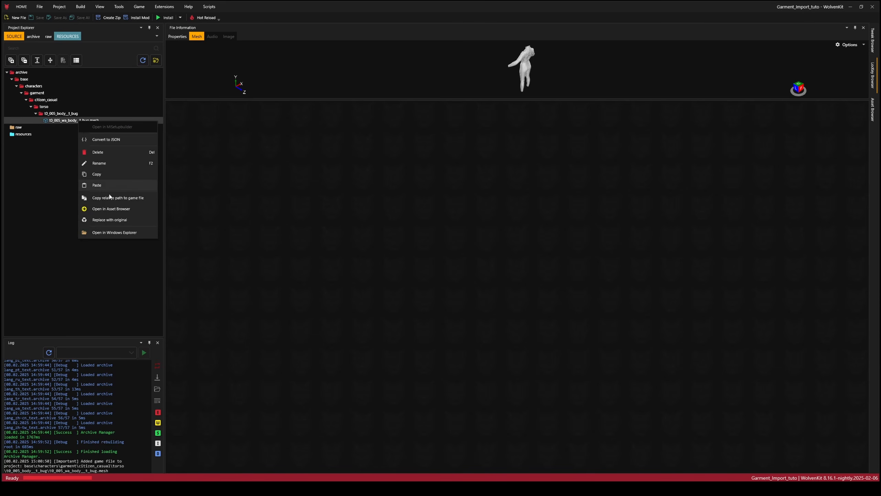
left_click(103, 235)
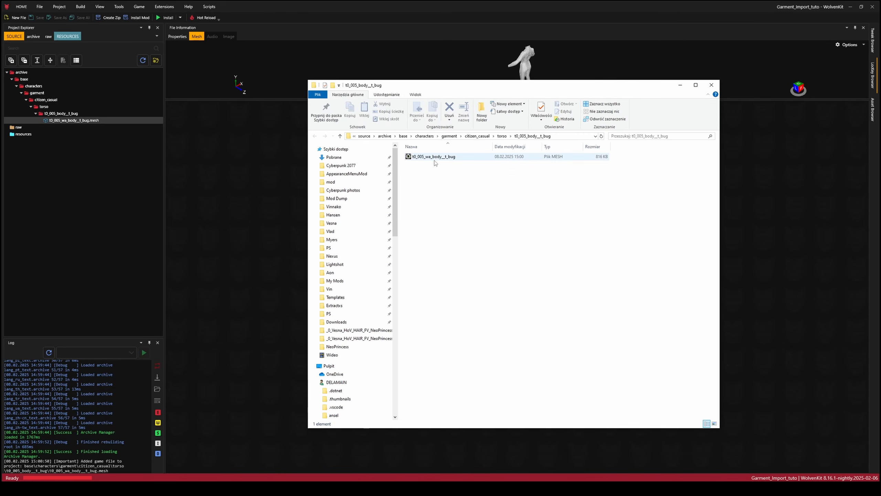
left_click(679, 84)
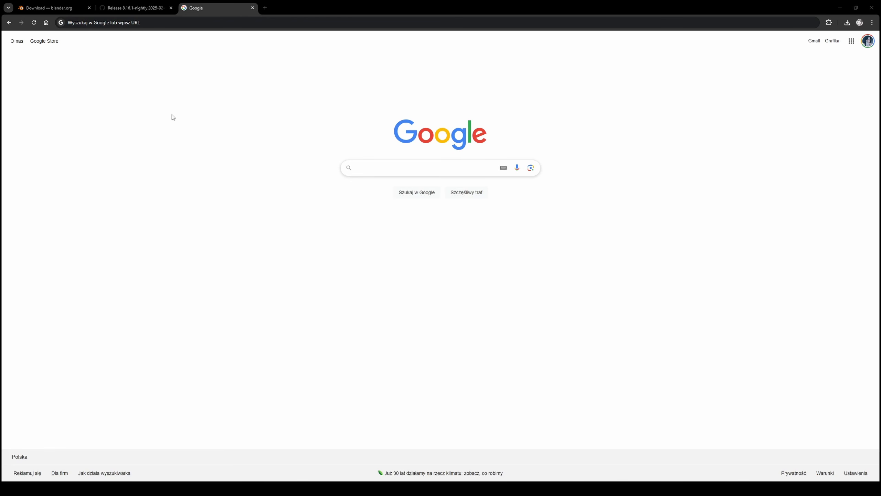
- Search the web for "archivexl item addition" in the browser
left_click(151, 22)
type("archi")
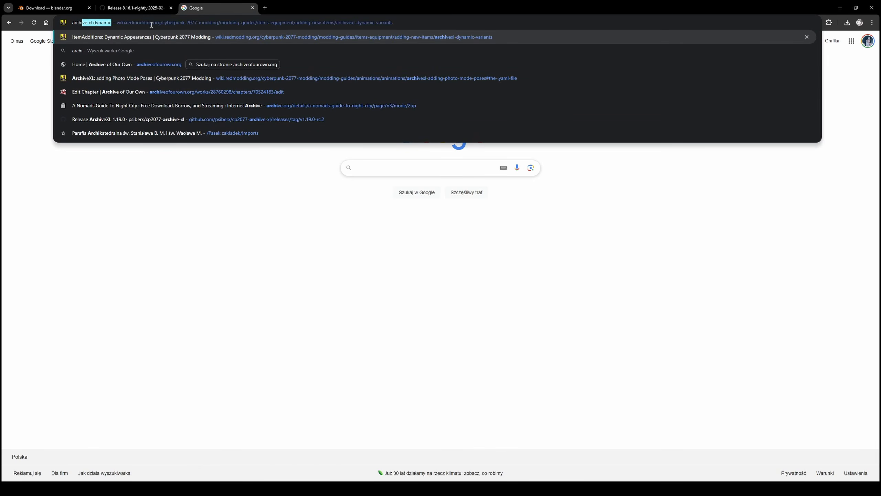
type("vexl i")
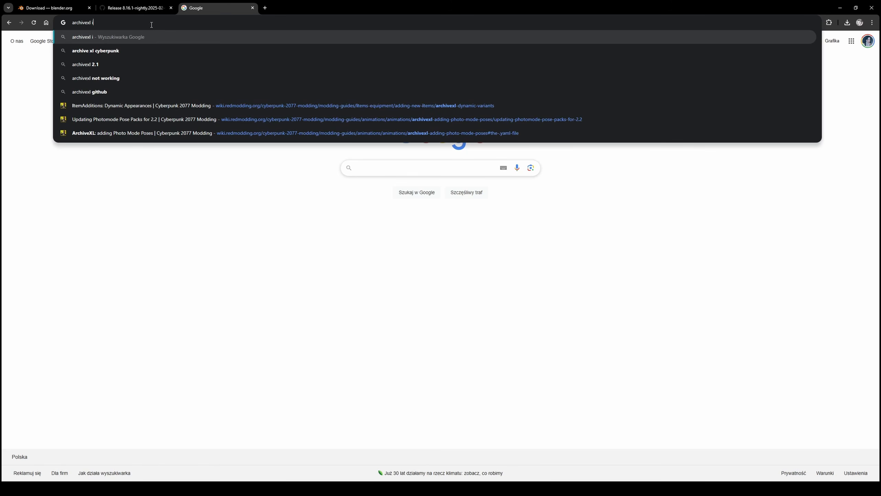
type("tem addi")
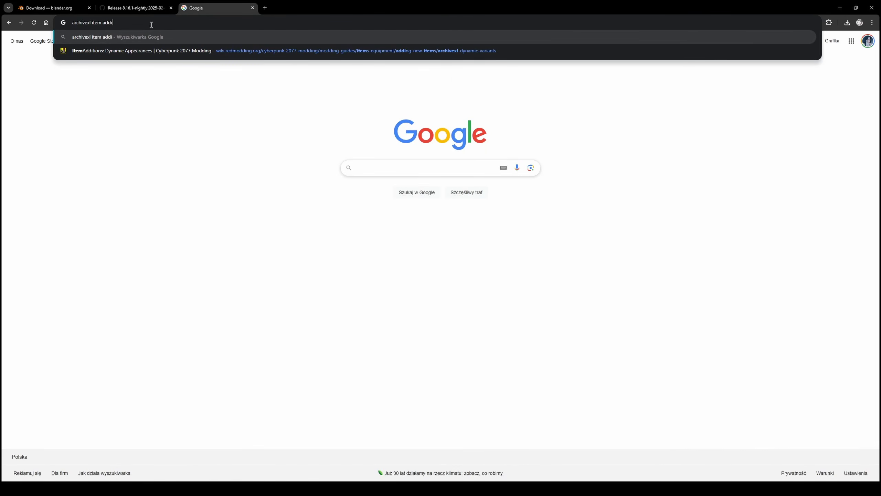
type("c")
key("BackSpace")
type("tion")
key("Return")
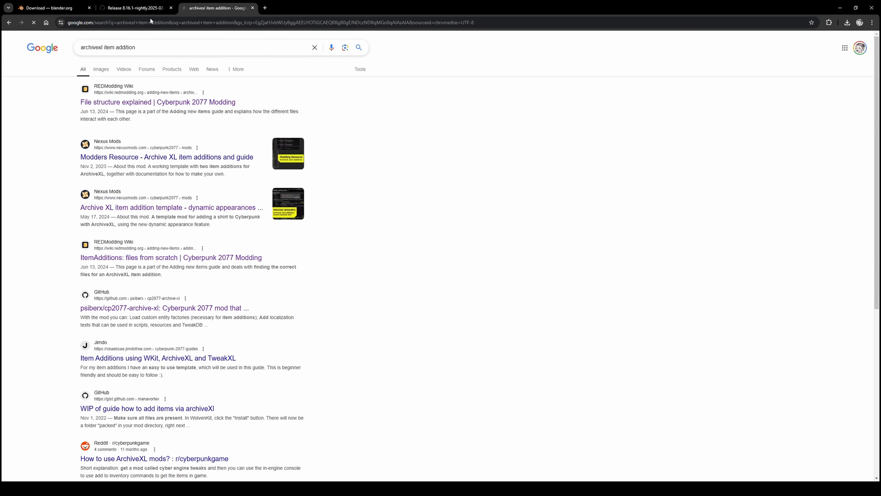
- Open the wiki page "File structure explained" and follow its link to the Adding new items guide, reading down to Step 0
left_click(113, 107)
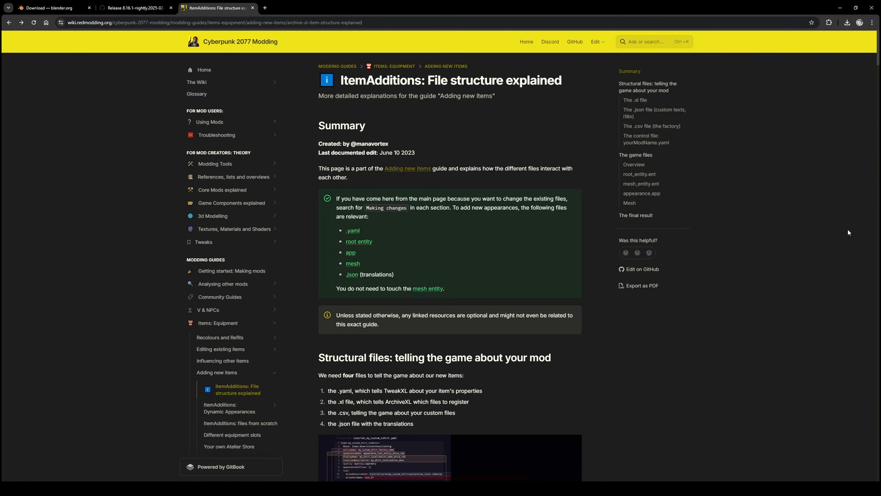
scroll(515, 382, "down", 10)
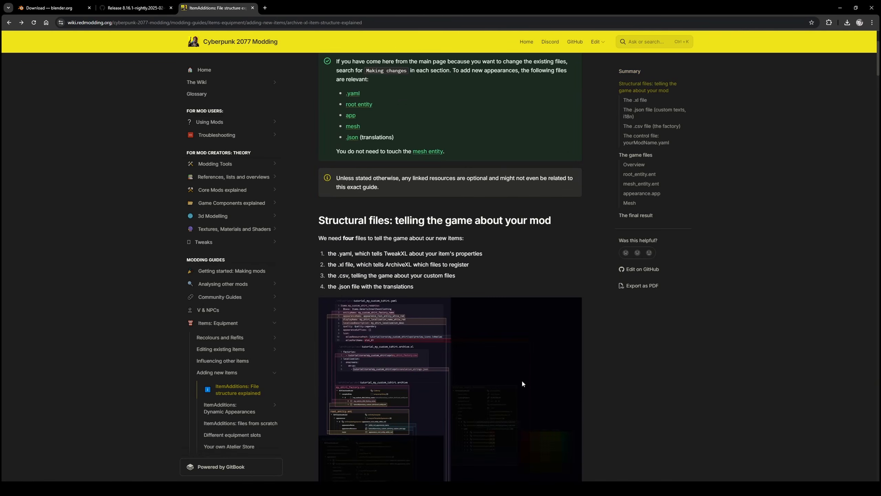
scroll(523, 378, "up", 10)
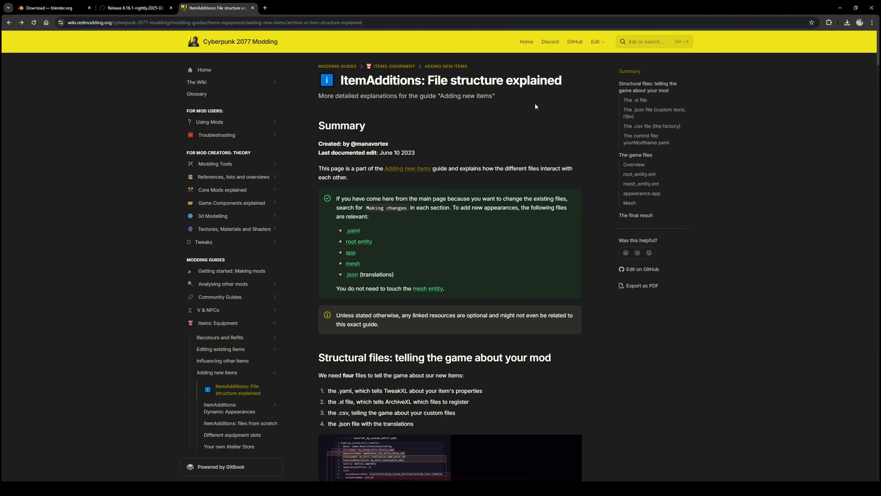
left_click(426, 169)
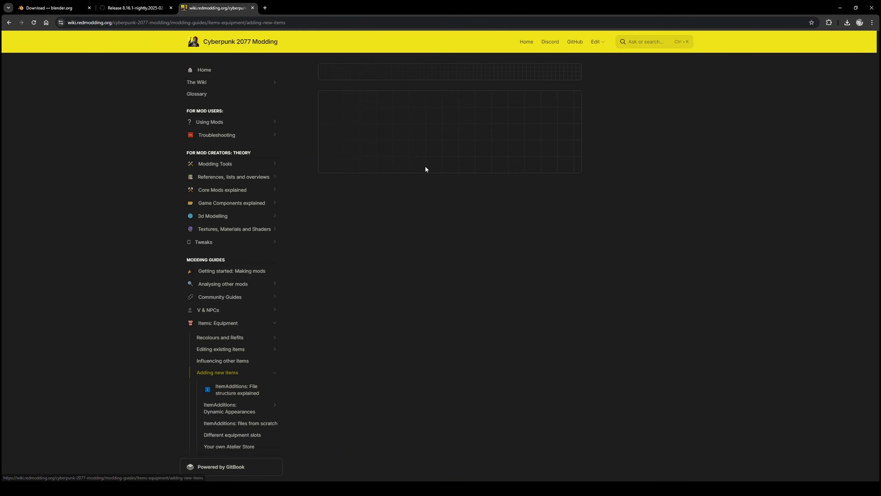
scroll(474, 163, "down", 8)
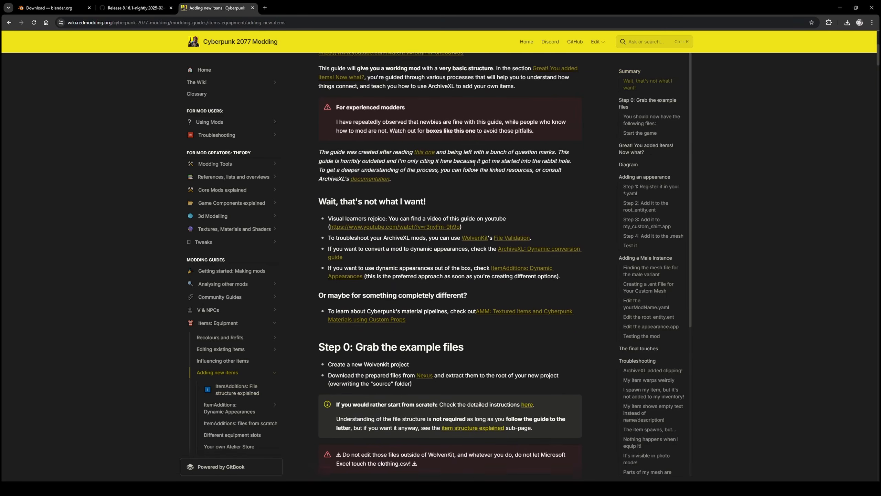
scroll(474, 163, "down", 4)
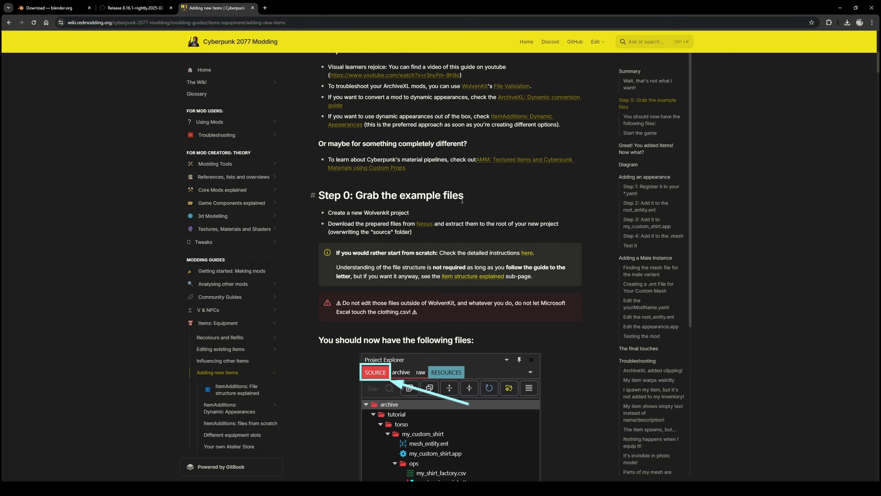
- Follow the Nexus link and manually download the main file archivexl_my_custom_shirt_wolvenkit_source, version 1.0.1
left_click(425, 225)
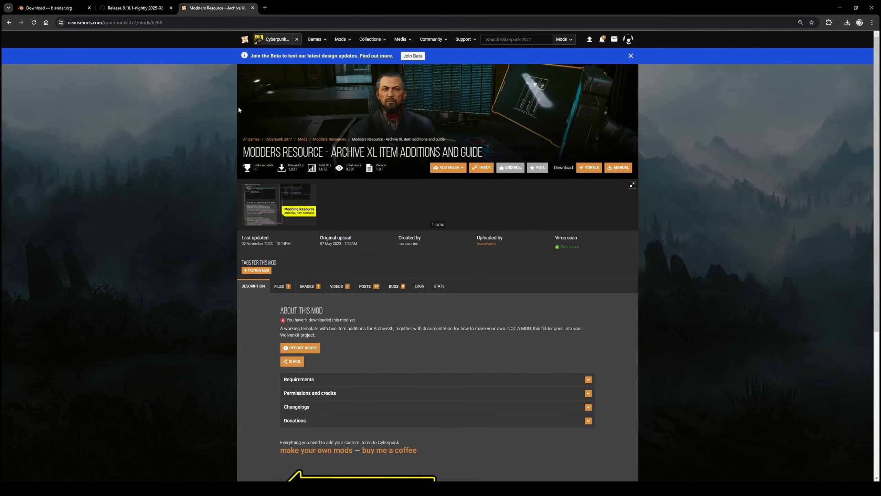
left_click(276, 287)
scroll(276, 290, "down", 3)
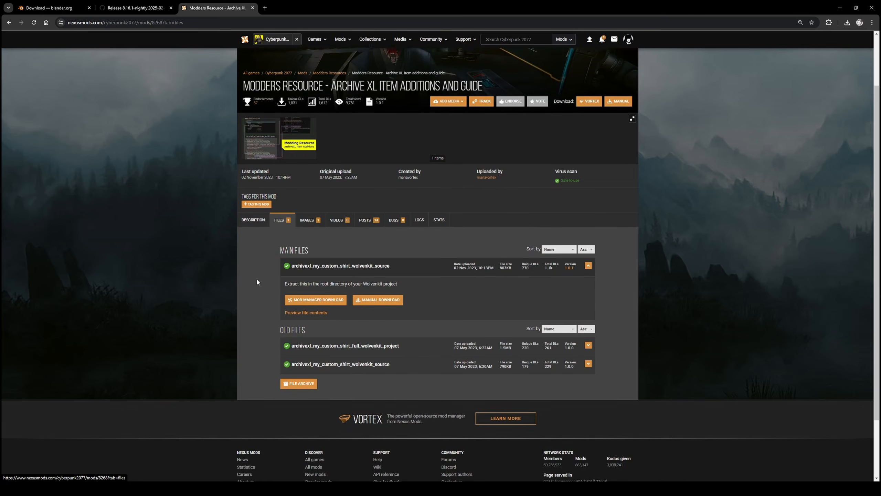
left_click(383, 298)
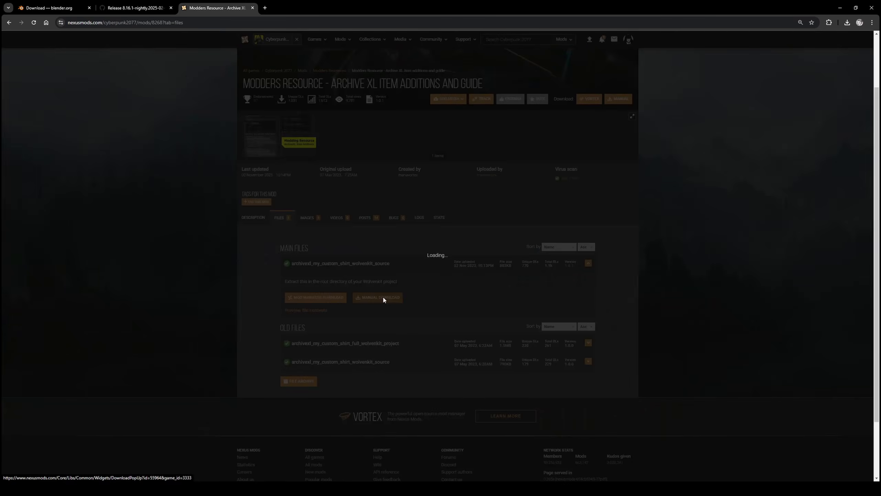
left_click(309, 199)
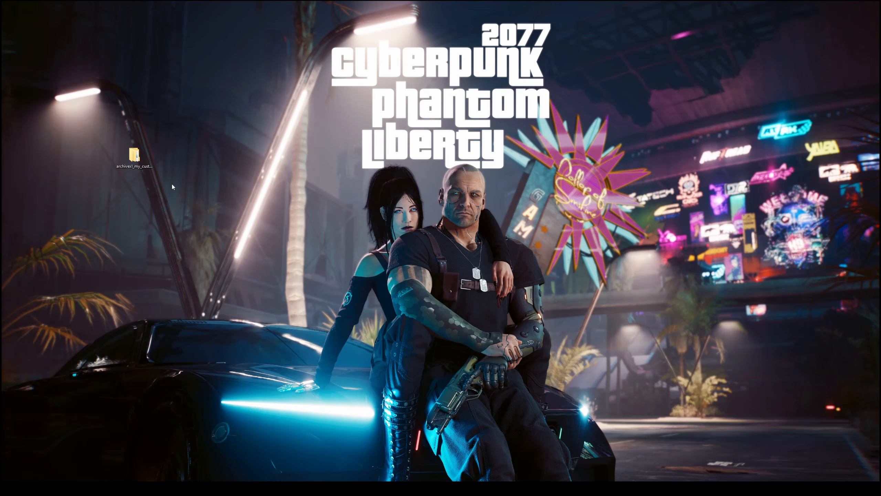
- Copy the source folder from inside the archivexl_my_custom_shirt_wolvenkit_source folder on the desktop
left_click(132, 159)
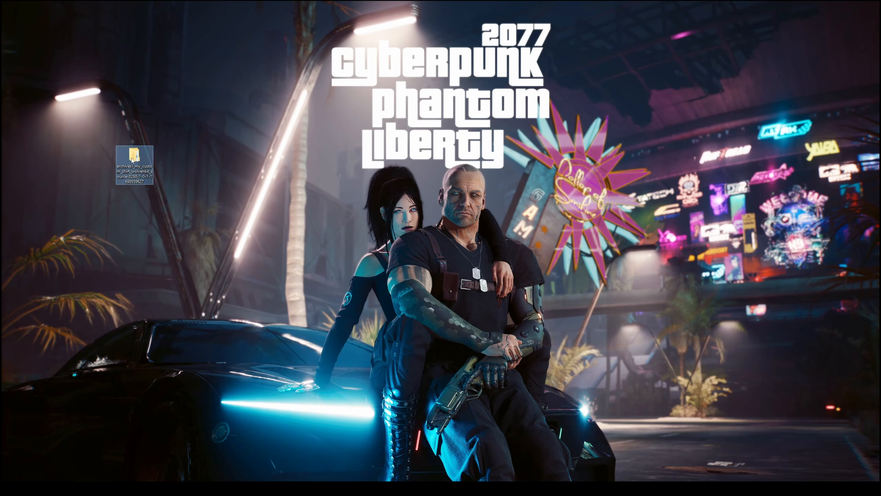
double_click(133, 160)
left_click(441, 175)
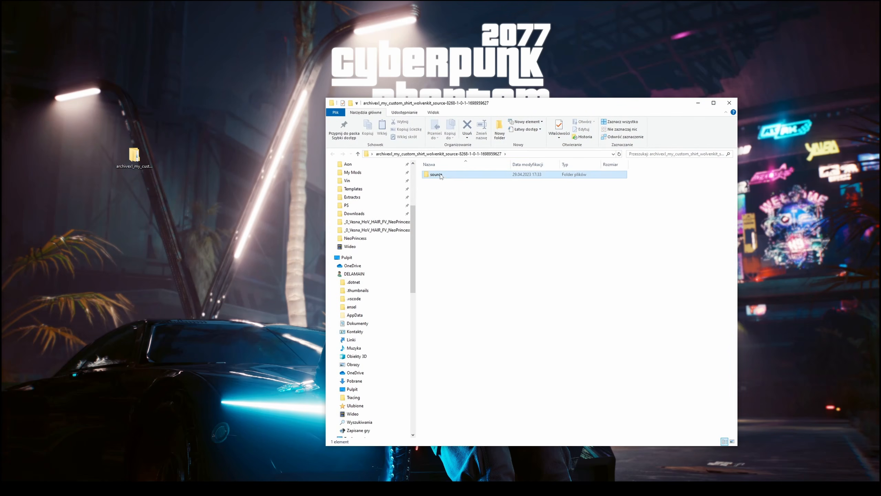
right_click(441, 175)
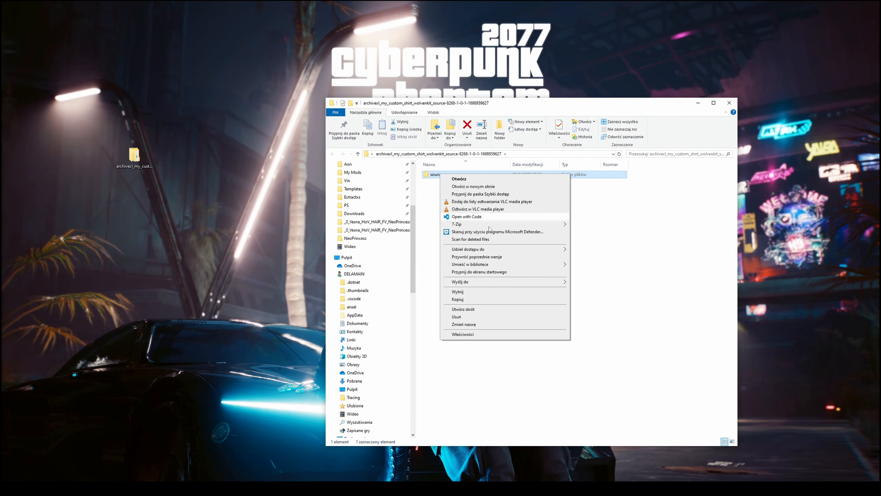
left_click(457, 299)
- Switch to WolvenKit and show the project's archive folder in Windows Explorer, minimizing the template's folder window
key("alt+Tab")
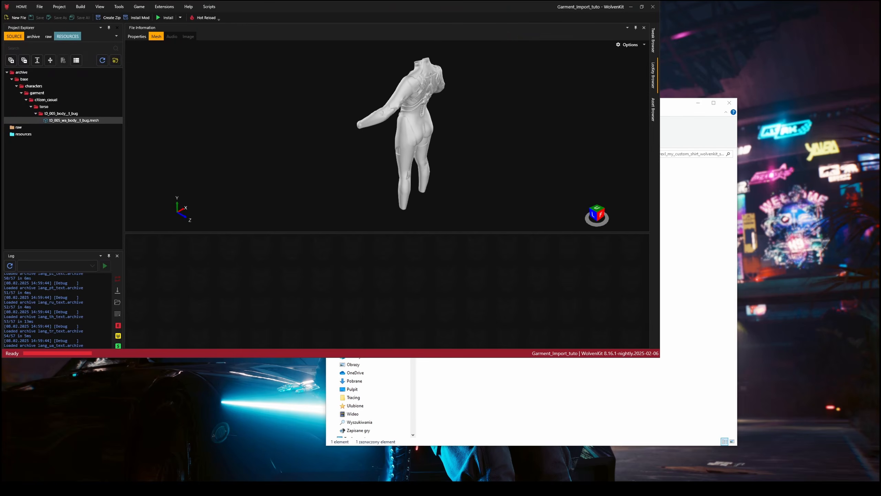
right_click(23, 73)
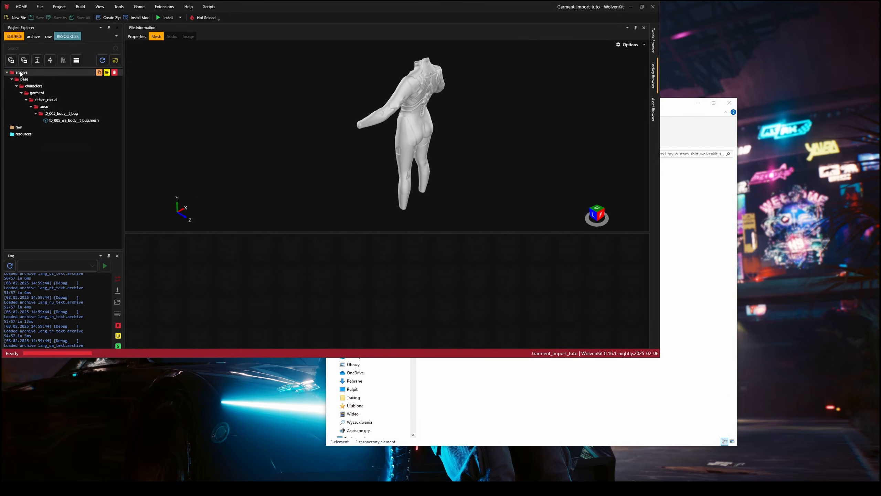
left_click(70, 172)
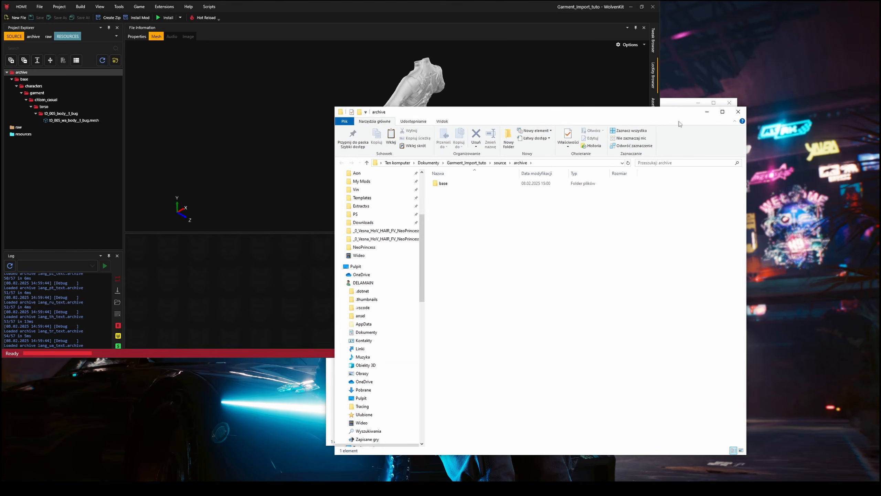
left_click(676, 104)
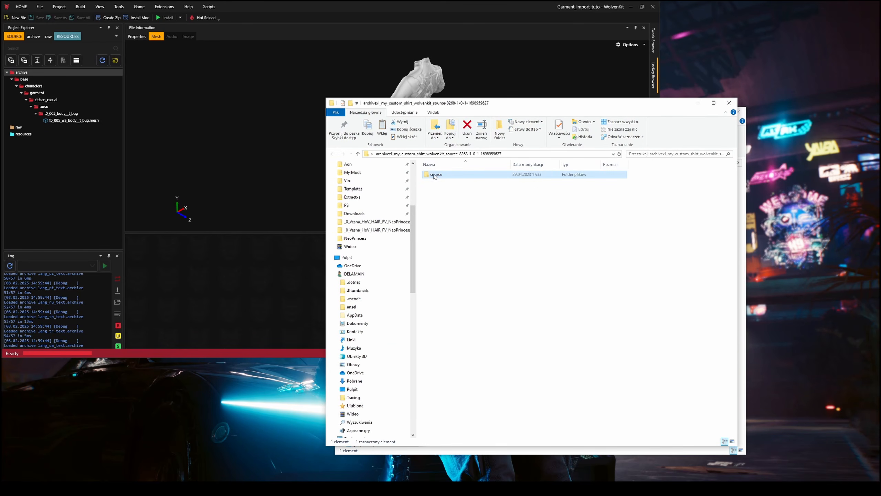
left_click(698, 102)
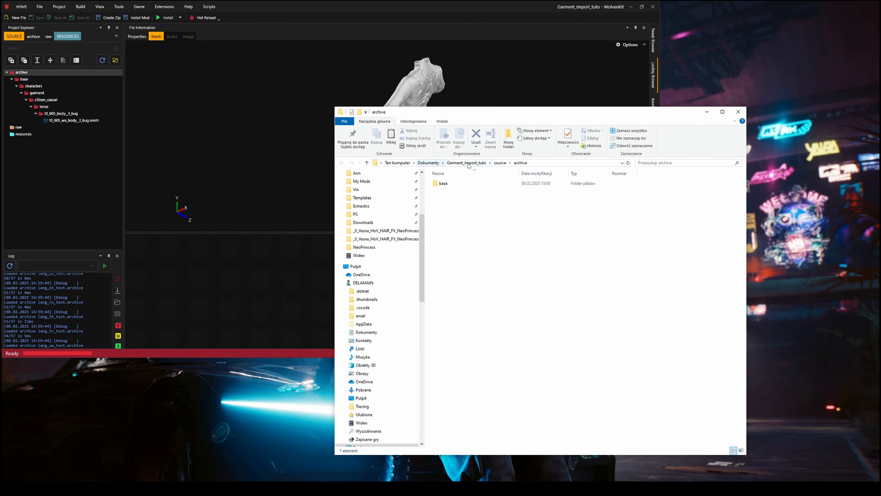
- Paste the copied source folder into the Garment_Import_tuto root folder, then return to WolvenKit and maximize its window
left_click(467, 163)
right_click(509, 319)
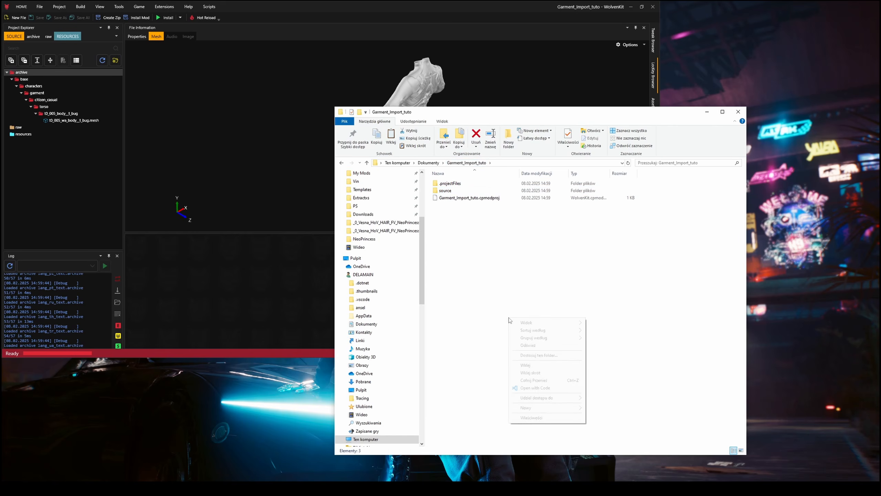
left_click(526, 365)
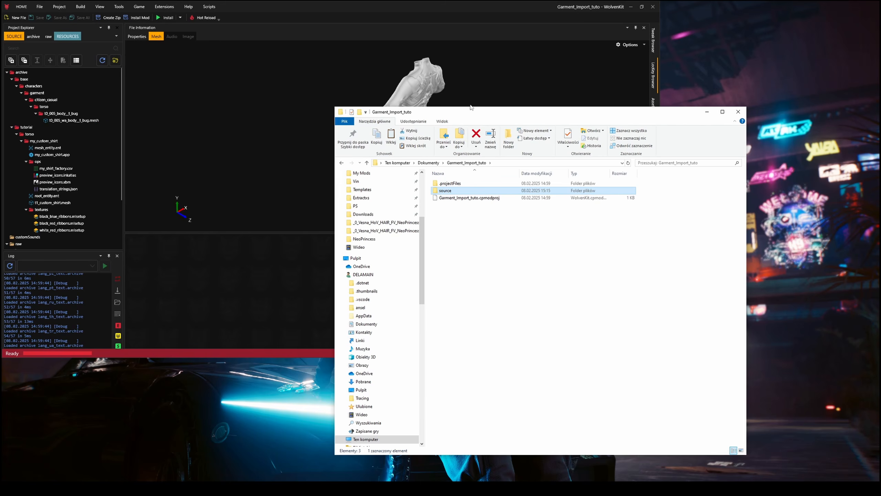
left_click(642, 7)
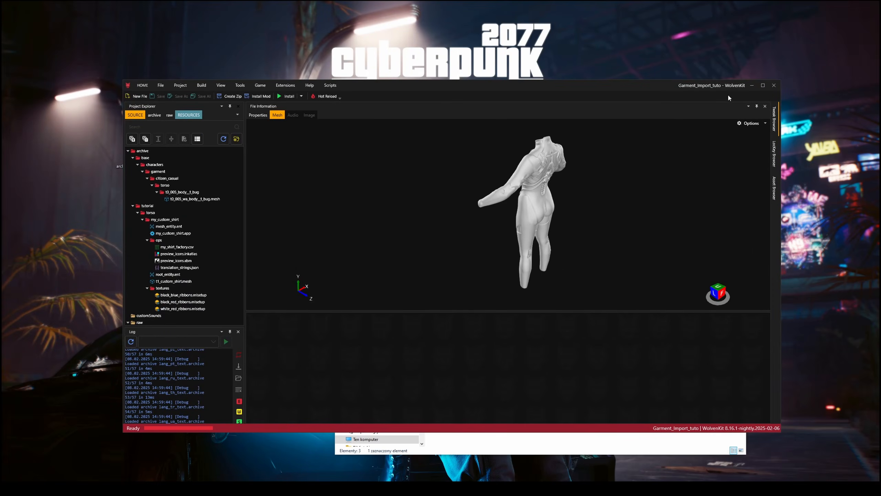
left_click(762, 85)
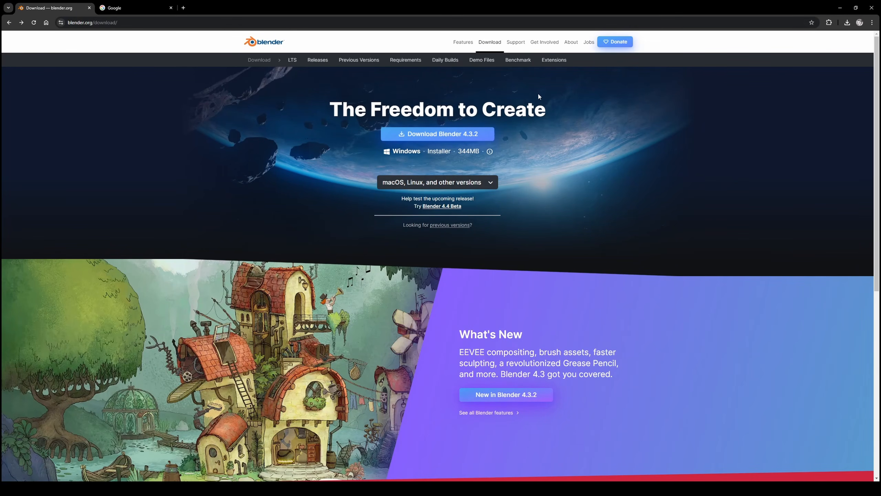
- Download Blender 4.3.2 for Windows from blender.org and open Blender
left_click(437, 139)
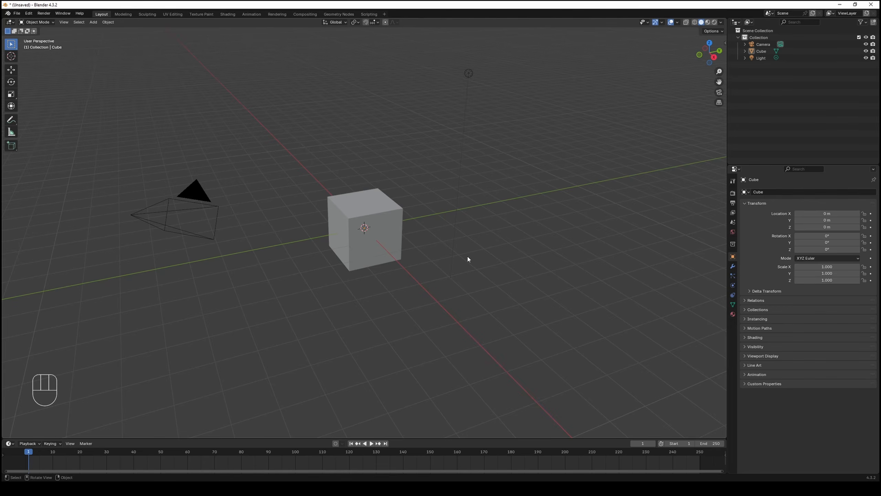
left_click(494, 281, "ctrl")
- Switch back to the browser and search Google for "cyberpunk 2077 blender add on"
mouse_move(361, 487)
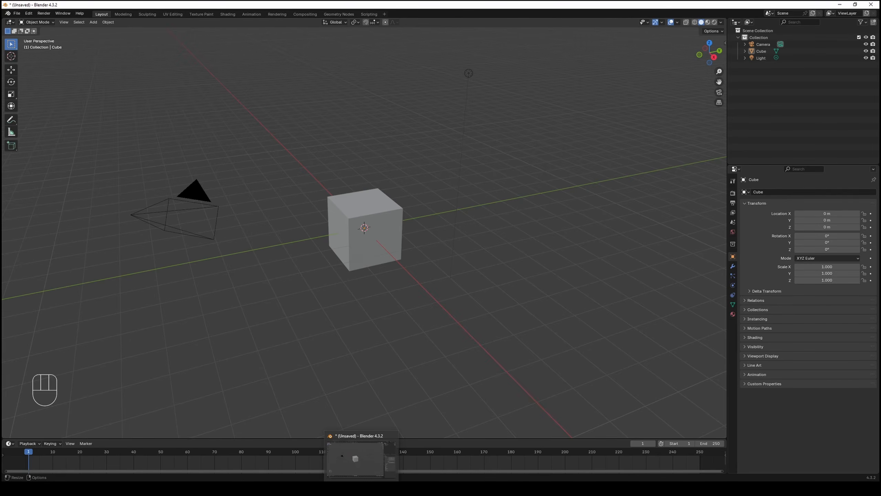
left_click(259, 487)
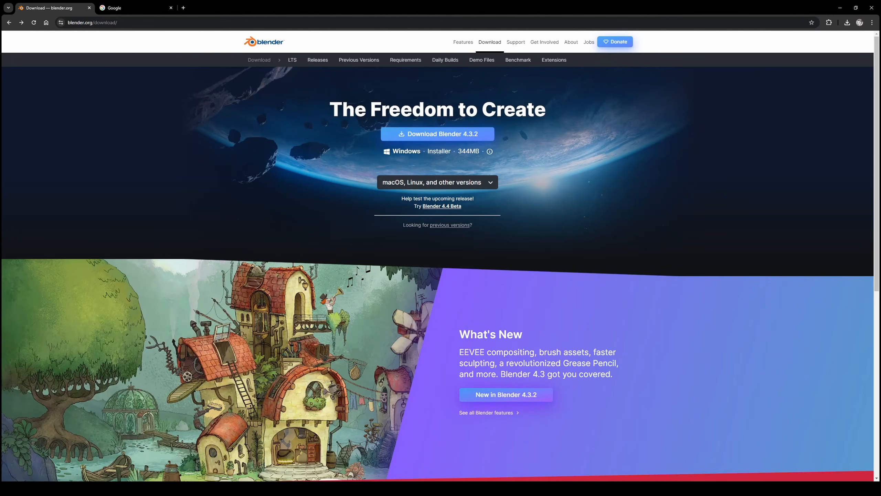
type("cyberpunk 20")
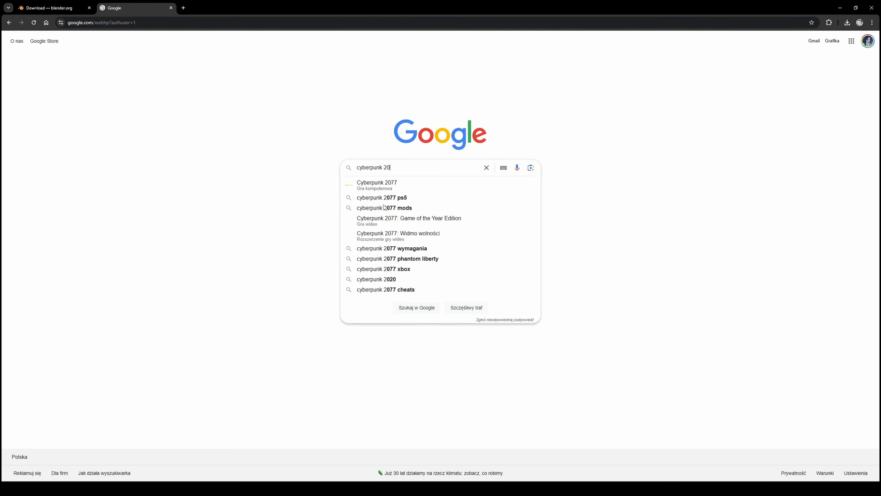
type("77 blende")
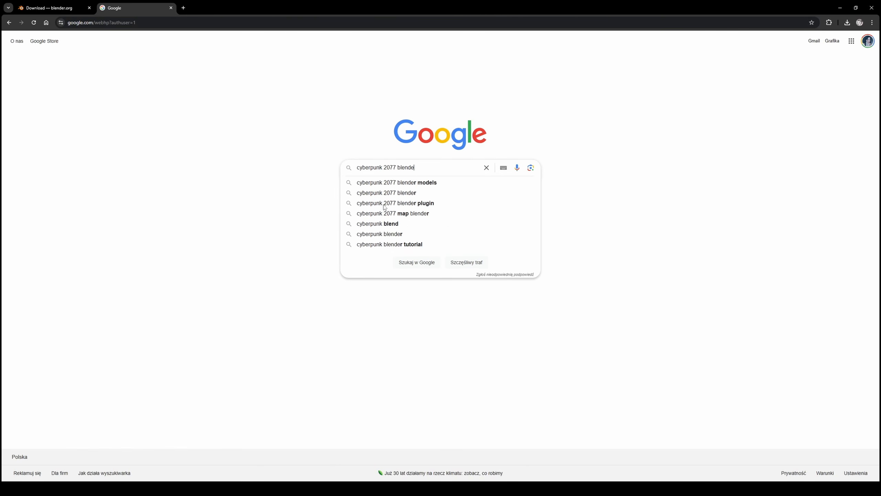
type("r add on")
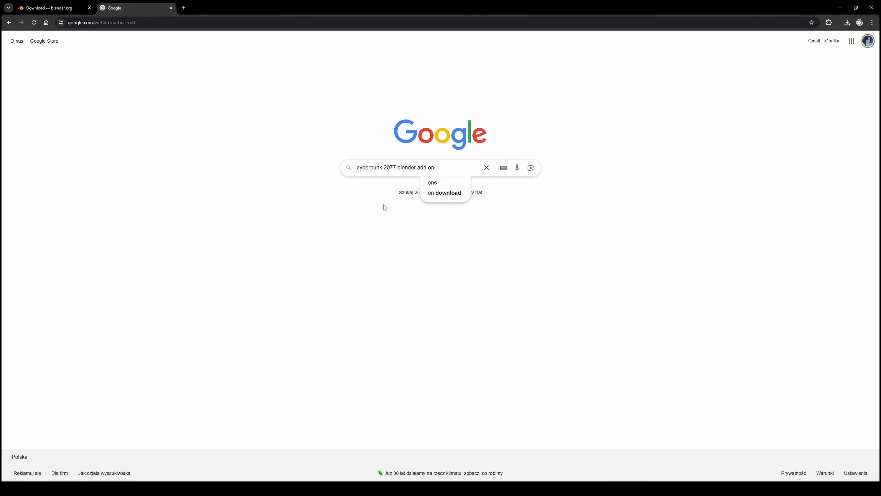
key("Return")
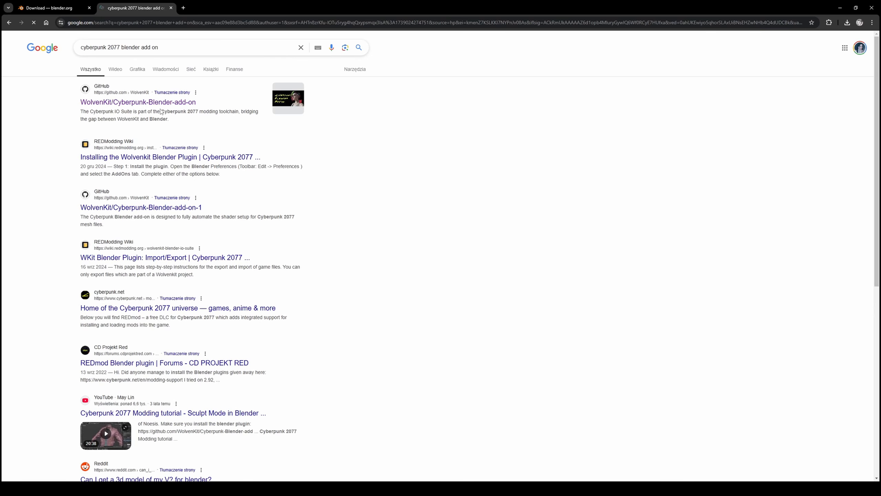
- Open the WolvenKit/Cyberpunk-Blender-add-on GitHub repository and download Cyberpunk.Blender.Plugin-1.6.1.zip from its latest release
left_click(153, 104)
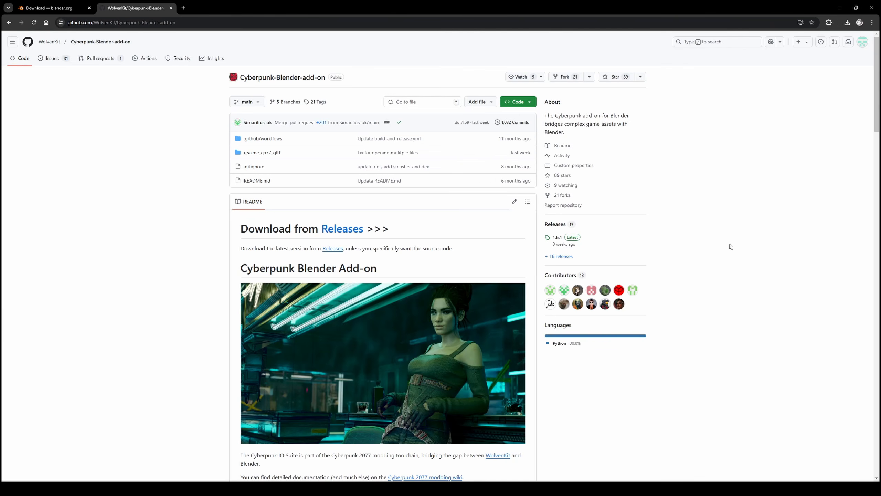
left_click(557, 240)
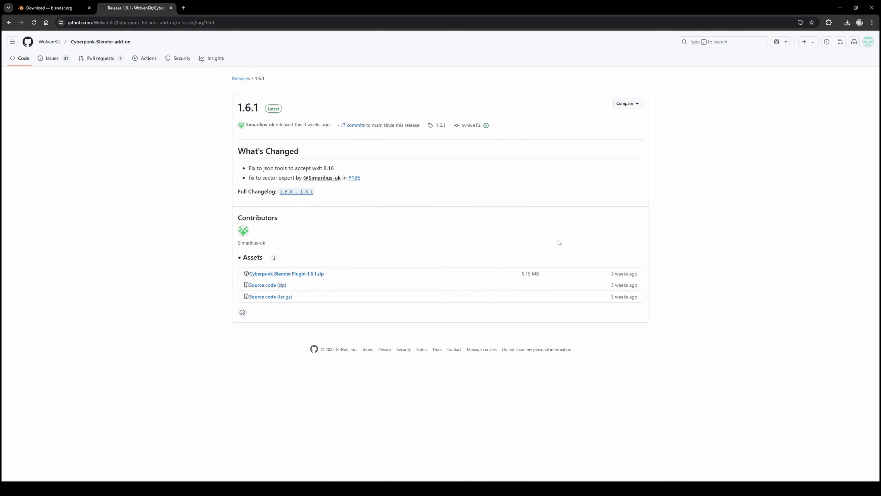
left_click(296, 274)
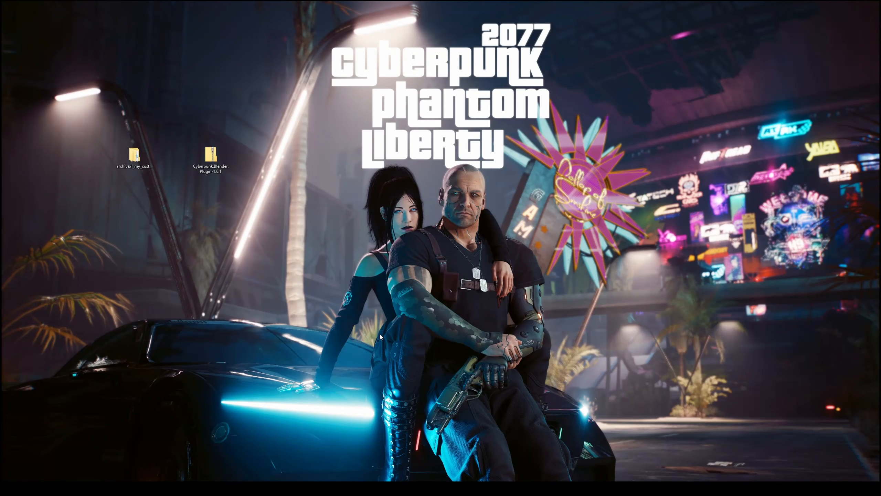
- Extract the Cyberpunk.Blender.Plugin-1.6.1 archive into its own desktop folder, place that folder beside the archive and open it
right_click(210, 155)
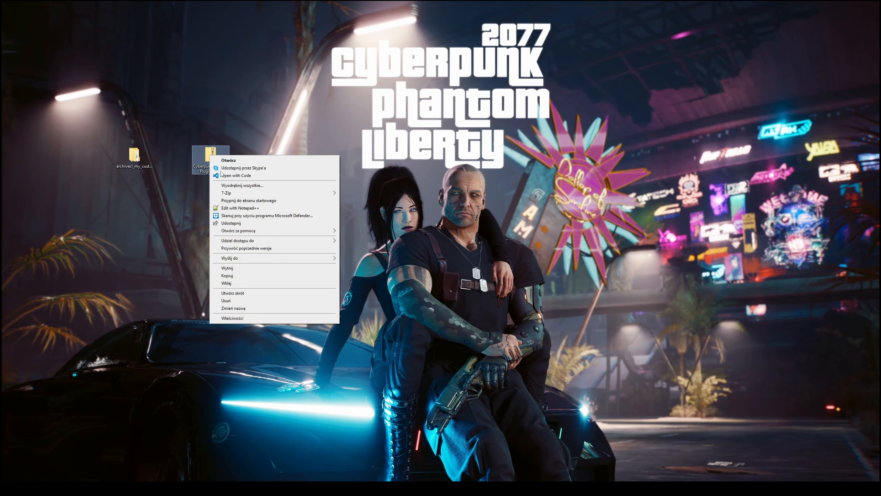
mouse_move(252, 193)
left_click(398, 224)
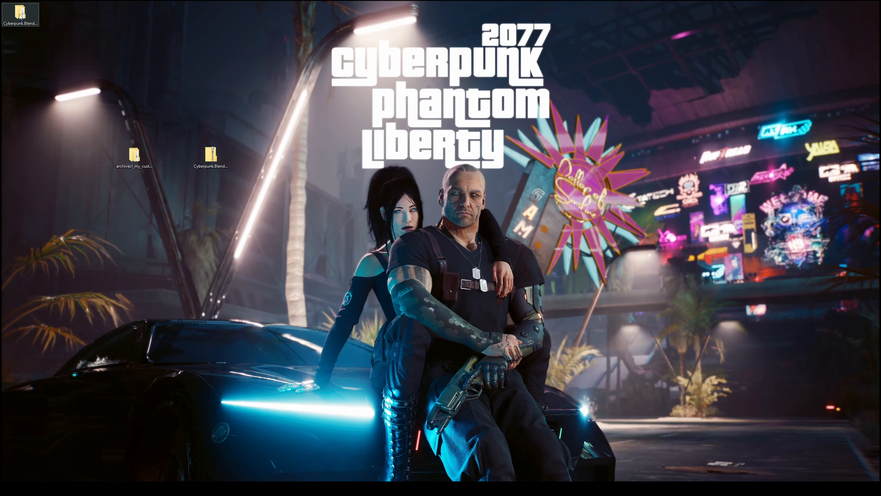
left_click_drag(20, 13, 253, 155)
double_click(252, 155)
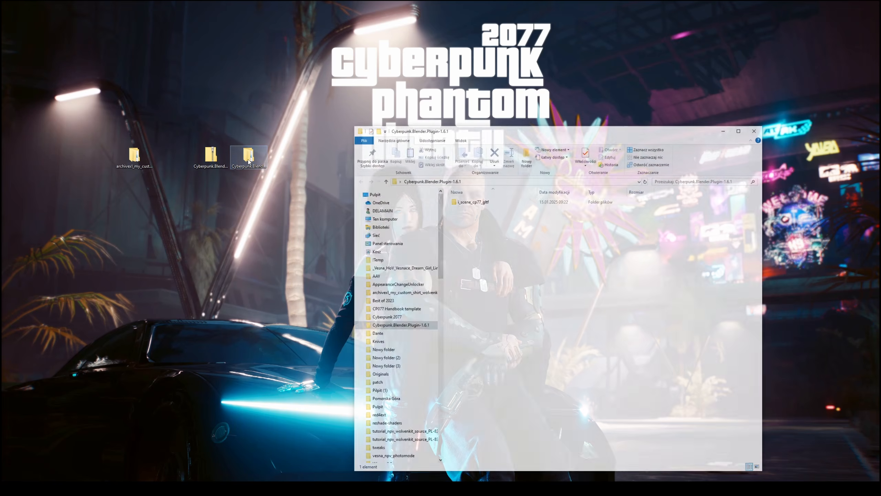
- Compress the i_scene_cp77_gltf folder into a zip archive, keeping the same name
right_click(458, 201)
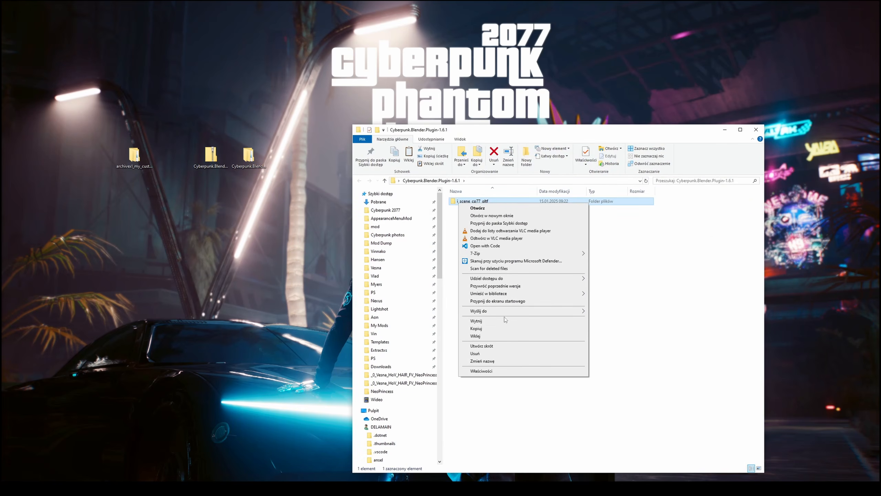
mouse_move(504, 314)
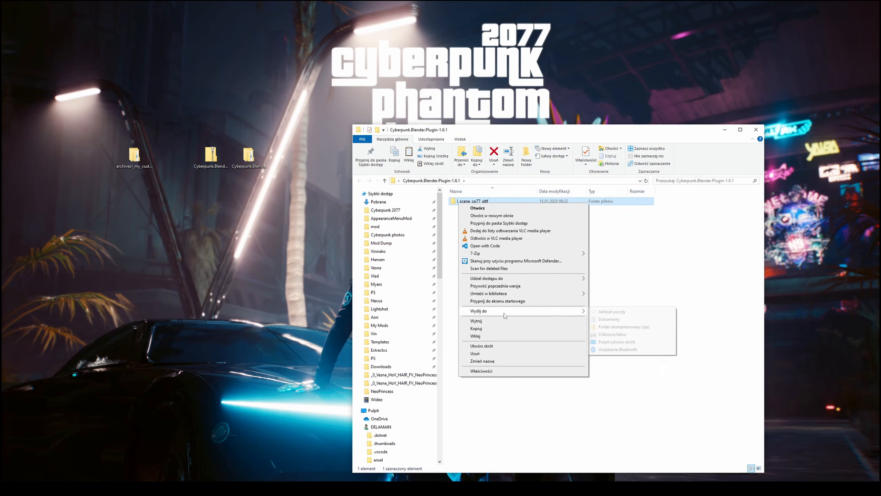
left_click(611, 327)
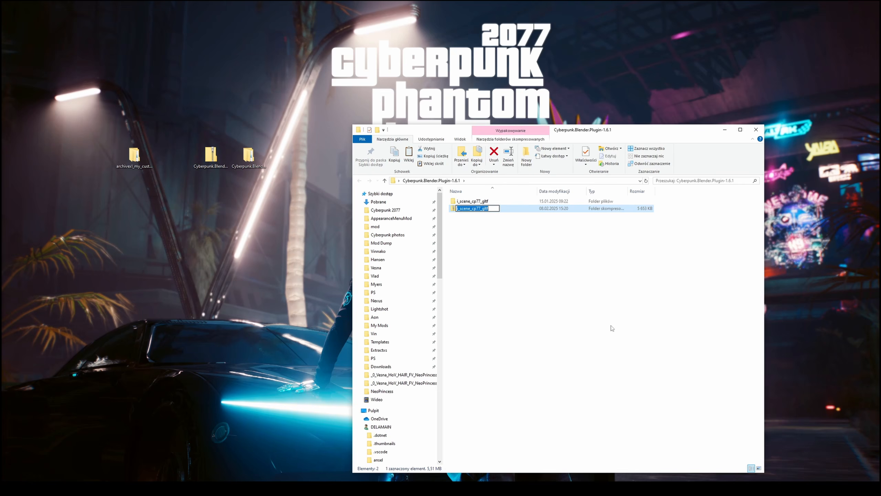
left_click_drag(570, 134, 401, 111)
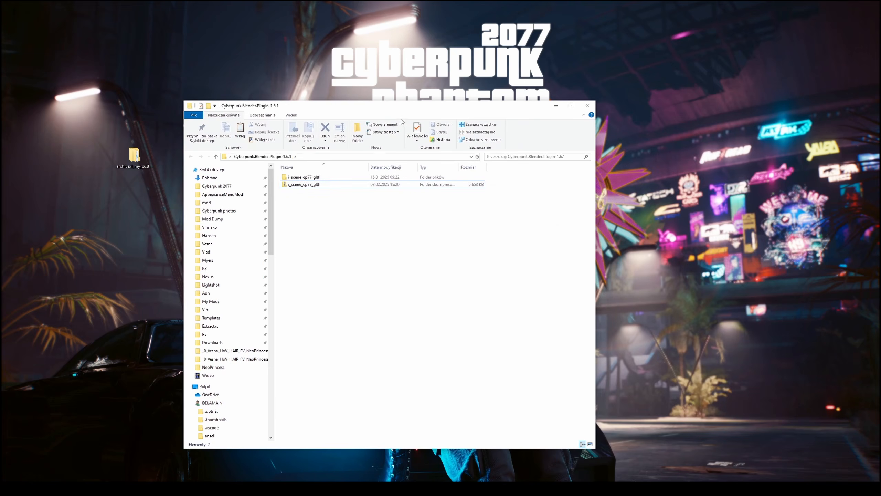
- Copy the path of the Cyberpunk.Blender.Plugin-1.6.1 folder and switch to Blender
left_click(334, 156)
key("ctrl+c")
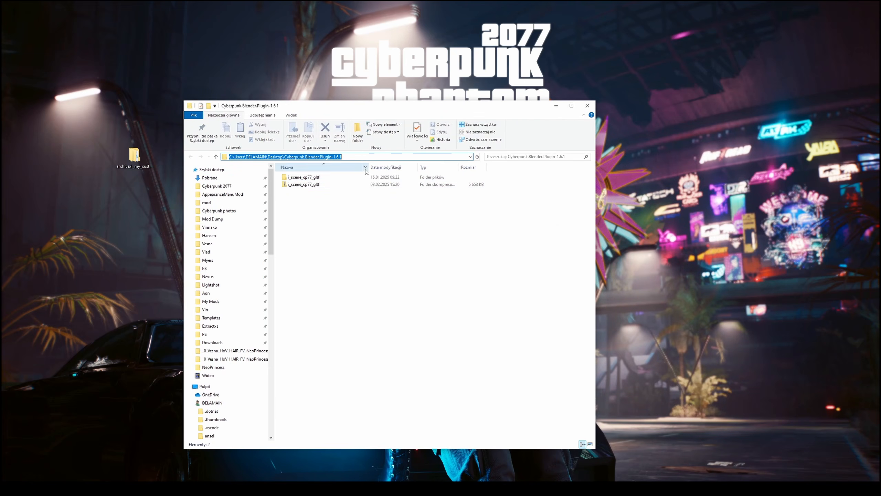
left_click(411, 419)
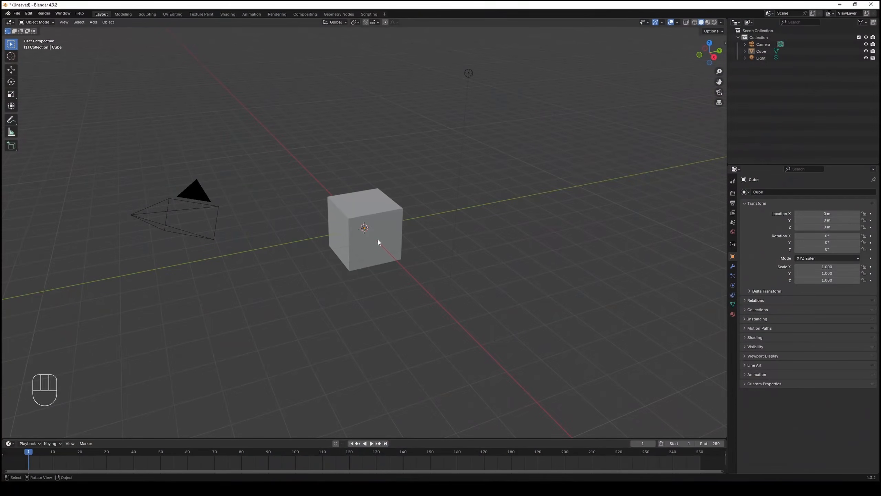
- Install the Cyberpunk 2077 IO Suite add-on from i_scene_cp77_gltf.zip in the copied Cyberpunk.Blender.Plugin-1.6.1 folder and expand its details
left_click(10, 22)
left_click(219, 79)
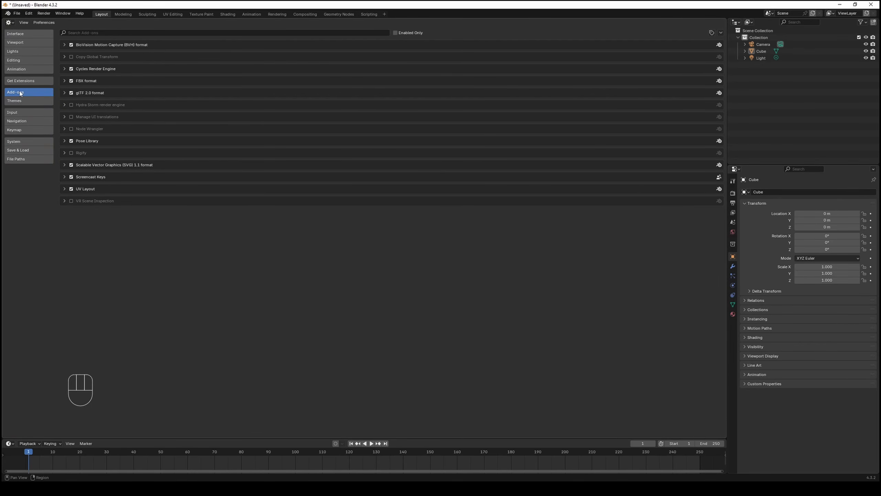
left_click(721, 33)
left_click(731, 50)
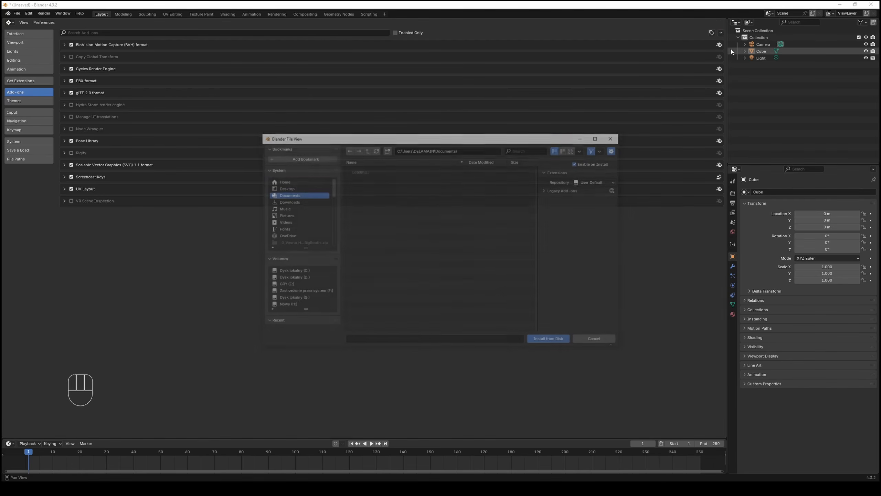
left_click(470, 148)
key("ctrl+v")
key("Return")
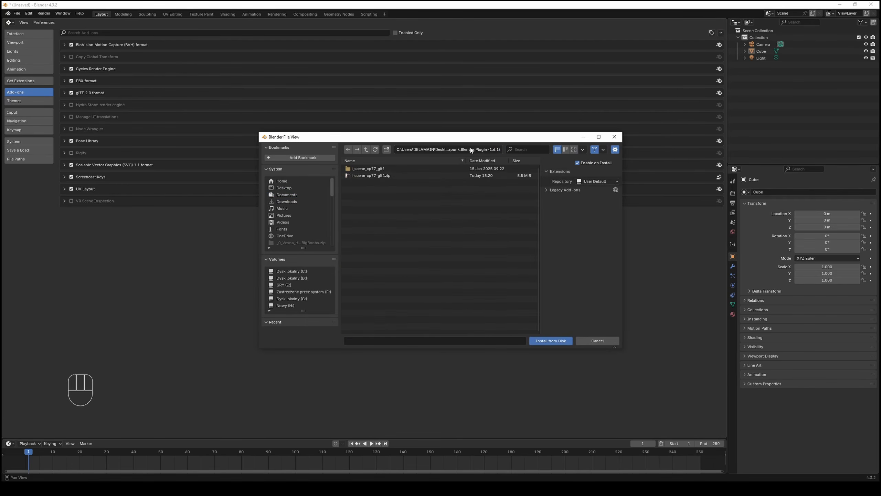
double_click(370, 175)
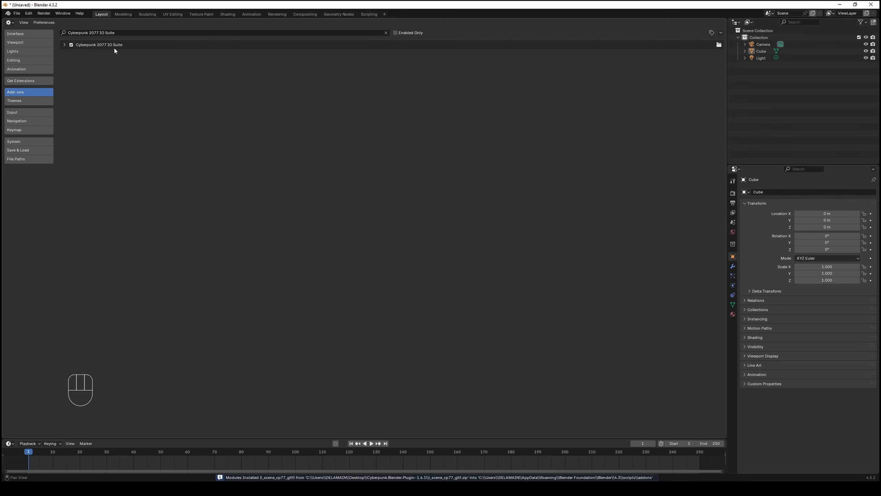
left_click(64, 45)
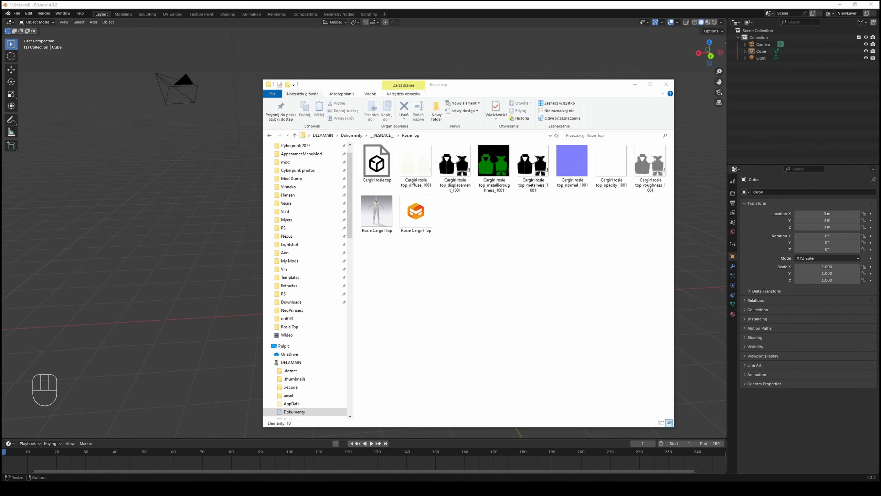
- Switch to WolvenKit and browse the game assets to base\characters\common\base_bodies\woman_average
left_click(633, 85)
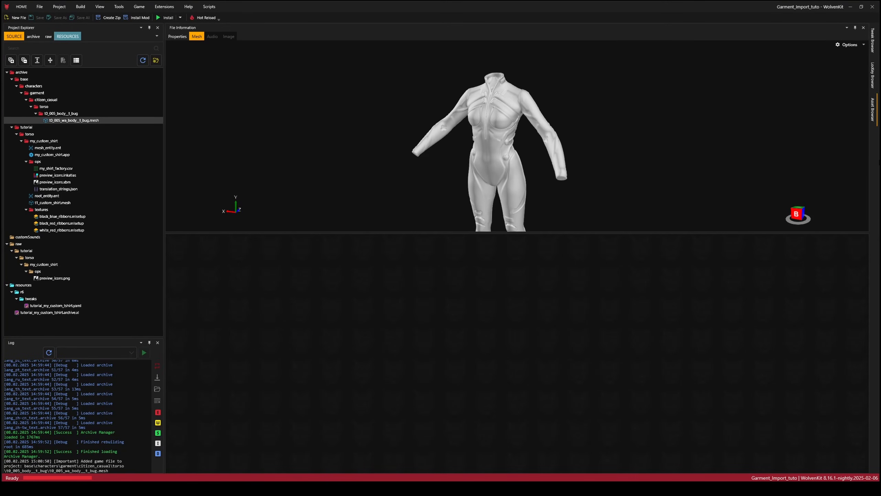
left_click(872, 109)
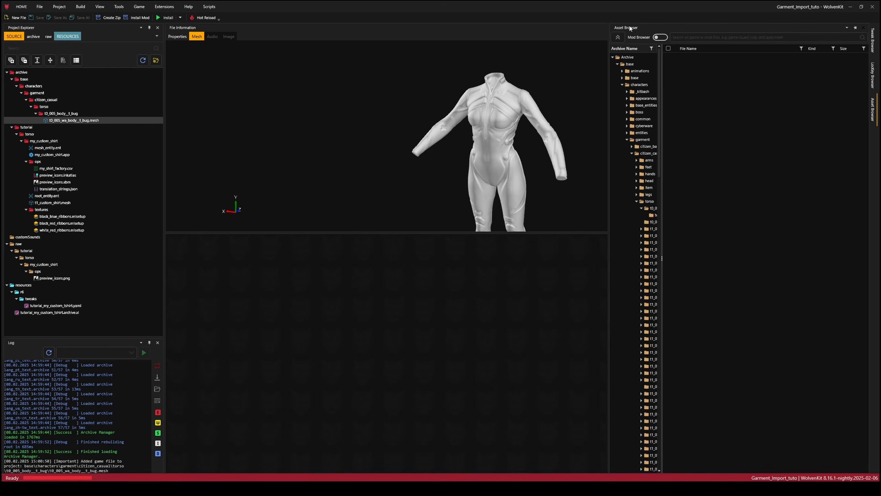
left_click(637, 84)
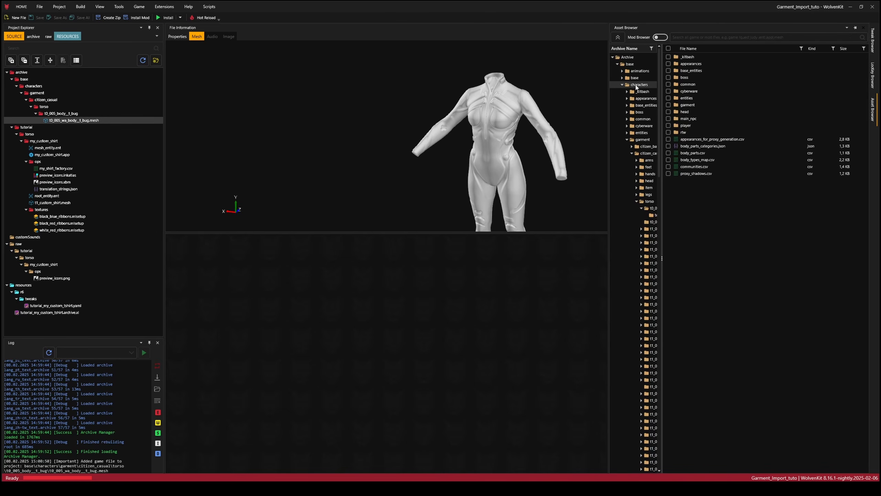
left_click(643, 120)
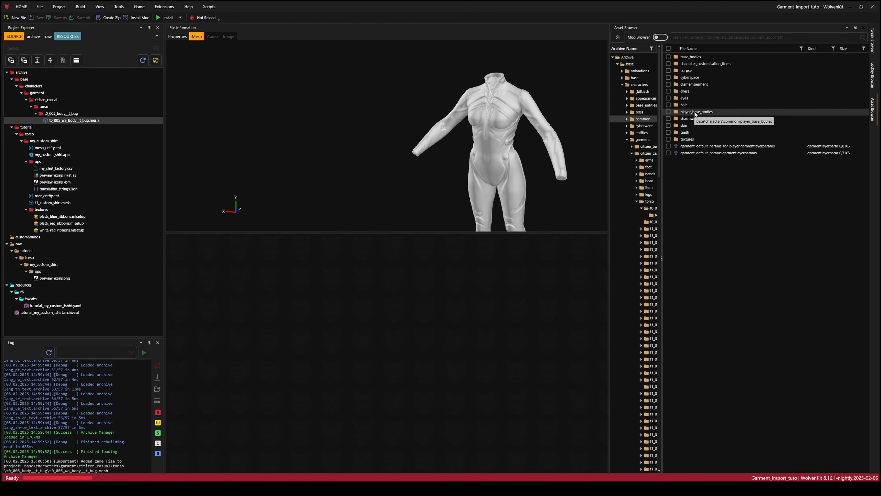
left_click(693, 59)
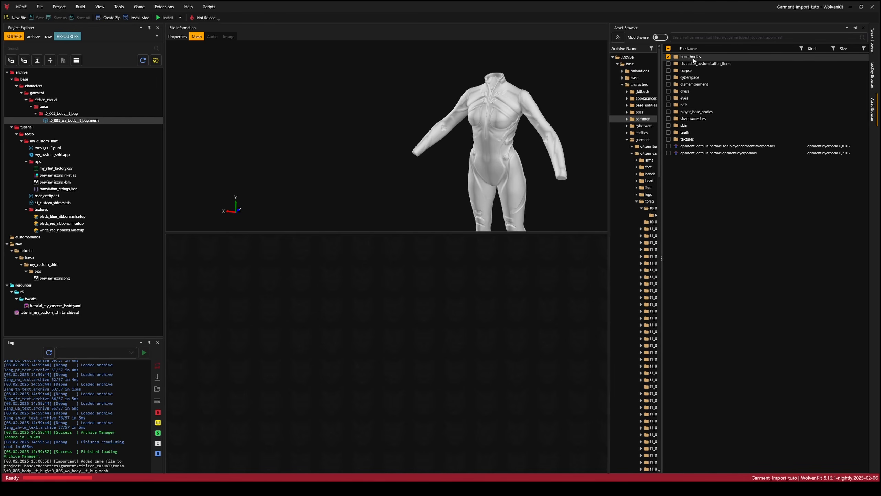
double_click(693, 58)
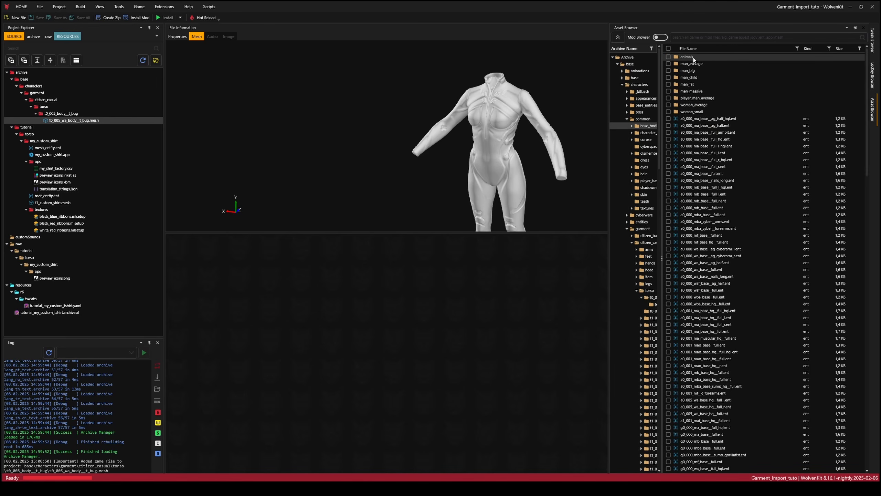
double_click(694, 106)
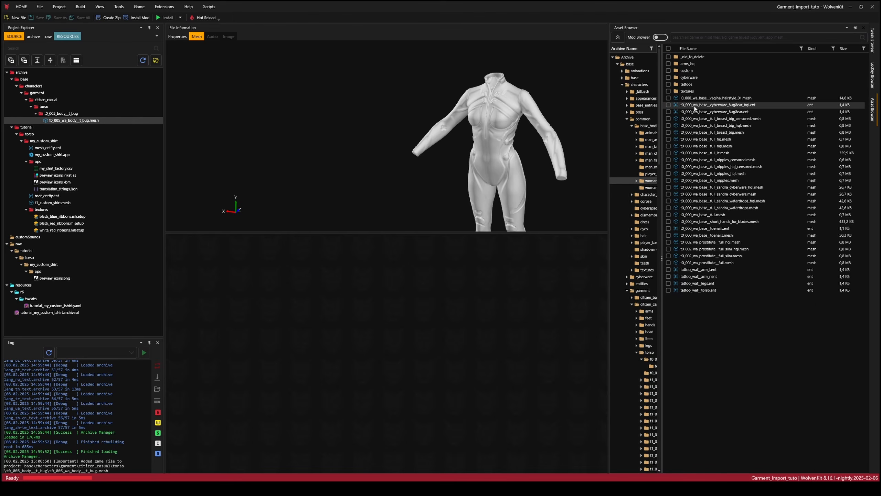
- Preview the full female body meshes and add t0_000_wa_base__full_breast_big.mesh to the project
left_click(725, 154)
right_click_drag(462, 162, 493, 161)
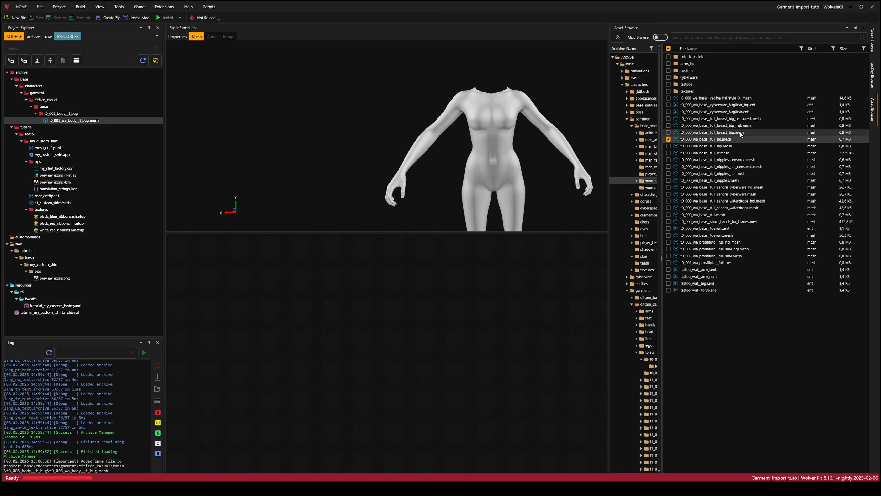
left_click(740, 132)
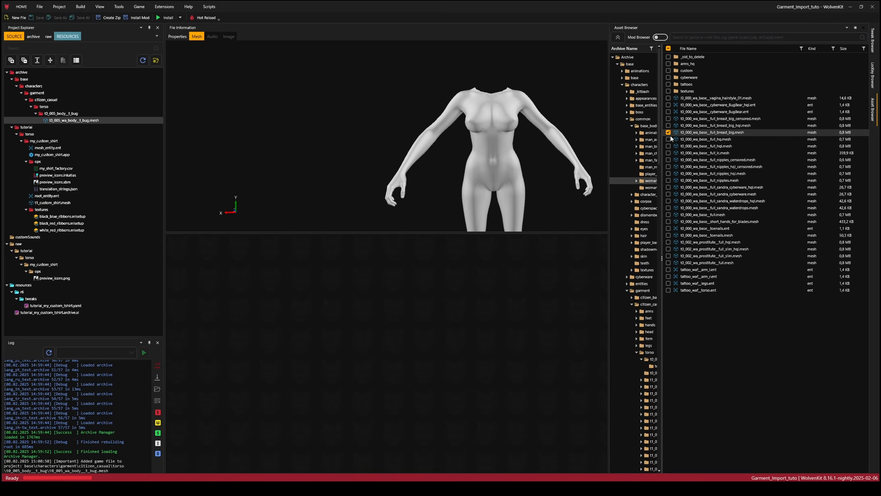
mouse_move(480, 150)
right_mouse_down()
mouse_move(555, 147)
mouse_move(492, 147)
right_mouse_up()
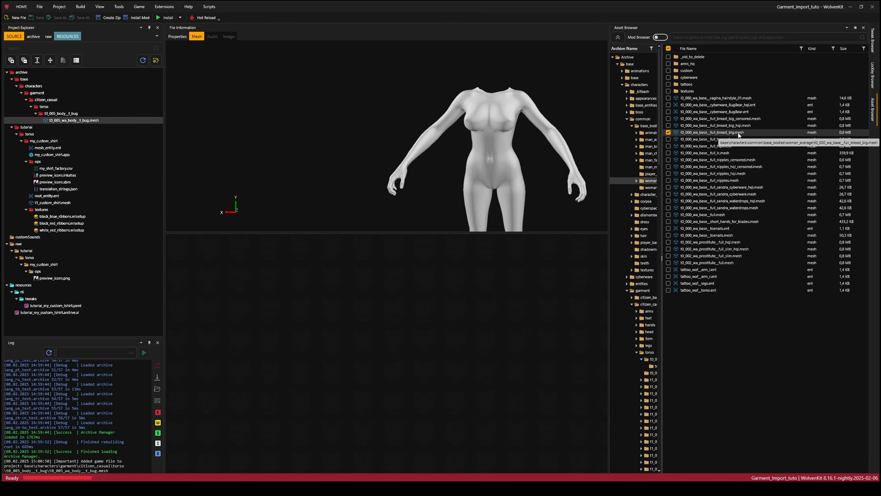
double_click(741, 133)
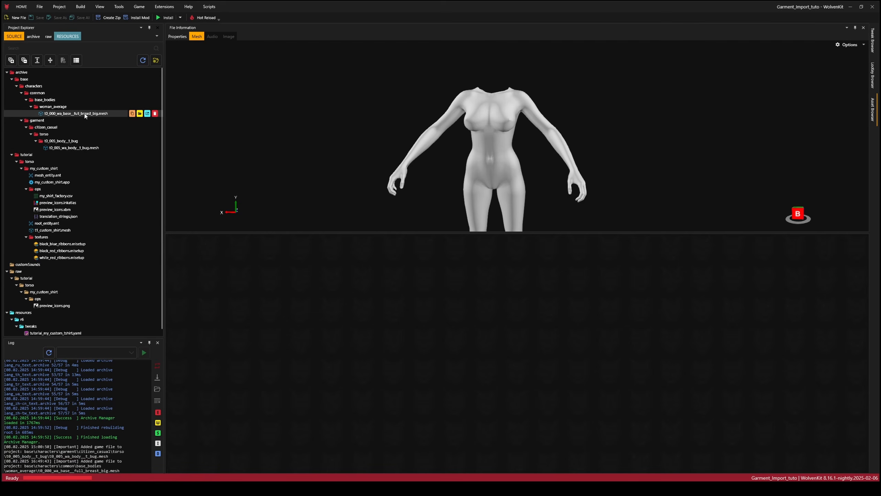
- Export only t0_000_wa_base__full_breast_big.mesh with the Export Tool, keeping the default MeshOnly settings
left_click(119, 7)
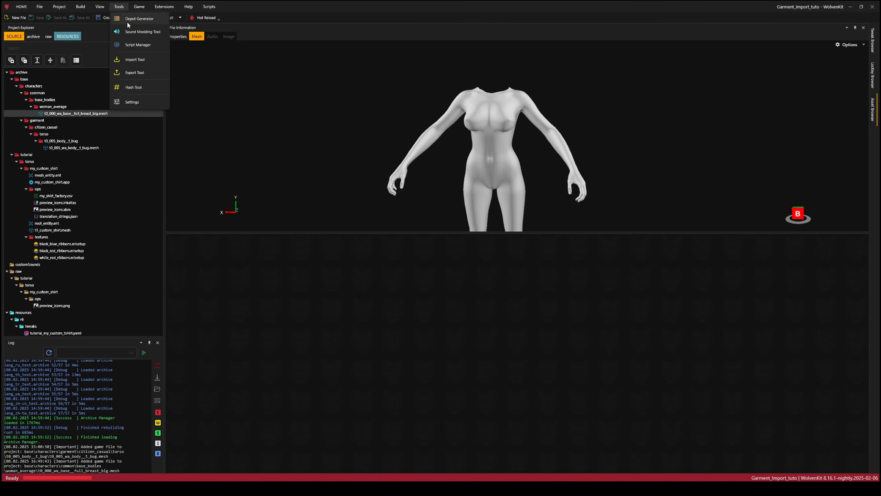
left_click(134, 72)
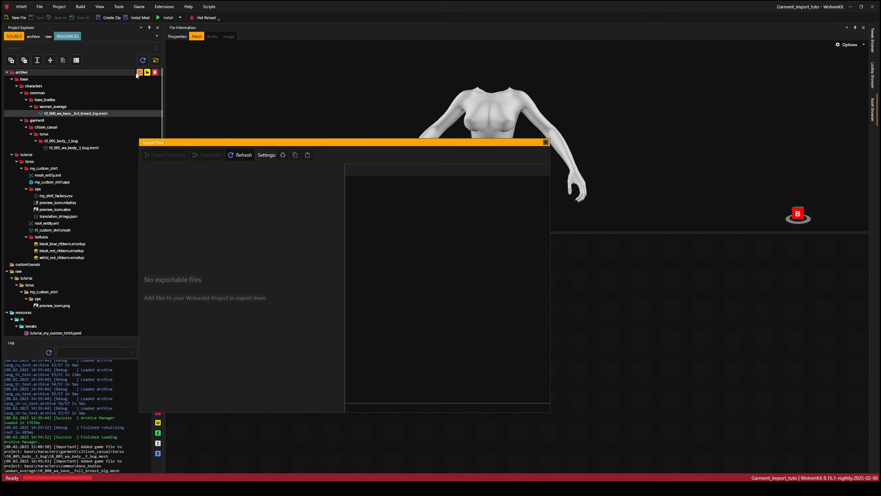
left_click(239, 155)
left_click_drag(205, 168, 241, 169)
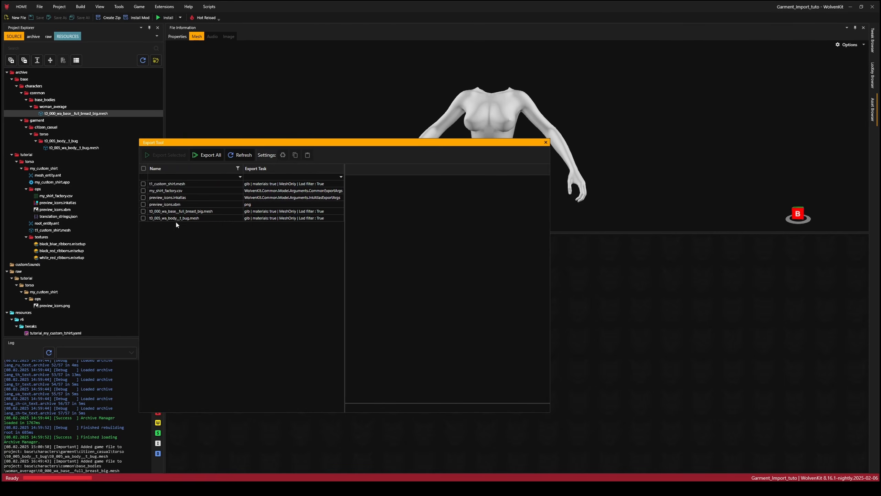
left_click(143, 211)
left_click(168, 156)
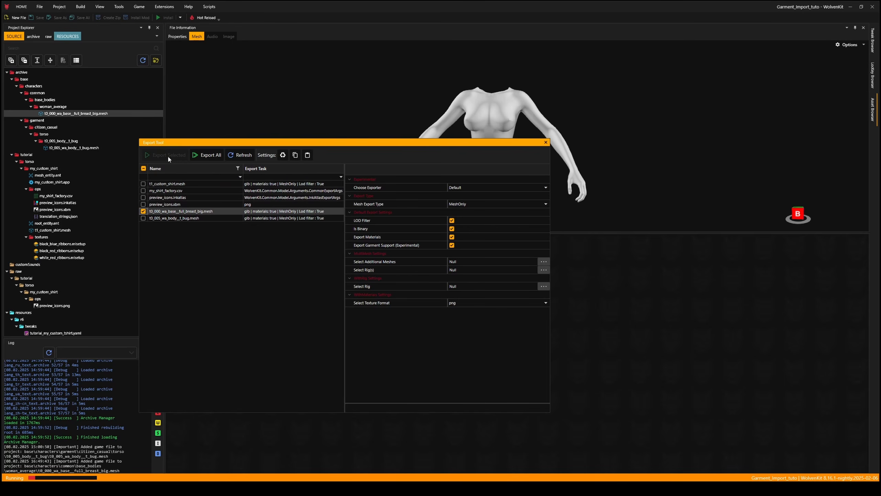
scroll(55, 255, "down", 2)
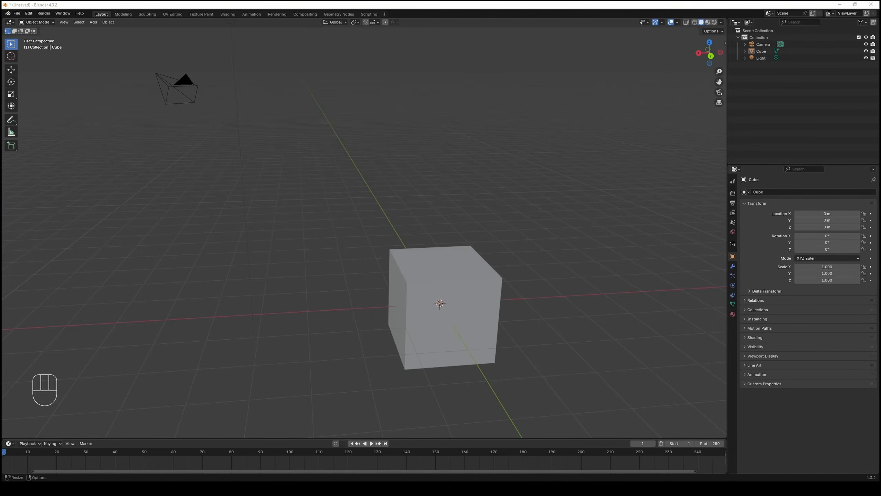
- Switch to Blender and delete the default collection together with its camera, cube and light
left_click(778, 81)
left_click_drag(778, 81, 756, 30)
right_click(776, 40)
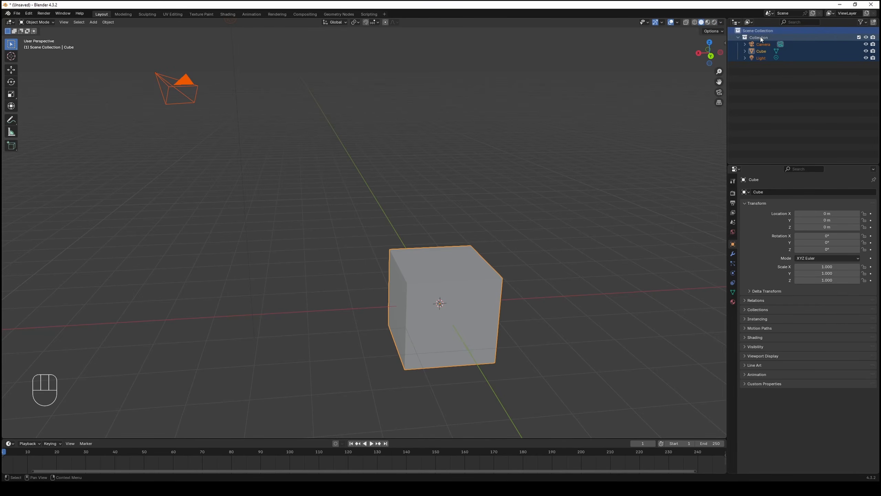
right_click(760, 37)
left_click(679, 86)
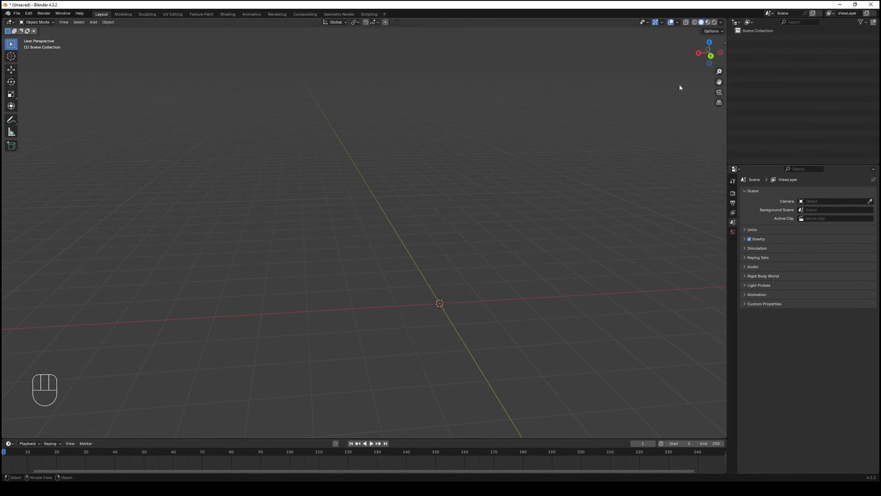
- Import the Wavefront body model Vanilla_Big_Refit.obj from the Rosie Top folder with the default import settings
left_click(15, 14)
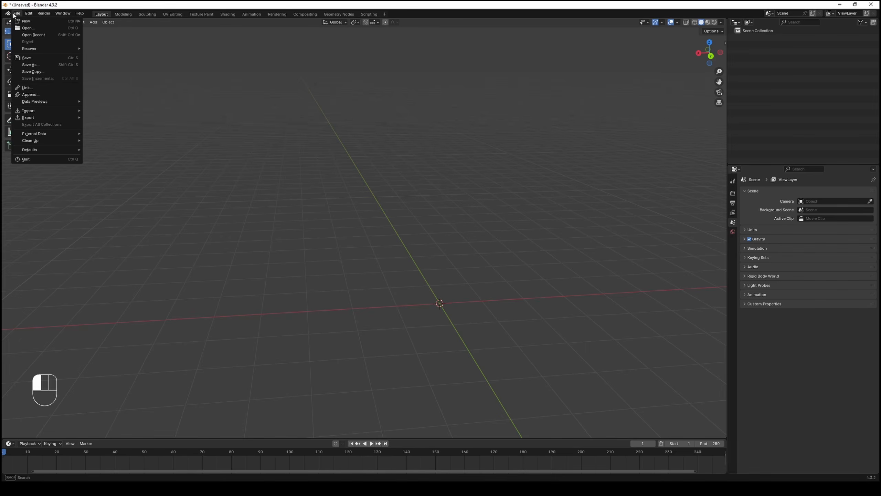
mouse_move(30, 111)
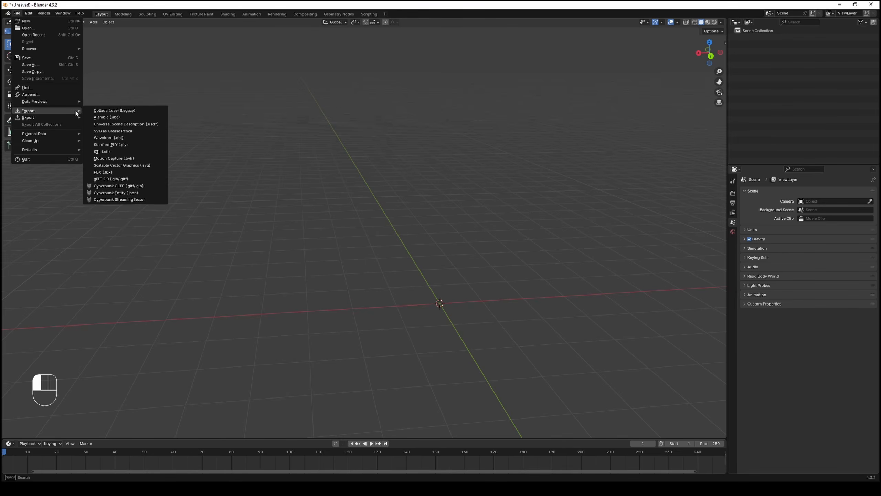
left_click(107, 138)
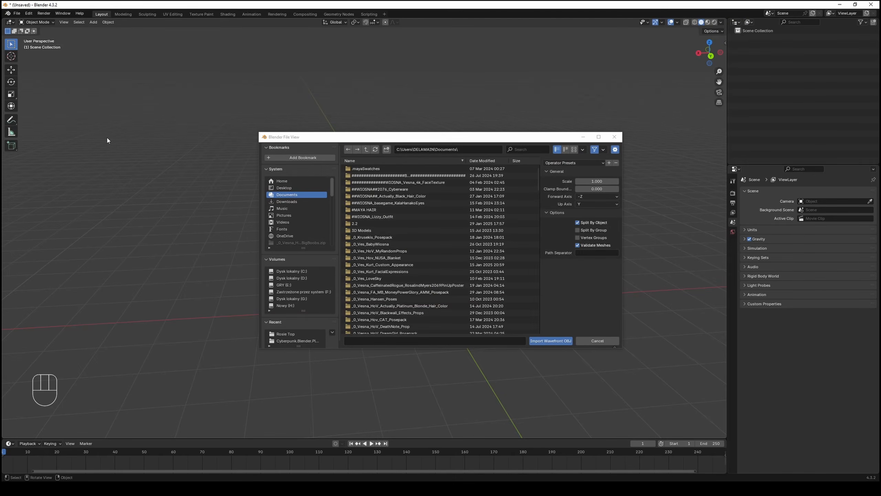
left_click(284, 334)
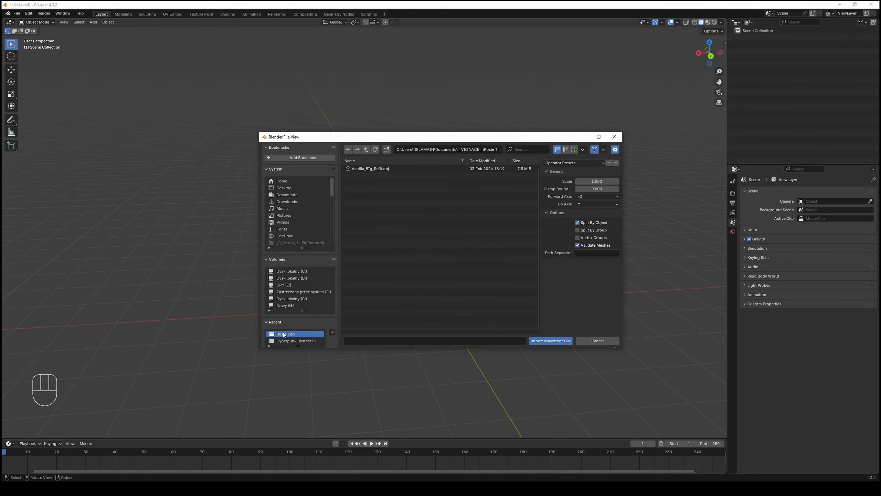
double_click(369, 168)
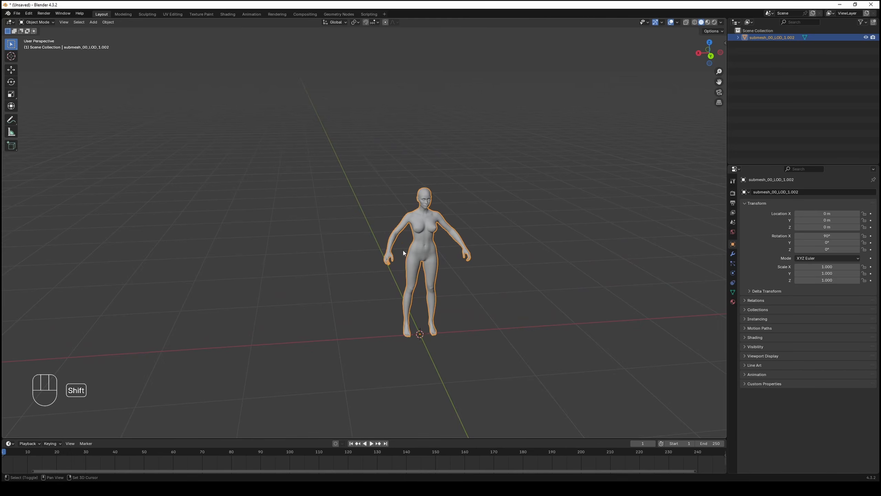
- Import the garment file Cargirl rosie top.fbx from the Rosie Top folder with the default FBX settings
left_click(16, 13)
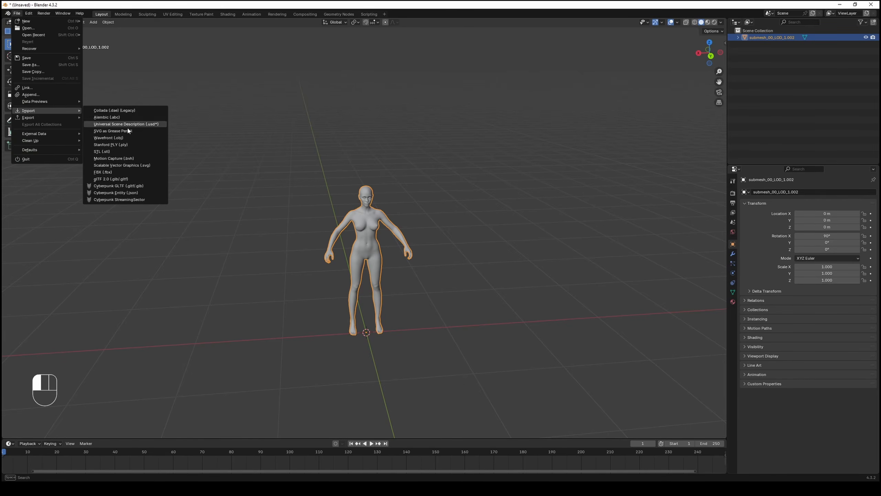
left_click(102, 172)
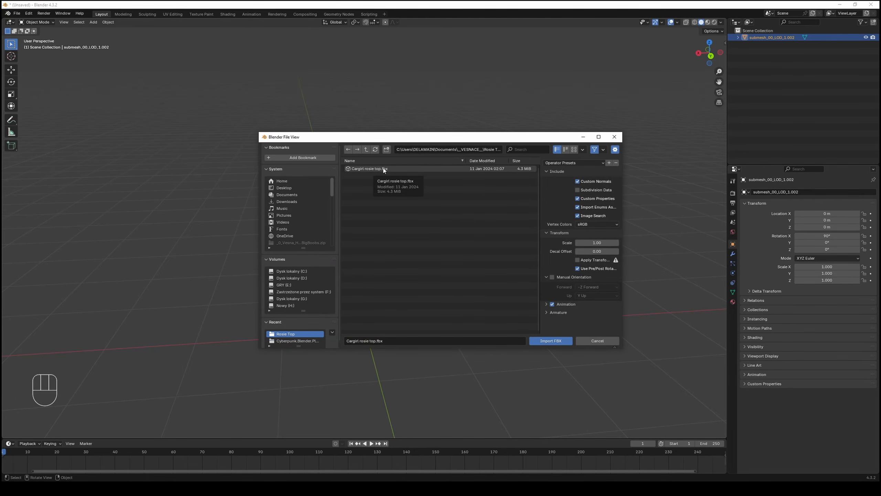
double_click(378, 169)
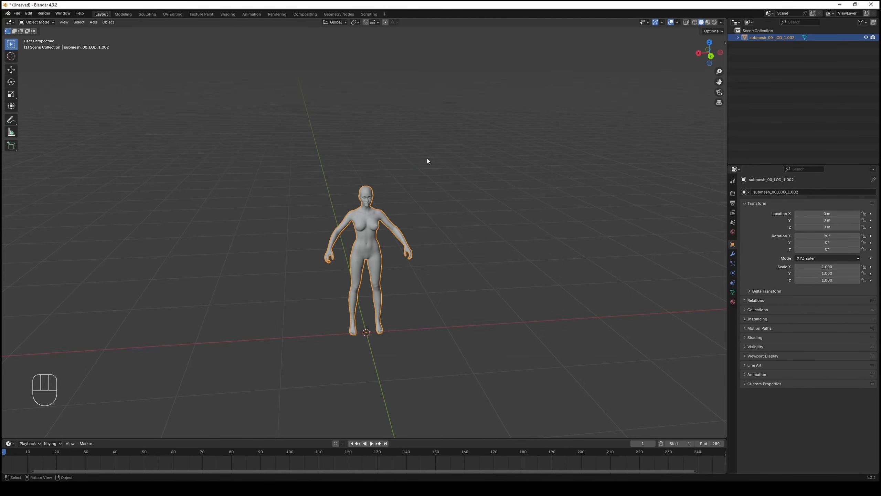
scroll(439, 206, "down", 4)
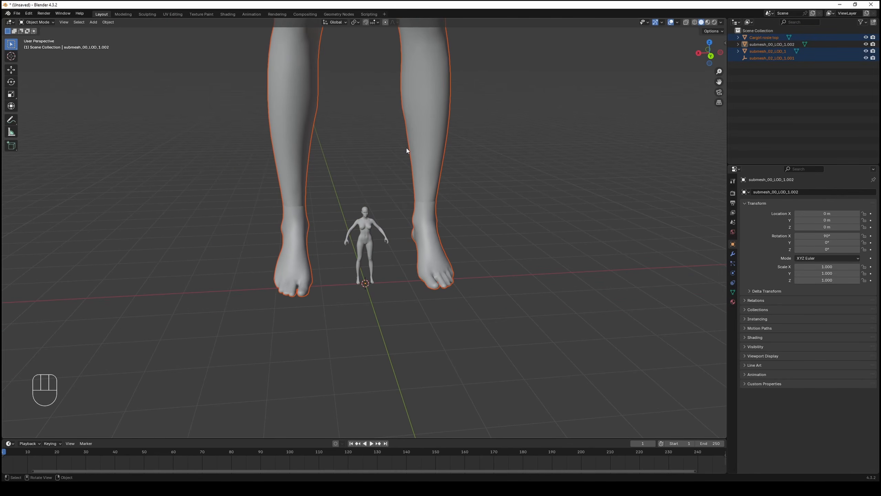
- Select only the Cargirl rosie top garment mesh on the oversized imported body
middle_click_drag(356, 73, 376, 277, "shift")
scroll(375, 275, "down", 6)
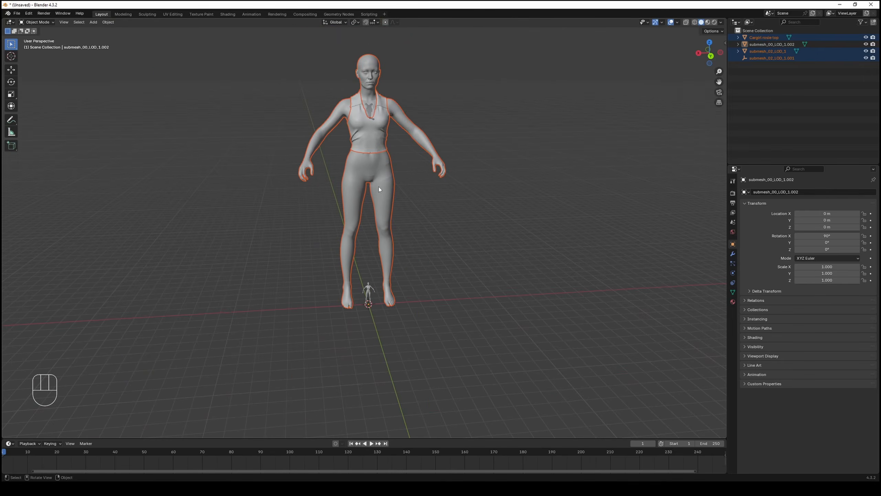
mouse_move(374, 170)
middle_mouse_down("shift")
mouse_move(369, 239)
mouse_move(368, 155)
middle_mouse_up("shift")
scroll(370, 238, "up", 4)
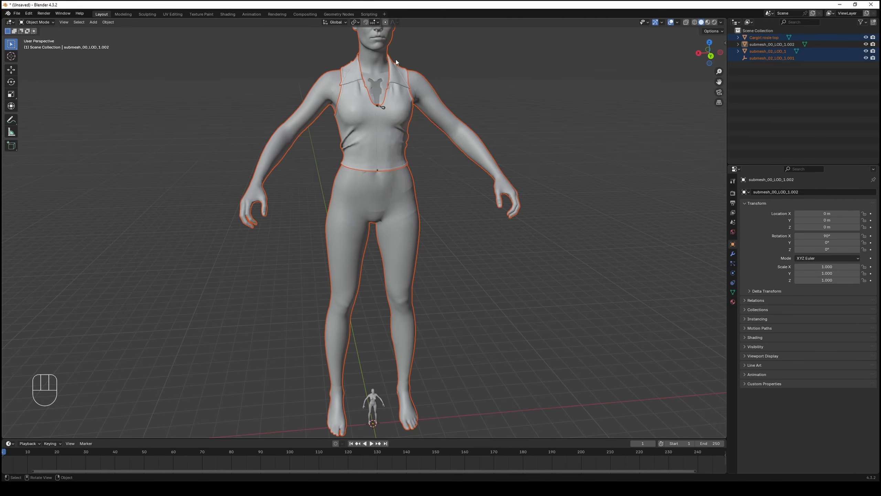
left_click(364, 127)
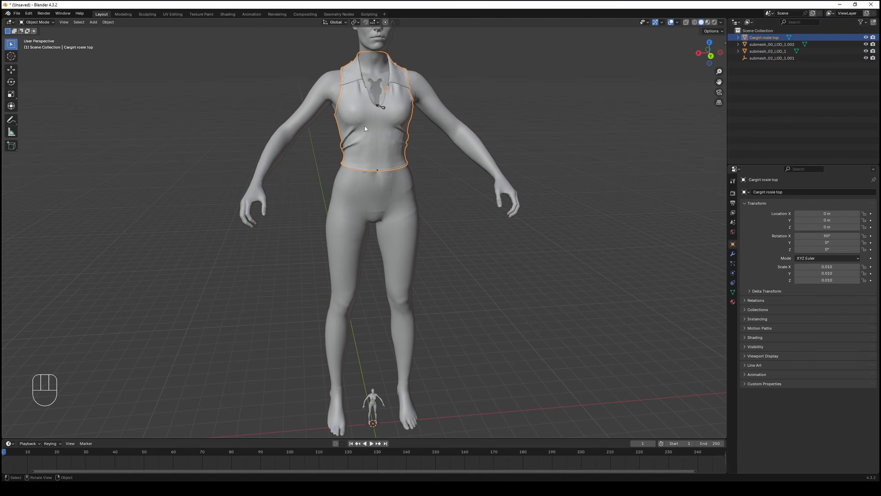
- Delete the oversized body mesh submesh_02_LOD_1 and the leftover submesh_02 empty, keeping the garment and the small body
left_click(375, 394)
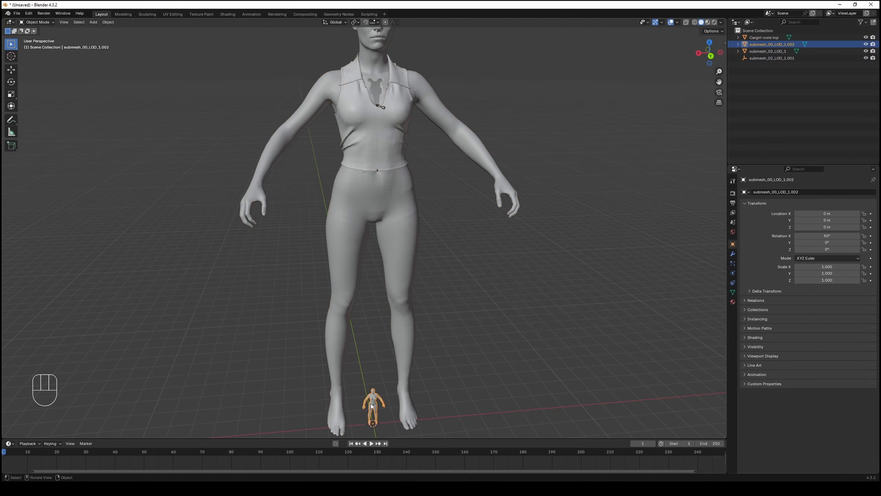
left_click(412, 94)
left_click(369, 78)
scroll(355, 76, "down", 1)
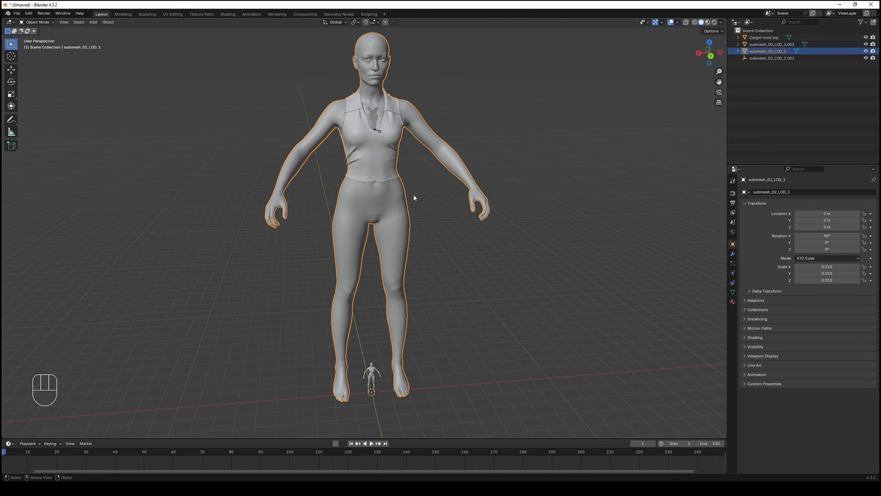
right_click(770, 54)
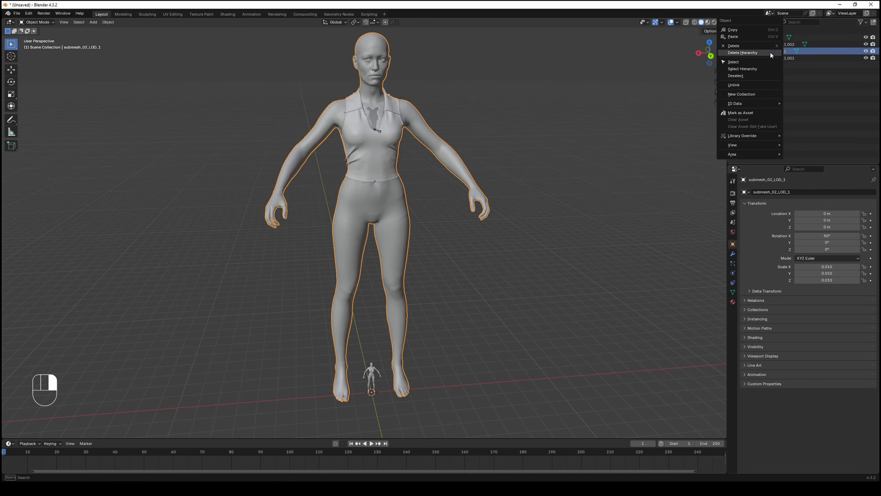
left_click(751, 53)
left_click(751, 54)
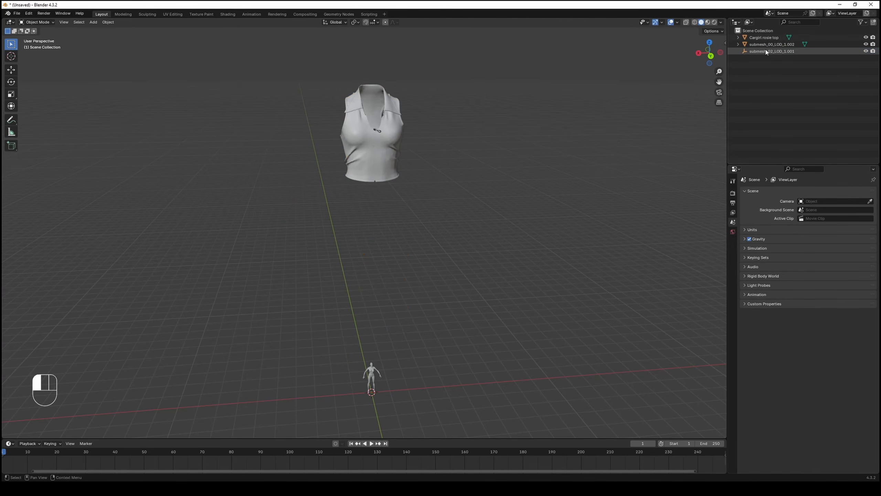
right_click(751, 54)
left_click(745, 51)
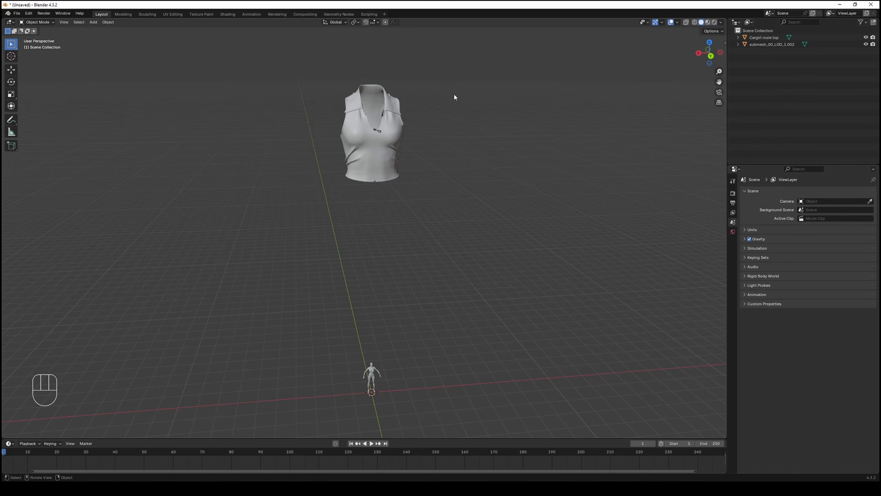
left_click(359, 129)
left_click(373, 370)
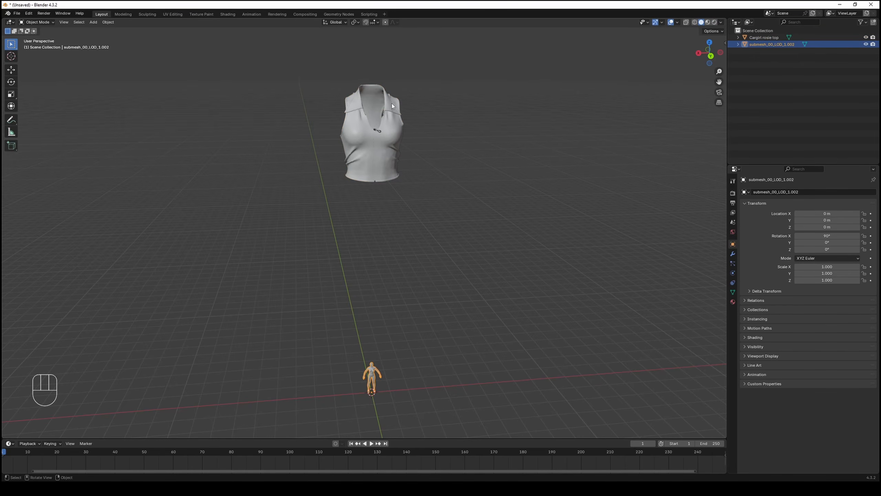
left_click(391, 102)
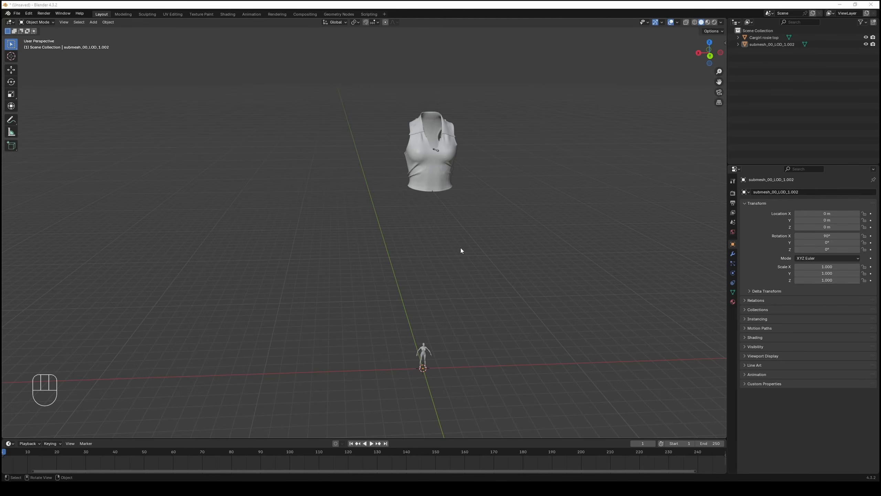
- Switch to WolvenKit and export t0_005_wa_body__t_bug.mesh as a GLB with the default MeshOnly settings
left_click(331, 489)
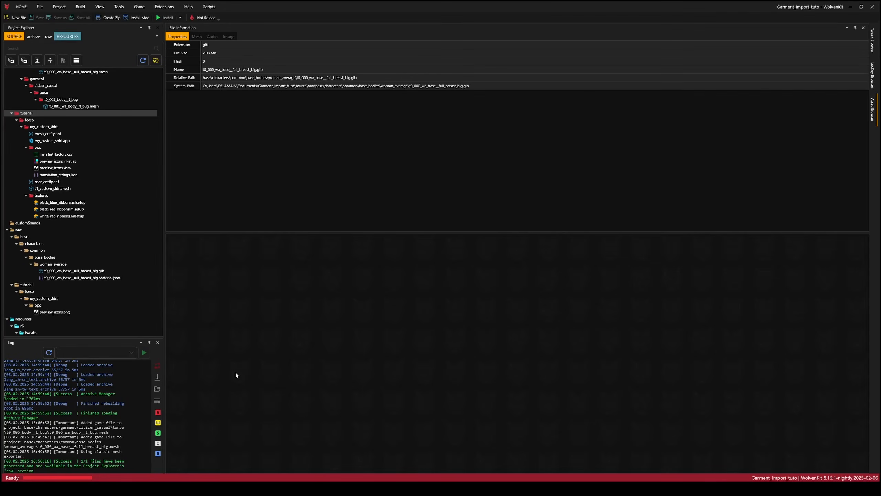
left_click(69, 107)
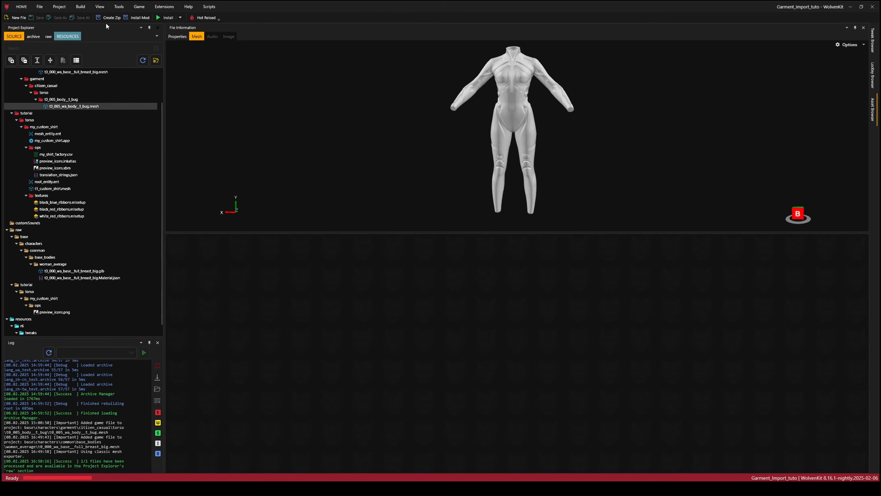
left_click(120, 7)
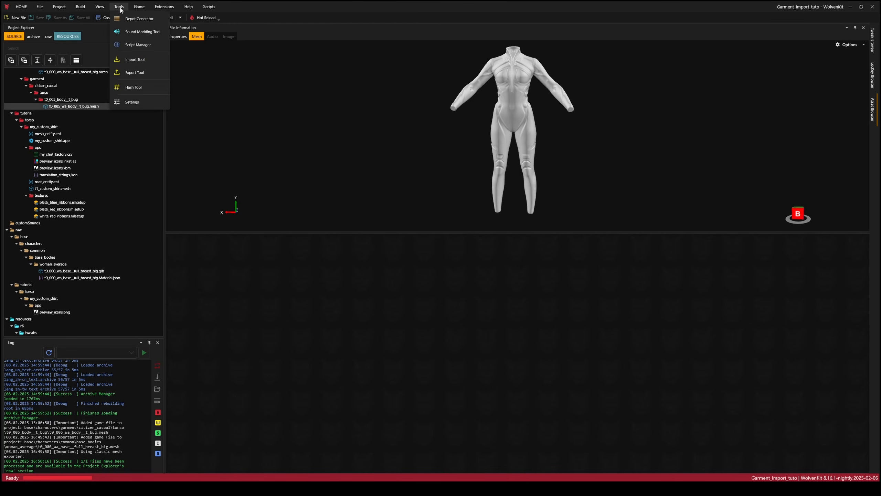
left_click(146, 73)
left_click(239, 155)
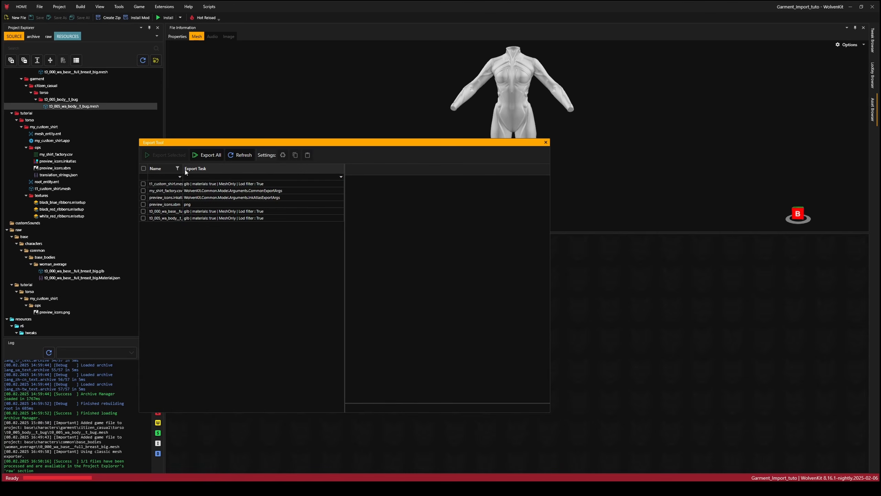
left_click_drag(183, 170, 252, 174)
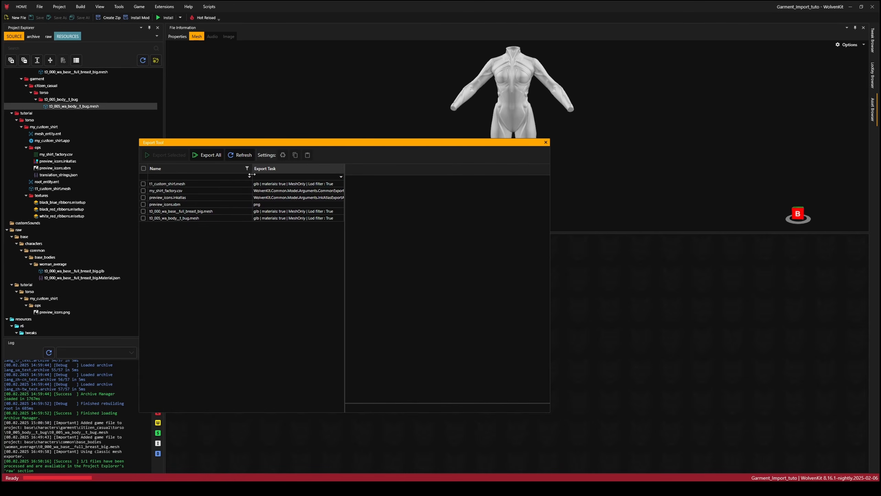
left_click(143, 218)
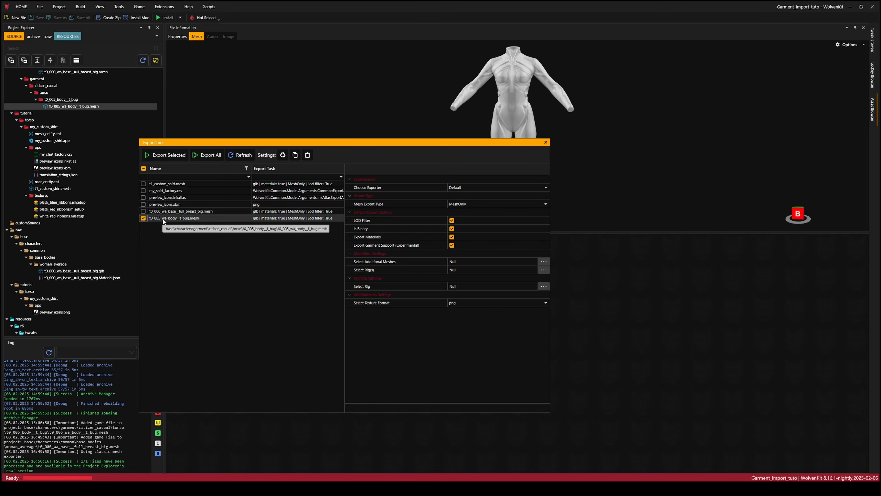
left_click(160, 156)
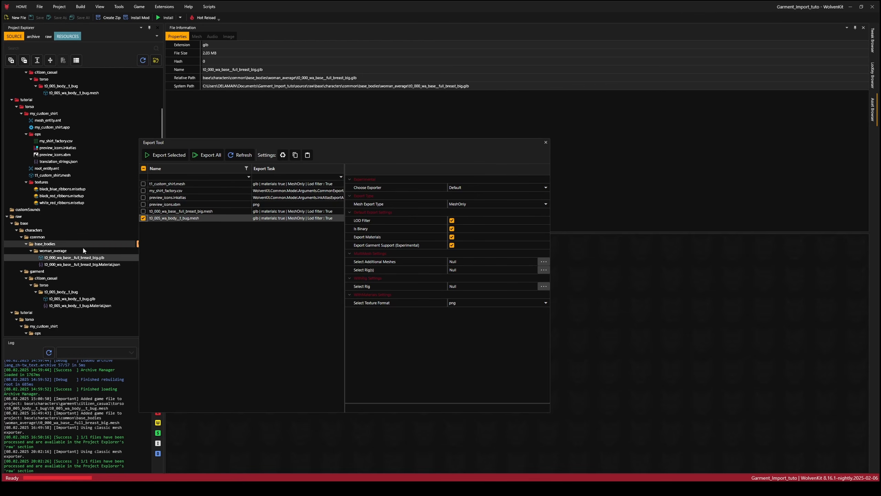
right_click(79, 263)
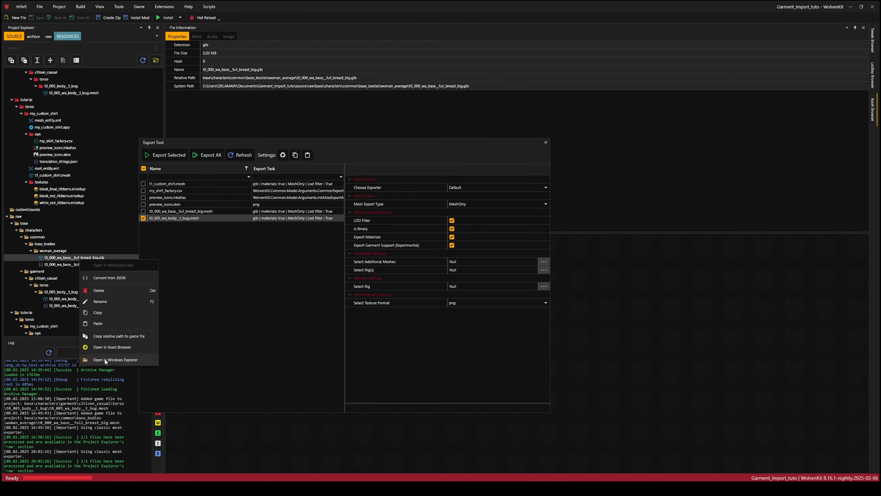
left_click(149, 360)
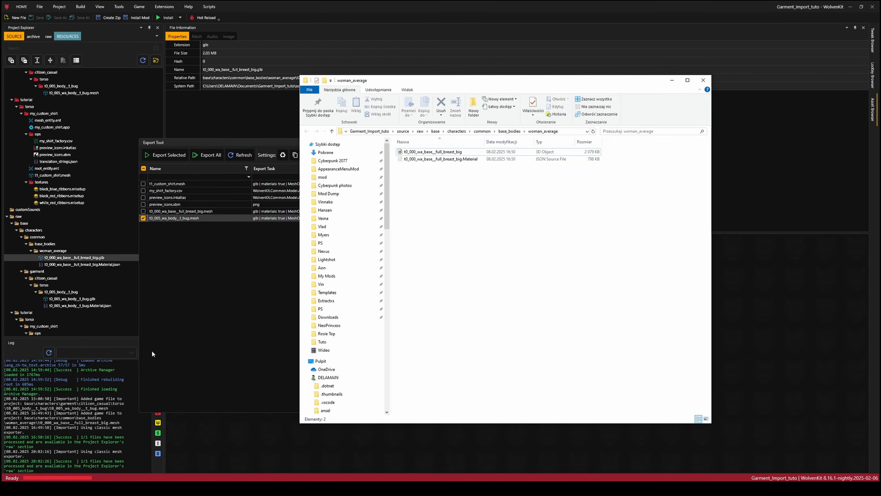
left_click(570, 132)
left_click(558, 298)
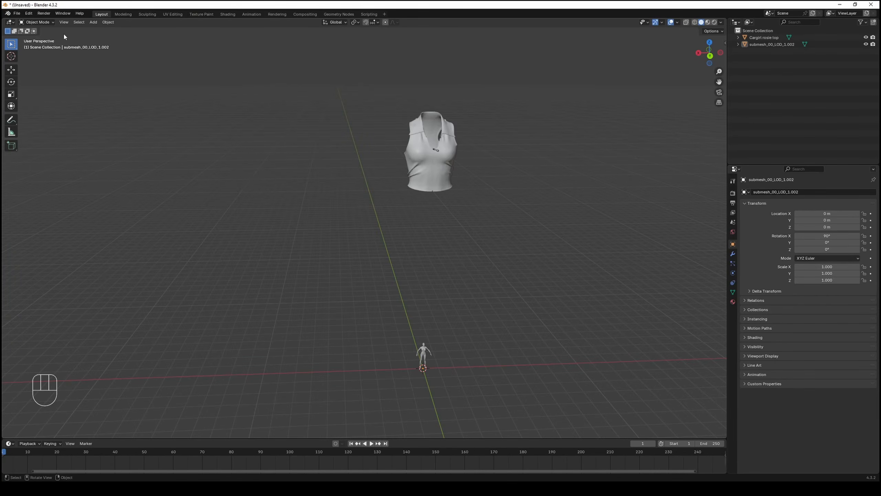
- Switch to Blender and open the file browser for a Cyberpunk GLTF import
left_click(16, 13)
mouse_move(38, 108)
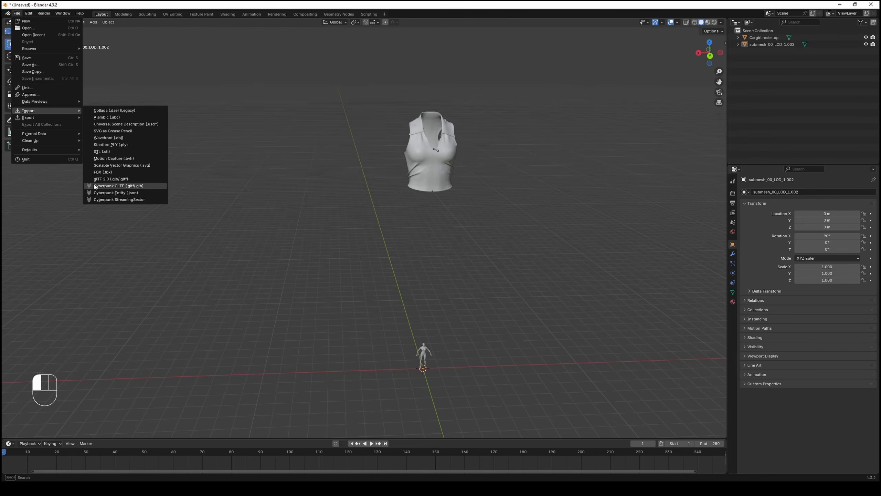
left_click(119, 187)
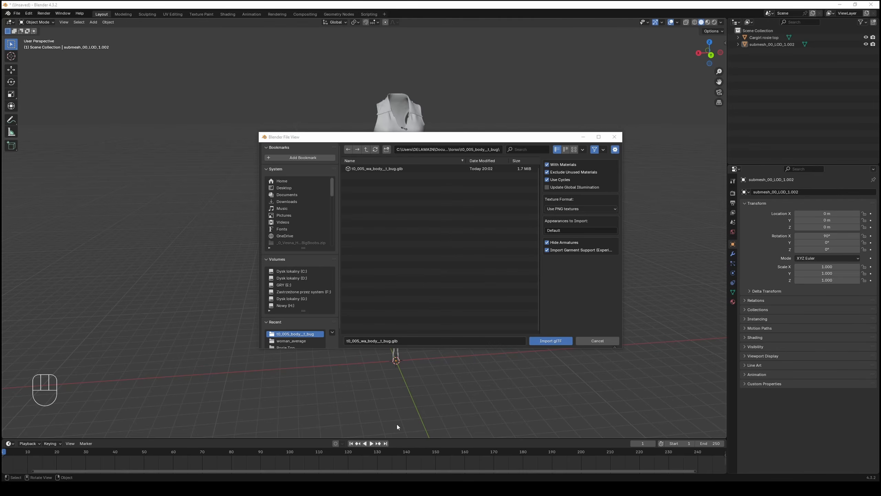
- Switch to WolvenKit, show the exported t0_005_wa_body__t_bug.glb in Windows Explorer and copy its folder path
mouse_move(326, 488)
left_click(321, 459)
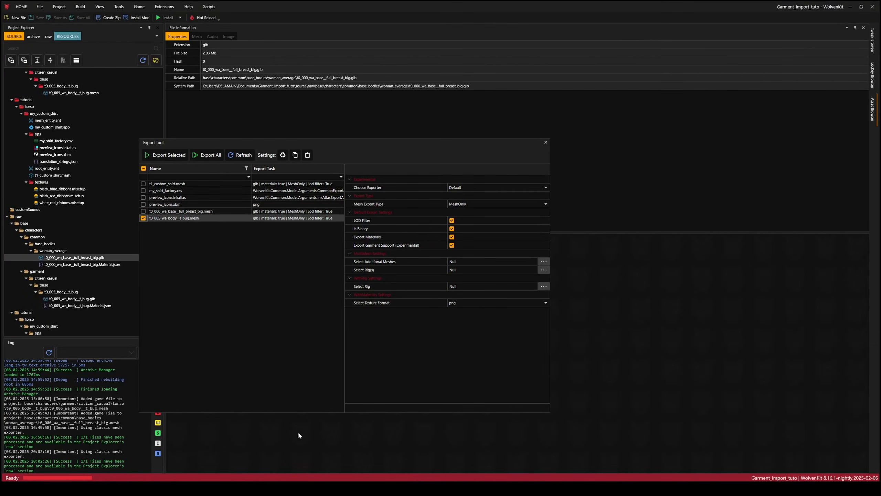
left_click(71, 298)
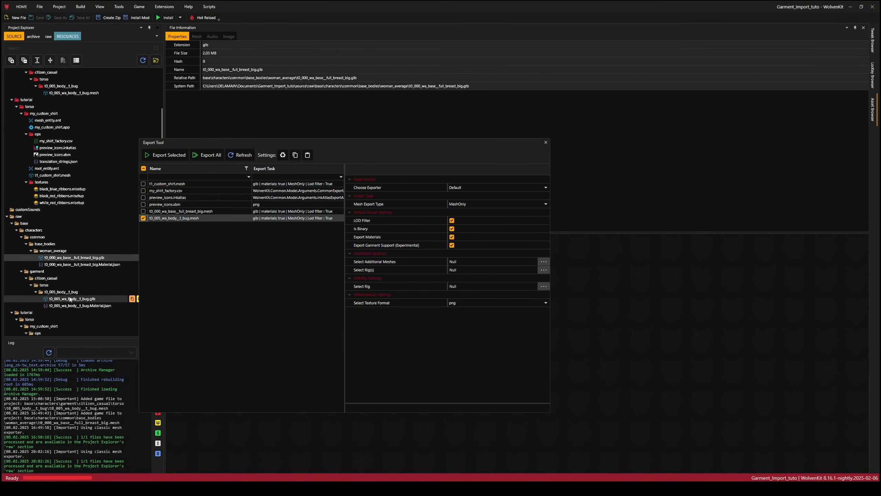
right_click(72, 299)
left_click(104, 397)
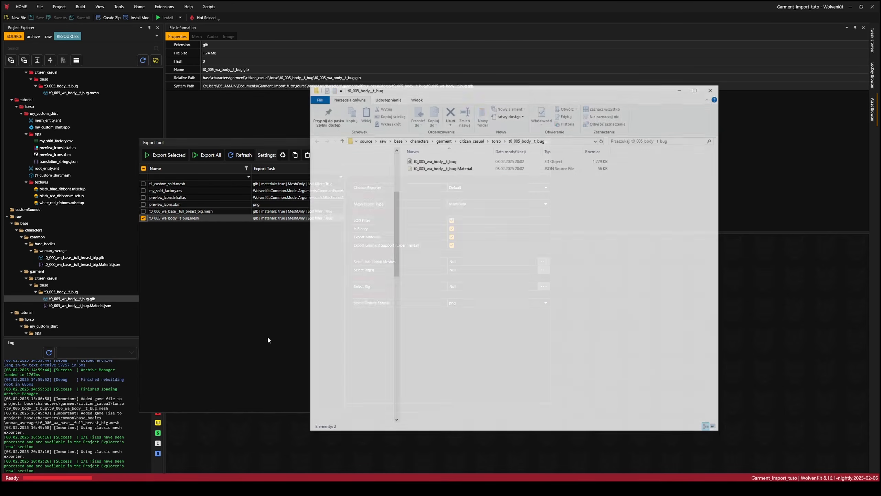
left_click(557, 140)
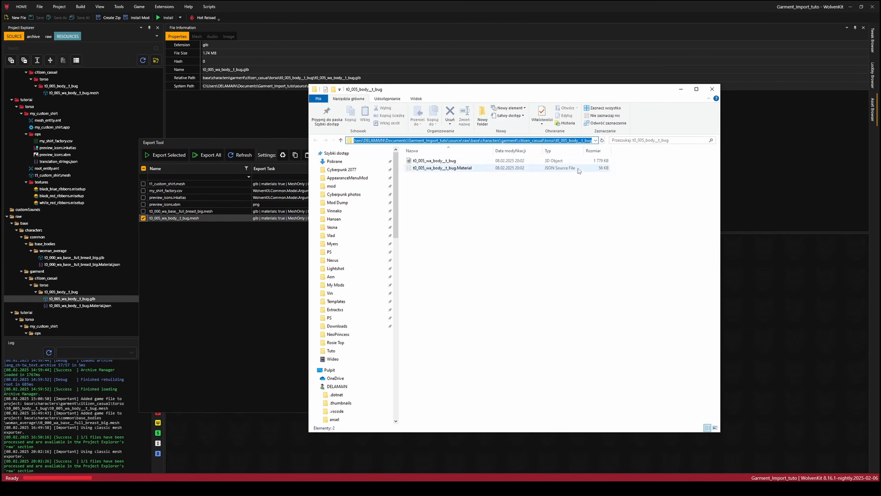
mouse_move(382, 466)
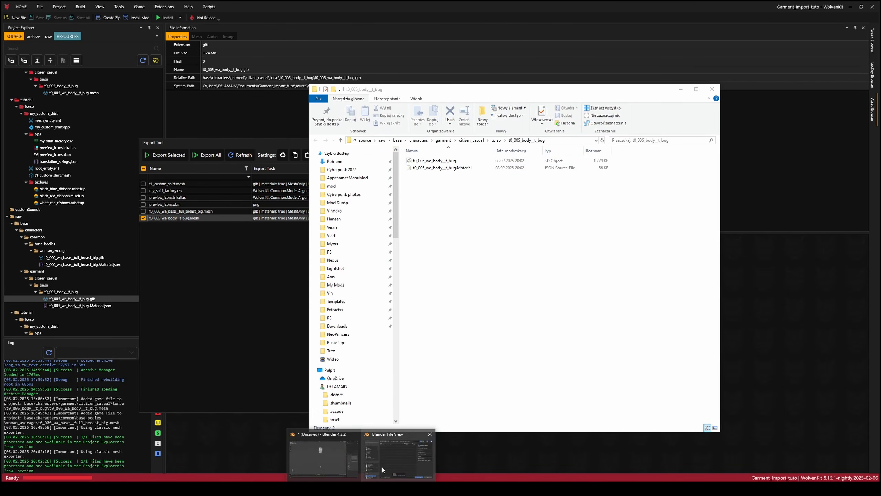
- Return to Blender's import dialog, go to the copied folder path and import t0_005_wa_body__t_bug.glb with the default settings
left_click(404, 450)
left_click(476, 149)
key("Return")
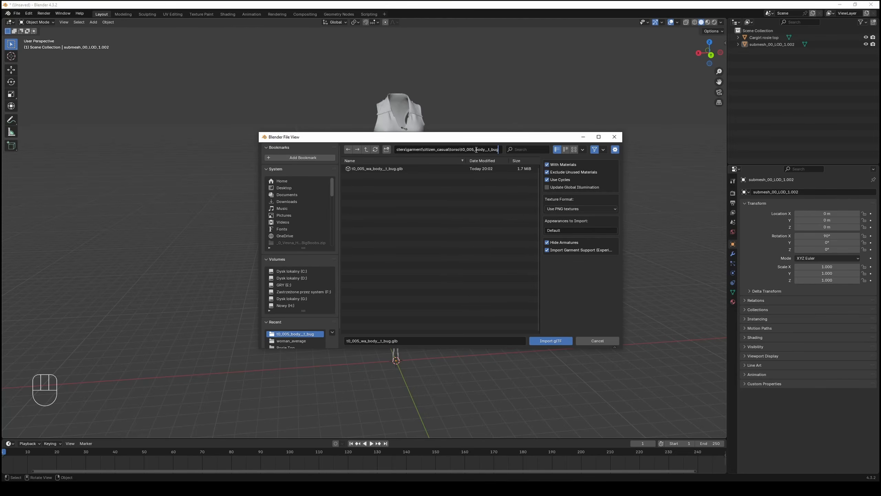
double_click(384, 168)
- Examine the fit of the imported t_bug suit on the small reference body from several angles
middle_click_drag(429, 321, 382, 91, "shift")
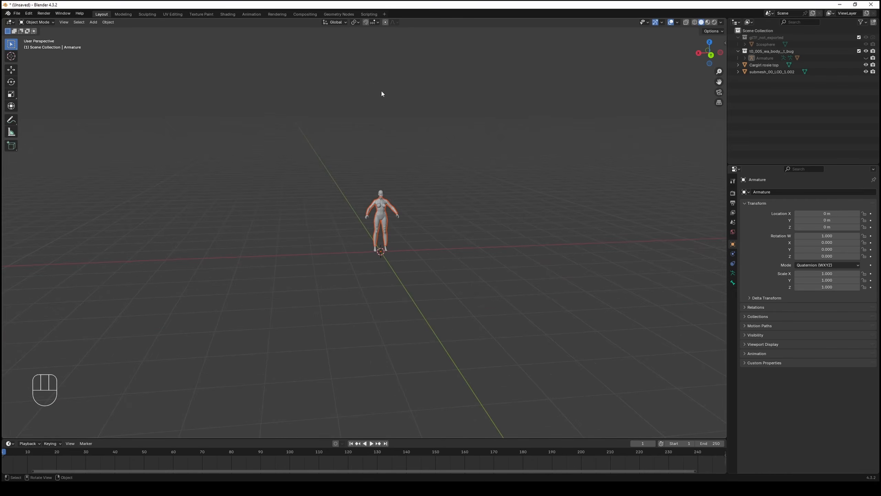
scroll(396, 140, "up", 6)
middle_click_drag(416, 196, 321, 194, "shift")
scroll(405, 230, "up", 2)
scroll(361, 224, "up", 2)
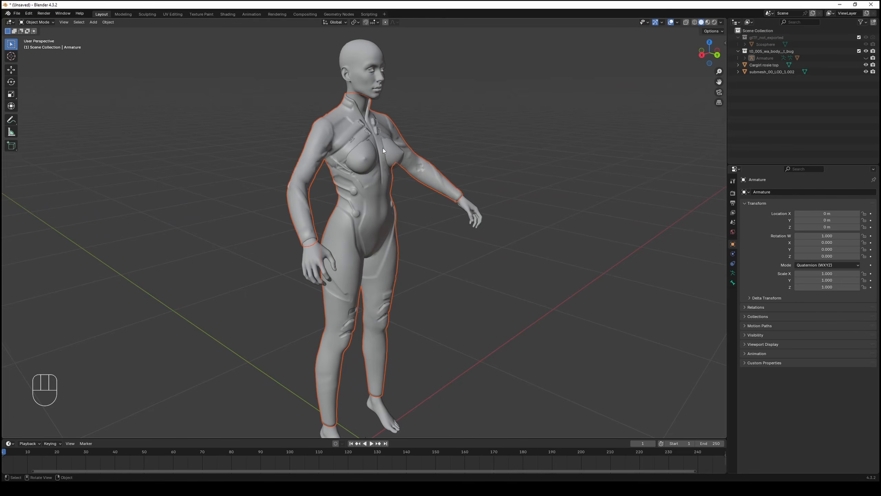
mouse_move(409, 184)
middle_mouse_down()
mouse_move(395, 184)
mouse_move(434, 180)
mouse_move(381, 180)
mouse_move(402, 176)
mouse_move(370, 190)
mouse_move(425, 190)
middle_mouse_up()
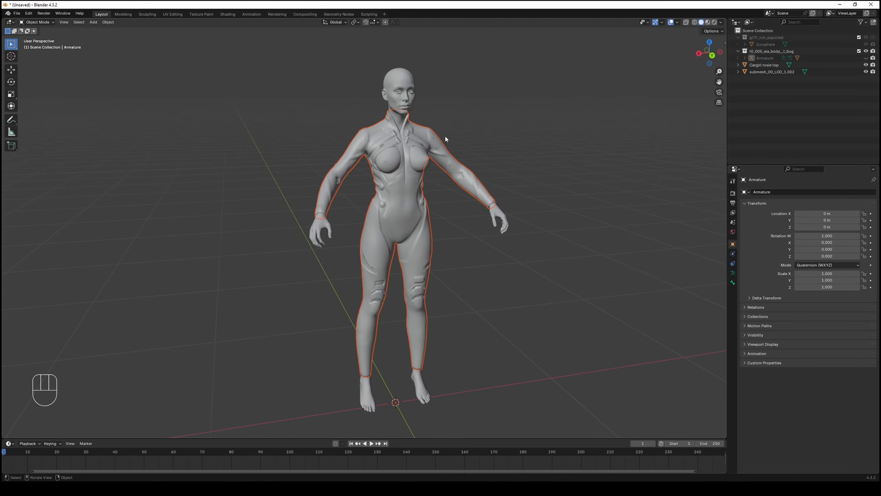
middle_click_drag(445, 139, 431, 162)
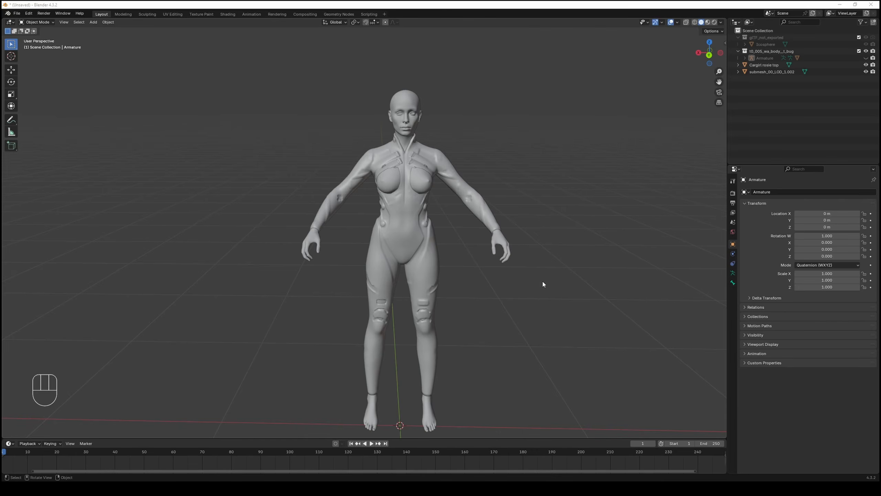
- Duplicate the t0_005_wa_body__t_bug collection and hide the duplicate
right_click(746, 51)
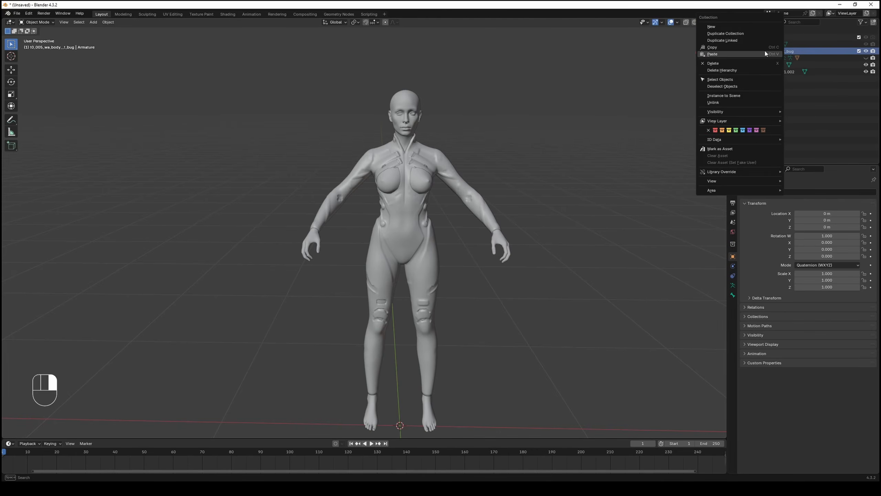
left_click(735, 33)
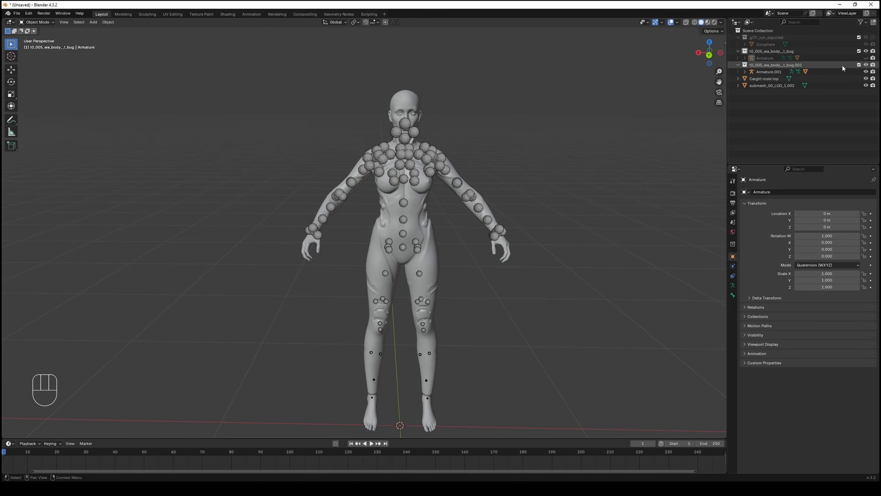
left_click(866, 65)
- Copy the Cargirl rosie top object and paste the copy into the t0_005_wa_body__t_bug collection
left_click(766, 79)
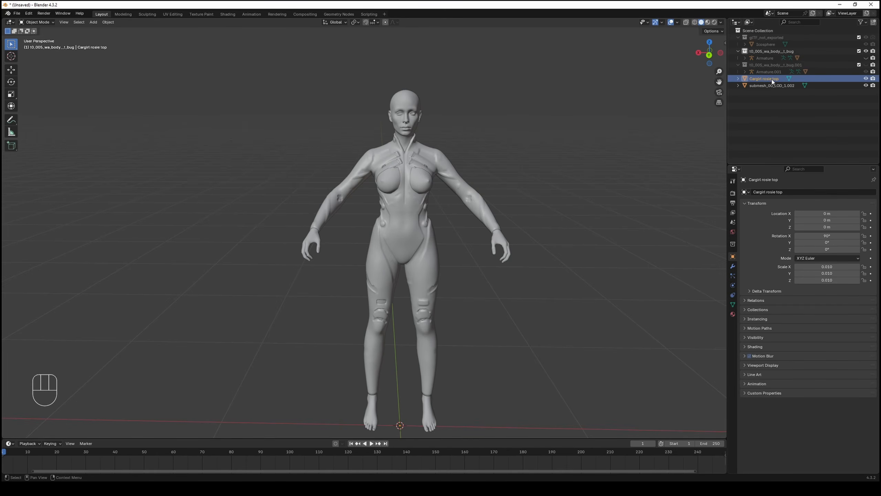
right_click(772, 79)
left_click(742, 56)
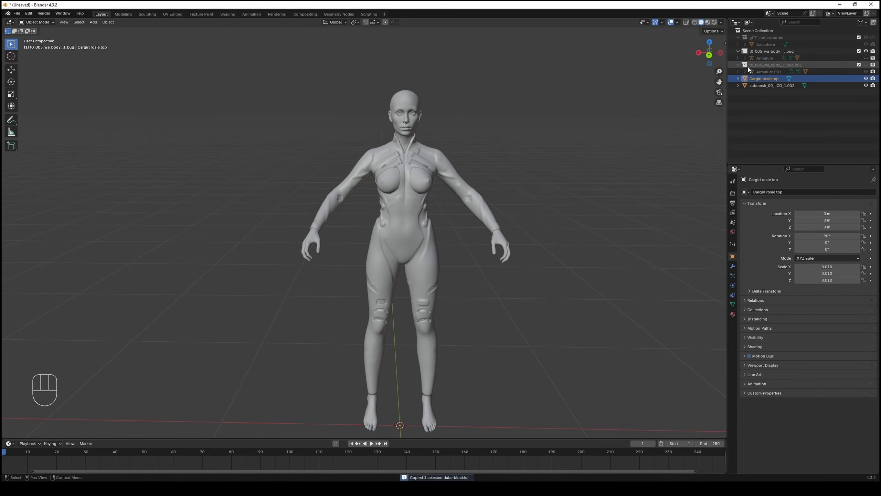
key("ctrl+v")
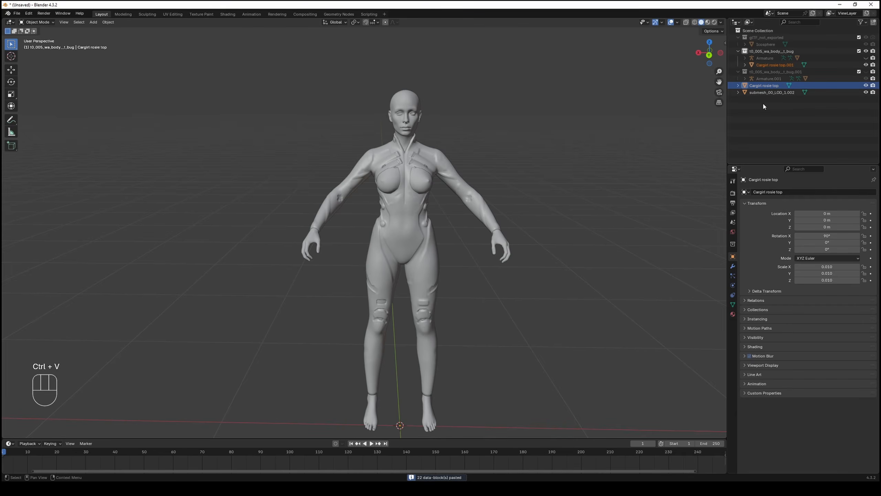
- Replace the 001 ending of the pasted top's name with _UV and move it into the hidden t0_005_wa_body__t_bug.001 collection
double_click(791, 65)
left_click(792, 65)
left_click(786, 66)
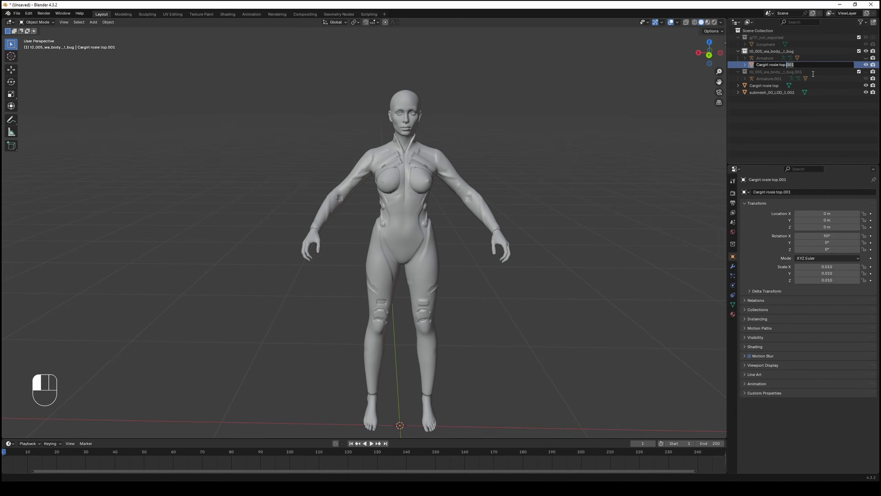
key("BackSpace")
type("_UV")
left_click(789, 117)
left_click_drag(772, 65, 759, 78)
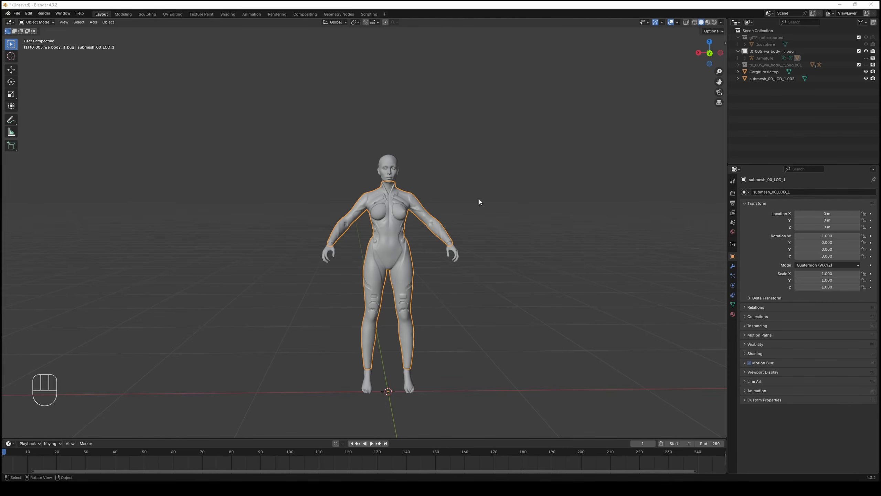
- Expand the armature of the t0_005_wa_body__t_bug collection and make it visible on the body
scroll(464, 201, "down", 1)
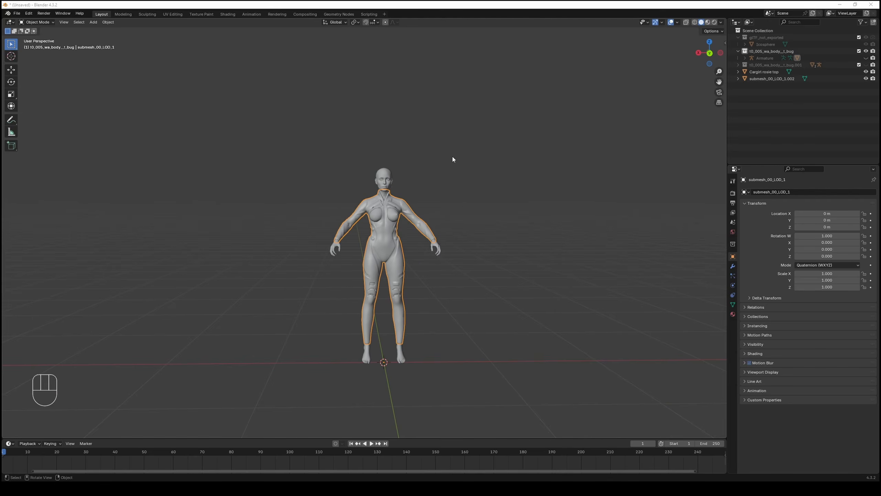
scroll(454, 157, "down", 1)
middle_click_drag(459, 159, 478, 208, "shift")
left_click(745, 58)
left_click(866, 58)
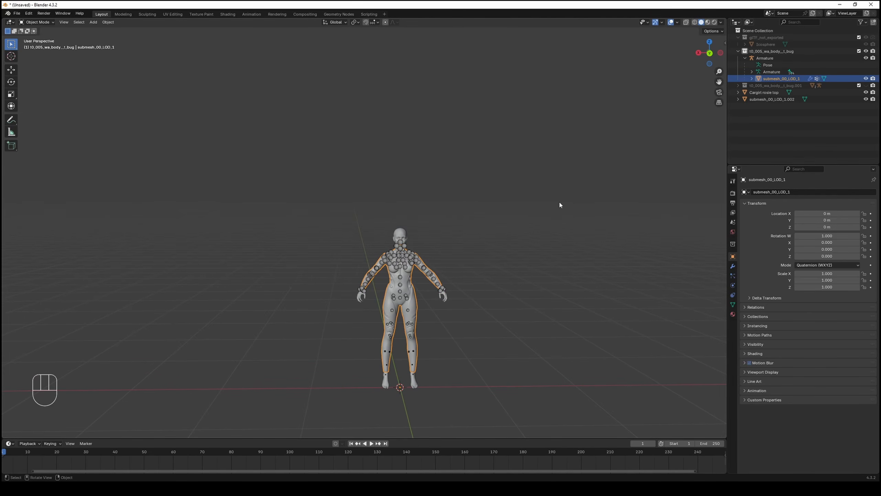
scroll(362, 259, "down", 2)
scroll(412, 278, "up", 3)
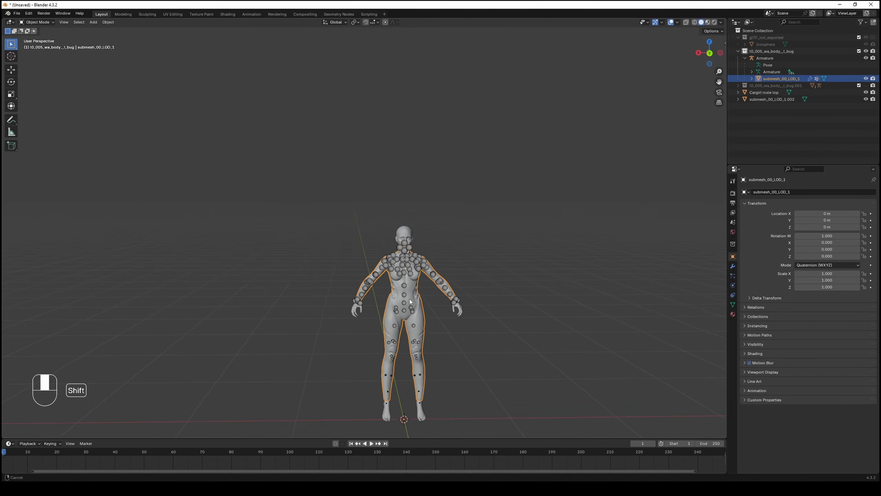
middle_click_drag(402, 259, 372, 208, "shift")
- Undo the last few actions
left_click(372, 208)
key("ctrl+z")
key("ctrl+z")
key("ctrl+z")
key("ctrl+z")
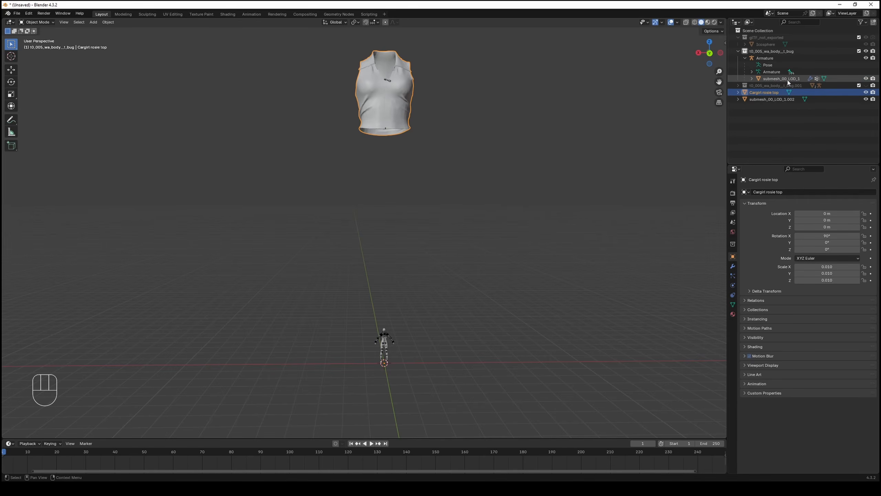
- Join the Cargirl rosie top into the armature's submesh_00_LOD_1 mesh, keeping the submesh as the active object
key("ctrl")
left_click(782, 79, "ctrl")
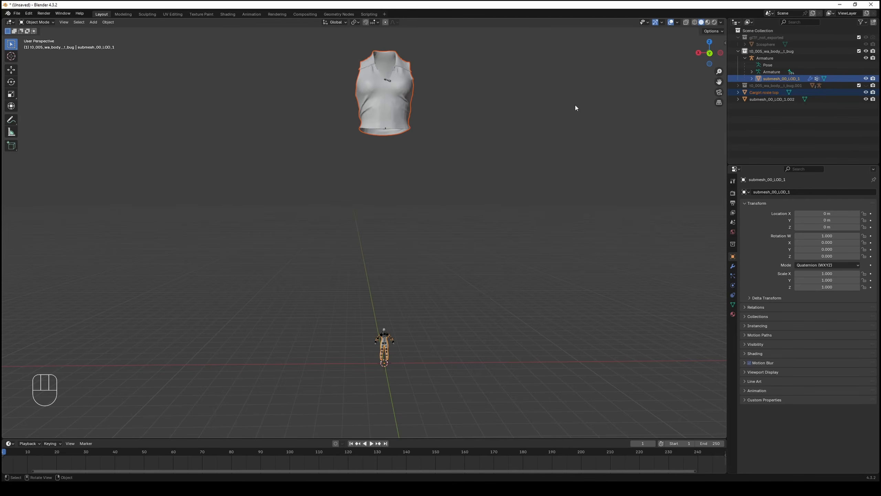
key("ctrl")
key("ctrl+j")
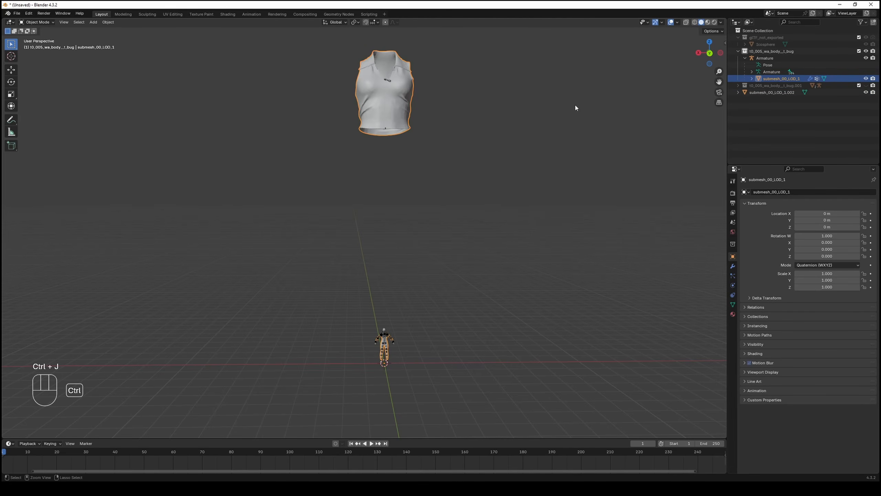
- Toggle the joined mesh's visibility and examine the large top and the small suit on the armature
left_click(865, 79)
left_click(866, 79)
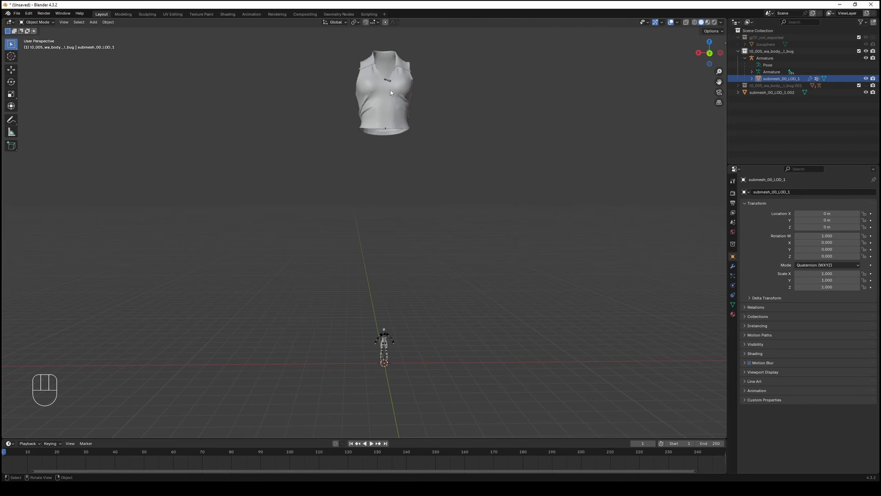
scroll(390, 89, "up", 2)
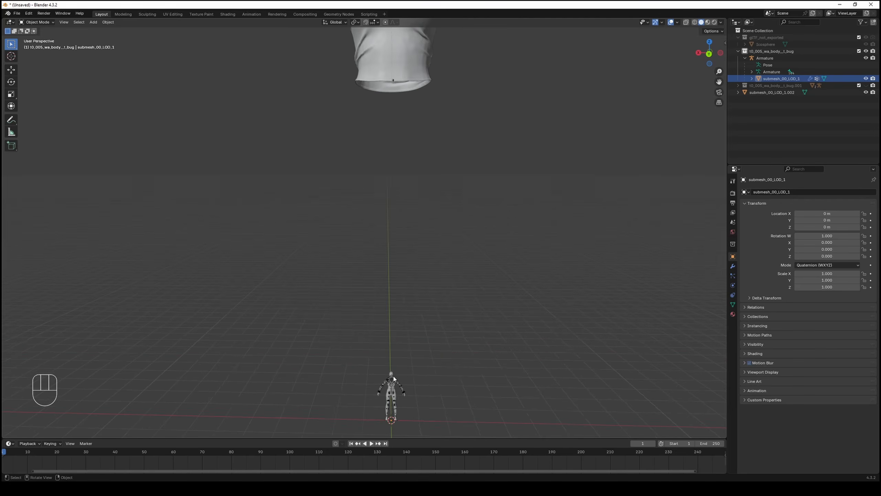
middle_click_drag(396, 349, 400, 190, "shift")
scroll(416, 217, "up", 9)
middle_click_drag(426, 220, 278, 190, "shift")
scroll(413, 205, "down", 8)
middle_click_drag(389, 192, 423, 273, "shift")
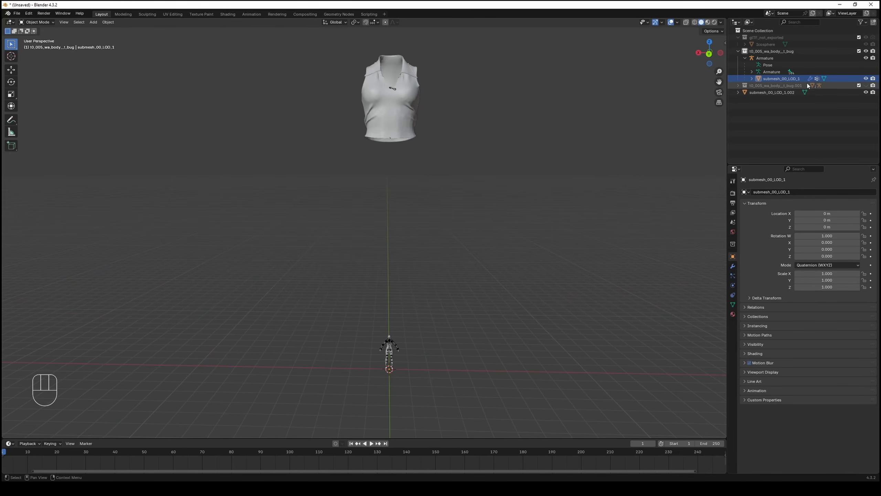
- Delete the small suit's vertices from submesh_00_LOD_1, keeping the top, and return to Object Mode with solid shading
left_click(794, 79)
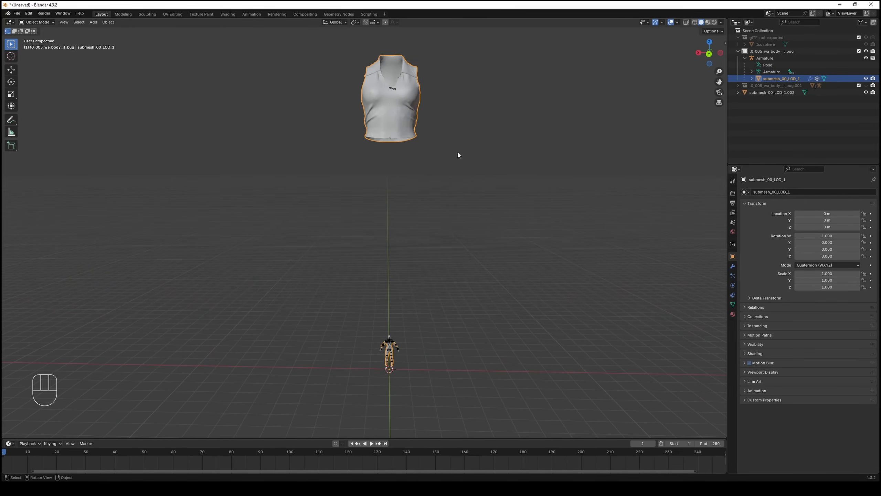
key("Tab")
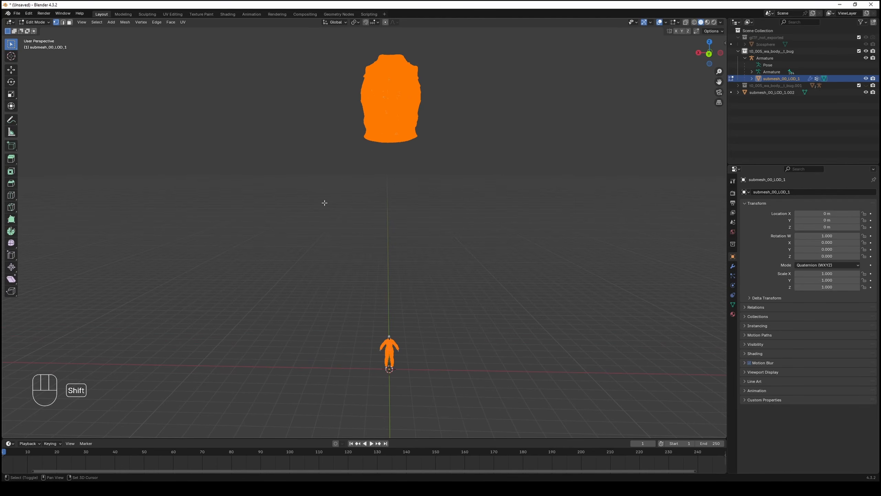
key("shift+z")
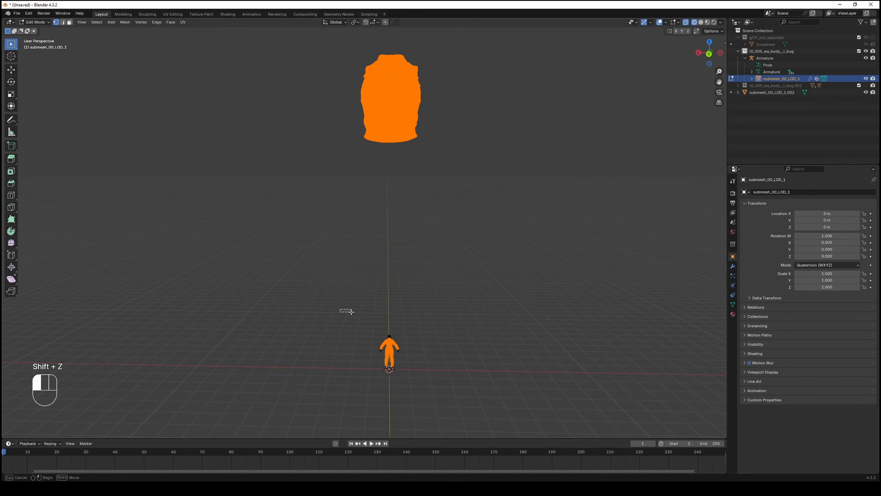
left_click_drag(339, 308, 449, 421)
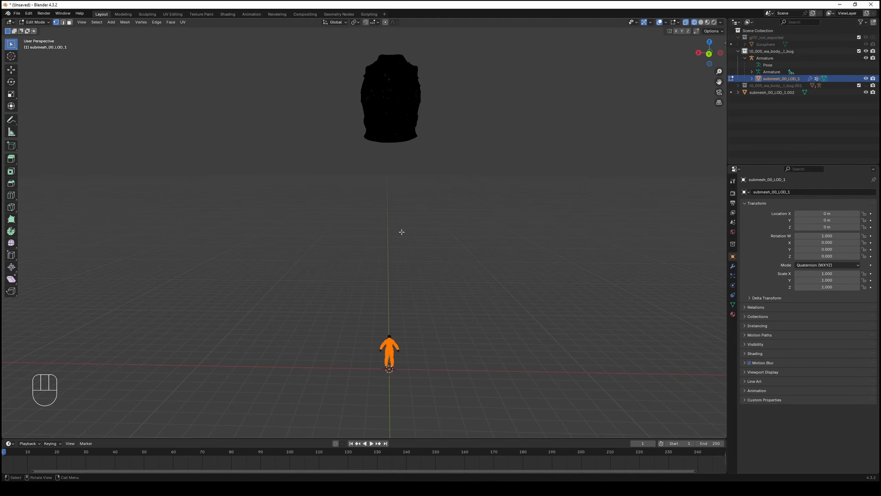
key("x")
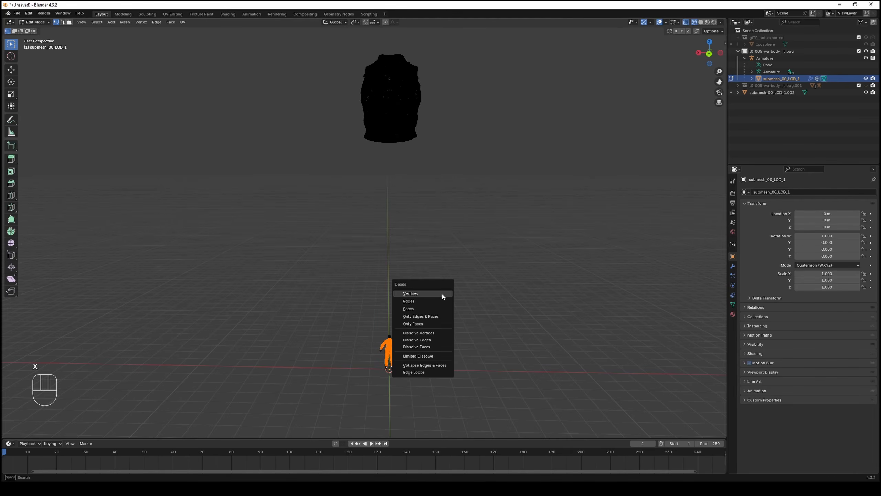
left_click(413, 294)
mouse_move(413, 295)
middle_mouse_down()
mouse_move(314, 289)
mouse_move(426, 280)
mouse_move(413, 281)
middle_mouse_up()
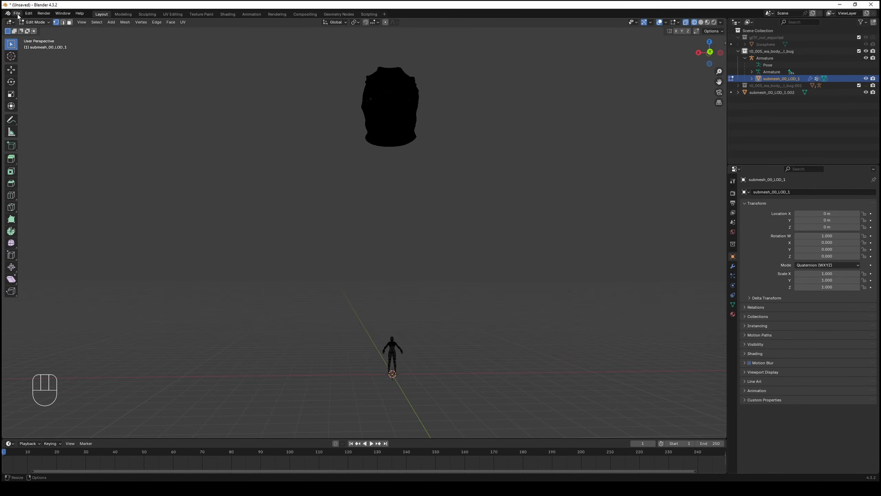
left_click(40, 22)
left_click(48, 30)
key("shift+z")
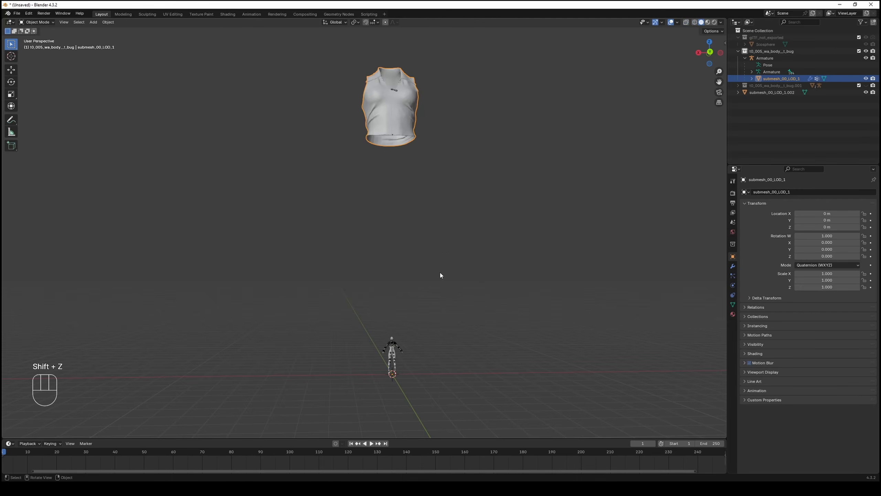
- Examine the armature and reference body up close after the suit geometry is deleted
scroll(438, 273, "up", 3)
mouse_move(429, 269)
middle_mouse_down("shift")
mouse_move(375, 349)
mouse_move(375, 364)
middle_mouse_up("shift")
scroll(457, 333, "up", 5)
middle_click_drag(457, 334, 433, 346)
scroll(435, 344, "down", 6)
middle_click_drag(363, 223, 363, 287, "shift")
scroll(364, 277, "down", 1)
scroll(367, 270, "down", 5)
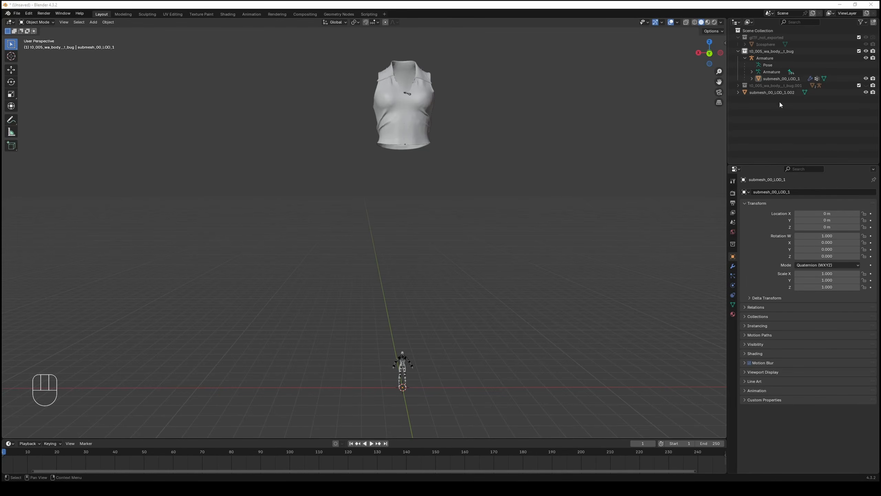
- Open the remaining top mesh submesh_00_LOD_1 in the UV Editing workspace
left_click(396, 122)
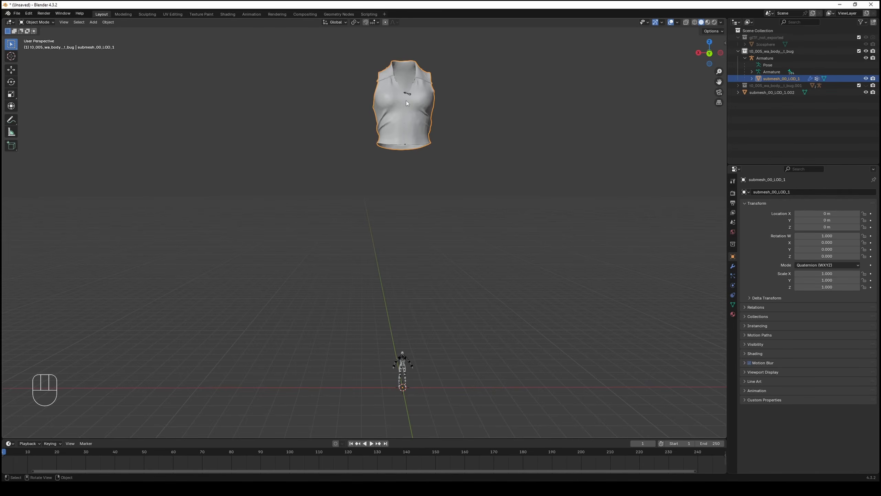
left_click(737, 86)
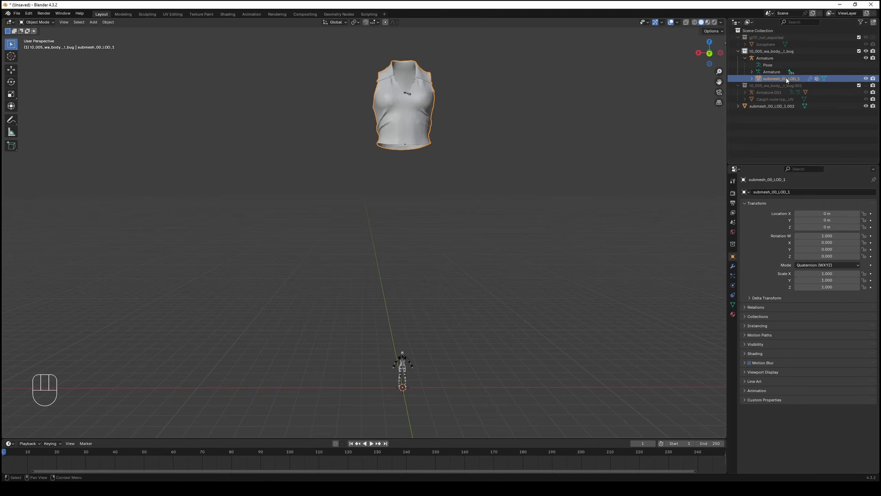
left_click(177, 14)
middle_click_drag(542, 163, 539, 185)
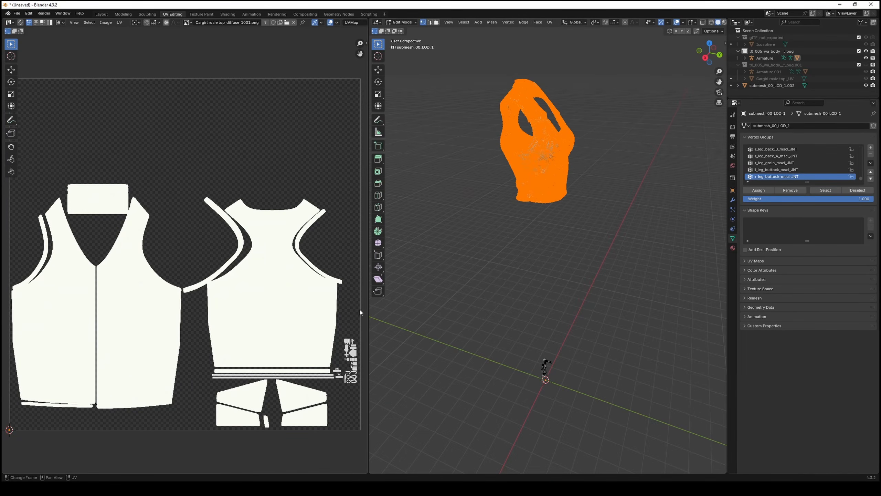
scroll(517, 199, "up", 2)
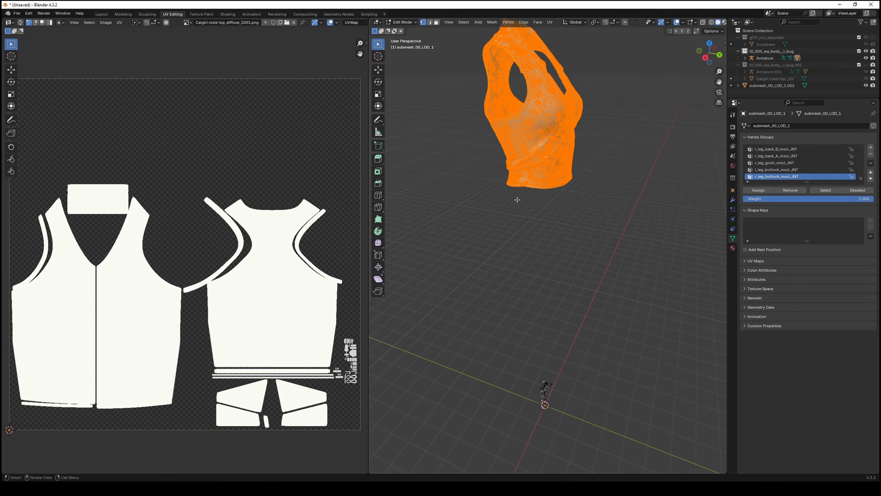
- Show the duplicate collection and copy the UV maps from the top's _UV copy to submesh_00_LOD_1 in Object Mode
left_click(866, 66)
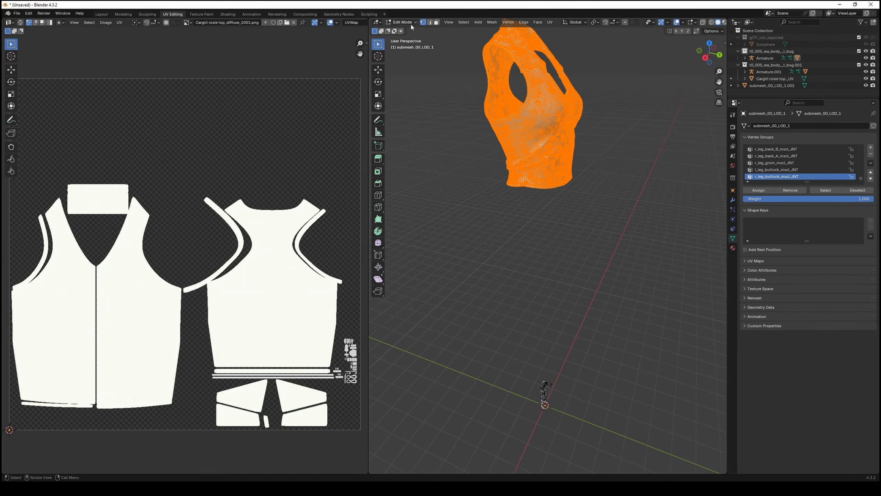
left_click(402, 22)
left_click(409, 31)
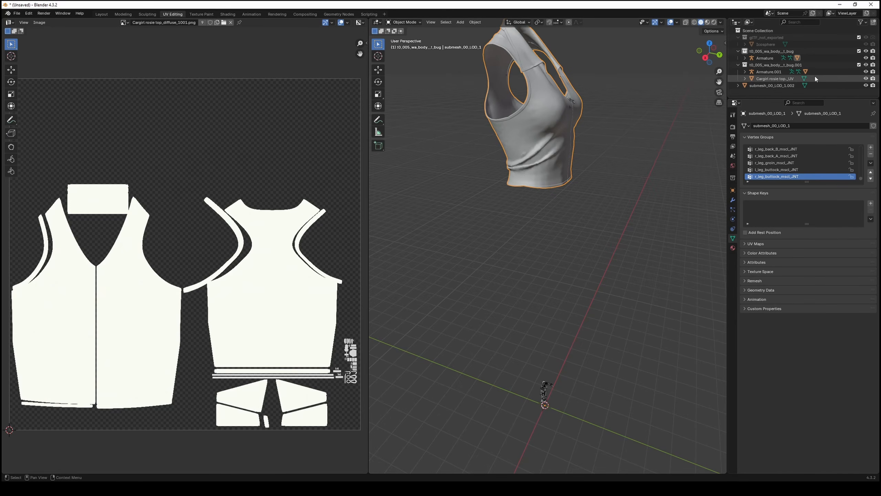
key("KP_Decimal")
scroll(790, 86, "down", 1)
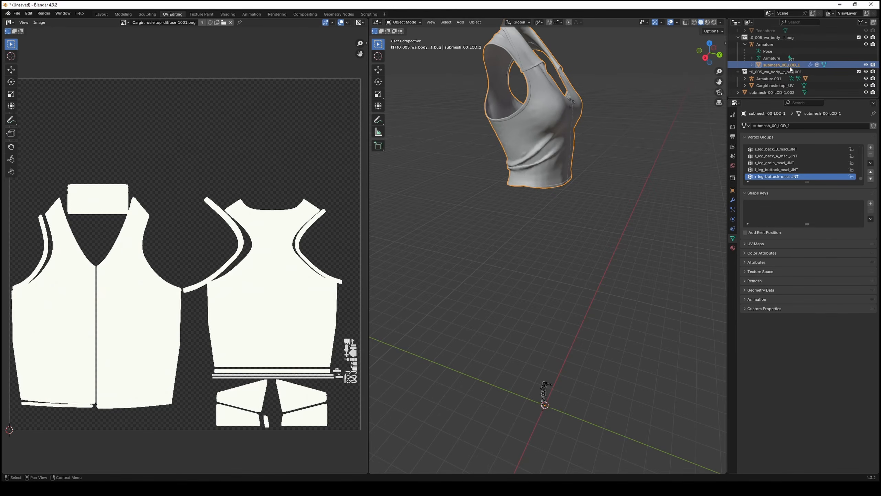
left_click(781, 87)
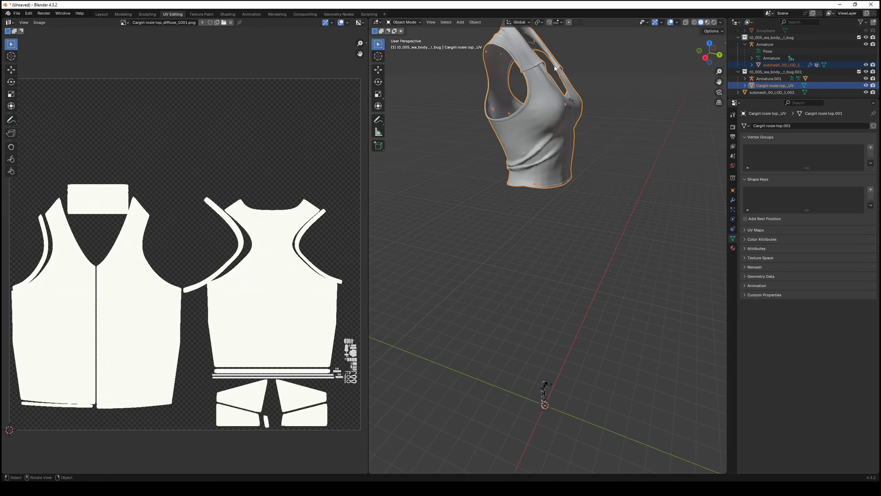
left_click(475, 22)
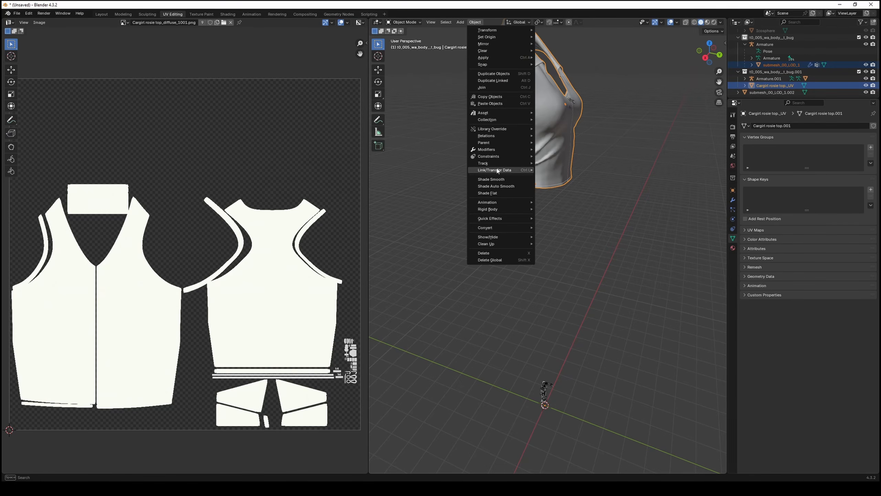
mouse_move(494, 170)
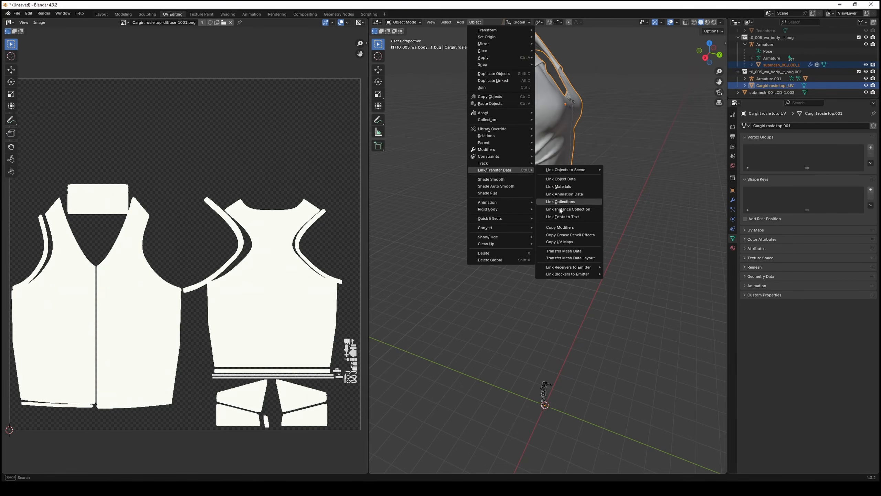
left_click(565, 241)
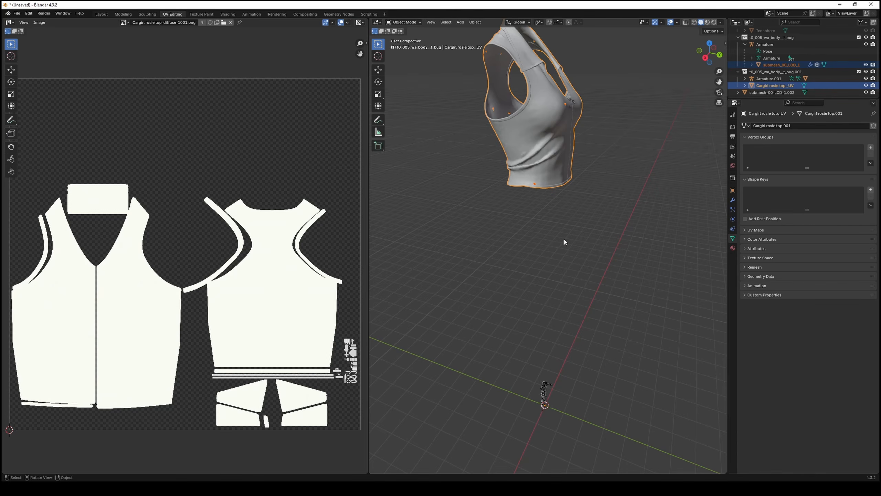
- Examine the UV layout and geometry of submesh_00_LOD_1 in Edit Mode
left_click(780, 65)
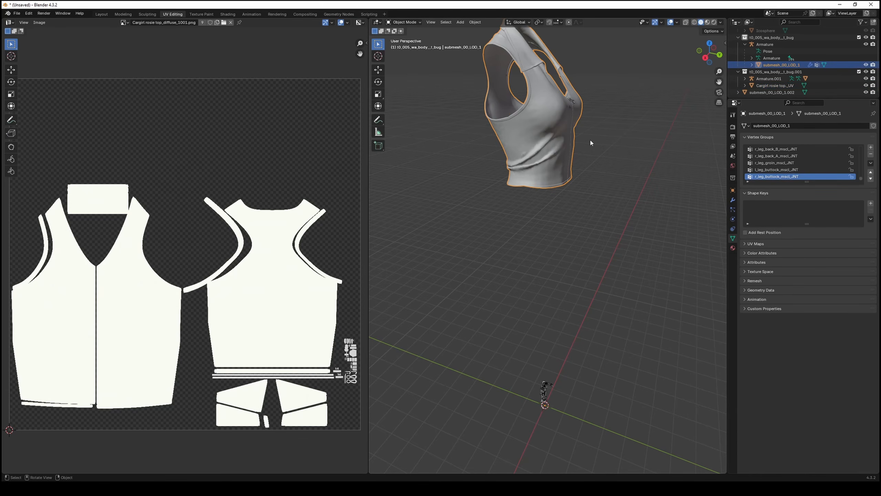
key("Tab")
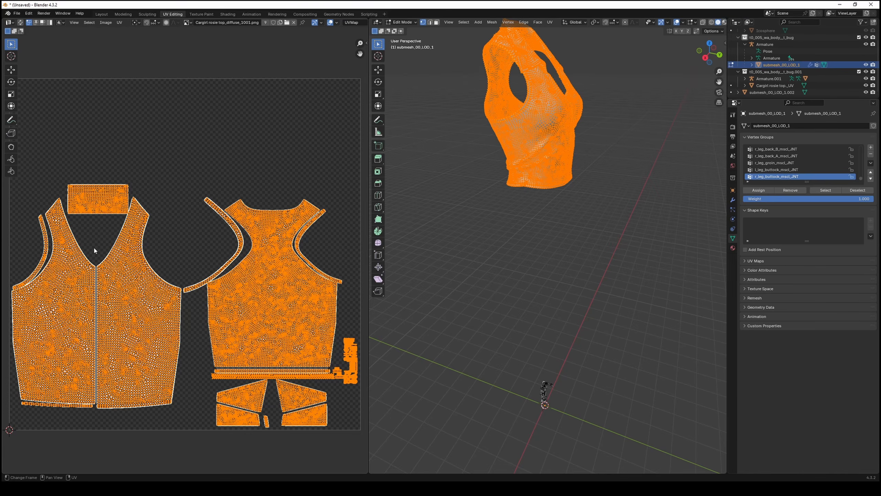
scroll(267, 308, "up", 2)
scroll(267, 308, "down", 2)
scroll(523, 252, "up", 2)
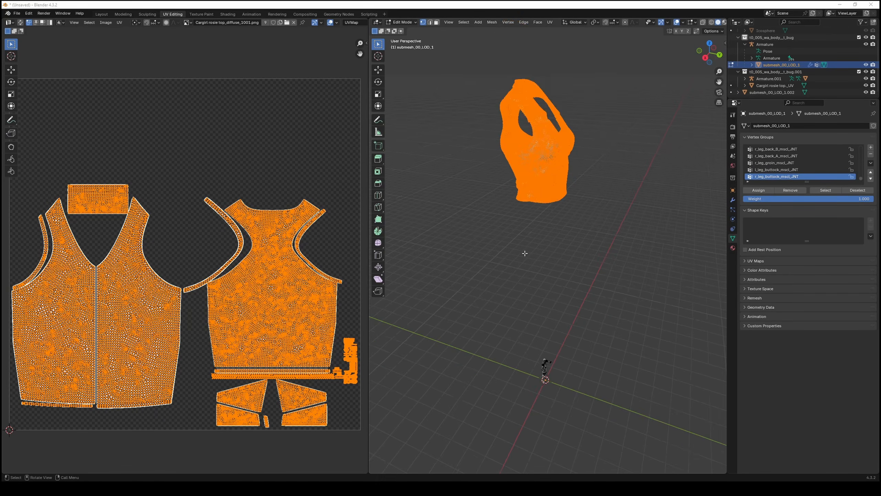
middle_click_drag(532, 250, 591, 299)
scroll(572, 268, "up", 2)
scroll(581, 244, "down", 4)
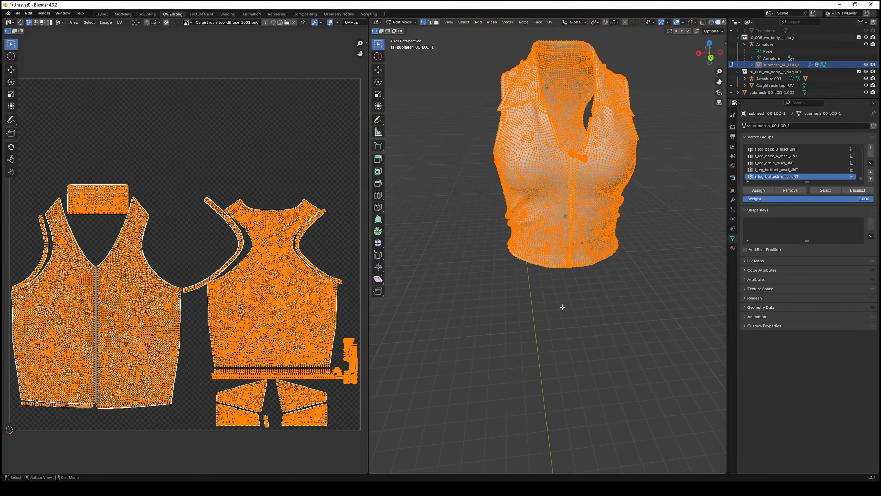
- Hide the Cargirl rosie top_UV copy, and in the Layout workspace hide both Armature and Armature.001
left_click(778, 86)
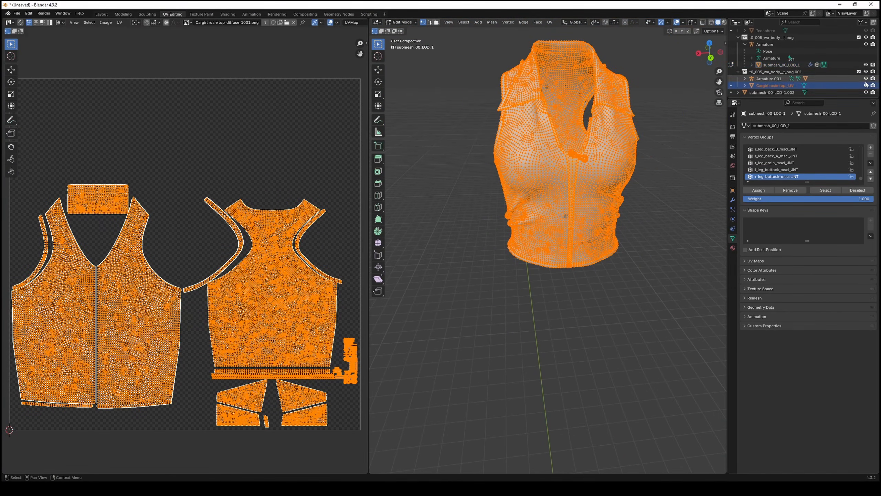
middle_click_drag(623, 201, 595, 201)
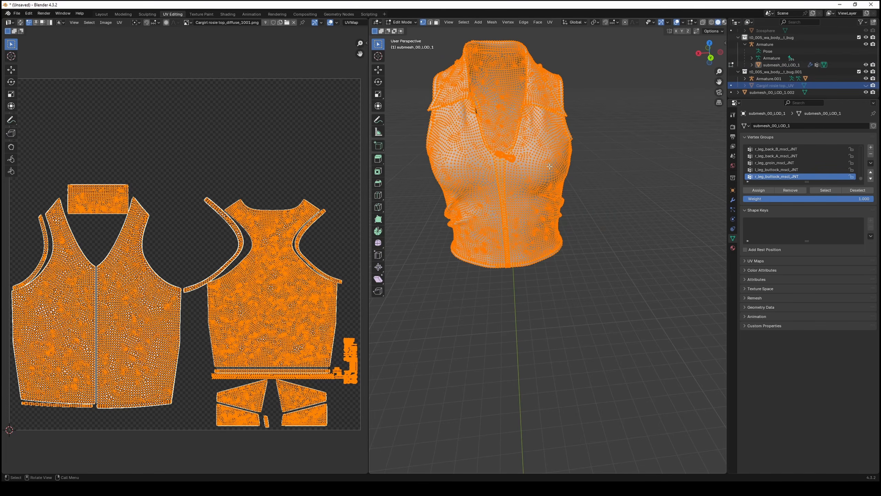
left_click(101, 14)
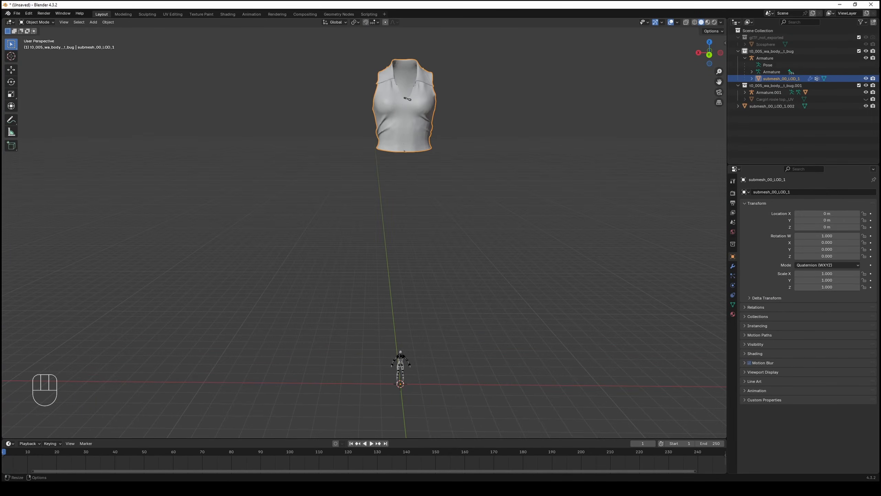
left_click(866, 58)
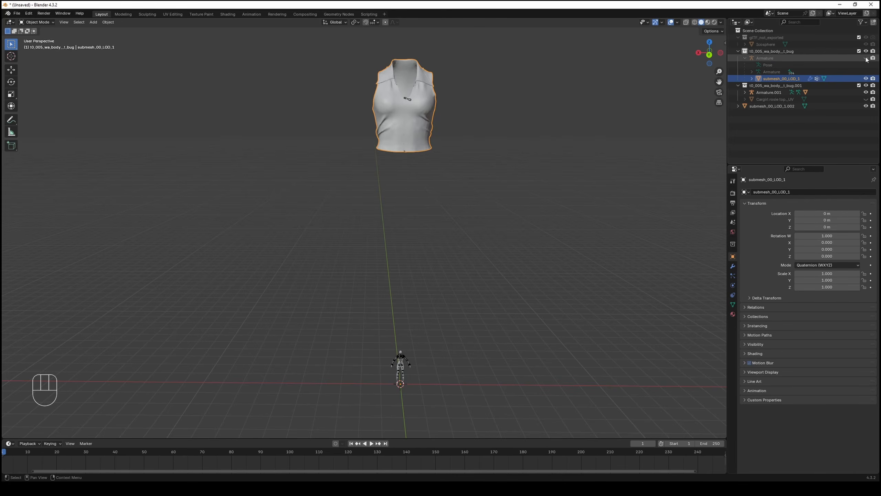
left_click(865, 58)
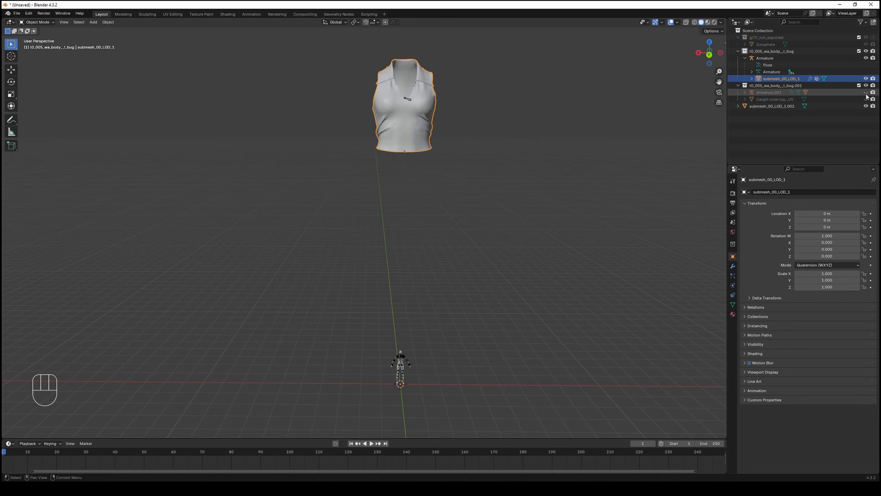
left_click(866, 59)
scroll(406, 357, "up", 1)
middle_click_drag(437, 366, 401, 294, "shift")
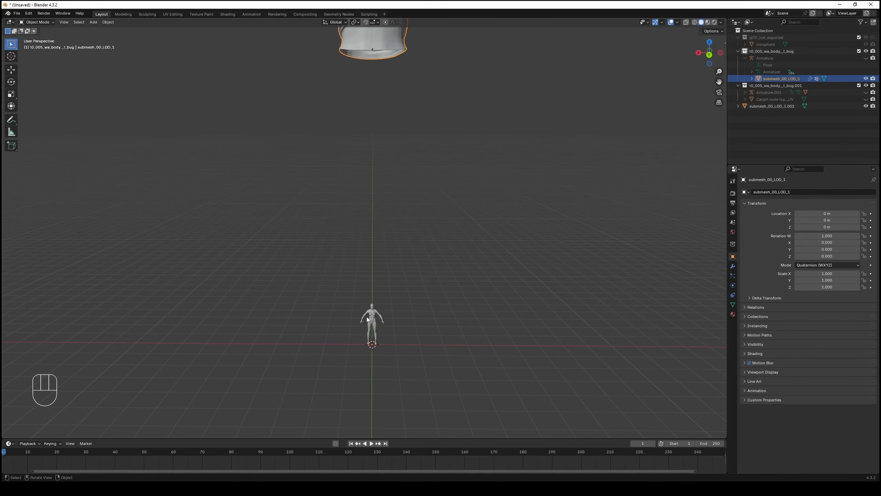
- Hide the duplicate collection t0_005_wa_body__t_bug.001 so its body mesh no longer overlaps the reference body
left_click(373, 323)
scroll(396, 329, "up", 4)
middle_click_drag(396, 332, 394, 153, "shift")
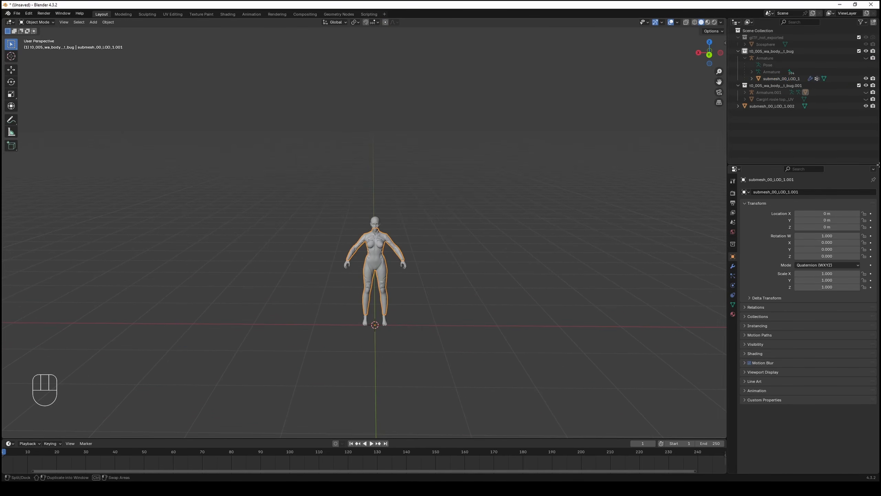
left_click(866, 86)
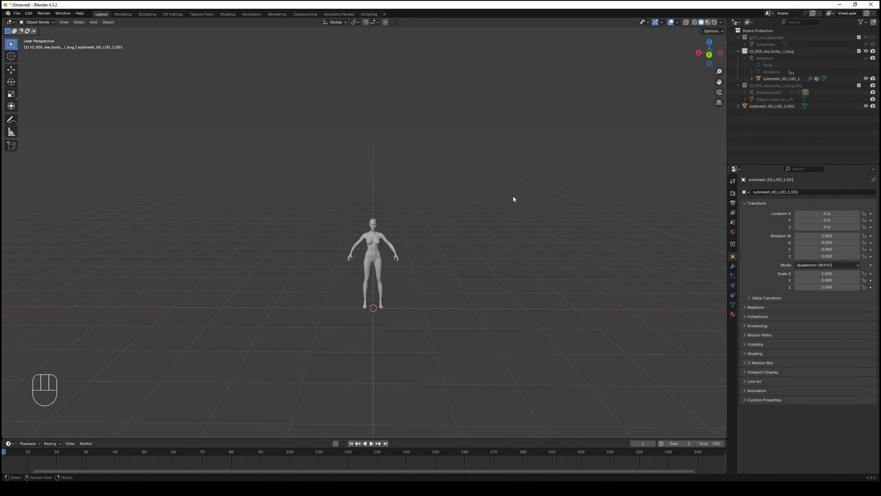
- Select all geometry of the submesh_00_LOD_1 top in Edit Mode and scale it down to roughly the reference body's size
scroll(405, 152, "down", 5)
left_click(405, 158)
scroll(404, 168, "up", 2)
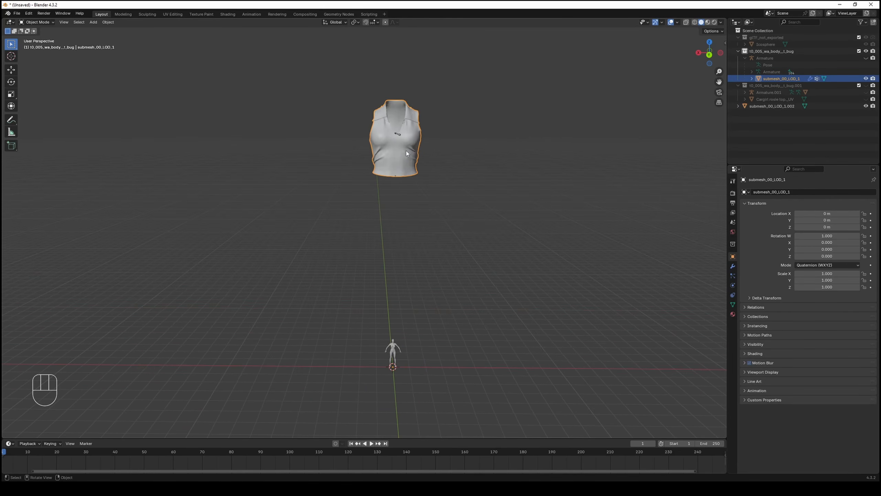
left_click(43, 24)
key("Tab")
scroll(346, 185, "up", 1)
middle_click_drag(346, 185, 314, 183, "shift")
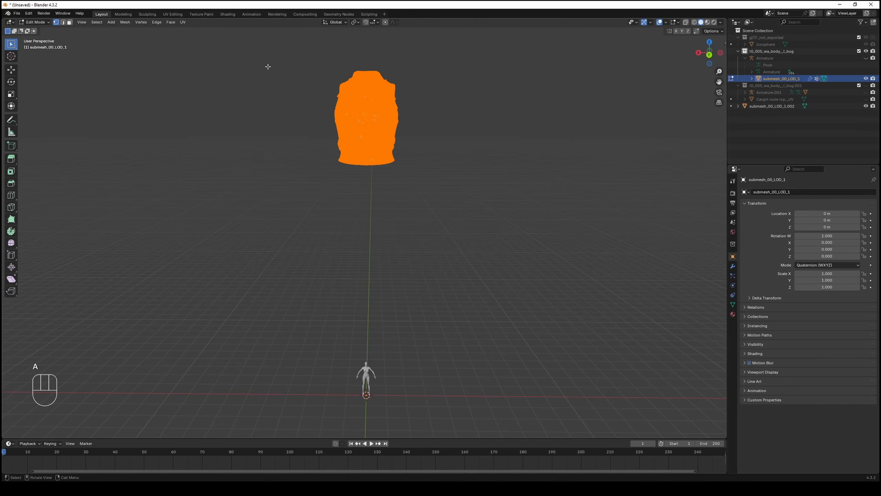
left_click(13, 95)
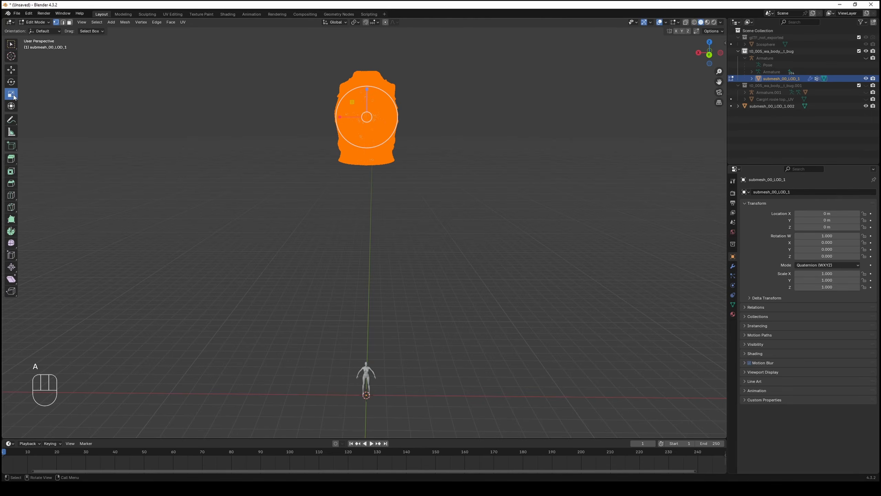
left_click_drag(389, 147, 365, 355)
- Move the scaled-down top onto the torso of the reference body
left_click(11, 69)
scroll(362, 343, "up", 1)
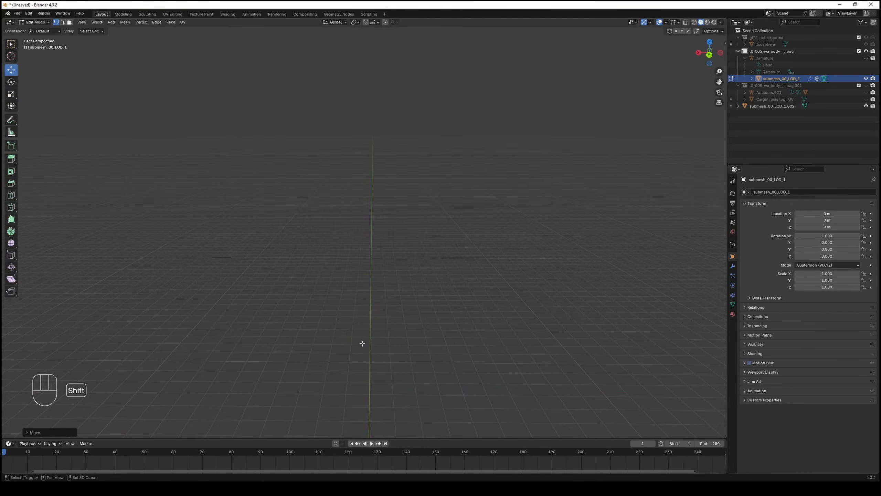
middle_click_drag(362, 343, 378, 87, "shift")
scroll(392, 133, "up", 5)
middle_click_drag(394, 135, 314, 147)
scroll(248, 134, "up", 1)
scroll(354, 169, "up", 5)
middle_click_drag(247, 134, 347, 194, "shift")
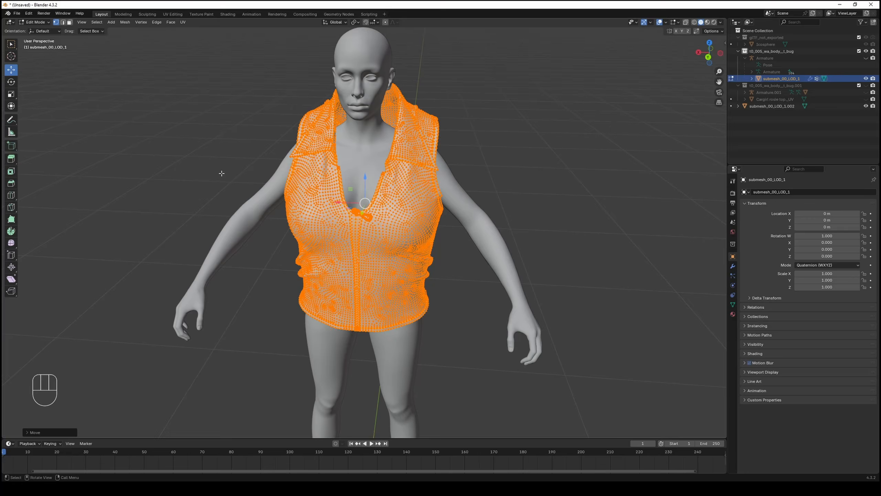
- Scale the top down closer to torso size, raise it to shoulder height and centre it sideways on the body
left_click(11, 94)
left_click_drag(387, 224, 381, 219)
middle_click_drag(349, 213, 280, 170)
left_click(11, 70)
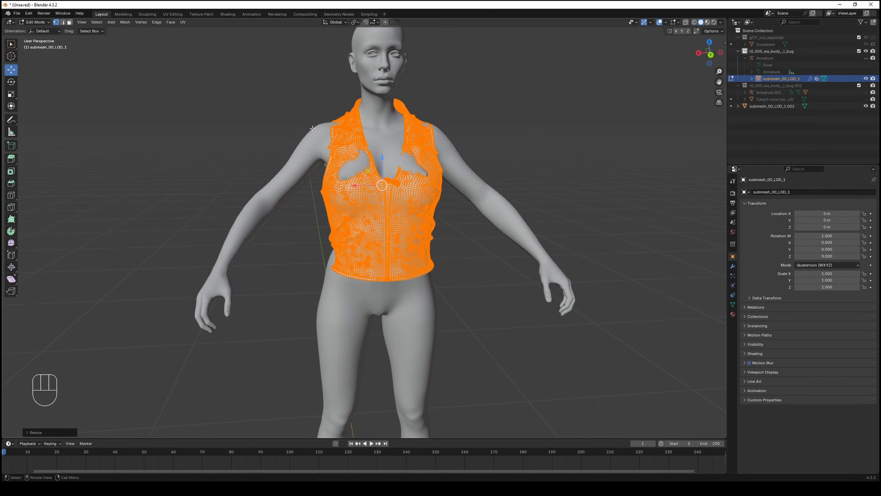
left_click_drag(381, 157, 378, 138)
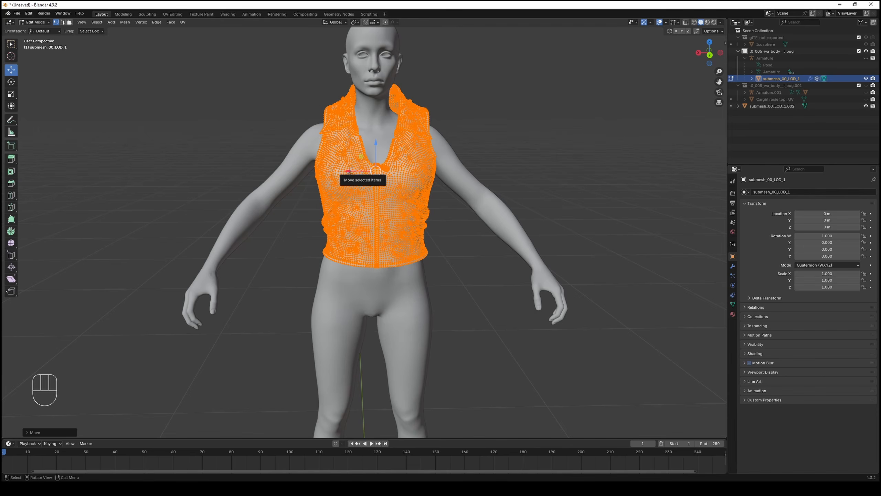
left_click_drag(348, 172, 350, 172)
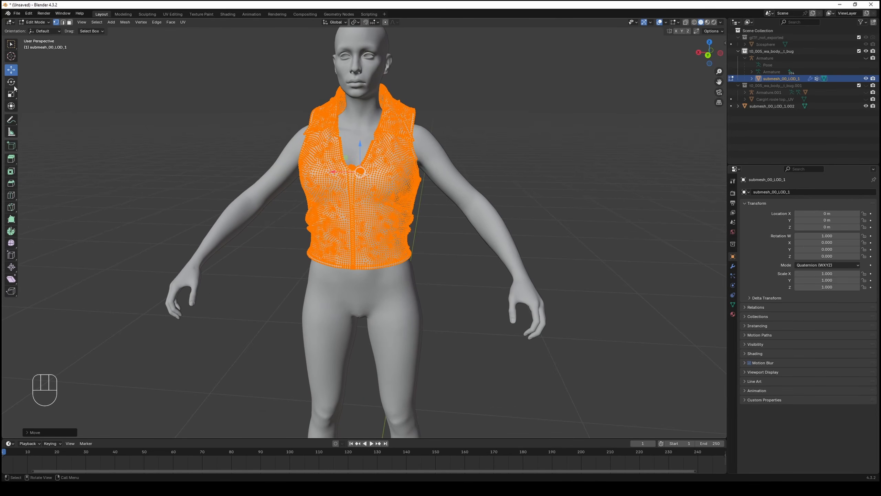
- Fine-tune the top's scale and shift it along the Y axis to align it front to back with the torso
left_click(11, 93)
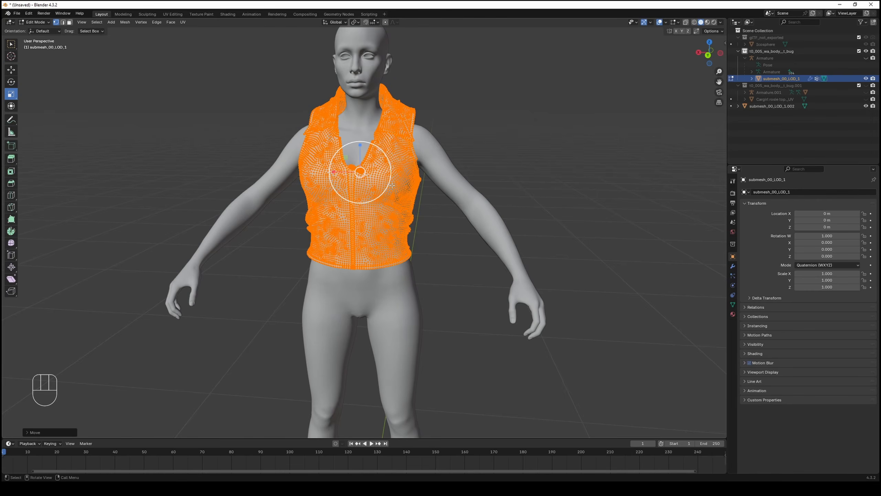
left_click_drag(376, 186, 380, 185)
middle_click_drag(467, 158, 96, 133)
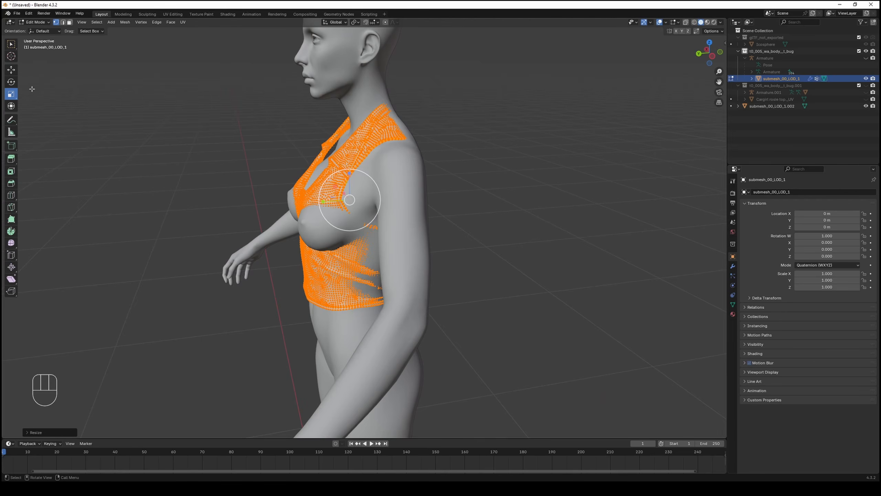
left_click(13, 74)
left_click_drag(326, 201, 330, 202)
middle_click_drag(330, 202, 313, 201)
scroll(315, 197, "up", 4)
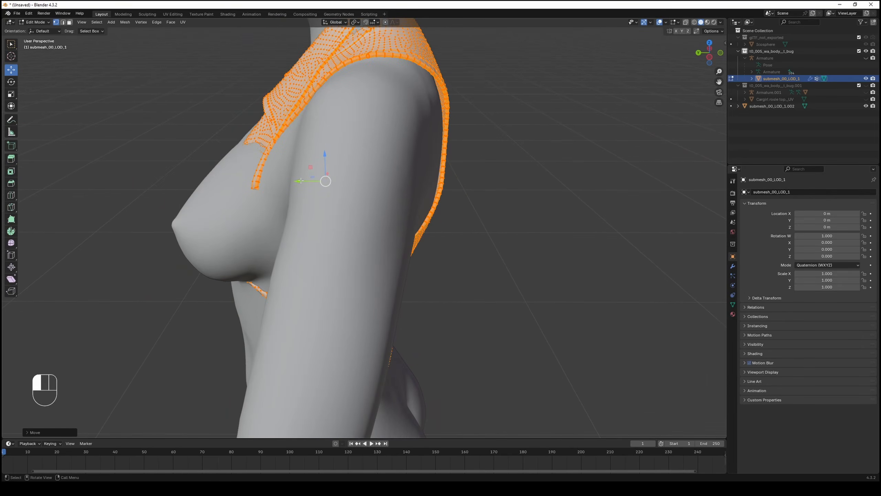
left_click_drag(300, 180, 295, 181)
- Examine how the top fits the body from the front and both sides
middle_click_drag(296, 181, 300, 235)
middle_click_drag(311, 316, 257, 319, "shift")
scroll(258, 319, "down", 1)
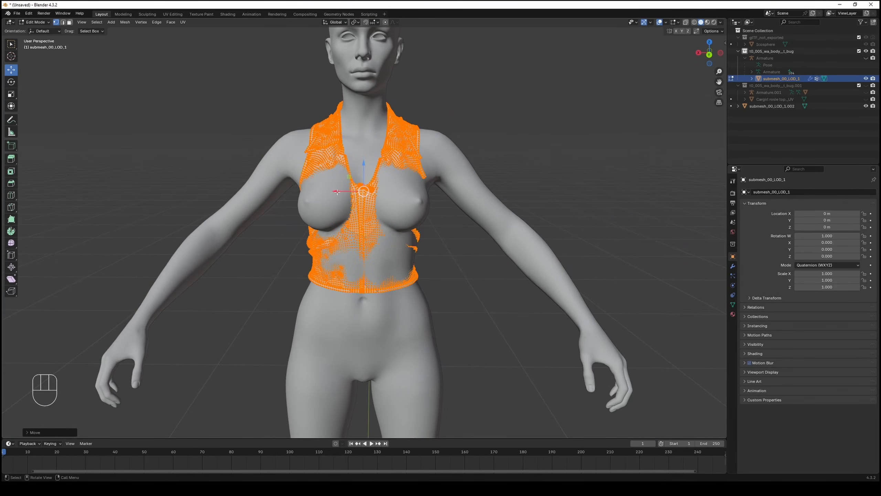
middle_click_drag(337, 192, 406, 149)
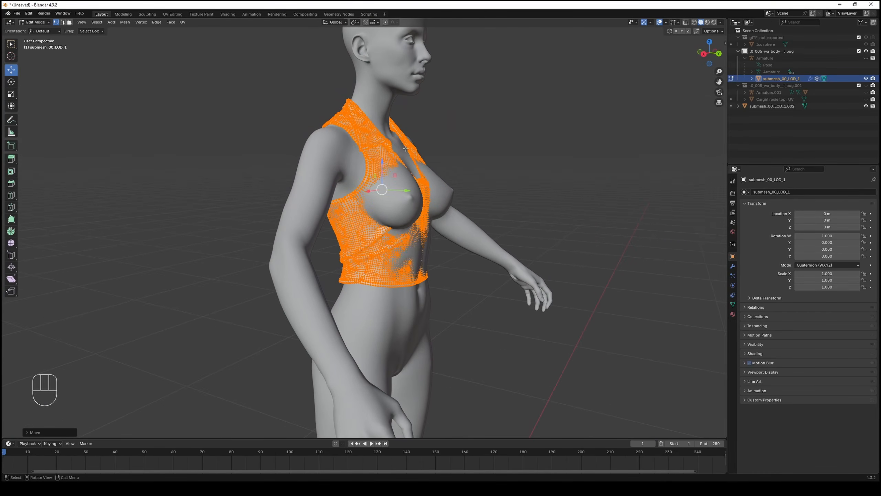
middle_click_drag(416, 294, 337, 236)
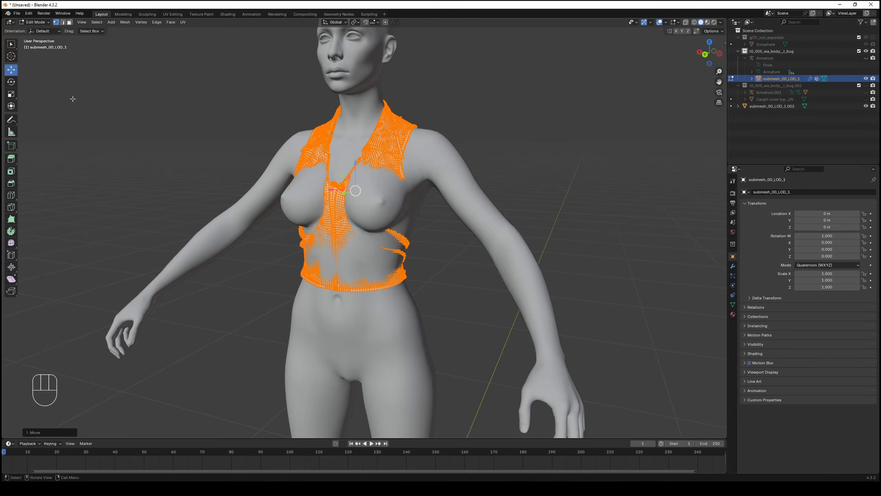
middle_click_drag(501, 231, 393, 246)
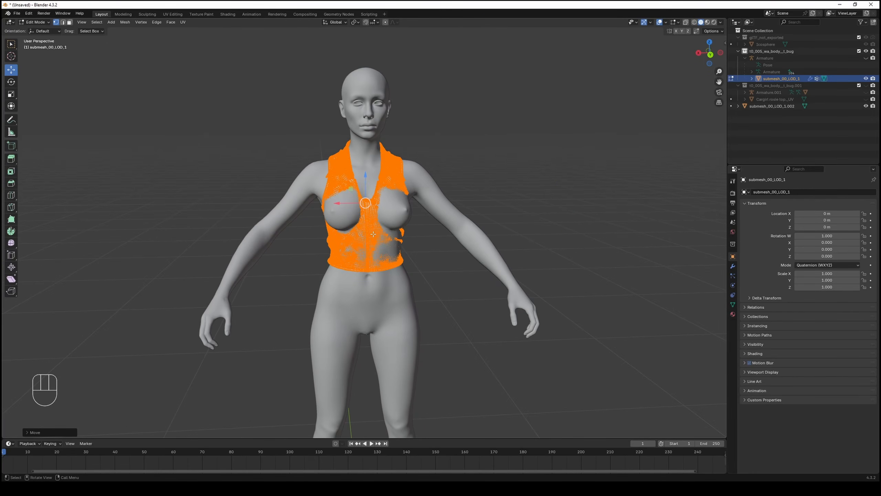
scroll(352, 217, "up", 2)
mouse_move(353, 217)
middle_mouse_down()
mouse_move(394, 197)
mouse_move(349, 228)
middle_mouse_up()
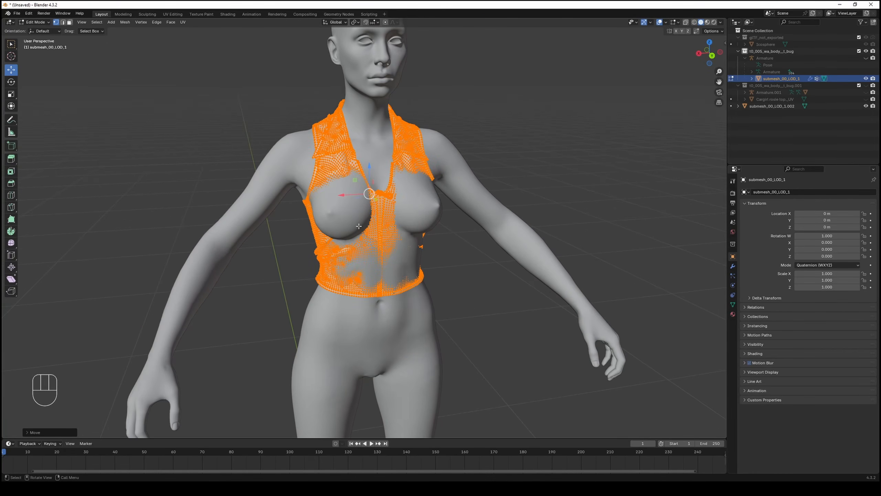
left_click(41, 23)
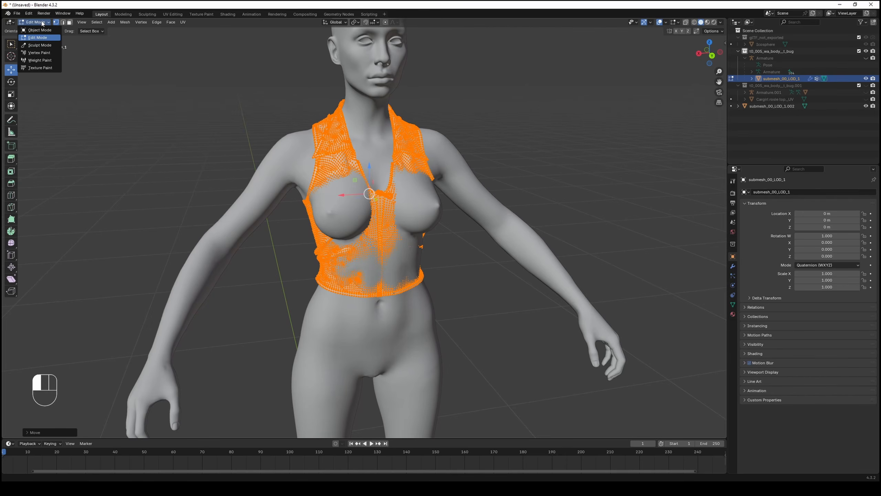
left_click(40, 45)
mouse_move(323, 259)
middle_mouse_down()
mouse_move(347, 260)
mouse_move(324, 261)
middle_mouse_up()
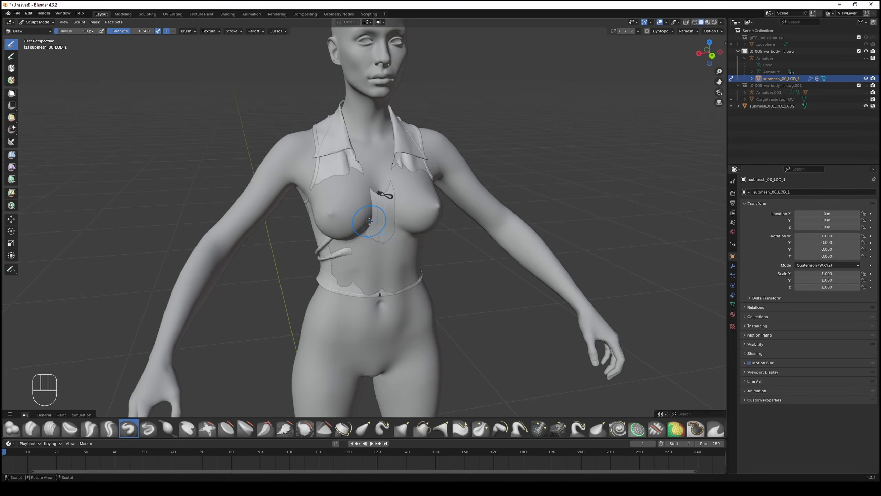
scroll(369, 220, "up", 2)
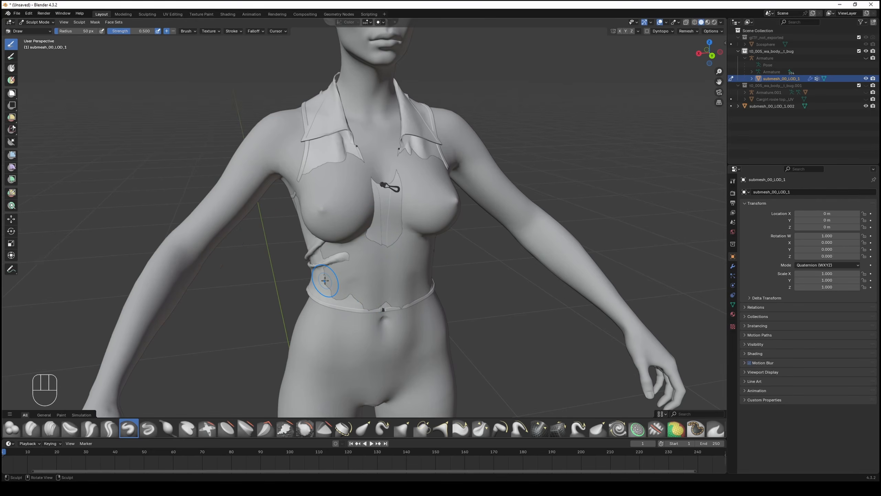
left_click(28, 23)
left_click(38, 36)
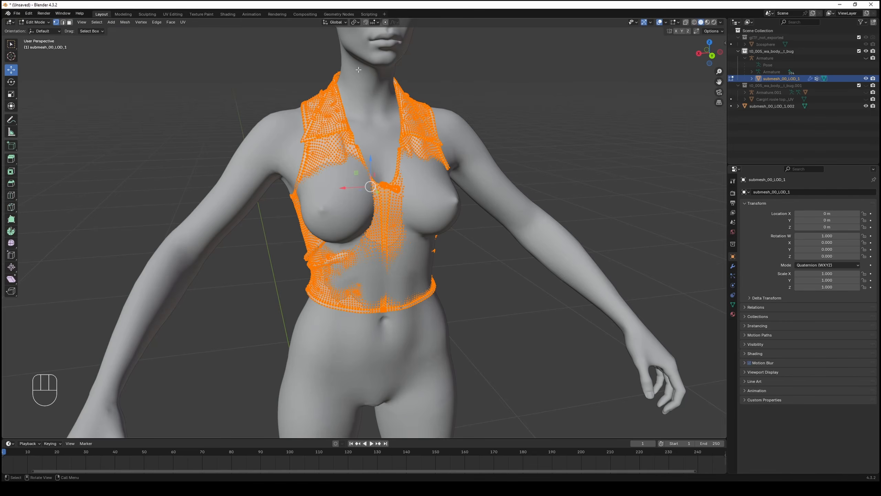
- Deselect everything, select the top's linked main fabric panels and separate the selection into its own object
key("alt+a")
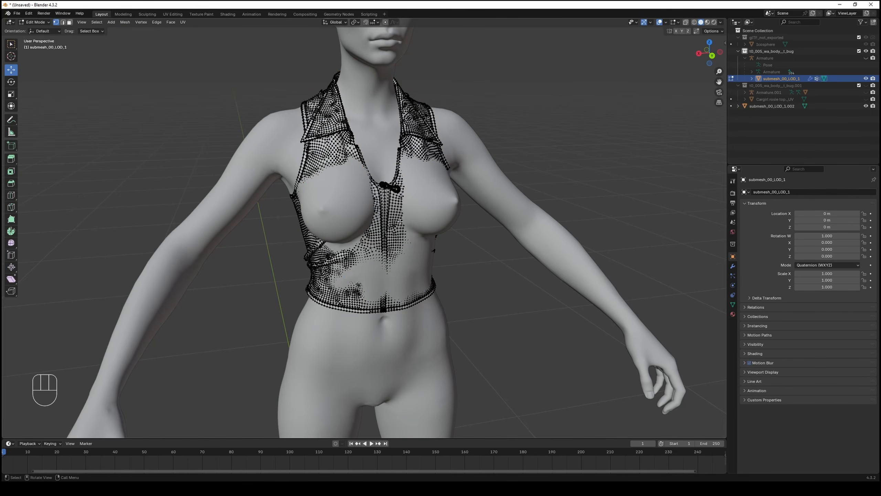
key("l")
key("l")
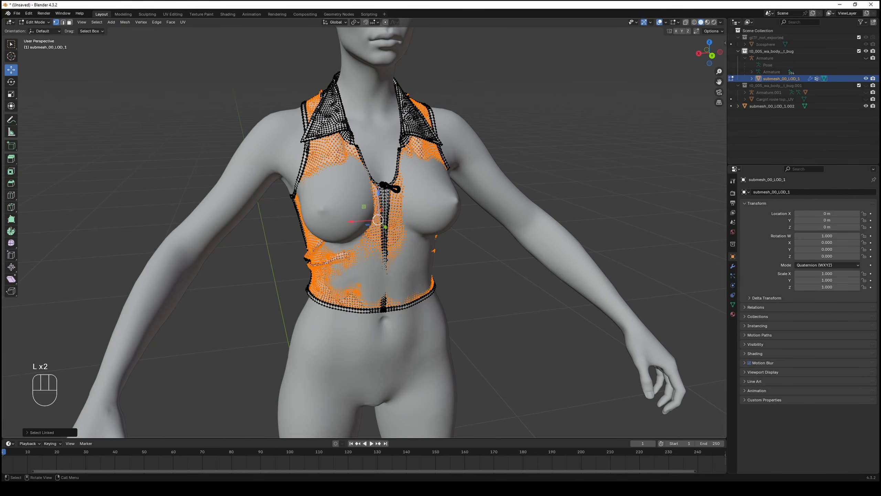
middle_click_drag(324, 157, 455, 177)
key("l")
middle_click_drag(351, 236, 243, 246)
key("p")
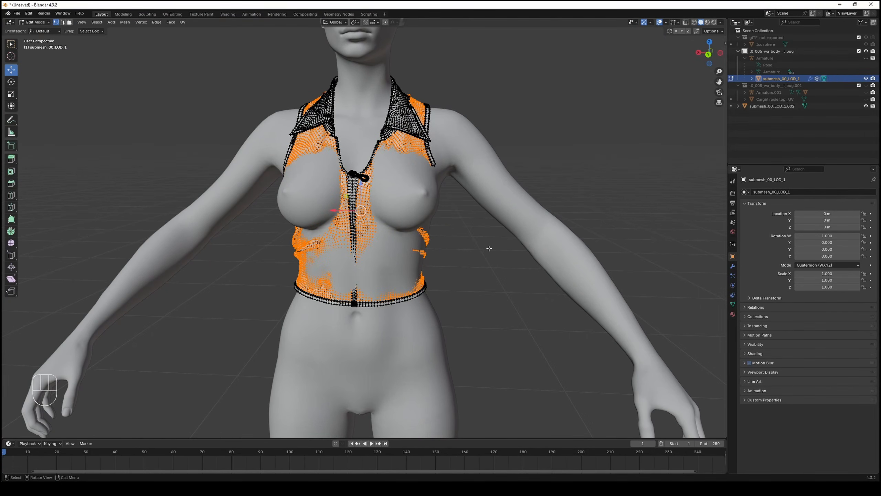
key("p")
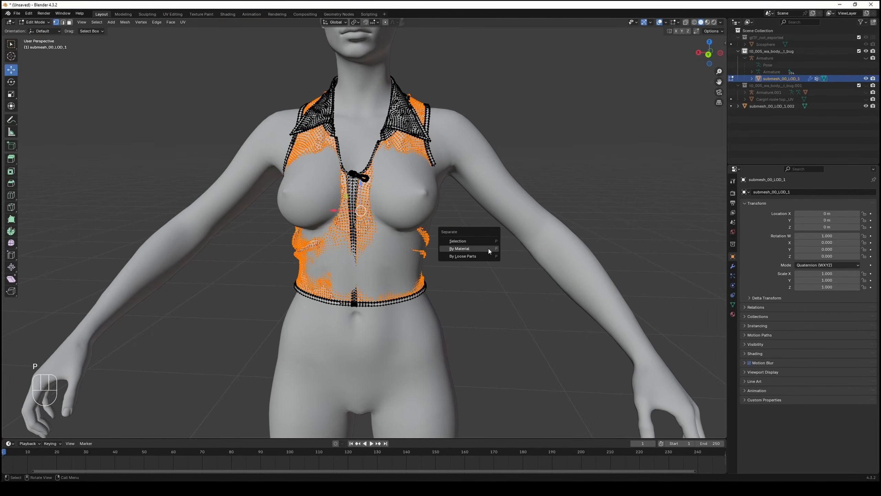
left_click(462, 244)
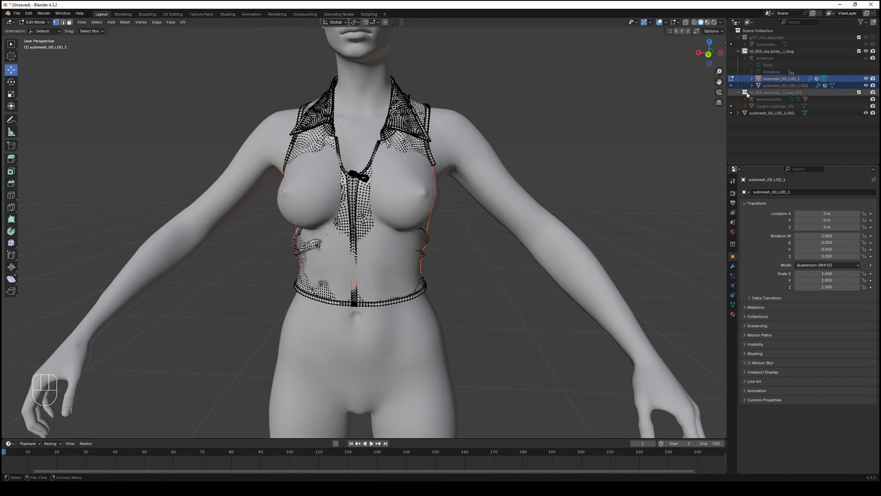
- Hide and show the separated fabric panels to check the split from submesh_00_LOD_1
left_click(786, 86)
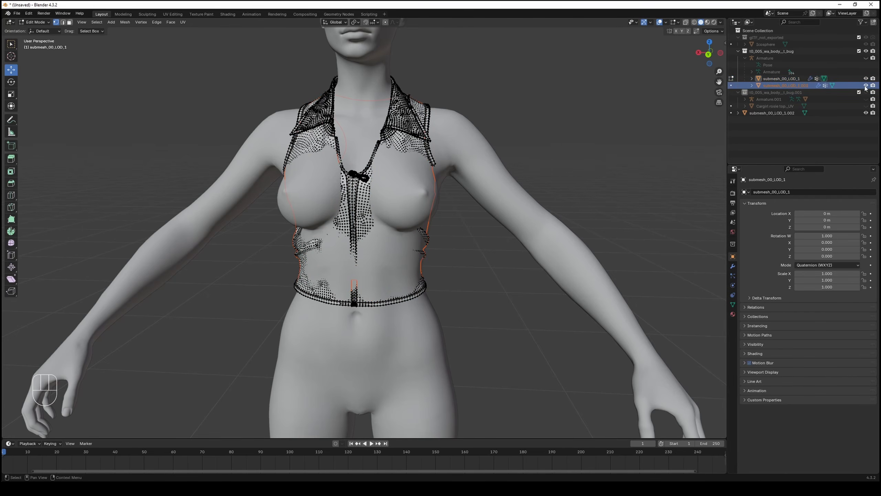
left_click(866, 86)
left_click(865, 87)
left_click(775, 78)
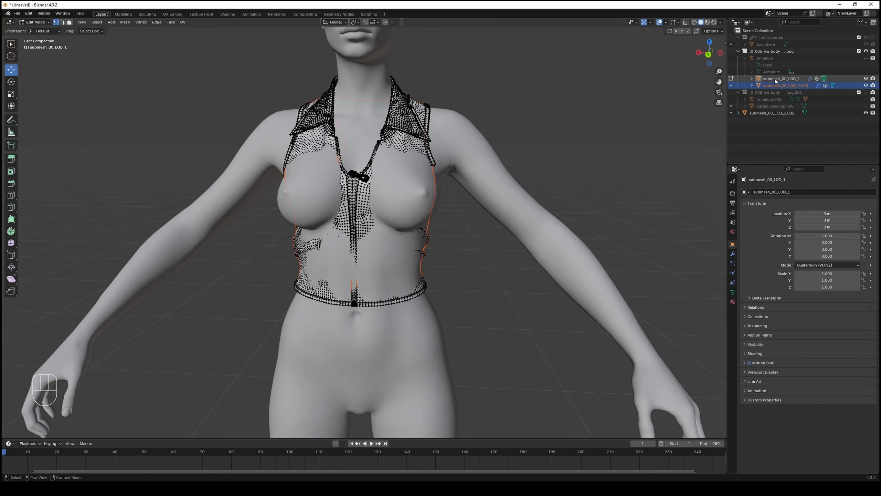
- Rename the separated fabric panels object from submesh_00_LOD_1.003 to submesh_01_LOD_1.003
left_click(795, 86)
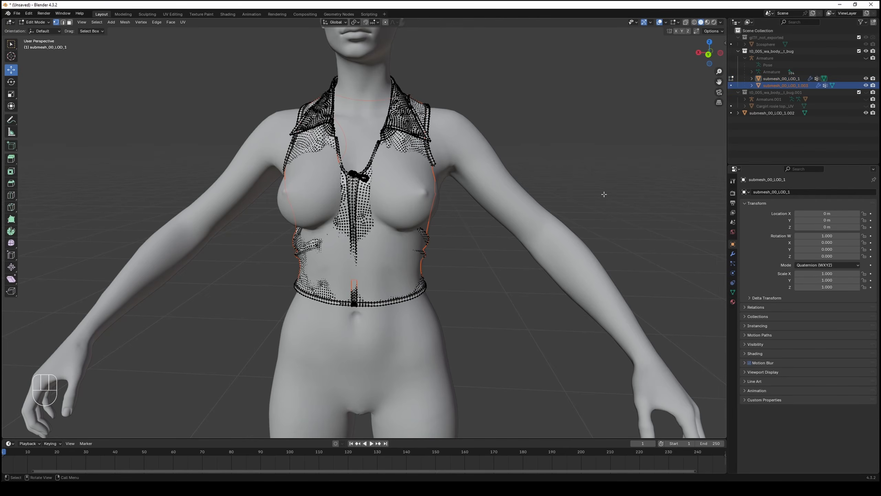
middle_click_drag(603, 194, 582, 202)
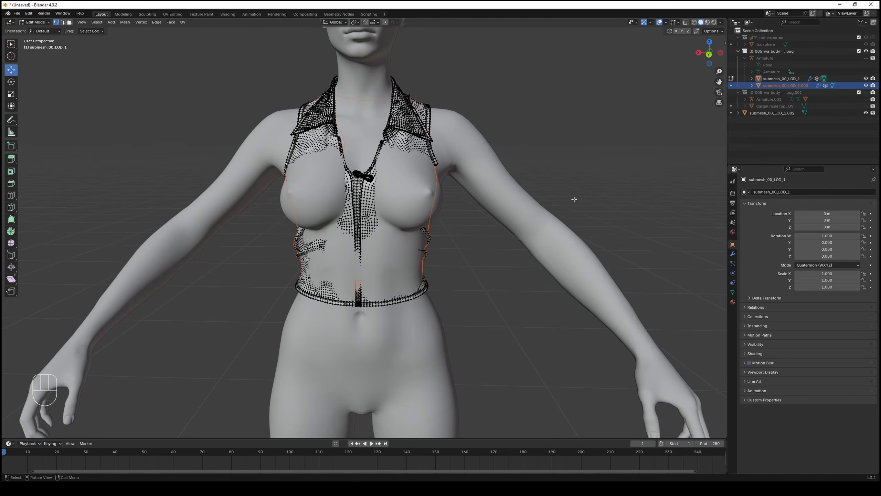
double_click(785, 86)
left_click(786, 85)
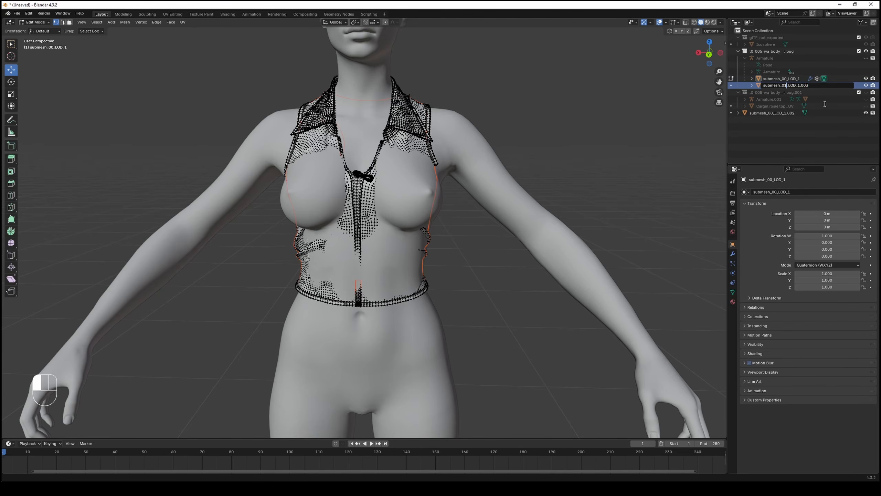
left_click(767, 137)
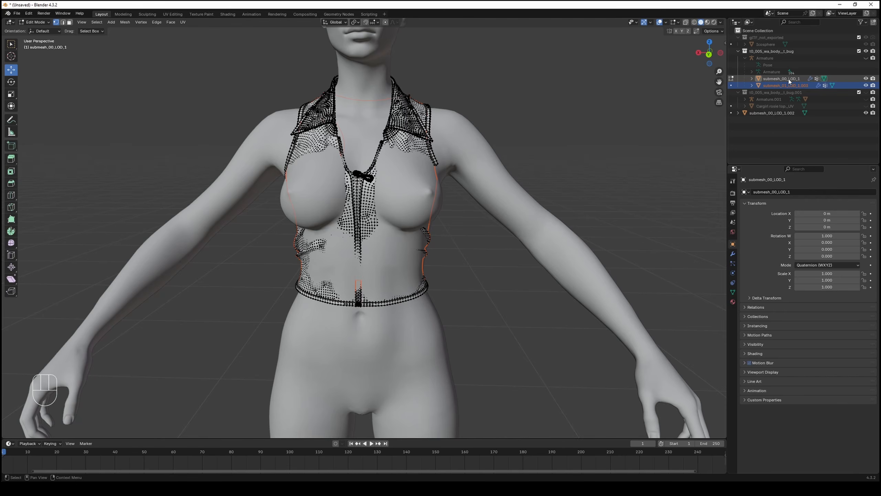
- Turn on the Statistics viewport overlay and compare the trim mesh with the separated fabric panels on the body
left_click(783, 80)
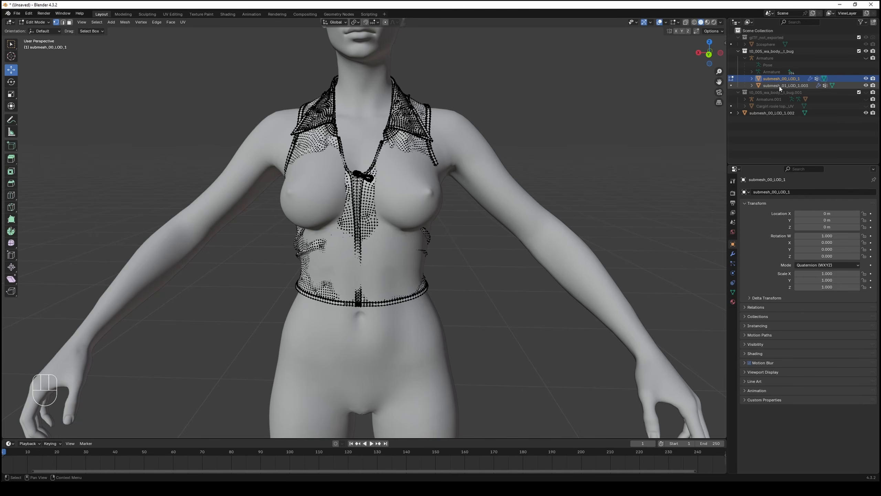
left_click(665, 23)
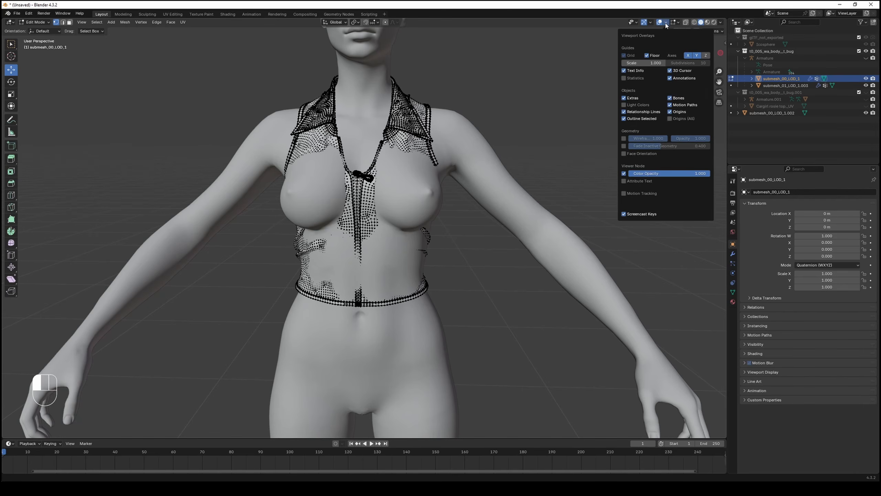
left_click(623, 79)
scroll(190, 85, "up", 3)
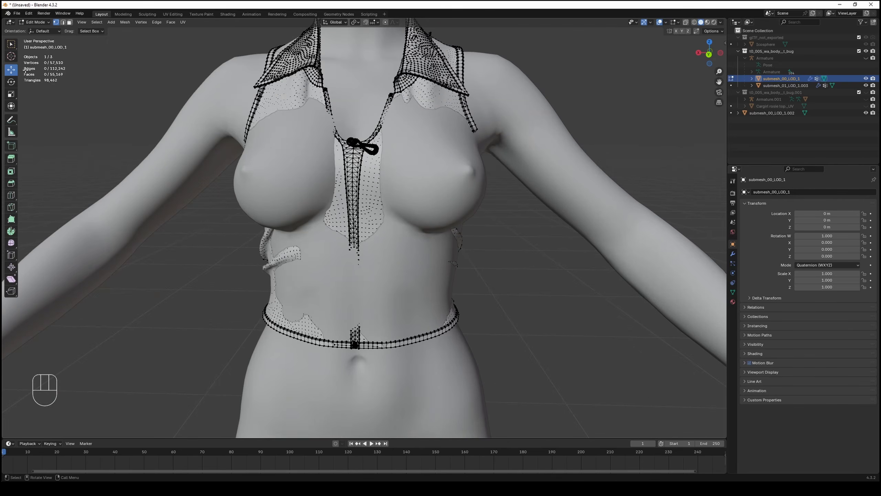
scroll(317, 193, "down", 1)
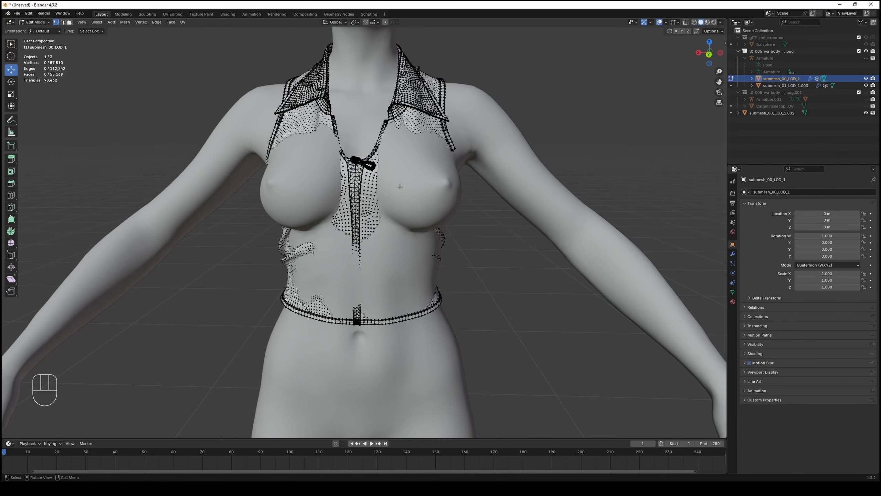
middle_click_drag(257, 137, 335, 160)
middle_click_drag(524, 184, 515, 184)
middle_click_drag(514, 184, 489, 190, "shift")
middle_click_drag(489, 190, 491, 192)
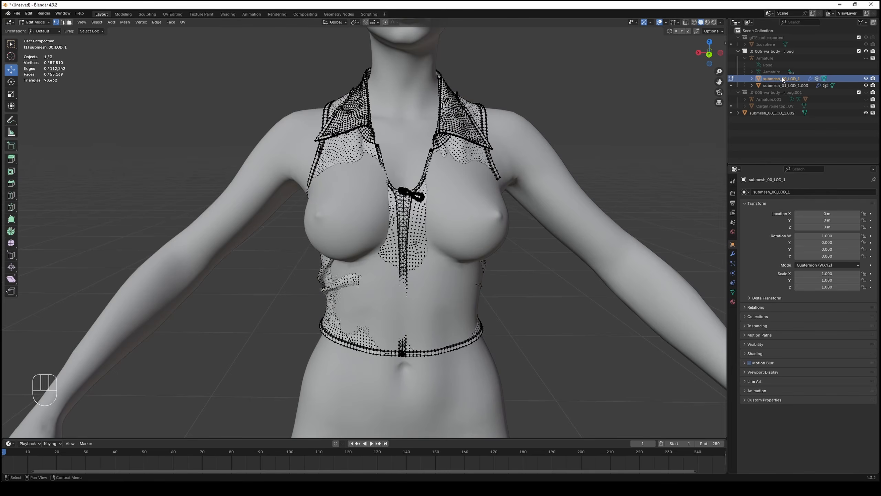
left_click(782, 86)
middle_click_drag(492, 163, 385, 172)
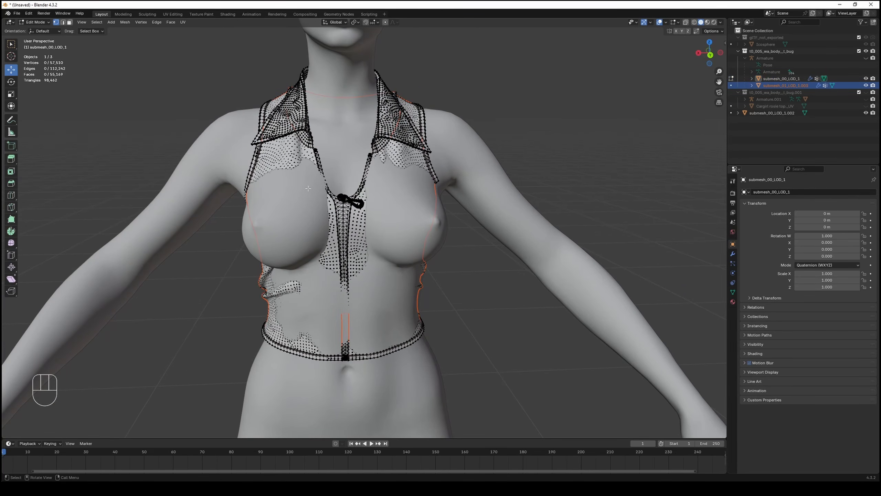
- Put submesh_00_LOD_1 in Sculpt Mode and set the Elastic Grab brush radius to 171 px
left_click(37, 22)
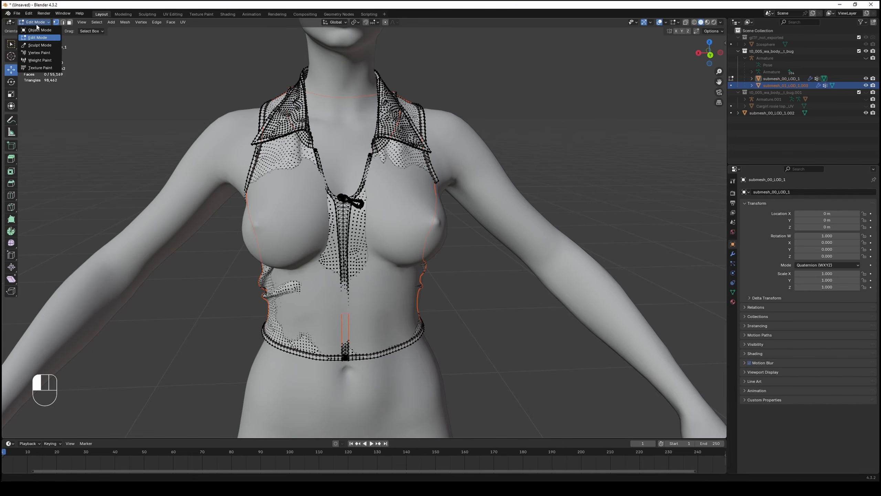
left_click(50, 53)
key("f")
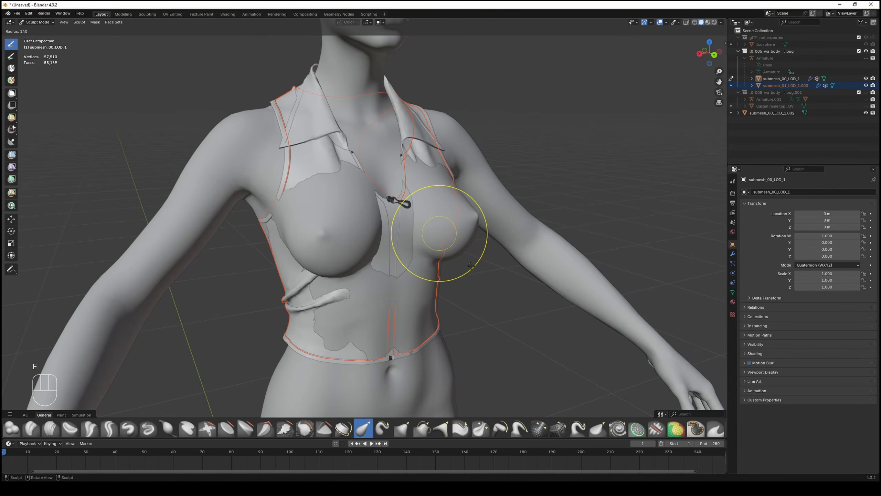
left_click(444, 285)
mouse_move(430, 279)
middle_mouse_down()
mouse_move(445, 284)
mouse_move(452, 275)
middle_mouse_up()
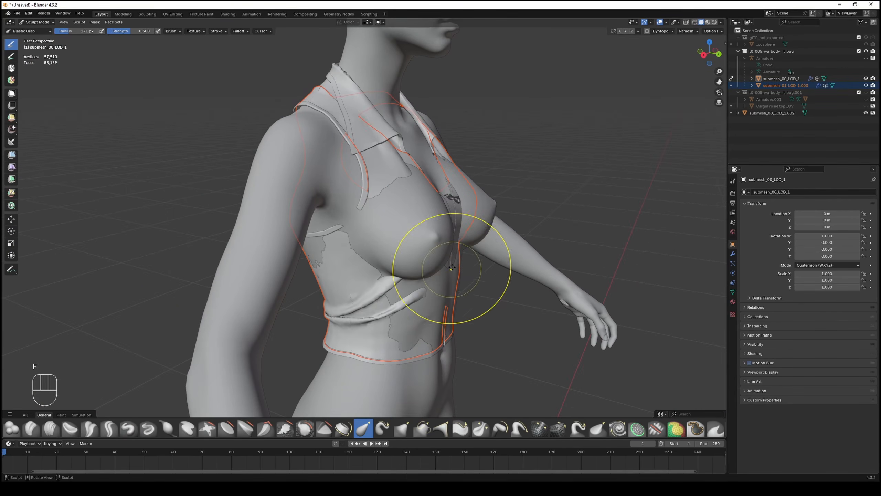
- Try to reshape only the trim mesh around the bust with Elastic Grab, without the separated panels
mouse_move(506, 175)
left_mouse_down()
mouse_move(666, 173)
mouse_move(641, 191)
left_mouse_up()
key("ctrl+z")
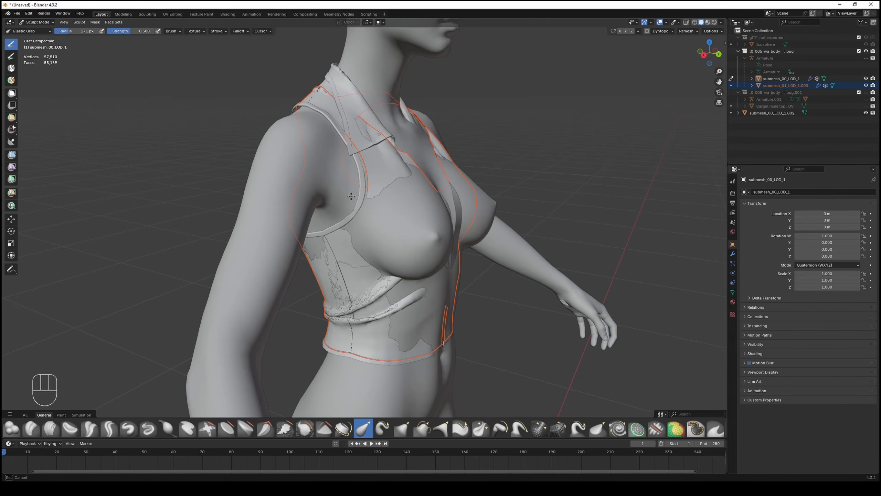
key("ctrl+z")
key("ctrl+shift+z")
key("ctrl+shift+z")
mouse_move(524, 219)
middle_mouse_down()
mouse_move(513, 224)
mouse_move(491, 207)
middle_mouse_up()
key("ctrl+z")
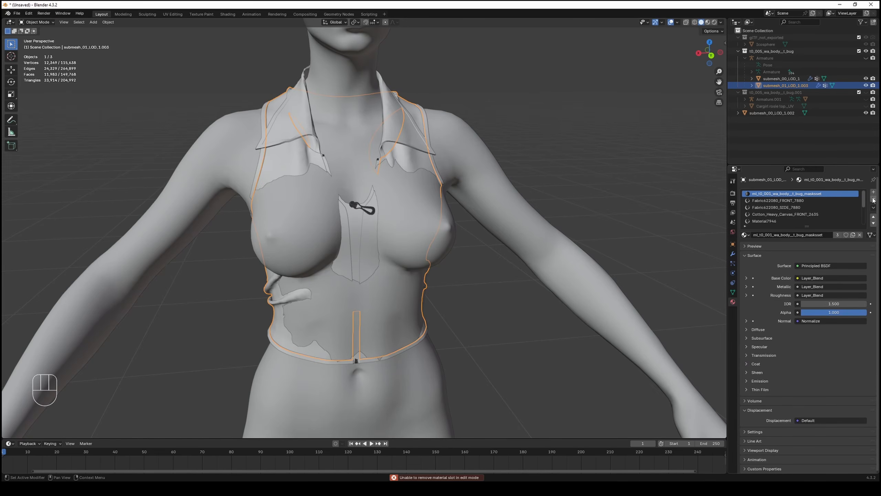
- Remove all material slots from submesh_01_LOD_1.003 in Object Mode
left_click(873, 200)
left_click(874, 200)
left_click(873, 200)
left_click(873, 201)
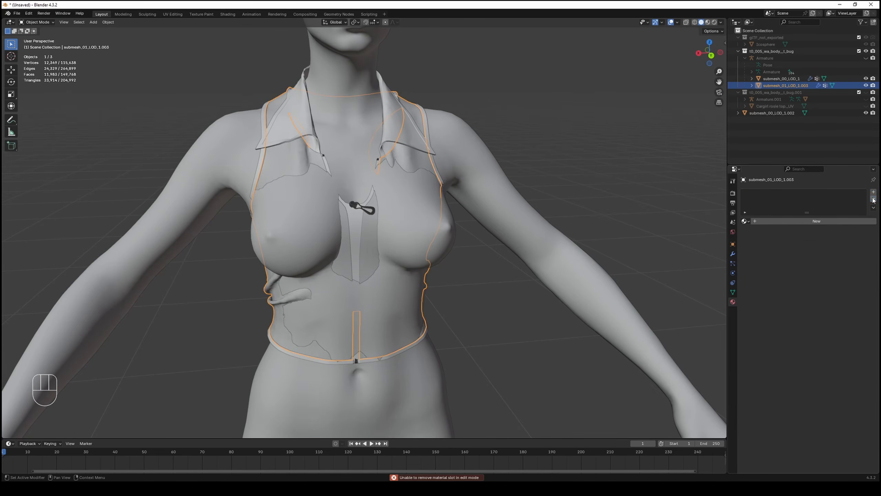
- Remove all material slots from submesh_00_LOD_1
left_click(781, 79)
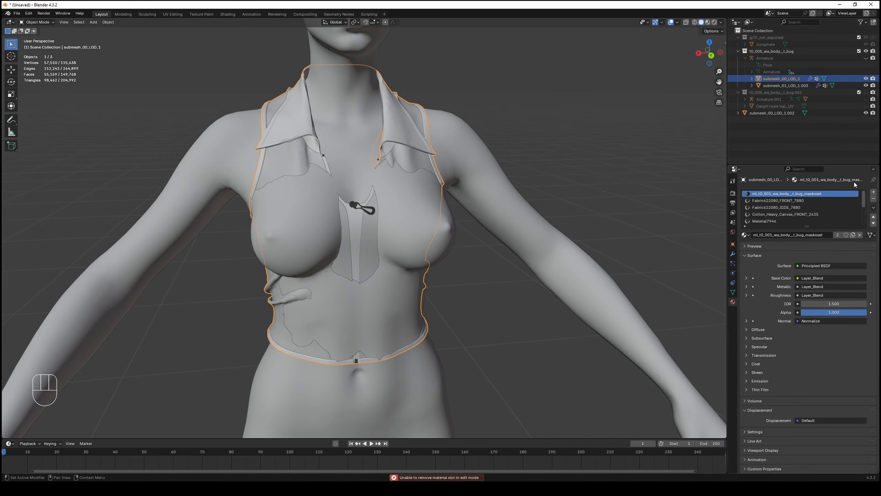
left_click(873, 201)
left_click(873, 201)
left_click(873, 201)
left_click(873, 200)
left_click(874, 200)
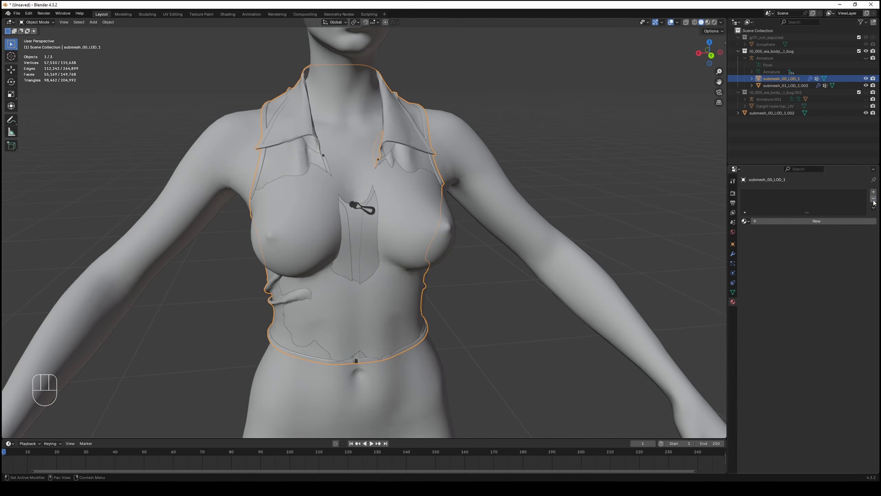
- Give submesh_00_LOD_1 a new material named 0 and submesh_01_LOD_1.003 a new material named 1
middle_click_drag(502, 208, 423, 213)
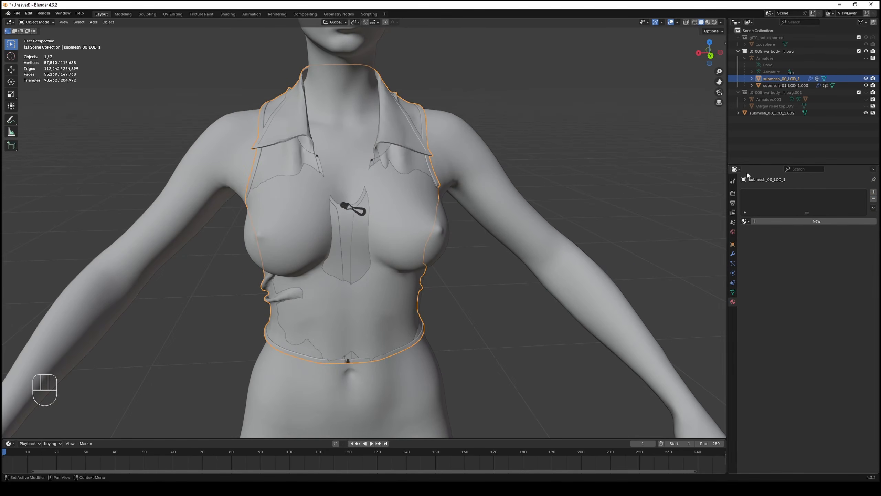
left_click(810, 222)
double_click(763, 194)
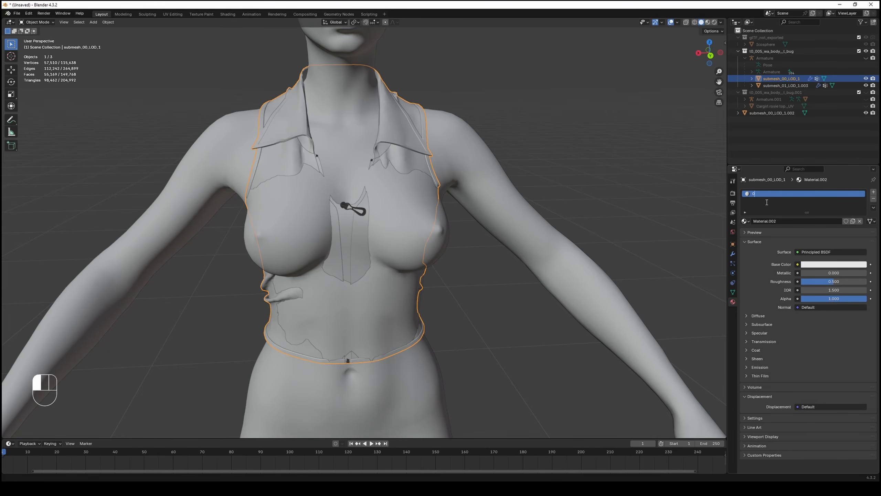
left_click(778, 87)
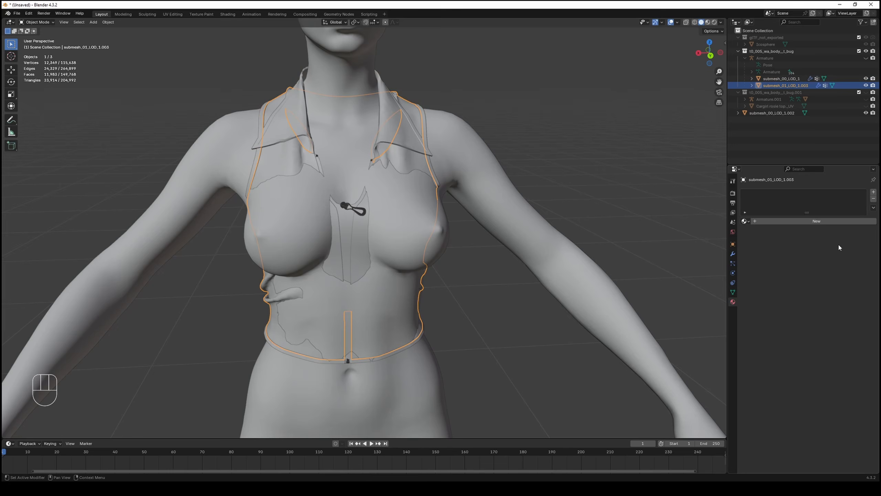
left_click(793, 220)
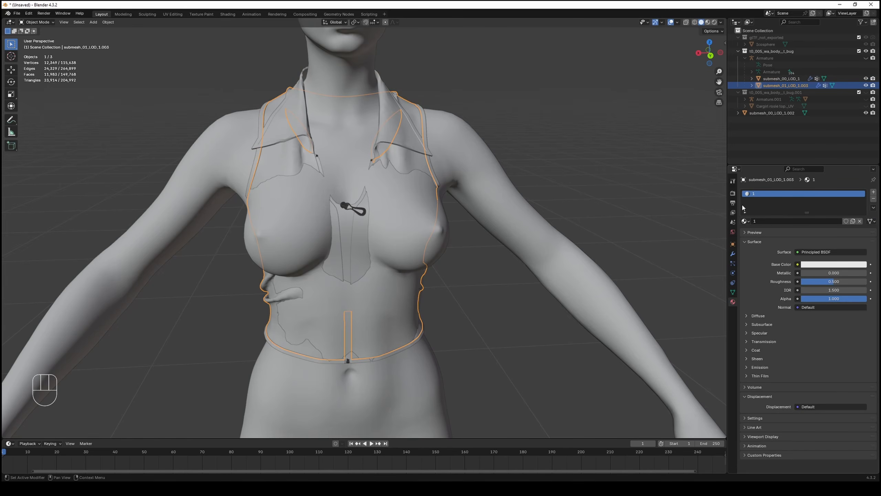
left_click(776, 137)
- Select both submeshes with submesh_00_LOD_1 active and join them into one object
left_click(788, 91)
left_click(789, 85)
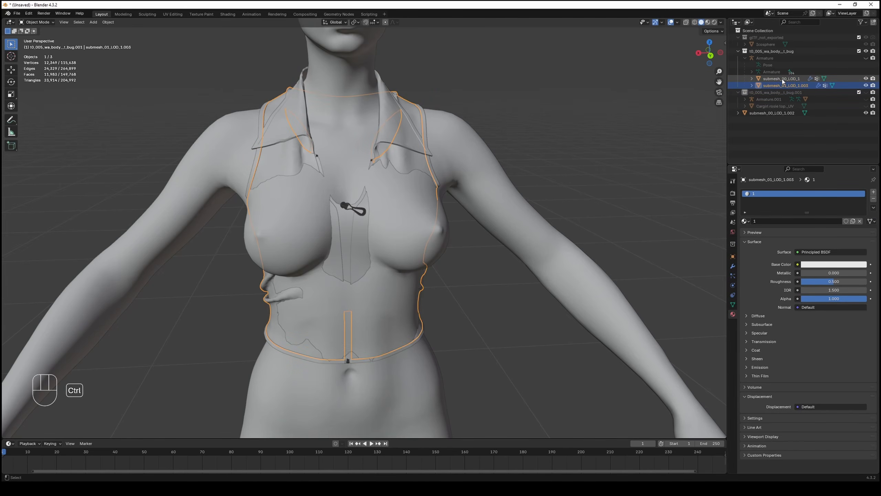
left_click(782, 78, "ctrl")
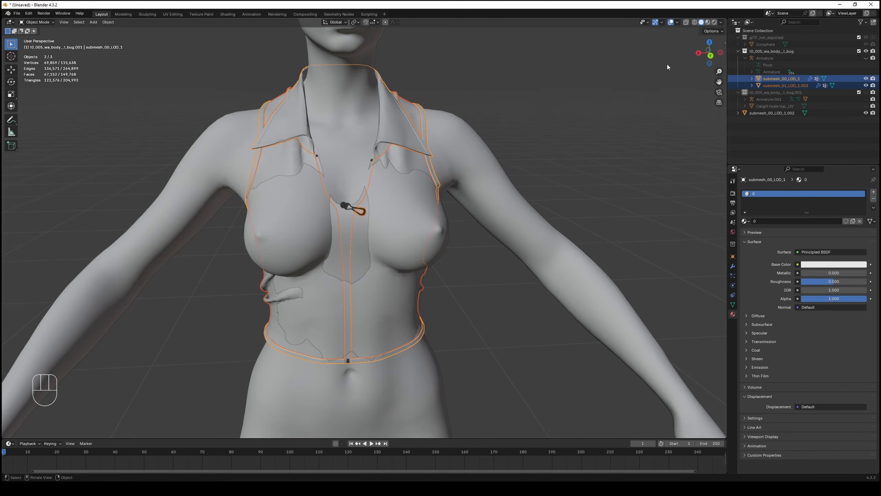
key("ctrl+j")
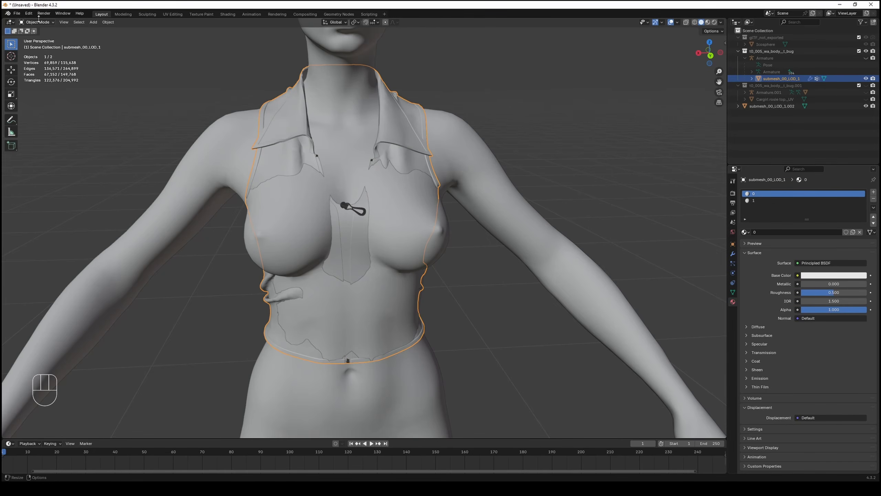
- Sculpt the joined top outward over the bust with Elastic Grab, mirrored across X, so both materials' parts deform together
left_click(39, 22)
left_click(38, 47)
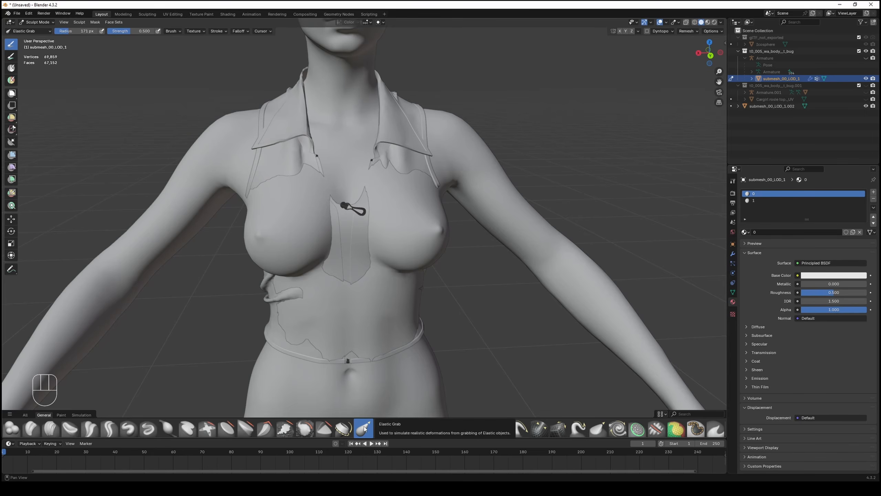
mouse_move(373, 295)
middle_mouse_down()
mouse_move(455, 293)
mouse_move(467, 278)
middle_mouse_up()
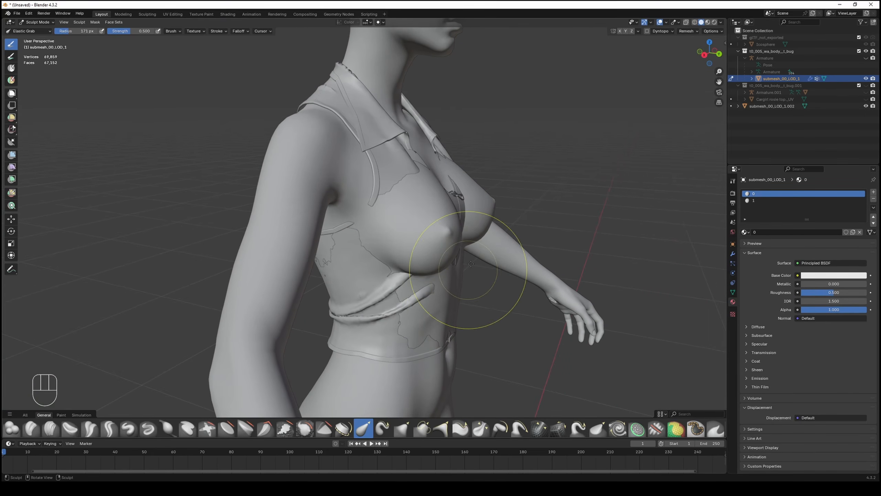
left_click(619, 31)
mouse_move(515, 275)
middle_mouse_down()
mouse_move(369, 260)
mouse_move(466, 241)
middle_mouse_up()
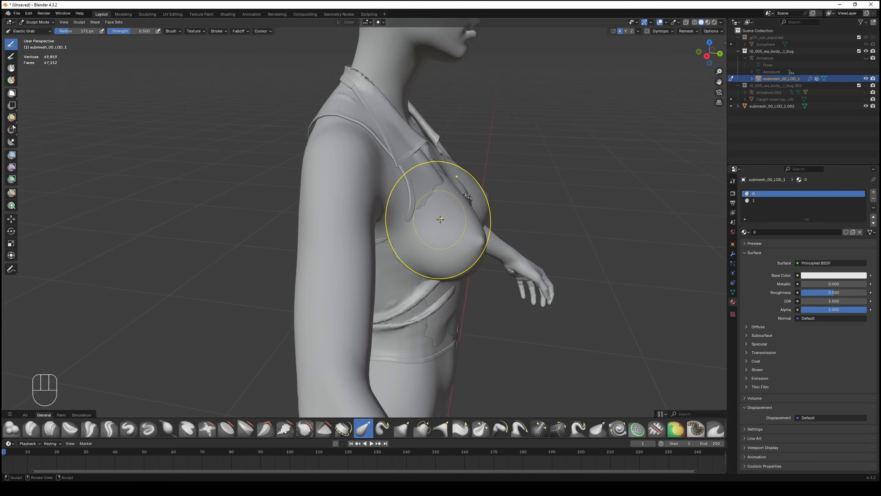
mouse_move(441, 219)
left_mouse_down()
mouse_move(466, 220)
mouse_move(471, 245)
left_mouse_up()
left_click_drag(472, 246, 472, 246)
mouse_move(448, 256)
middle_mouse_down()
mouse_move(263, 288)
mouse_move(492, 128)
middle_mouse_up()
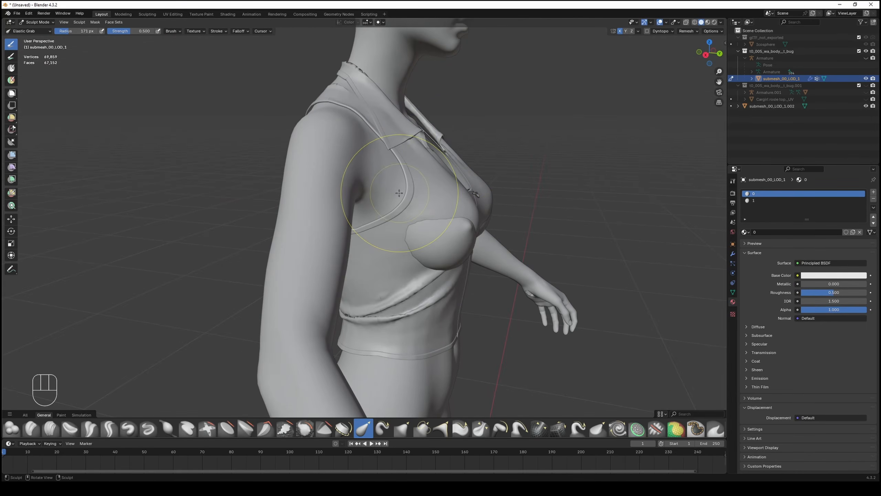
mouse_move(399, 193)
middle_mouse_down()
mouse_move(407, 269)
mouse_move(312, 167)
middle_mouse_up()
middle_click_drag(433, 226, 414, 242)
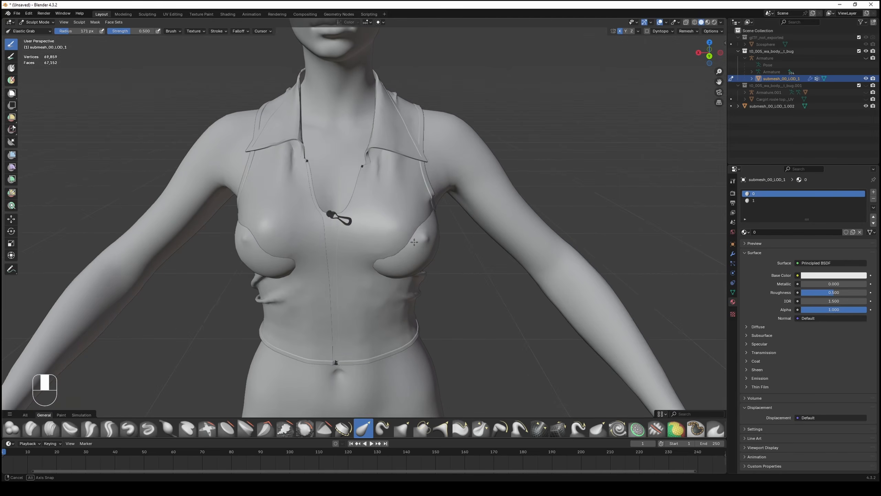
- Select the joined top's entire mesh in Edit Mode, separate it by material and select the resulting trim object
left_click(36, 22)
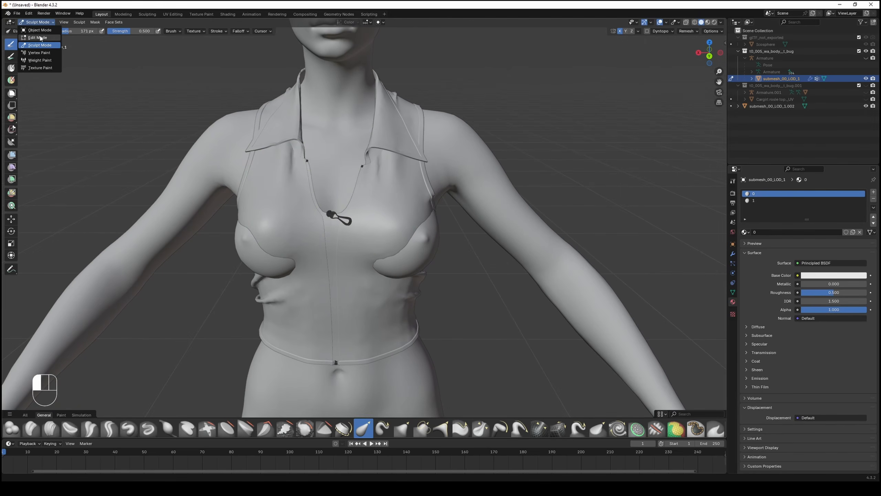
left_click(40, 37)
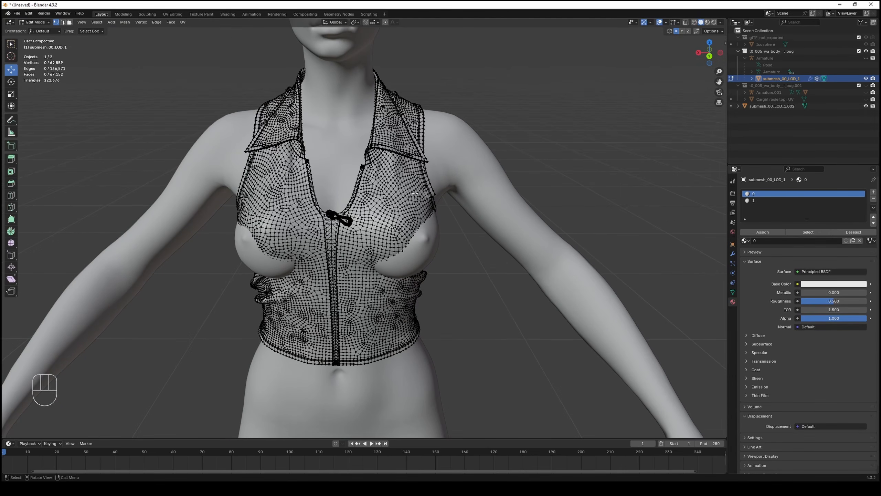
key("a")
key("p")
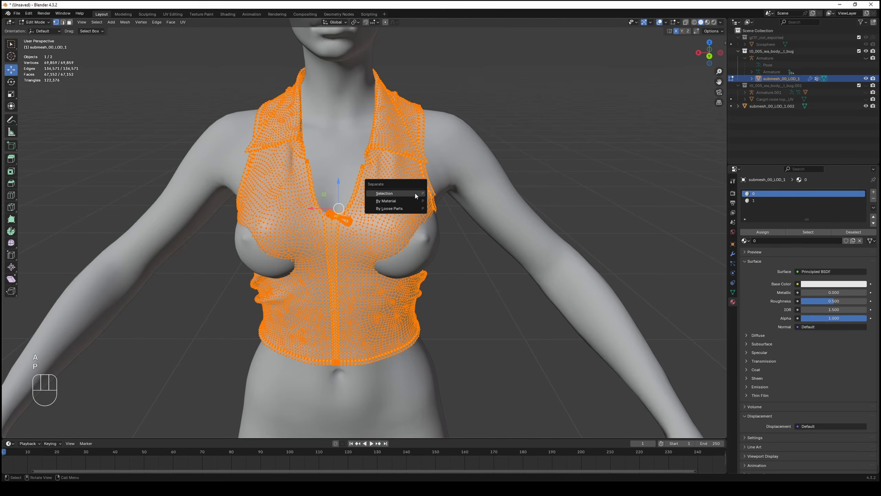
left_click(399, 202)
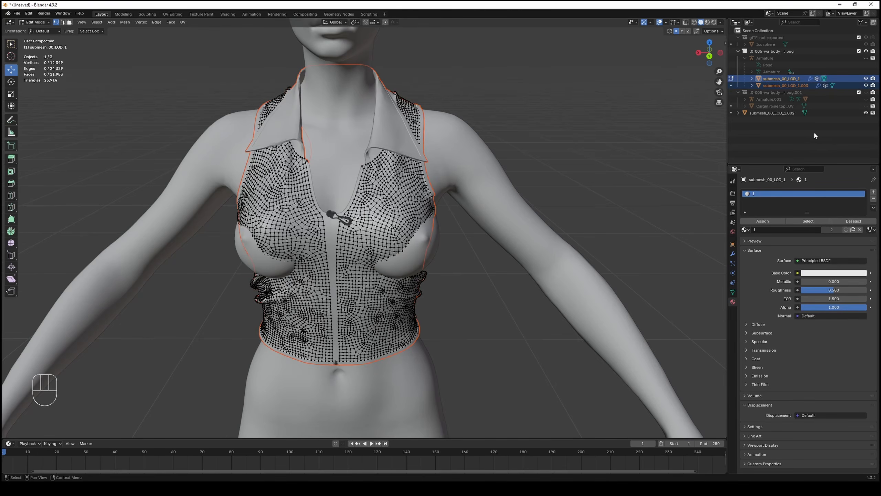
left_click(786, 85)
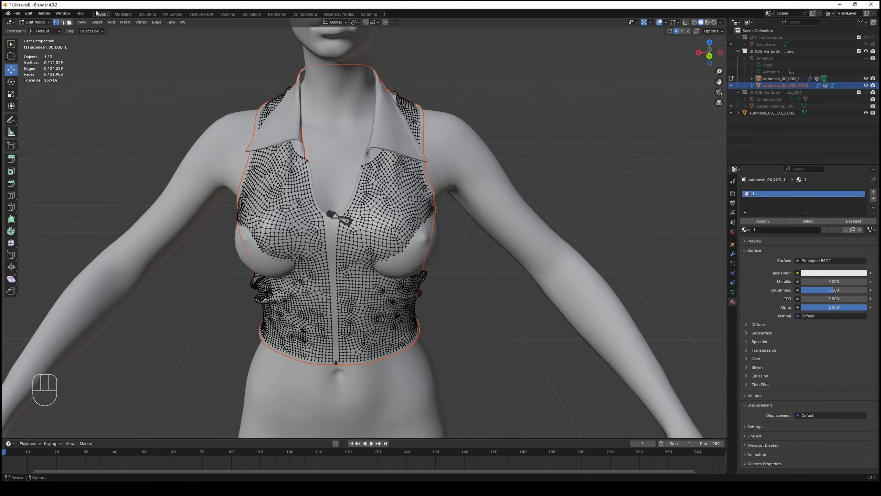
- Return to Object Mode and rename the trim submesh that uses material 1 as submesh_01_LOD_1
left_click(36, 23)
left_click(35, 29)
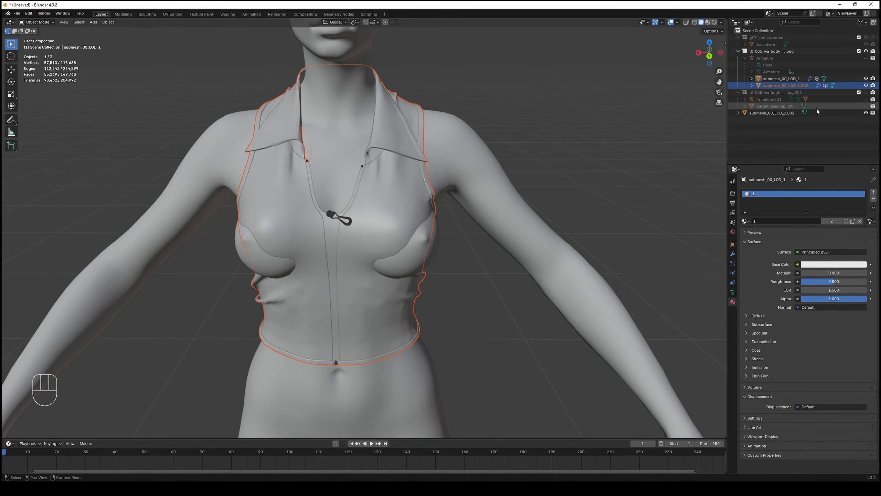
left_click(777, 80)
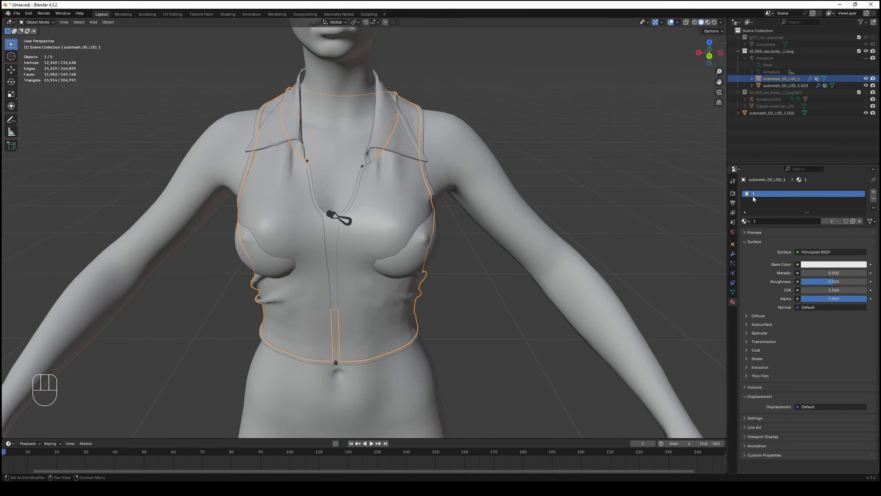
double_click(784, 78)
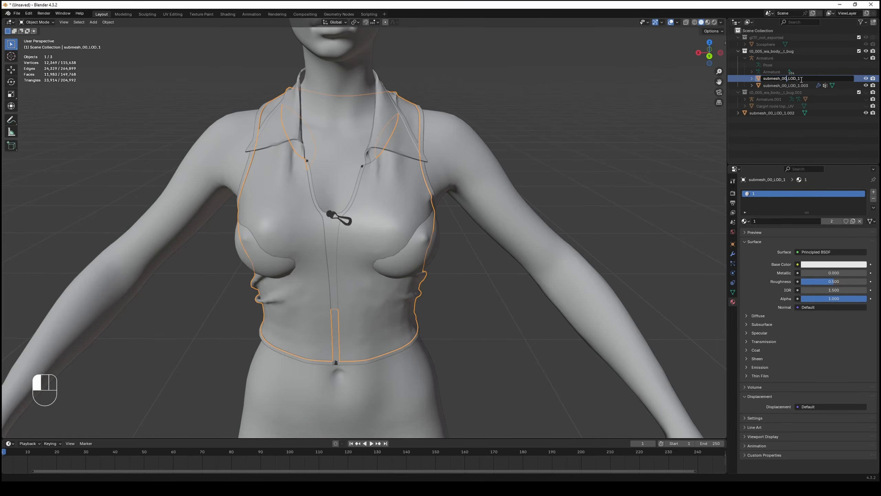
left_click(800, 132)
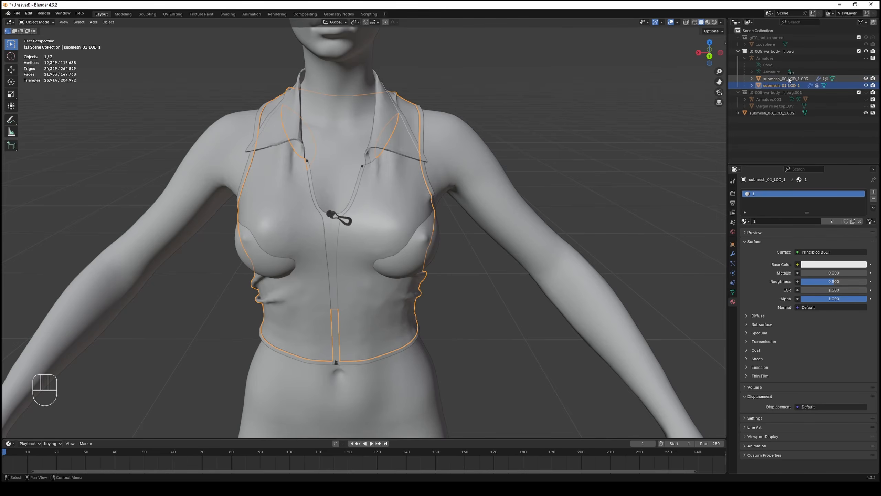
- Select both top submeshes with submesh_00_LOD_1.003 active and join them into one object again
left_click(785, 80)
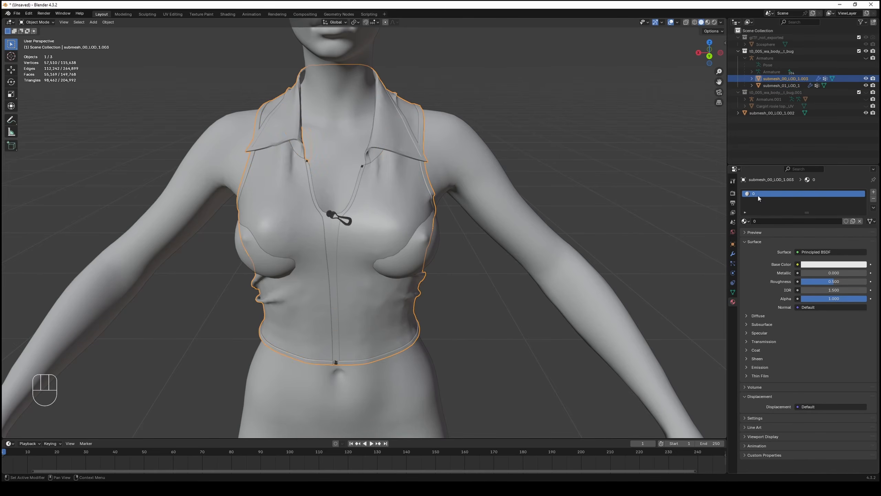
middle_click_drag(594, 146, 594, 151)
middle_click_drag(379, 220, 301, 292)
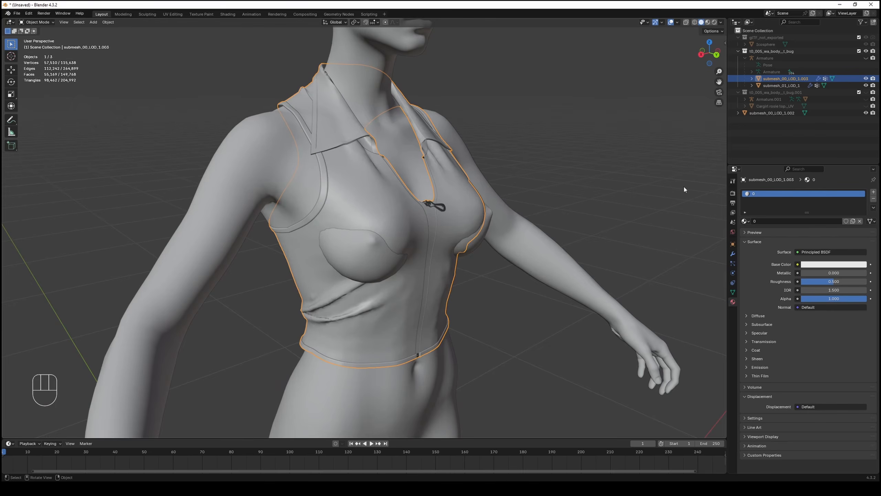
left_click(785, 85)
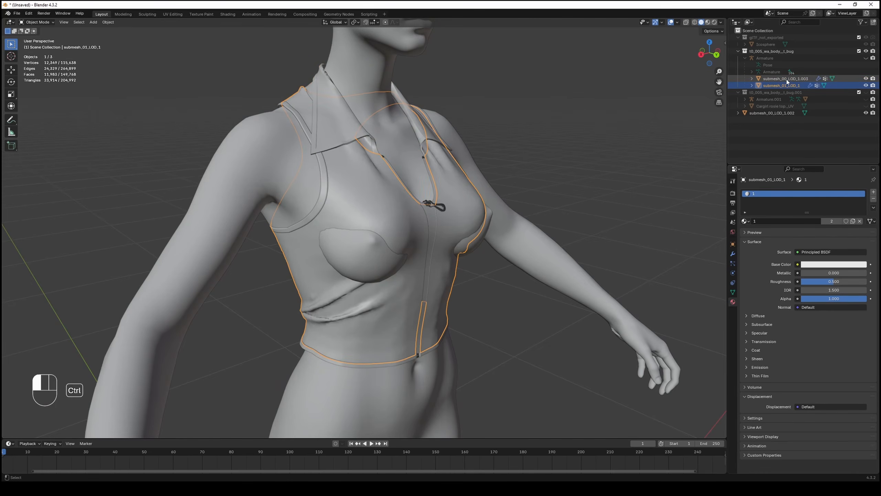
left_click(786, 79, "ctrl")
key("ctrl+j")
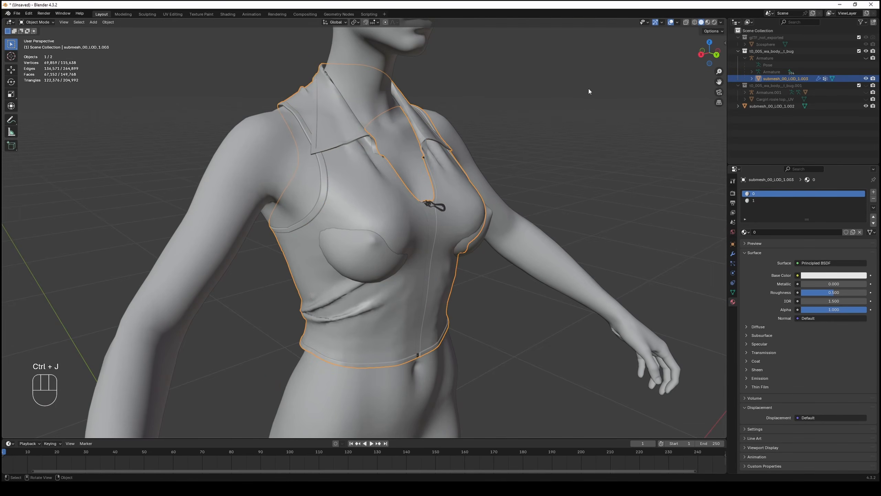
- Sculpt the joined top with mirrored Elastic Grab strokes, pulling its fabric over the exposed skin on the underside of the bust
middle_click_drag(588, 88, 526, 129)
left_click(26, 23)
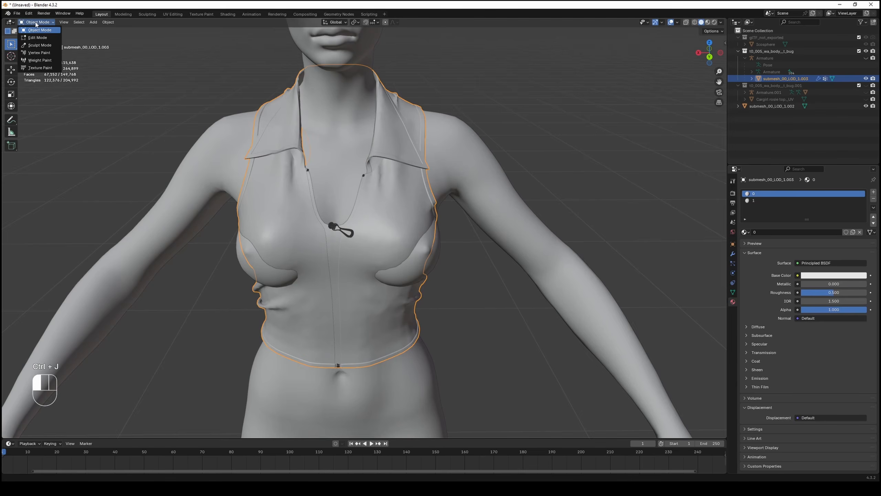
left_click(37, 45)
mouse_move(352, 284)
middle_mouse_down()
mouse_move(277, 300)
mouse_move(423, 207)
middle_mouse_up()
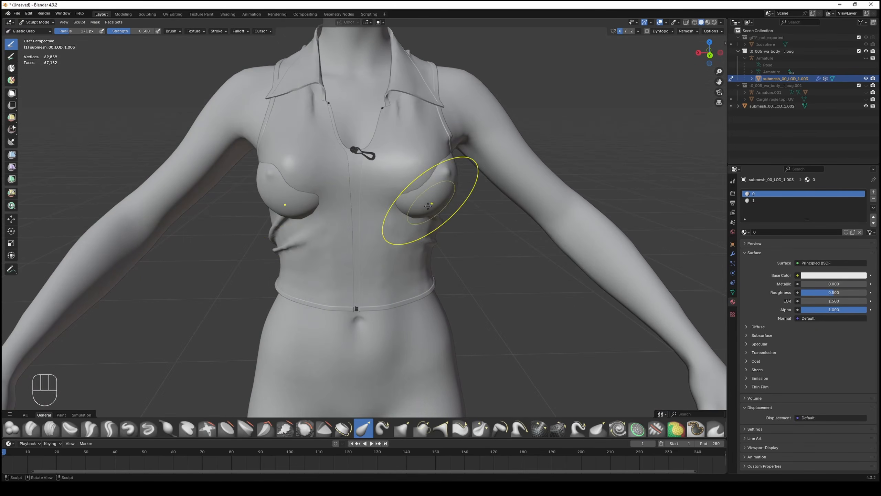
left_click_drag(441, 191, 440, 200)
left_click_drag(439, 193, 439, 196)
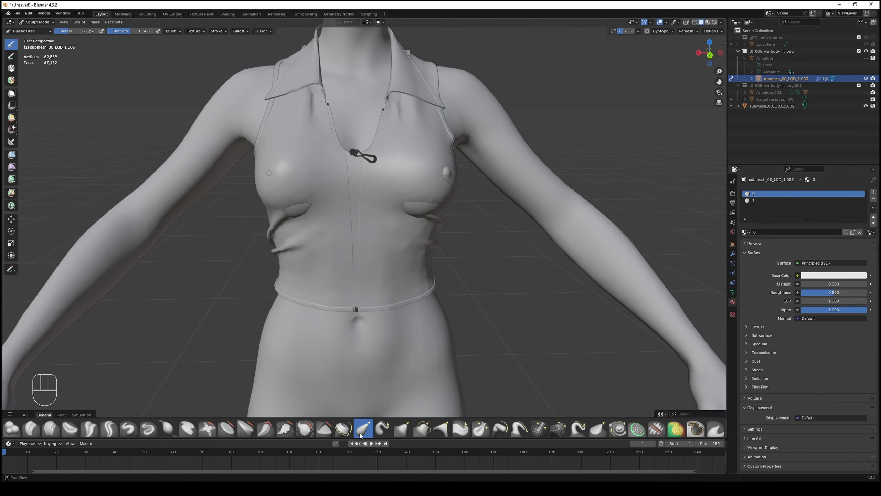
- Refine the top's fit below the bust and along the side with further Elastic Grab strokes from angled views
mouse_move(436, 216)
middle_mouse_down()
mouse_move(427, 199)
mouse_move(456, 200)
middle_mouse_up()
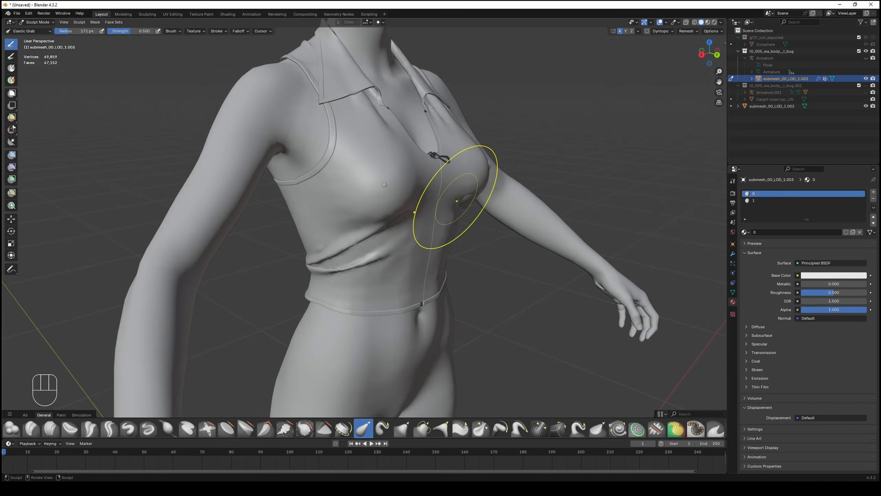
left_click_drag(398, 217, 407, 221)
mouse_move(396, 195)
middle_mouse_down()
mouse_move(496, 176)
mouse_move(421, 185)
mouse_move(488, 169)
mouse_move(423, 216)
mouse_move(307, 244)
mouse_move(395, 236)
mouse_move(319, 222)
mouse_move(300, 205)
middle_mouse_up()
left_click_drag(302, 192, 305, 185)
middle_click_drag(299, 187, 298, 192)
middle_click_drag(349, 203, 297, 100)
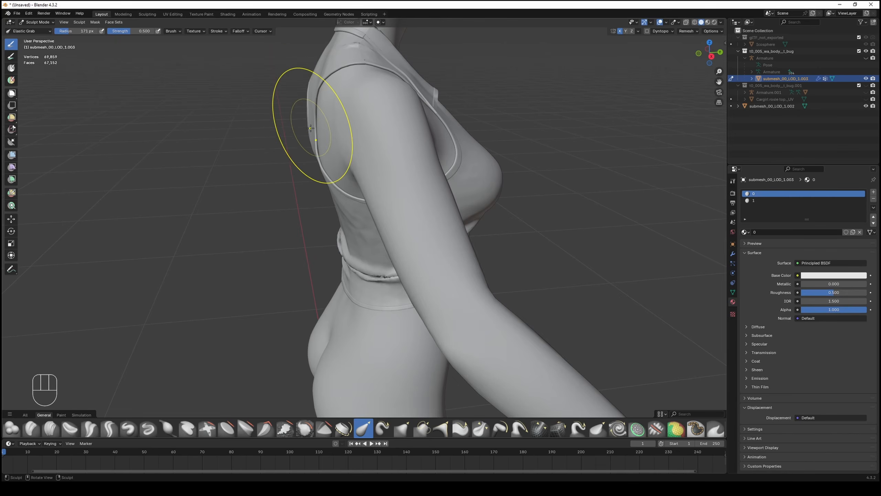
- Try shifting the zipper pull with an Elastic Grab stroke and undo the last sculpt strokes
mouse_move(311, 135)
middle_mouse_down()
mouse_move(216, 134)
mouse_move(225, 135)
middle_mouse_up()
scroll(277, 162, "up", 1)
middle_click_drag(258, 203, 305, 256, "shift")
scroll(304, 256, "up", 1)
scroll(312, 264, "up", 2)
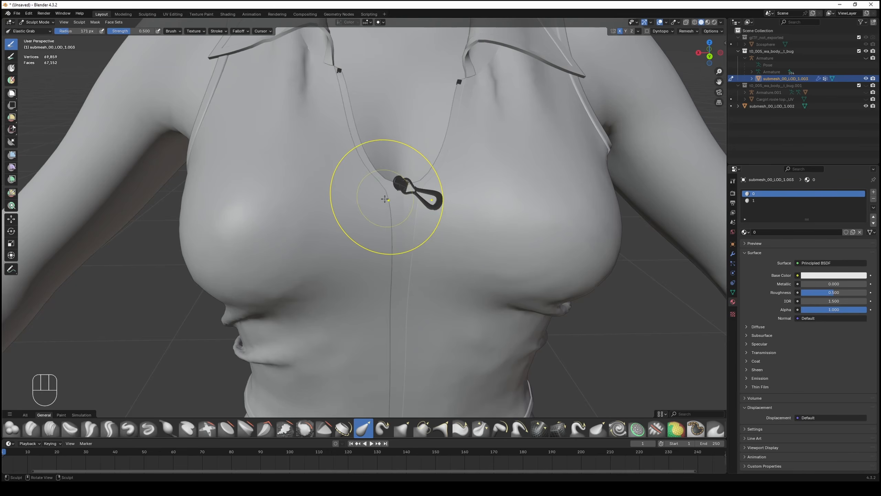
left_click_drag(434, 200, 435, 204)
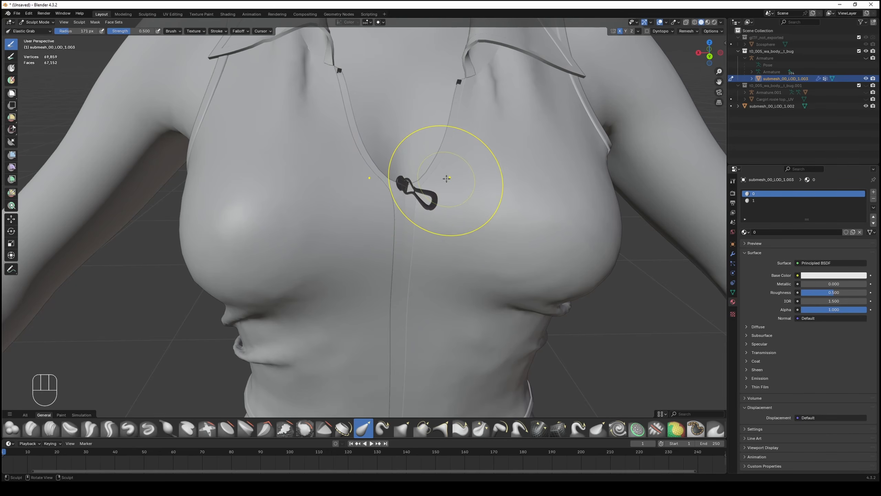
key("ctrl+z")
middle_click_drag(423, 197, 393, 193)
scroll(393, 193, "up", 4)
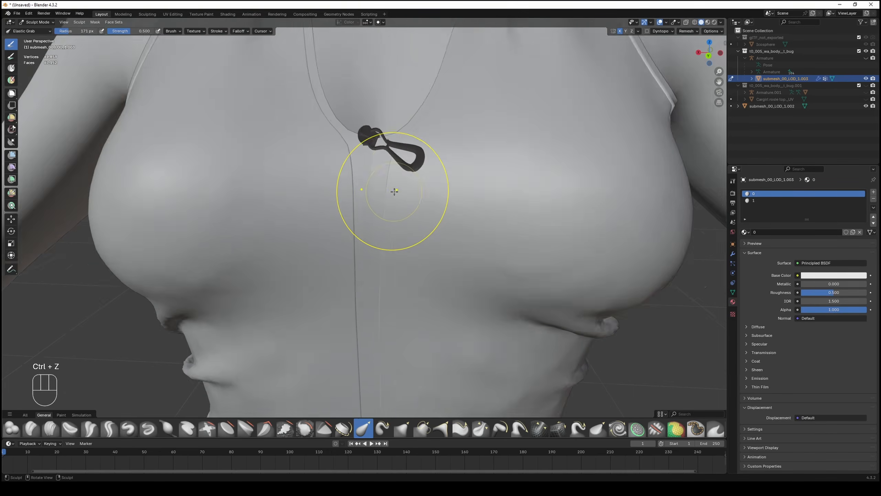
key("ctrl+z")
key("ctrl+z")
key("ctrl+z")
scroll(440, 177, "down", 4)
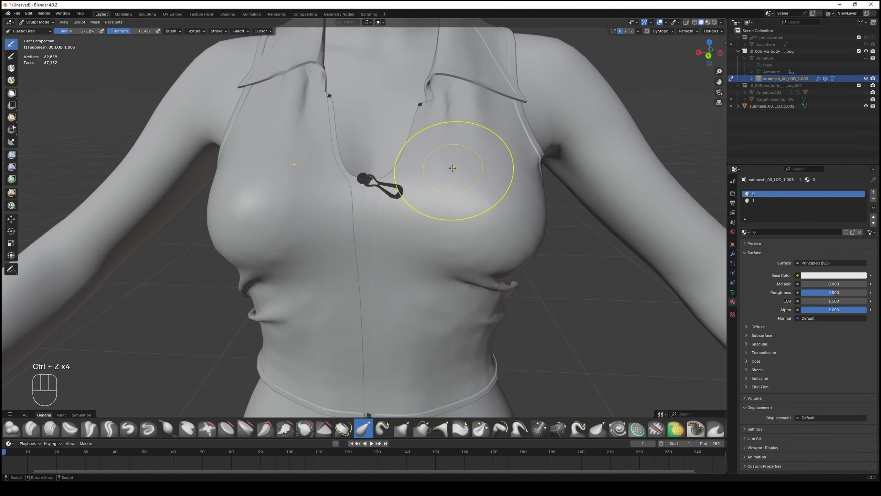
key("ctrl+z")
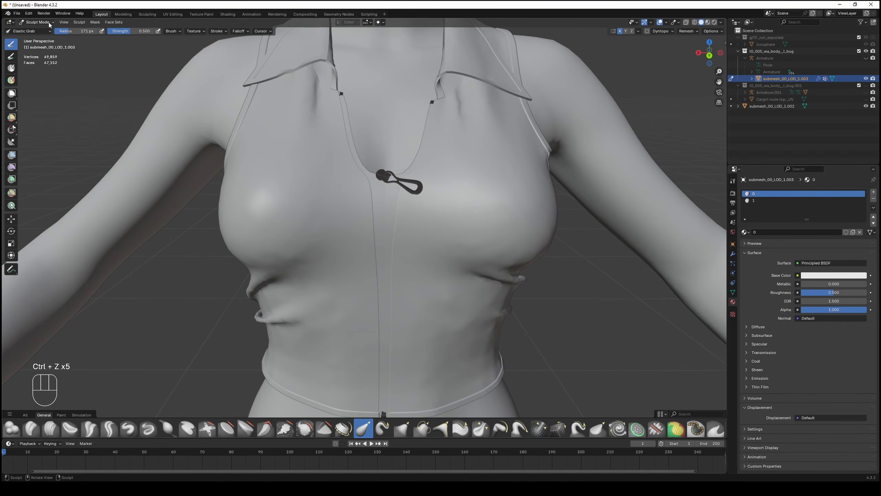
- Enter Edit Mode on the joined top and select the linked mesh pieces of the zipper pull
left_click(50, 23)
left_click(39, 37)
scroll(388, 134, "up", 6)
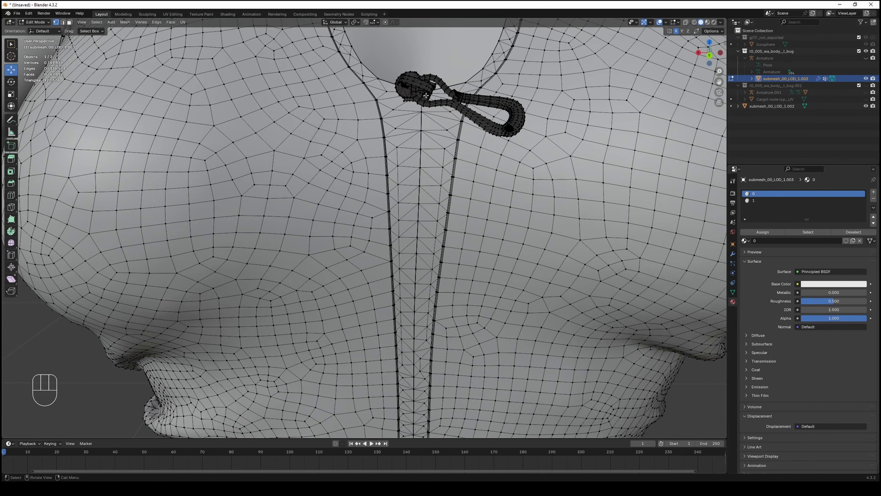
scroll(388, 134, "up", 2)
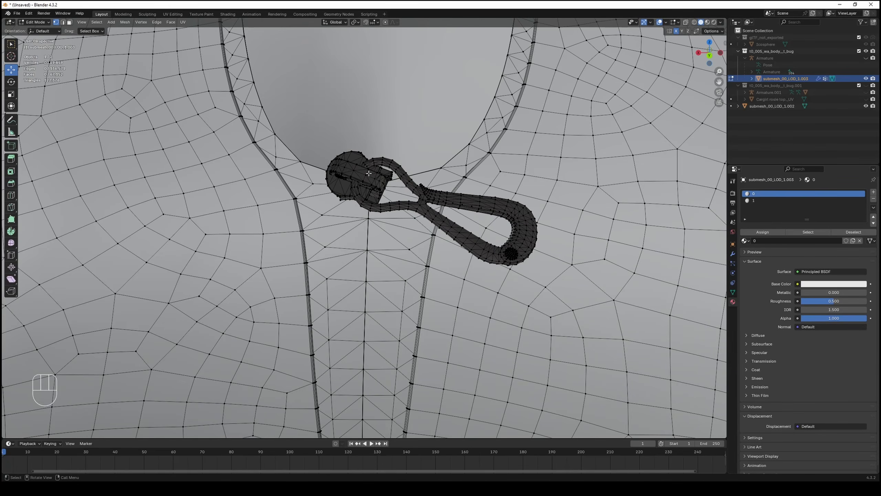
key("l")
key("l")
key("l")
key("l")
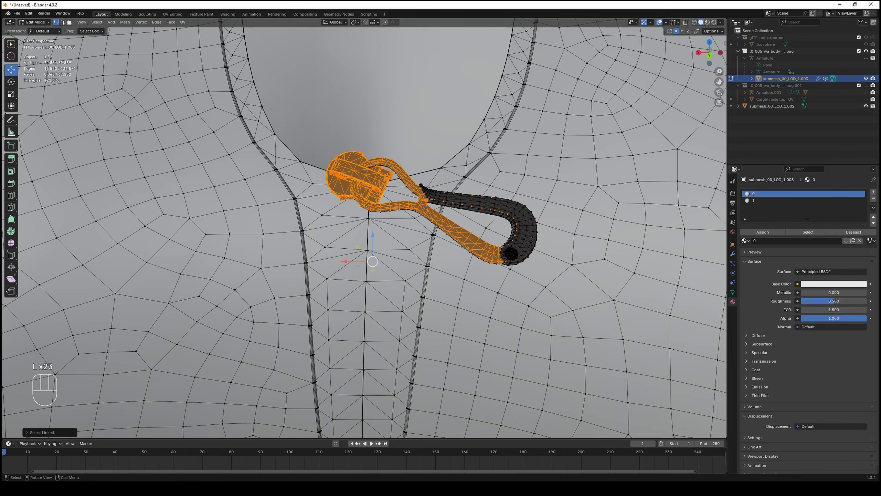
- Display the mesh in wireframe and undo the linked selections until the back fabric is deselected
key("shift+z")
middle_click_drag(388, 166, 338, 167)
key("ctrl+z")
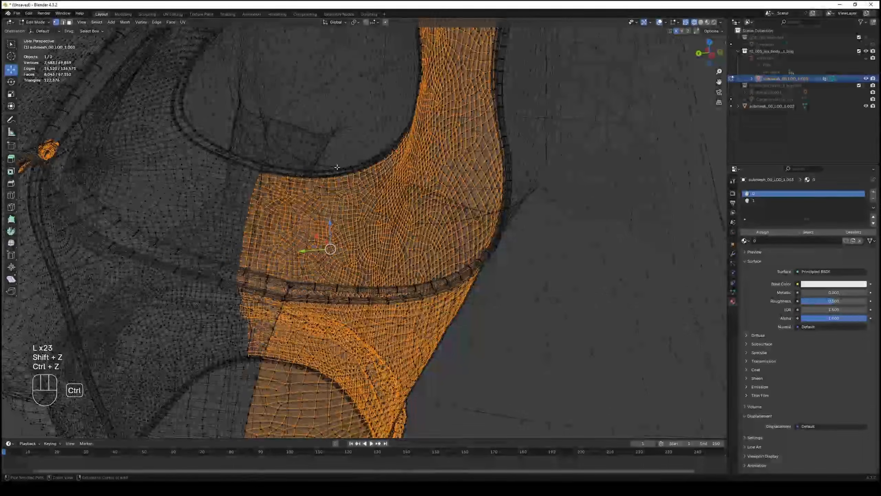
key("ctrl+z")
key("ctrl+z")
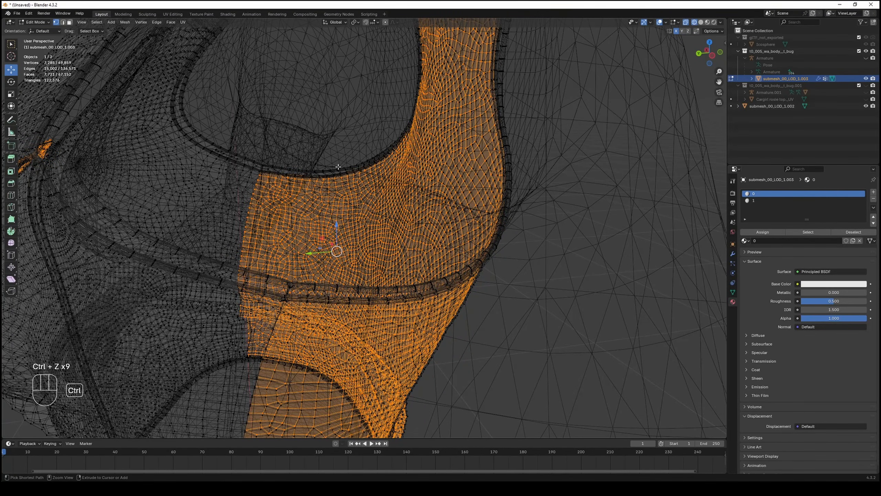
key("ctrl+z")
key("ctrl+z")
key("ctrl+z")
key("ctrl+z")
- Add the remaining linked mesh pieces of the zipper pull to the selection, working close up in wireframe
middle_click_drag(335, 166, 415, 250)
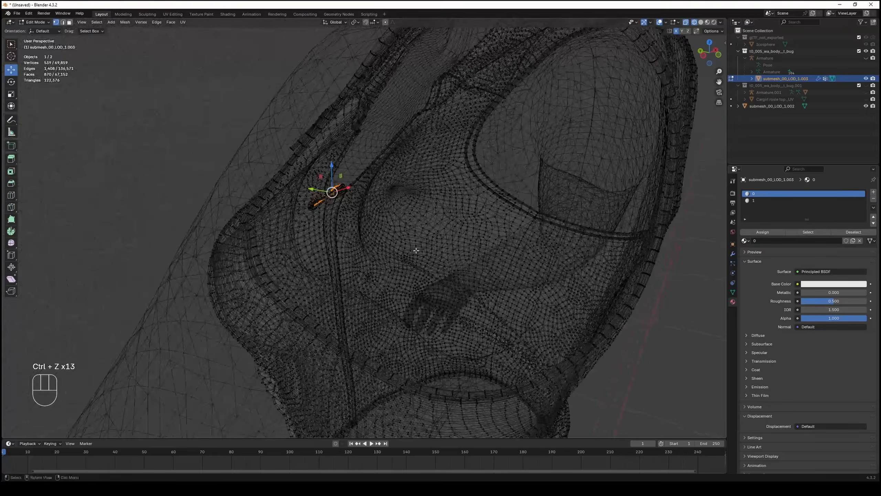
scroll(415, 250, "up", 6)
middle_click_drag(268, 108, 41, 205, "shift")
scroll(299, 157, "down", 2)
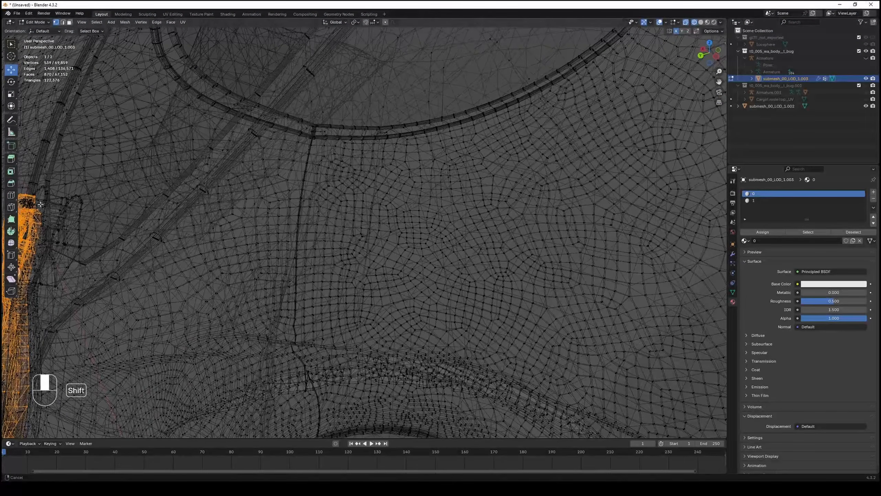
middle_click_drag(120, 206, 426, 352, "shift")
scroll(457, 191, "up", 3)
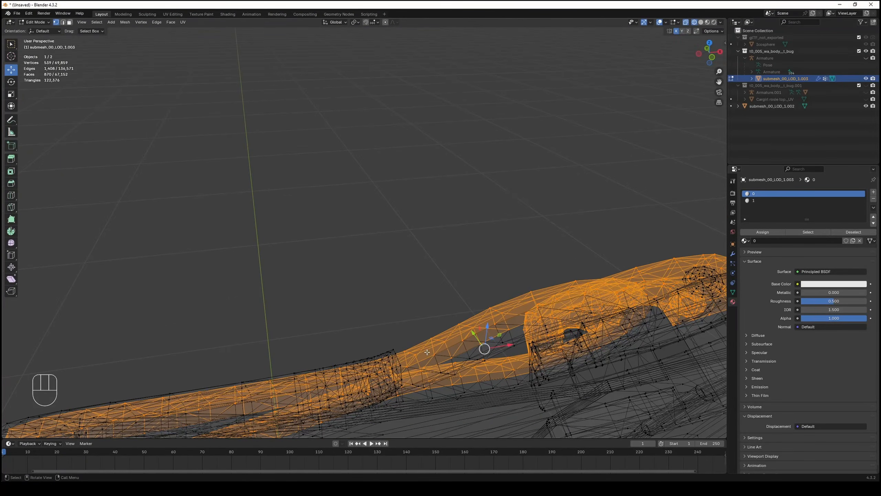
key("l")
key("l")
key("l")
key("l")
key("l")
key("l")
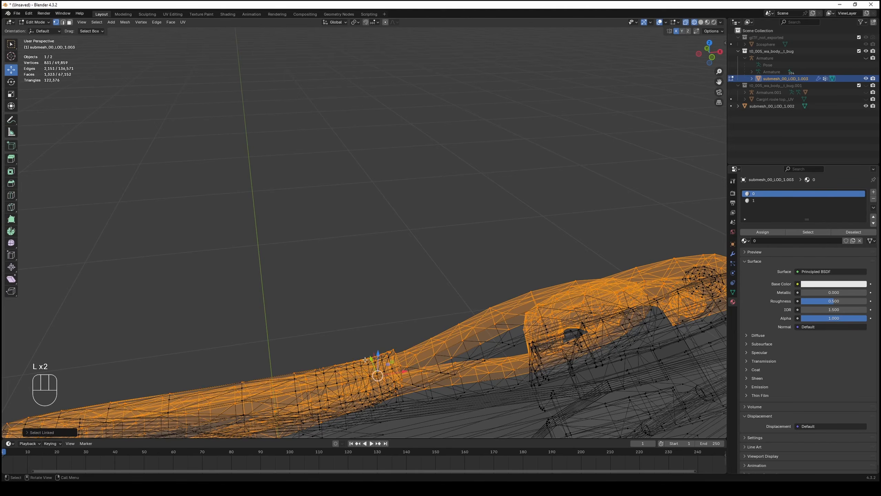
key("l")
key("l")
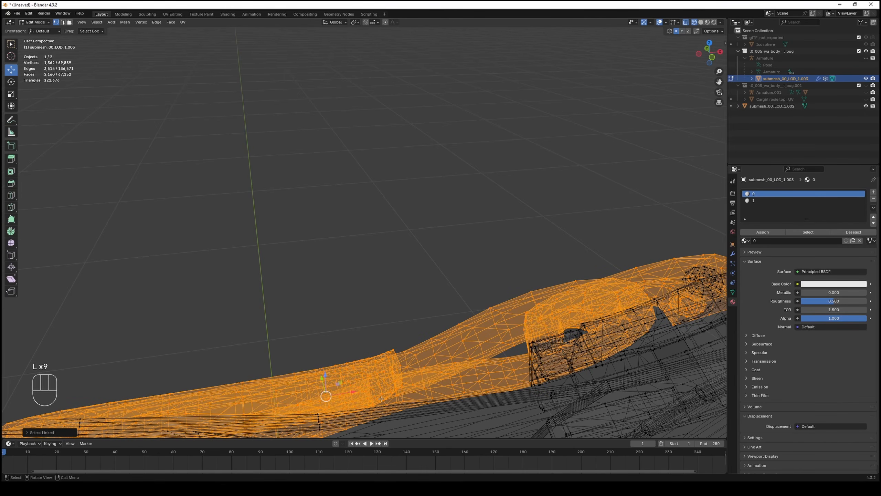
- Add every linked mesh part of the zipper pull to the selection, including its loop, rivets and slider
middle_click_drag(369, 395, 263, 377)
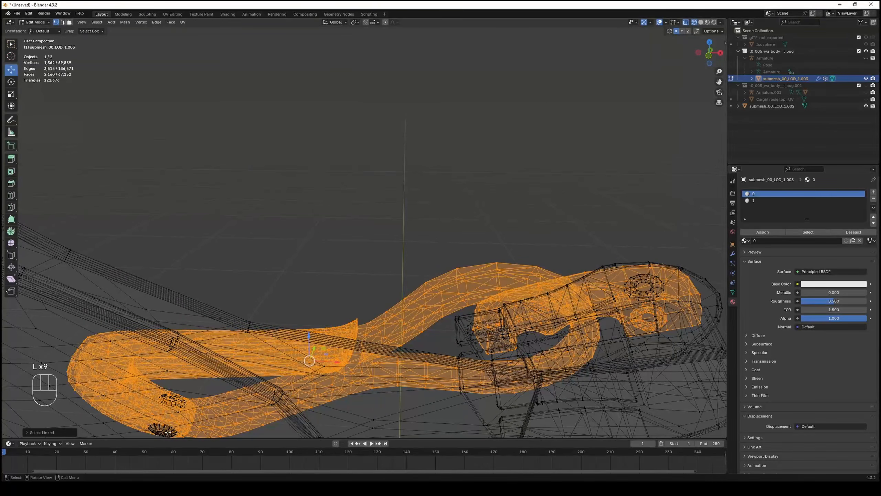
key("l")
key("l")
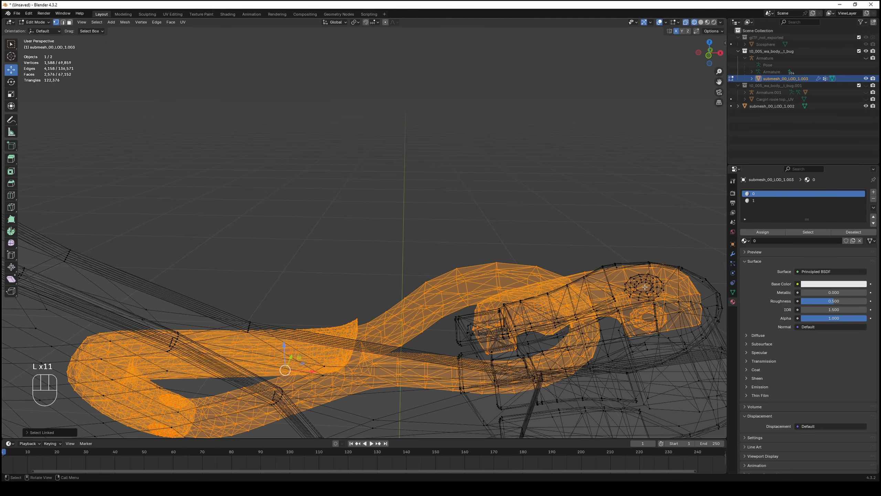
key("l")
key("l")
key("l")
key("l")
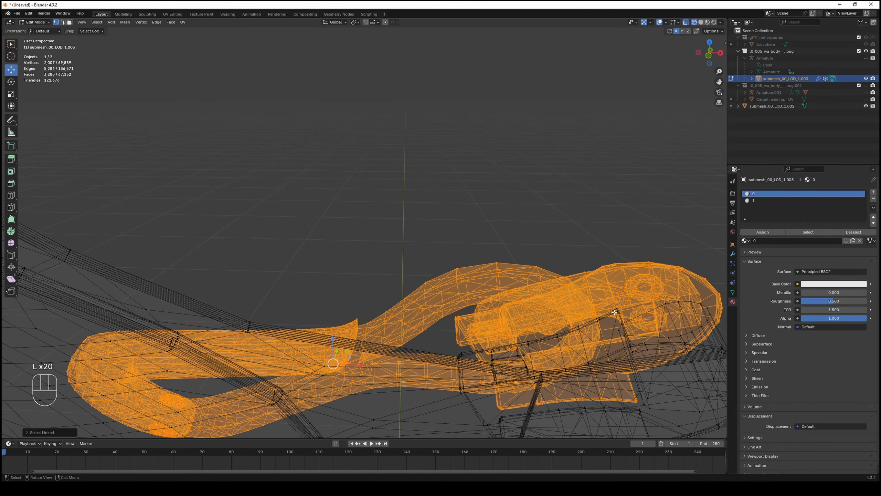
key("l")
key("l")
middle_click_drag(614, 312, 503, 294)
key("l")
middle_click_drag(202, 317, 305, 342)
key("l")
key("l")
key("l")
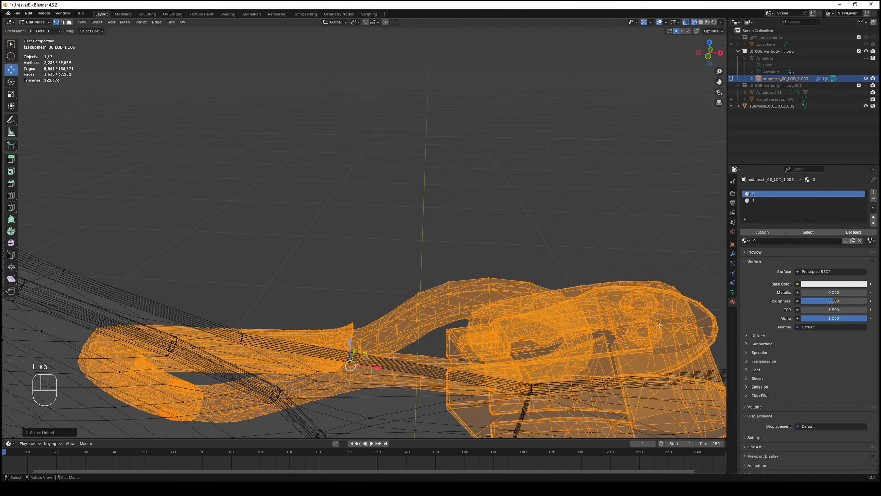
- Separate the selected zipper pull from the garment into its own object and return to Object Mode
middle_click_drag(668, 340, 448, 290)
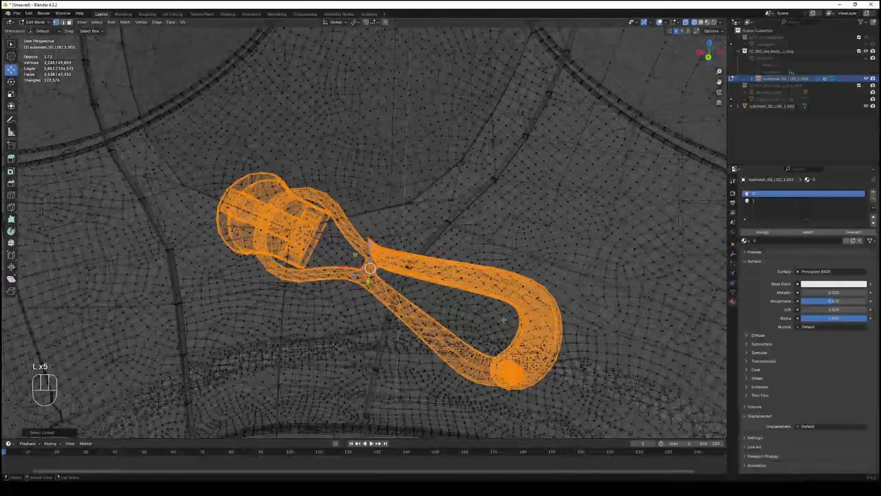
middle_click_drag(407, 265, 449, 295, "shift")
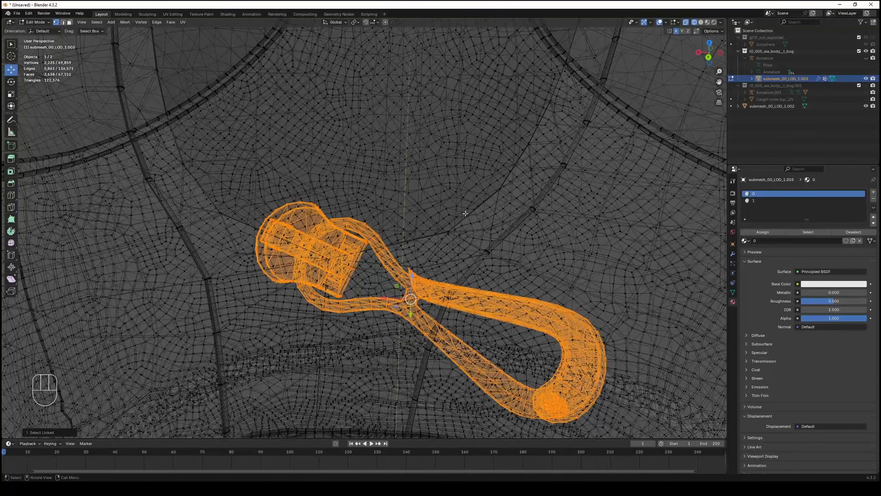
key("p")
left_click(443, 207)
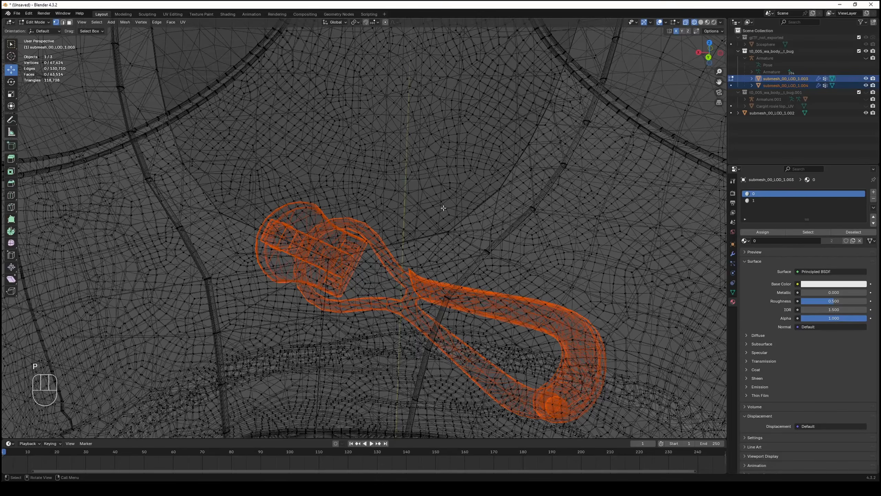
scroll(191, 121, "down", 1)
left_click(35, 23)
left_click(38, 31)
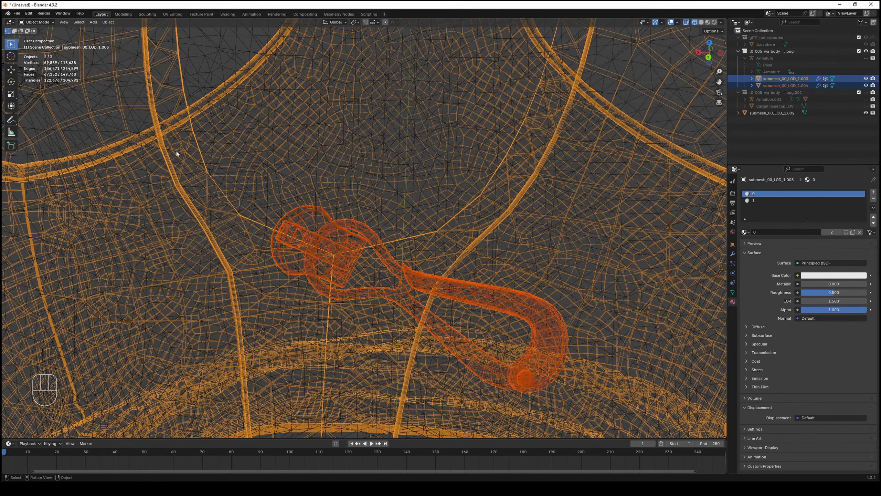
- Switch the viewport out of wireframe shading, select only the garment top and enter Sculpt Mode
scroll(331, 272, "down", 6)
key("shift+z")
scroll(312, 253, "down", 6)
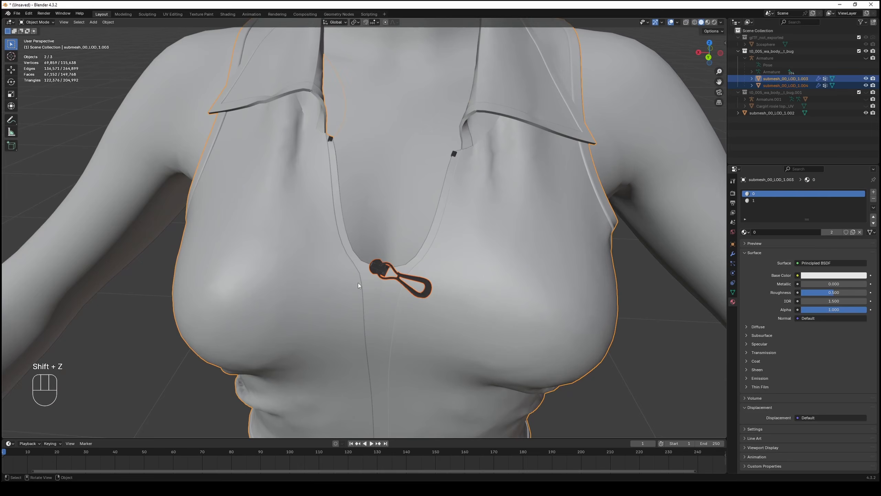
left_click(382, 296)
mouse_move(366, 311)
middle_mouse_down("shift")
mouse_move(337, 272)
mouse_move(373, 272)
middle_mouse_up("shift")
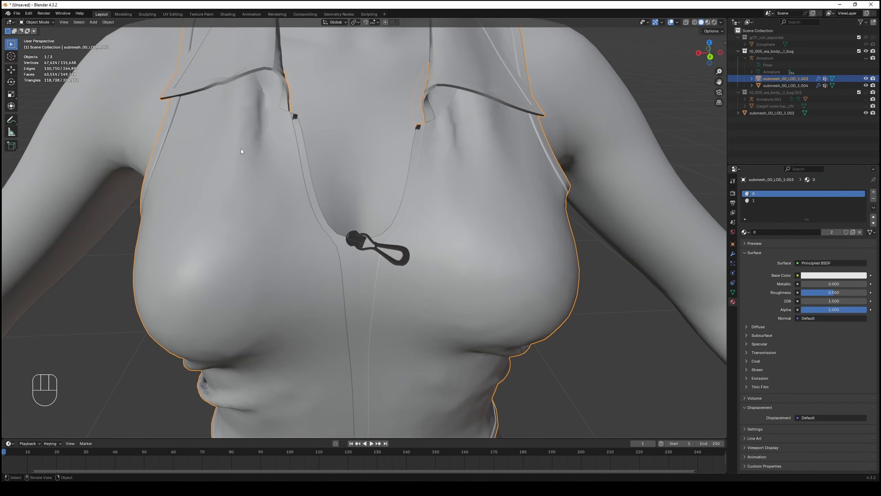
left_click(36, 22)
left_click(47, 48)
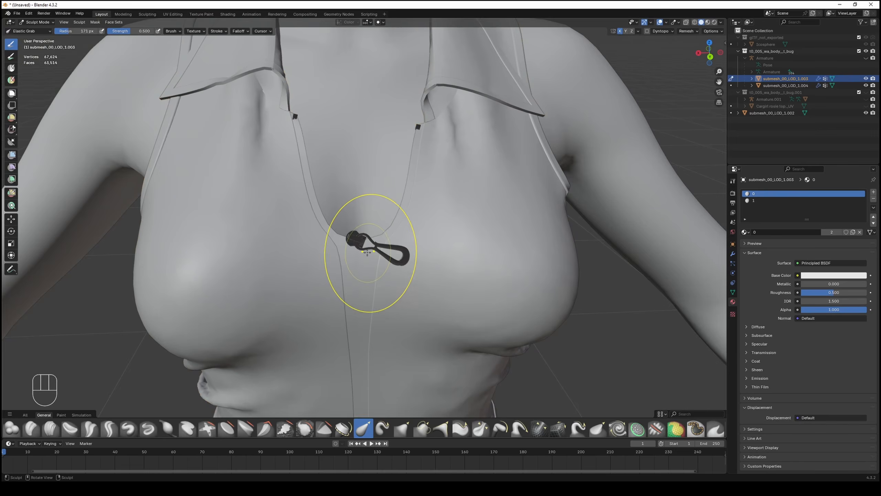
- Pull the front seam edges below the zipper pull toward the centre line with the Elastic Grab brush
scroll(394, 270, "up", 6)
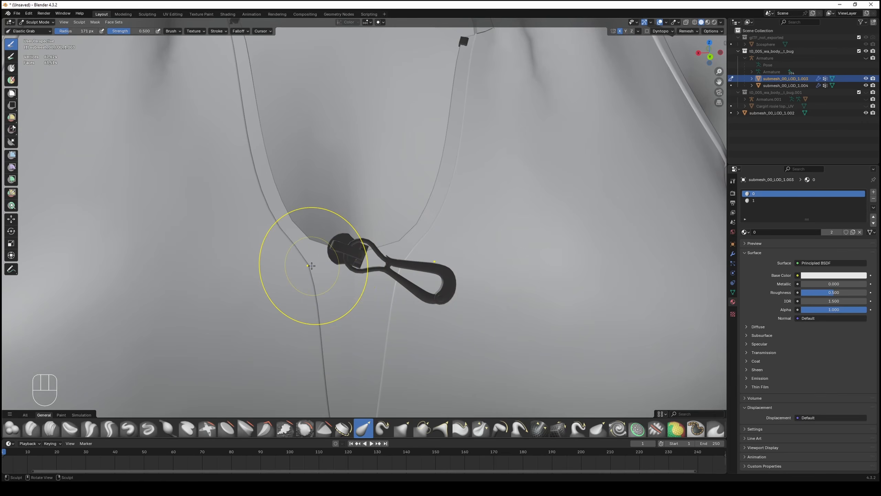
left_click_drag(312, 263, 334, 268)
mouse_move(326, 319)
left_mouse_down()
mouse_move(344, 316)
mouse_move(344, 330)
left_mouse_up()
left_click_drag(324, 361, 366, 367)
scroll(363, 367, "down", 2)
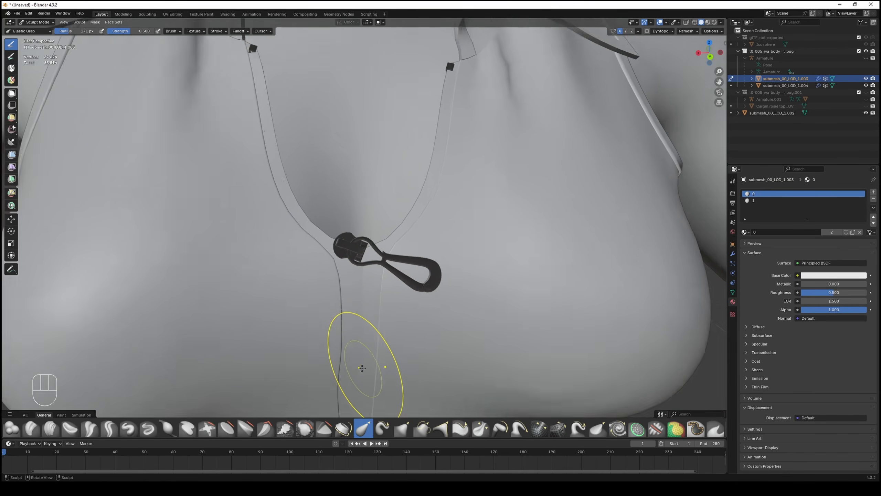
middle_click_drag(346, 365, 354, 314, "shift")
left_click_drag(346, 310, 391, 306)
left_click_drag(352, 347, 381, 346)
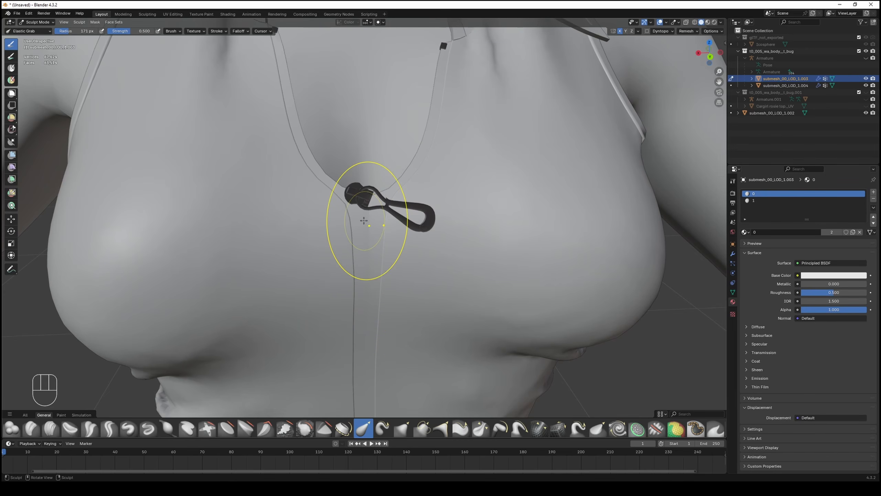
- Pull the neckline edges above the zipper pull inward with Elastic Grab to form a narrower V shape
scroll(365, 219, "down", 1)
scroll(373, 204, "up", 2)
left_click_drag(403, 185, 400, 187)
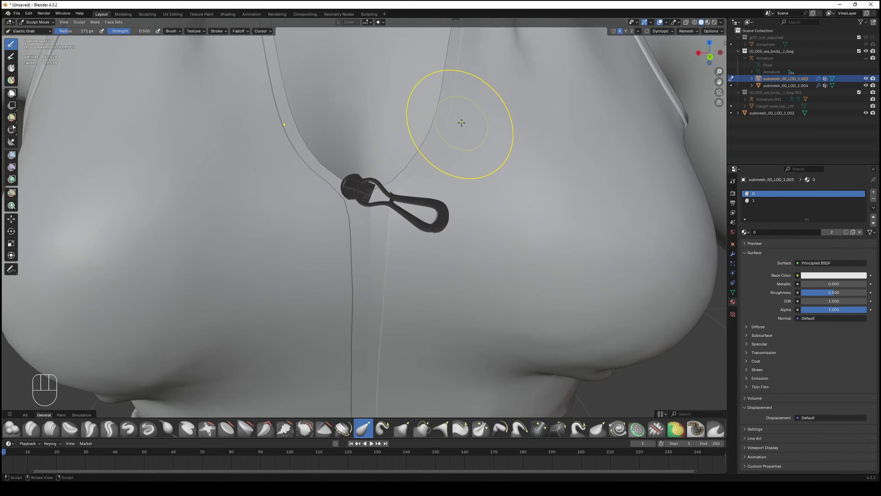
mouse_move(447, 122)
left_mouse_down()
mouse_move(437, 115)
mouse_move(402, 123)
left_mouse_up()
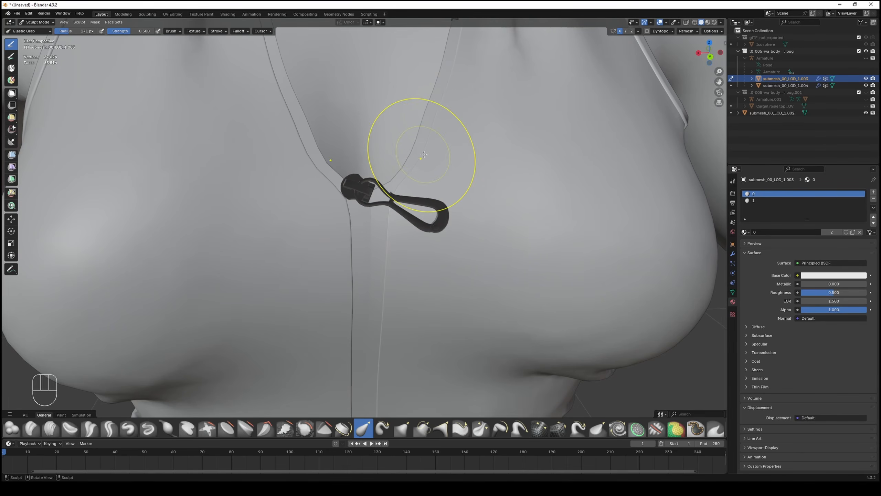
left_click_drag(418, 162, 341, 163)
scroll(357, 175, "down", 3)
scroll(358, 176, "down", 4)
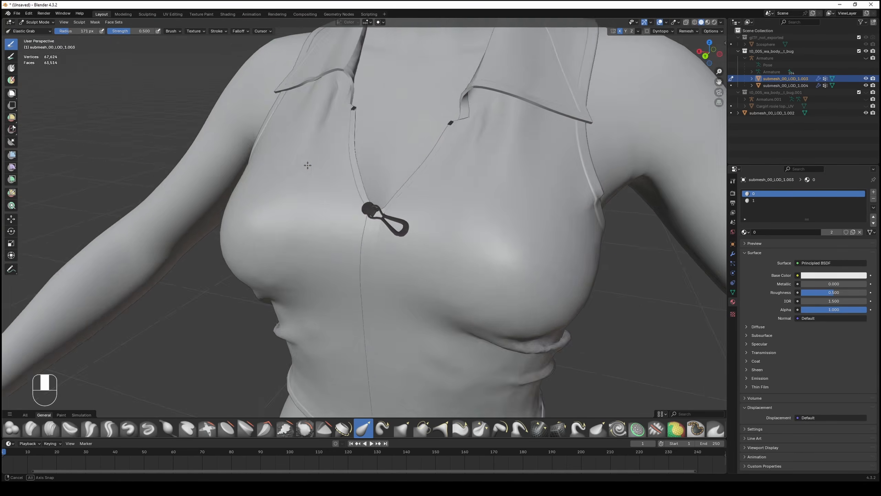
left_click_drag(406, 161, 383, 181)
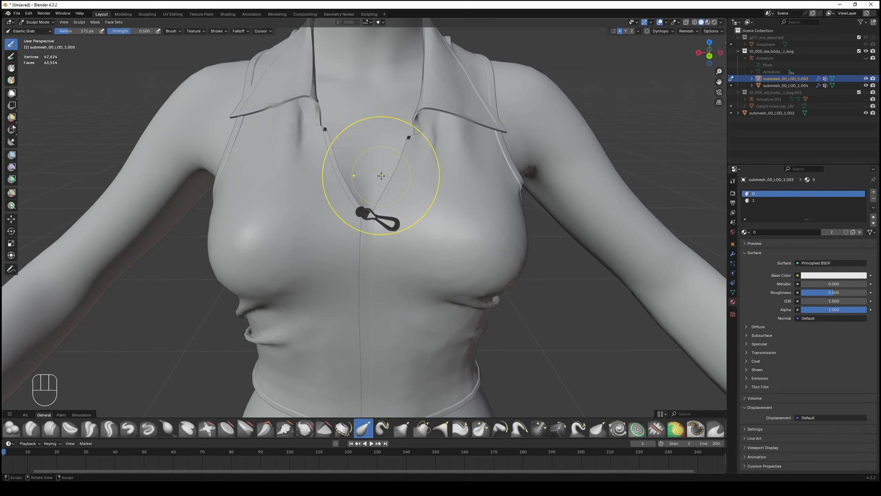
- Examine the reshaped neckline and front seam around the zipper pull from several distances and angles
scroll(374, 187, "up", 3)
mouse_move(373, 188)
middle_mouse_down()
mouse_move(494, 245)
mouse_move(364, 229)
mouse_move(401, 233)
middle_mouse_up()
scroll(381, 247, "up", 4)
scroll(385, 257, "down", 7)
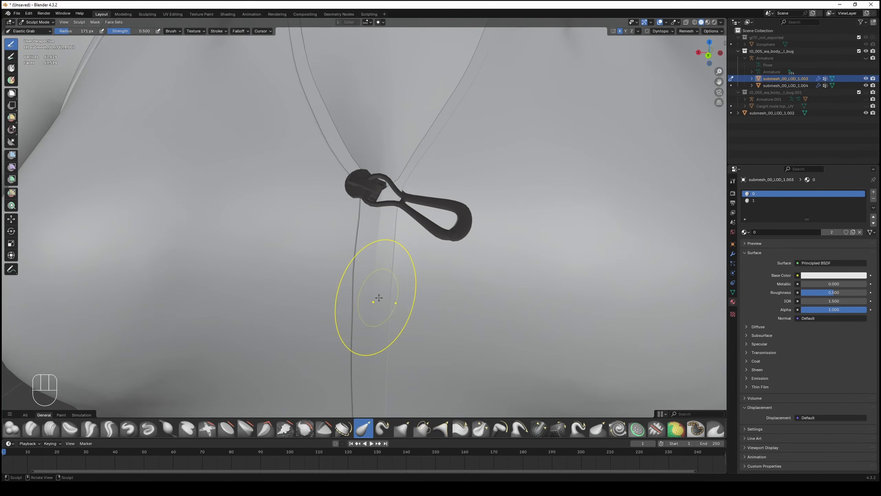
mouse_move(382, 299)
middle_mouse_down()
mouse_move(399, 299)
mouse_move(392, 290)
middle_mouse_up()
scroll(390, 286, "up", 3)
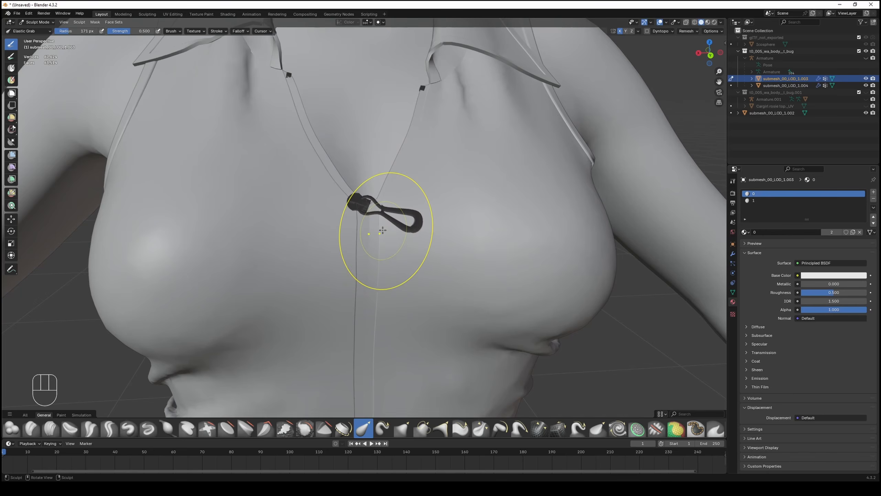
scroll(373, 239, "down", 5)
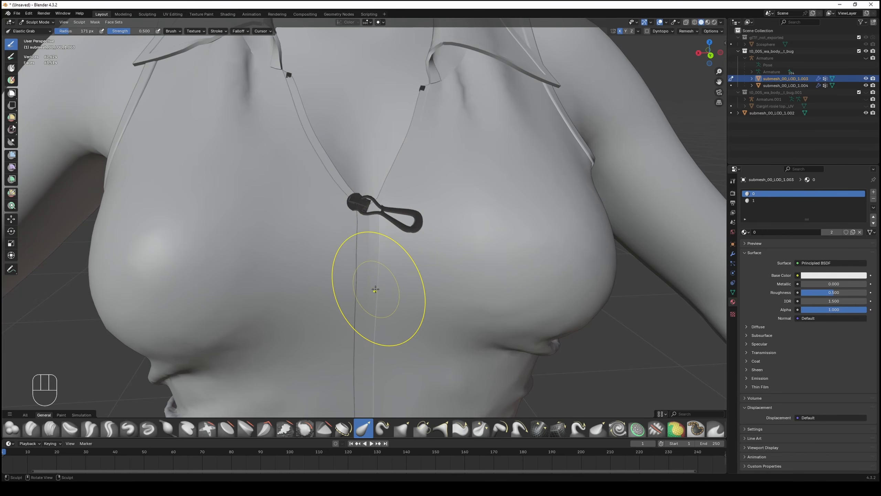
middle_click_drag(373, 285, 363, 278)
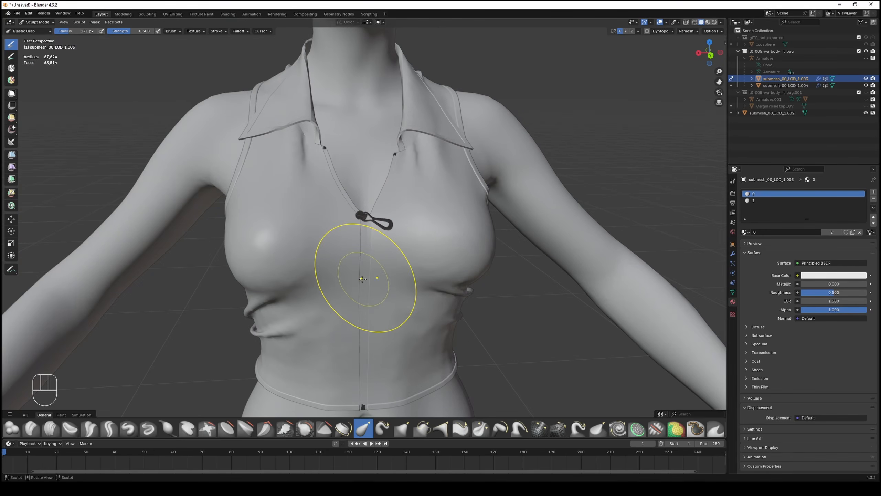
scroll(362, 279, "down", 3)
scroll(353, 275, "up", 9)
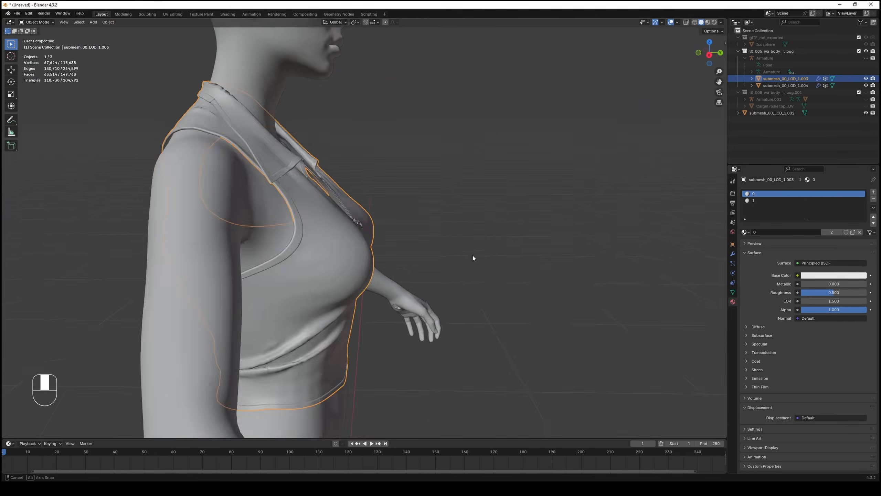
middle_click_drag(472, 254, 393, 255)
scroll(360, 212, "up", 3)
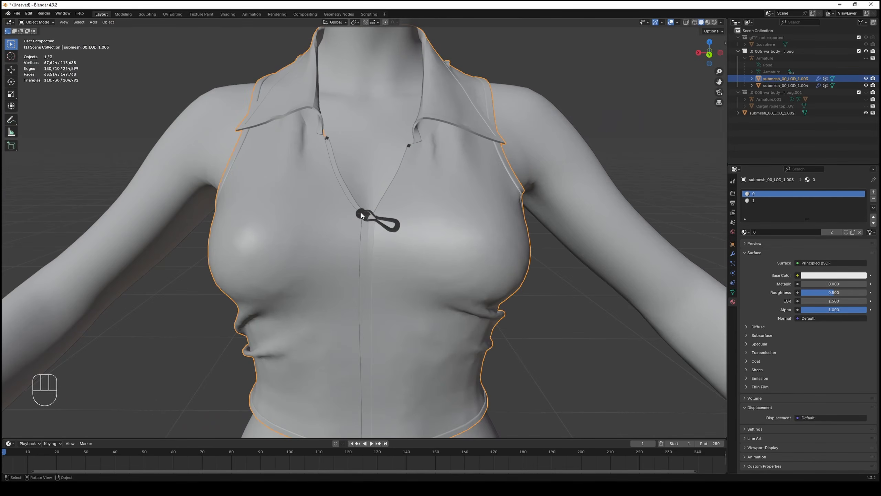
- Select the separated zipper pull object, enter Edit Mode and select its whole mesh
left_click(361, 214)
scroll(370, 231, "up", 5)
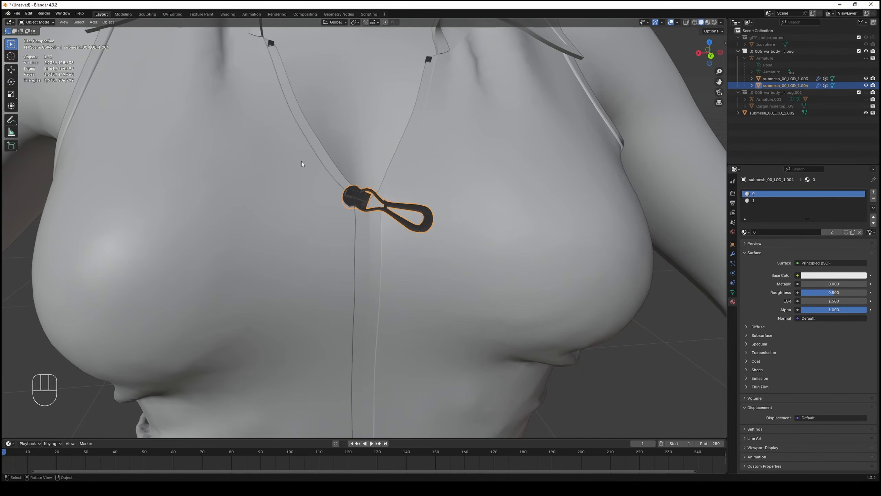
left_click(36, 22)
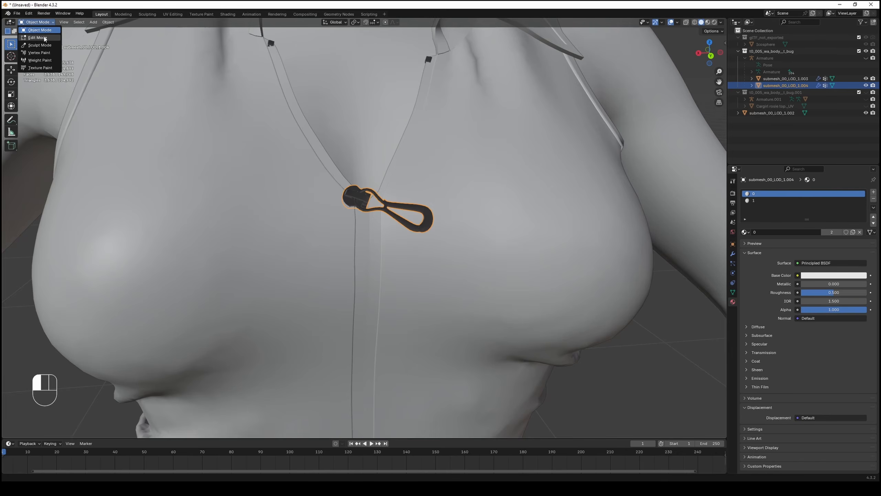
left_click(38, 38)
scroll(458, 211, "up", 1)
key("a")
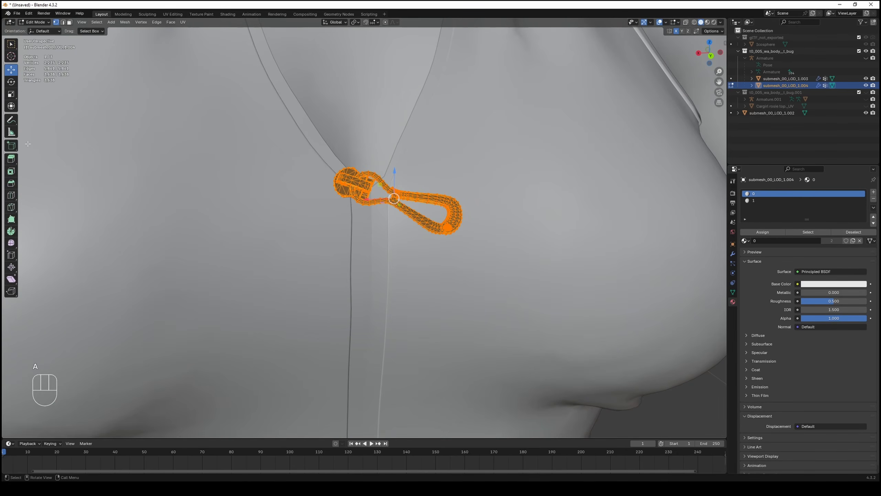
- Rotate the zipper pull mesh so that it hangs vertically, and undo the sideways move made after the rotation
middle_click_drag(8, 87, 29, 87)
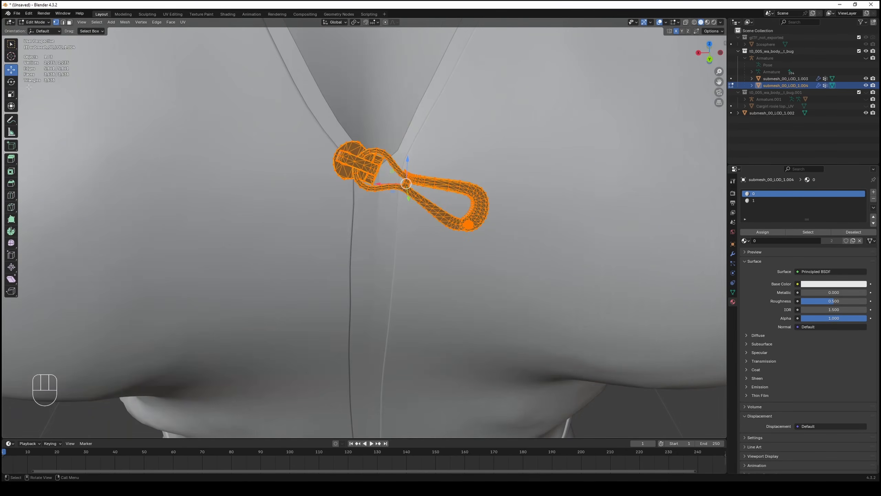
left_click(12, 81)
left_click_drag(408, 144, 365, 184)
left_click(12, 69)
key("ctrl+z")
key("ctrl+z")
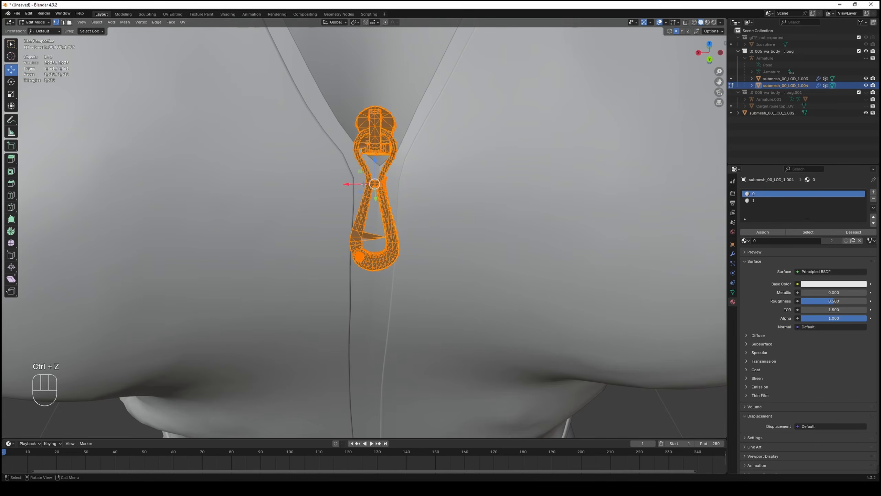
- Select the whole zipper pull mesh again and return to Object Mode
key("a")
middle_click_drag(366, 226, 367, 202)
left_click(37, 22)
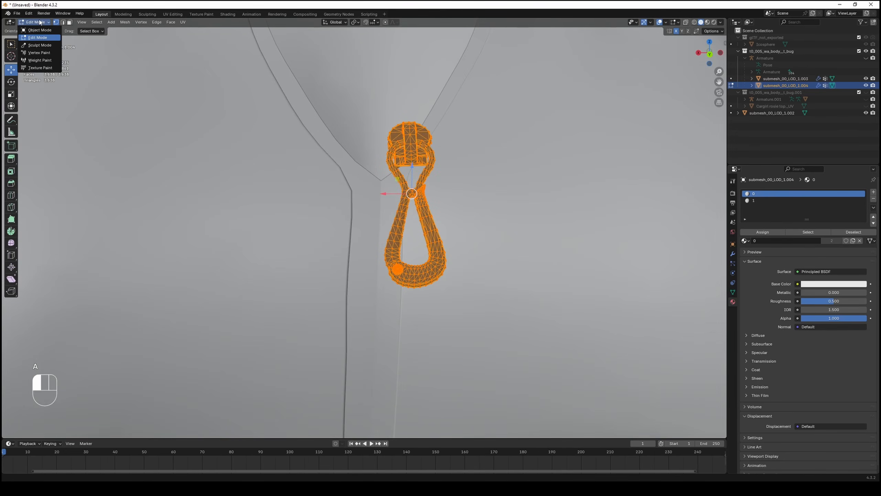
left_click(42, 23)
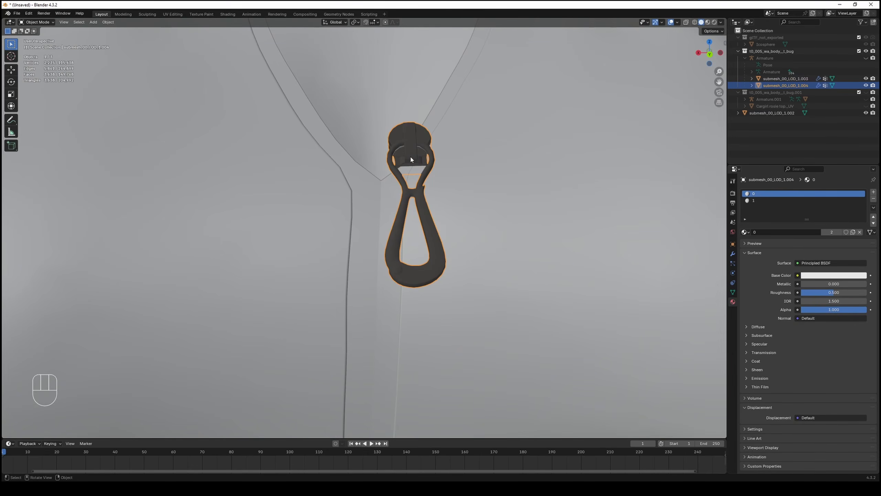
- Try to move the zipper pull mesh sideways in Edit Mode, undo the move and go back to Object Mode
left_click(37, 23)
left_click(41, 38)
left_click_drag(385, 193, 267, 198)
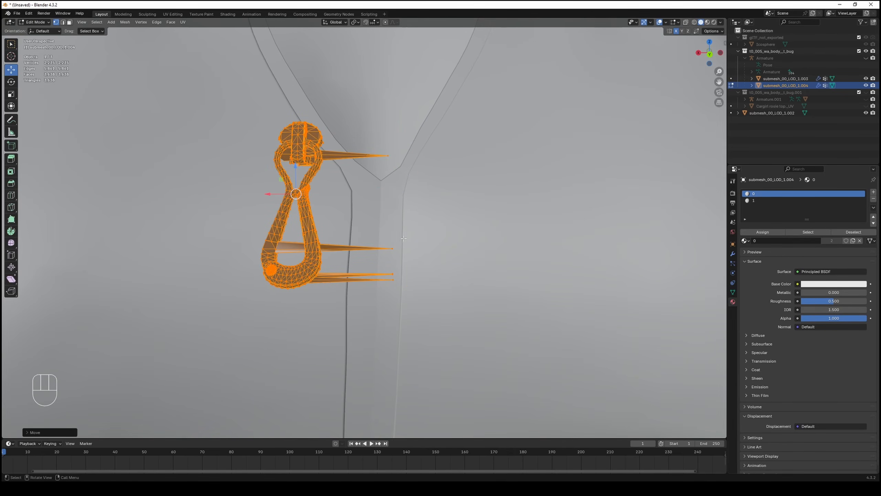
key("a")
left_click(42, 22)
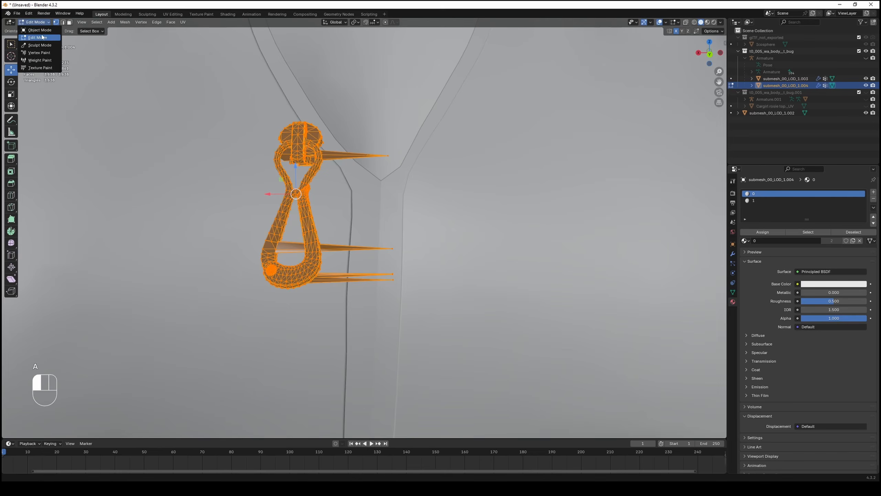
left_click(40, 30)
key("ctrl+z")
key("ctrl+z")
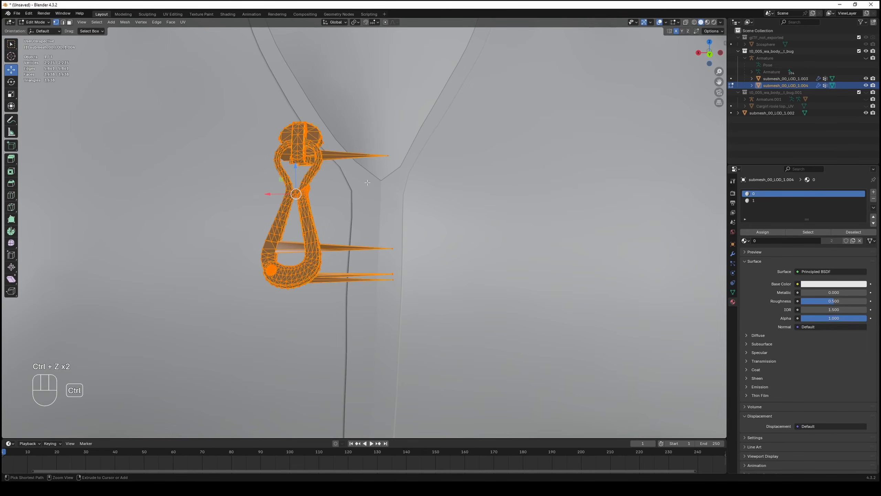
key("ctrl+z")
left_click(34, 22)
left_click(40, 30)
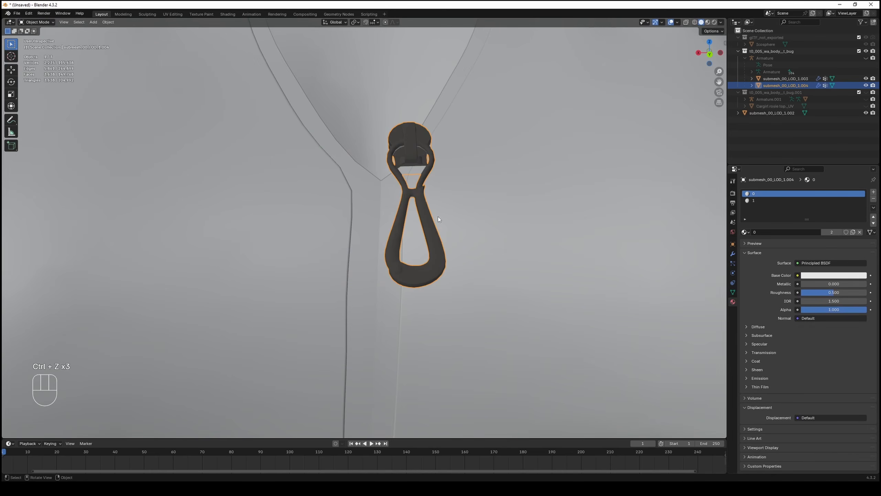
- Move the zipper pull object slightly sideways along X and slightly down along Z to bring it onto the zipper line
left_click(11, 70)
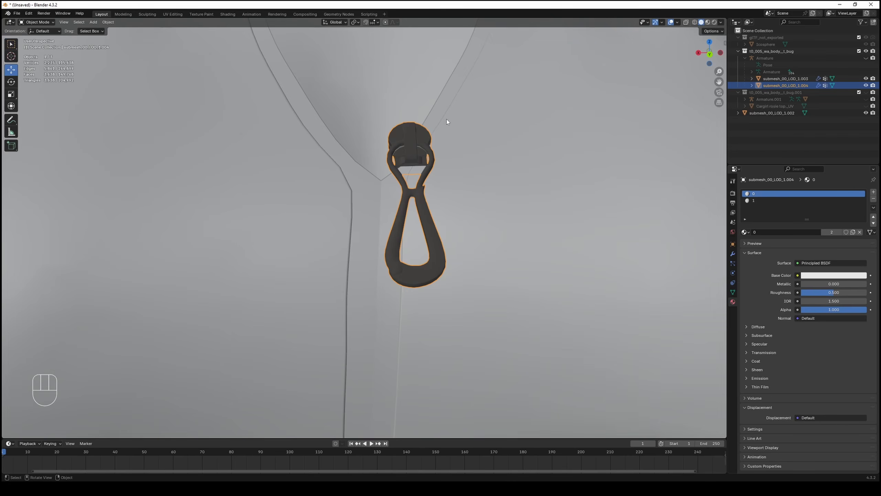
left_click(412, 144)
scroll(400, 149, "down", 10)
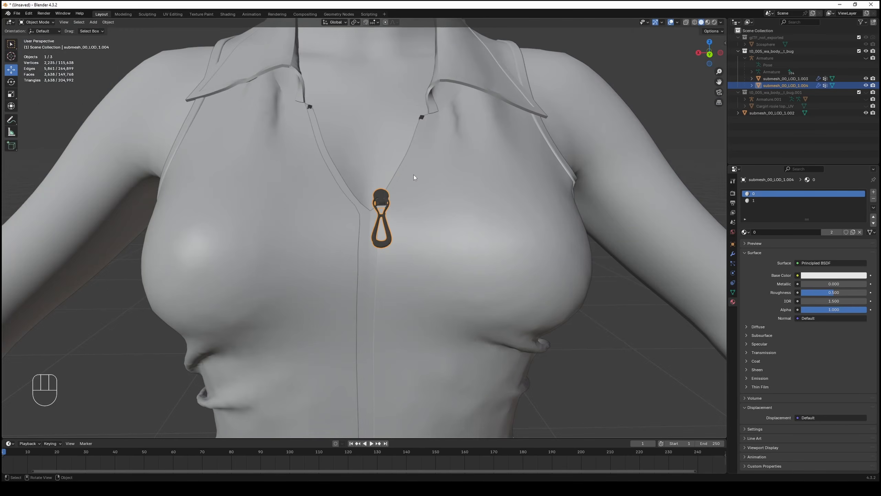
scroll(373, 246, "down", 1)
scroll(368, 298, "up", 8)
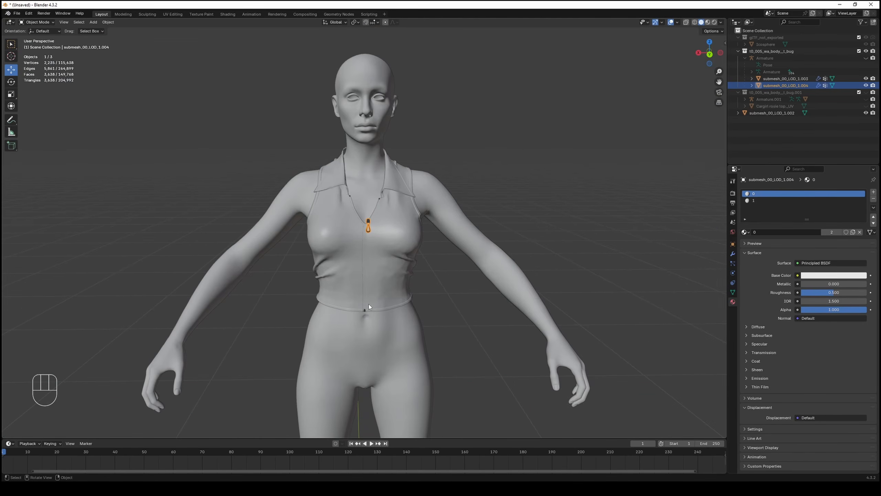
scroll(365, 207, "down", 5)
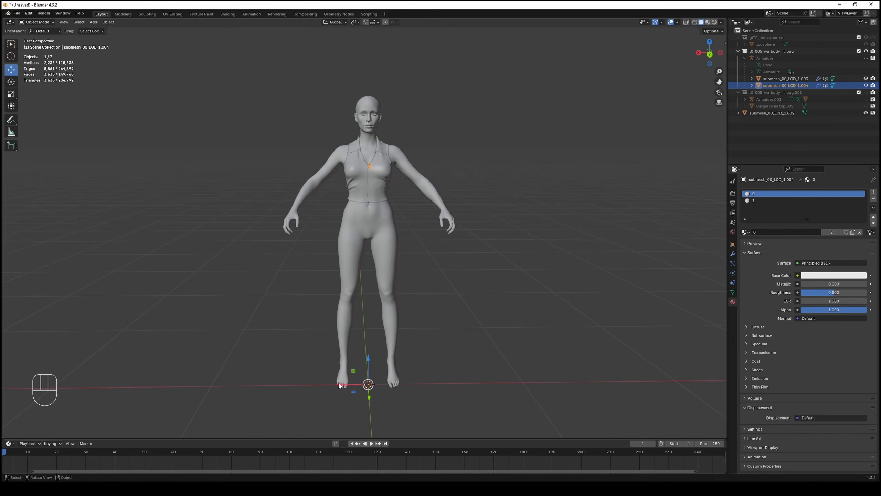
left_click_drag(338, 385, 334, 384)
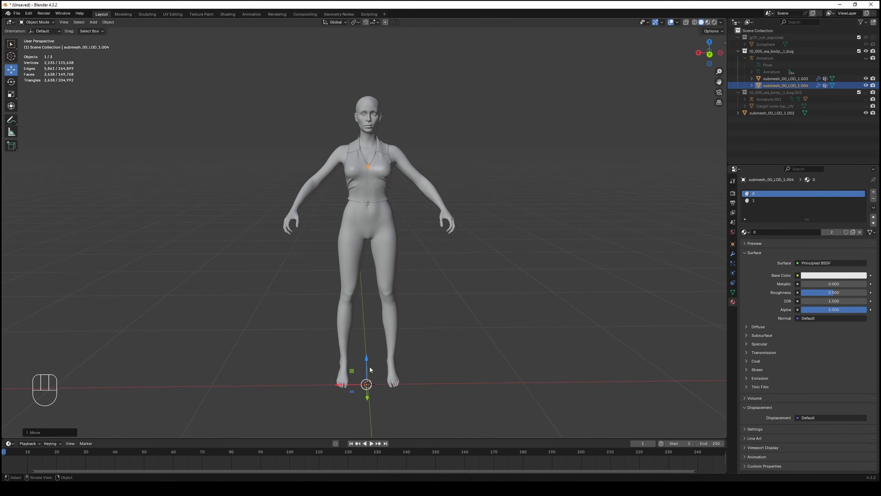
left_click_drag(366, 357, 366, 358)
- Readjust the zipper pull object's position so that it sits in front of the garment at the end of the neckline
scroll(367, 308, "up", 4)
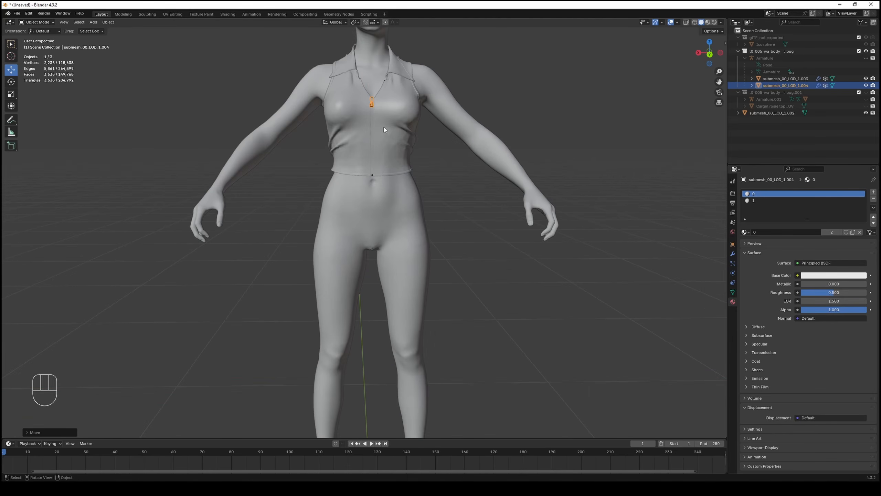
middle_click_drag(384, 127, 380, 246, "shift")
scroll(378, 237, "up", 5)
scroll(373, 256, "down", 3)
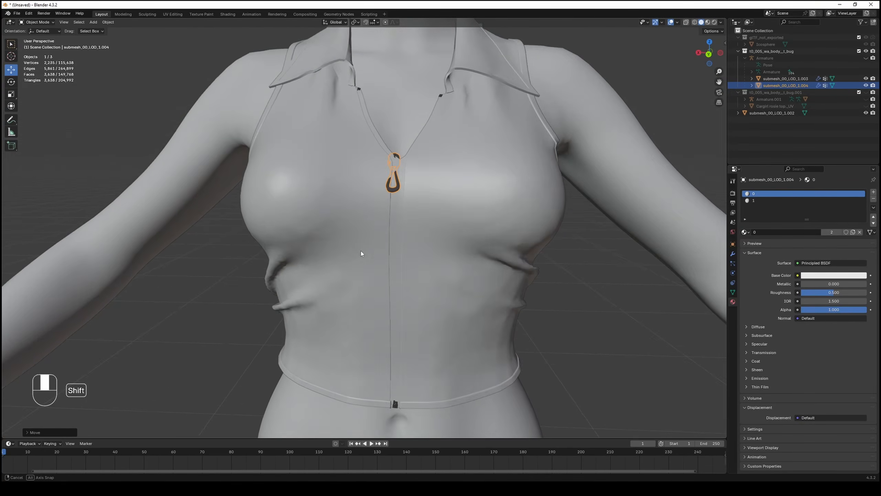
middle_click_drag(382, 302, 386, 407, "shift")
scroll(386, 311, "down", 4)
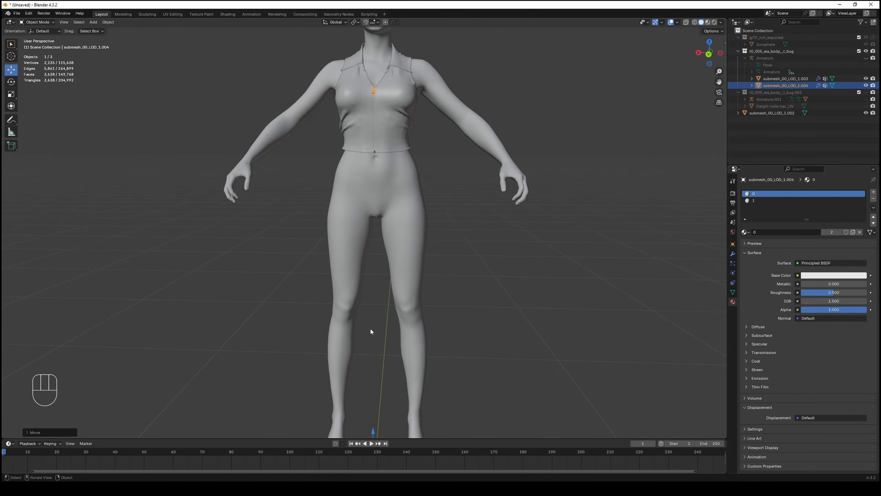
left_click_drag(345, 423, 372, 399)
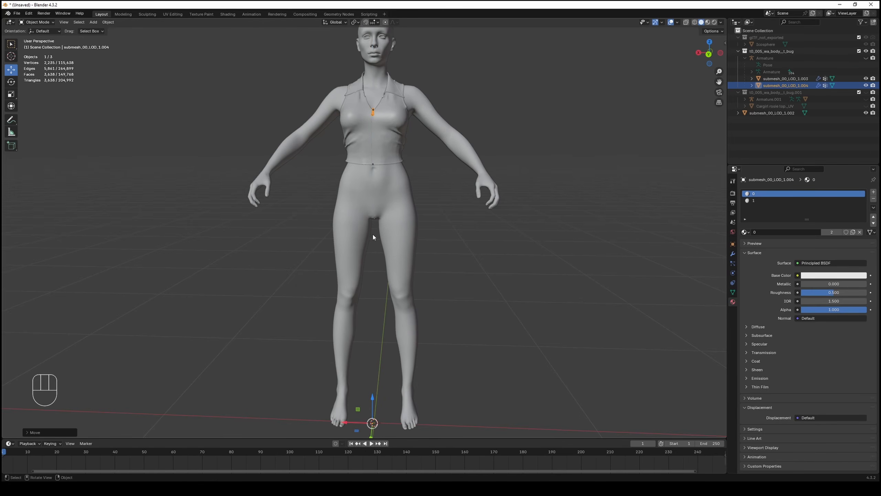
- Nudge the zipper pull mesh in Edit Mode, undo the last move and return to Object Mode
left_click(37, 23)
left_click(38, 38)
scroll(299, 138, "up", 3)
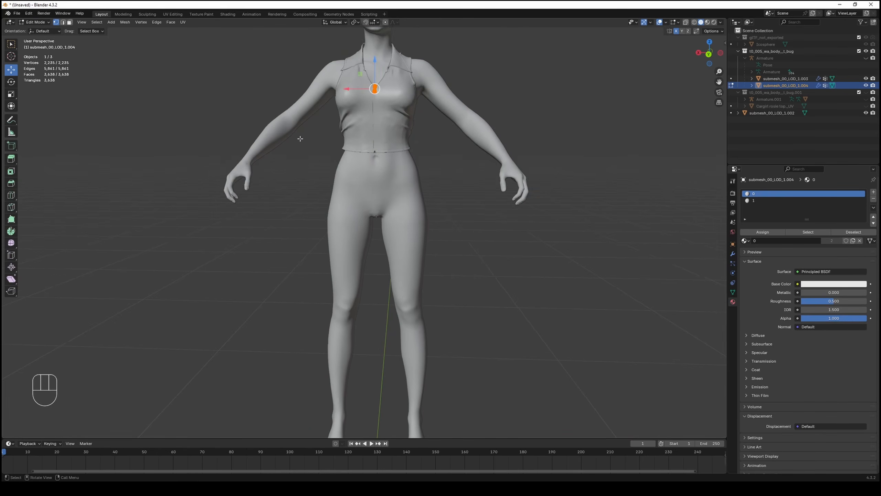
middle_click_drag(297, 145, 310, 350, "shift")
scroll(310, 350, "up", 10)
middle_click_drag(480, 325, 371, 248, "shift")
left_click_drag(378, 245, 381, 246)
middle_click_drag(381, 246, 350, 245)
left_click_drag(350, 247, 352, 249)
key("ctrl+z")
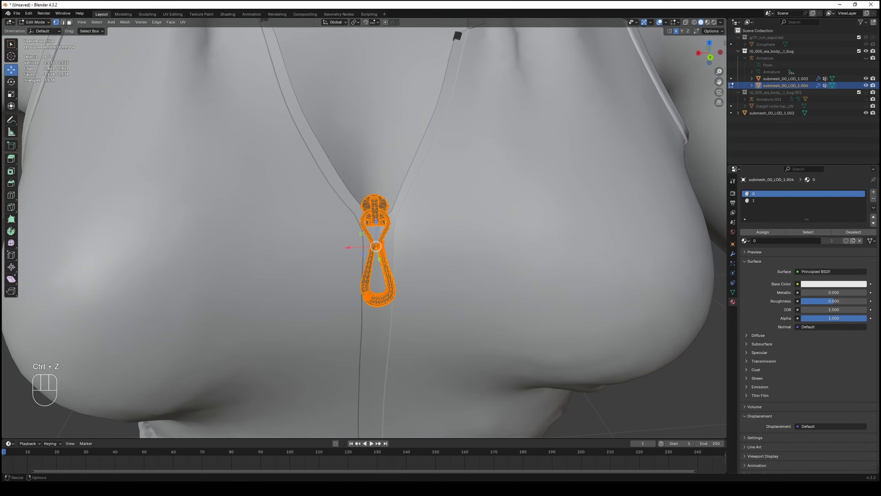
left_click(34, 22)
left_click(37, 30)
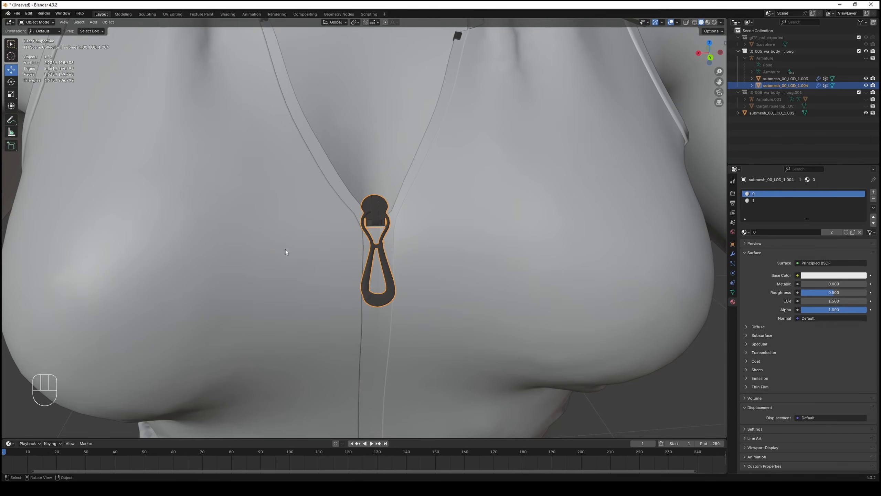
- Replace both material slots of the zipper pull with one new material named 2
scroll(285, 249, "down", 5)
middle_click_drag(291, 287, 330, 320, "shift")
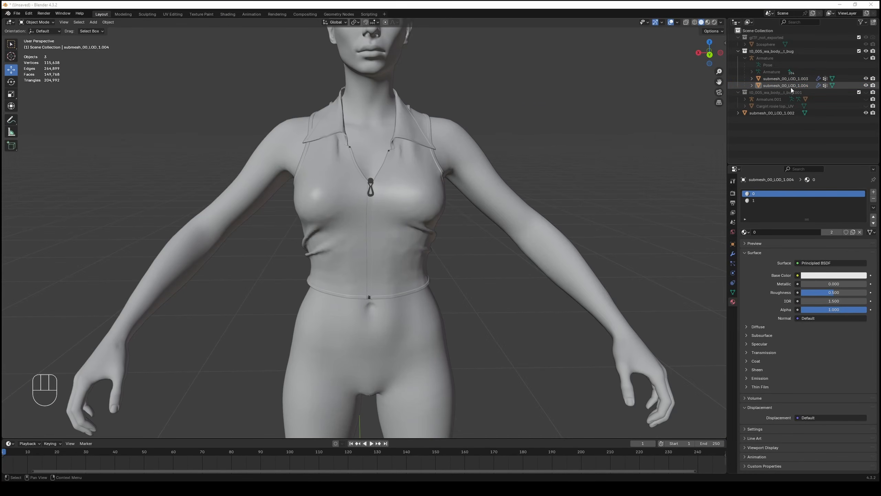
left_click(783, 86)
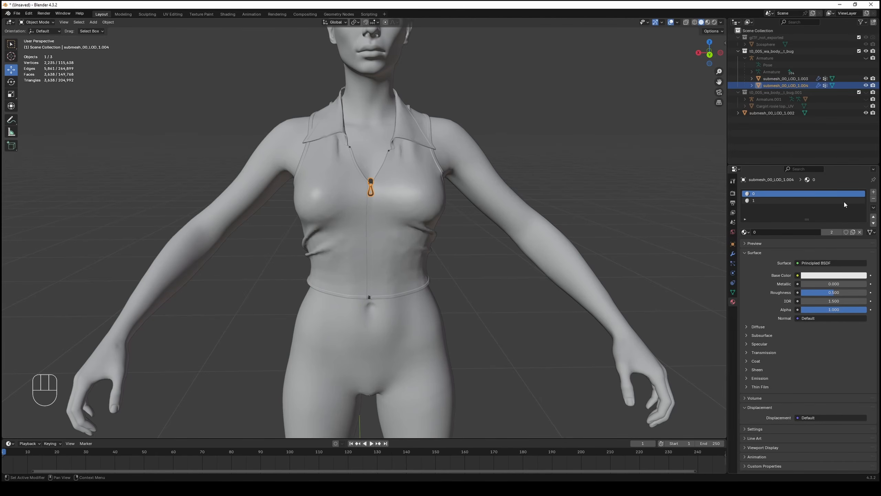
left_click(873, 198)
left_click(873, 199)
left_click(769, 220)
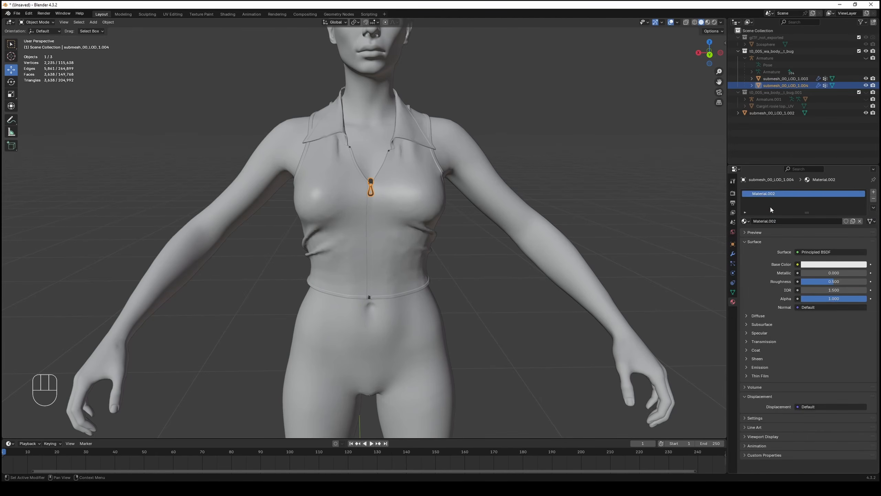
double_click(781, 194)
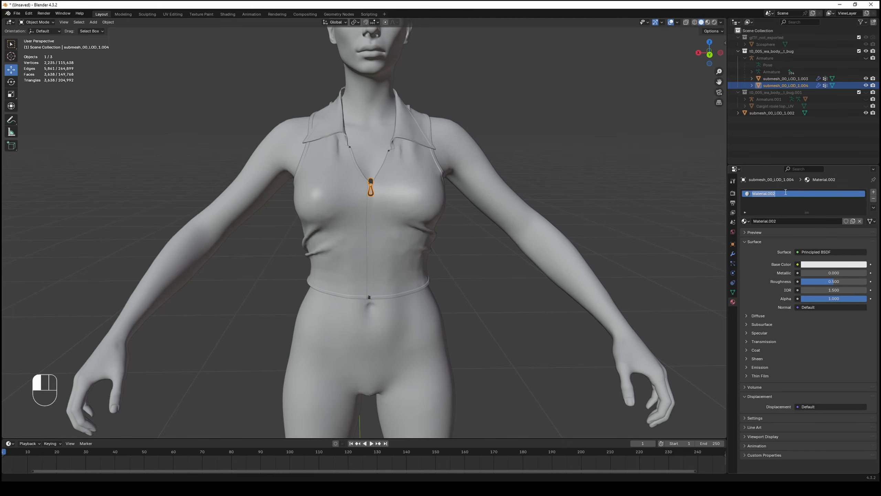
type("3")
left_click(772, 199)
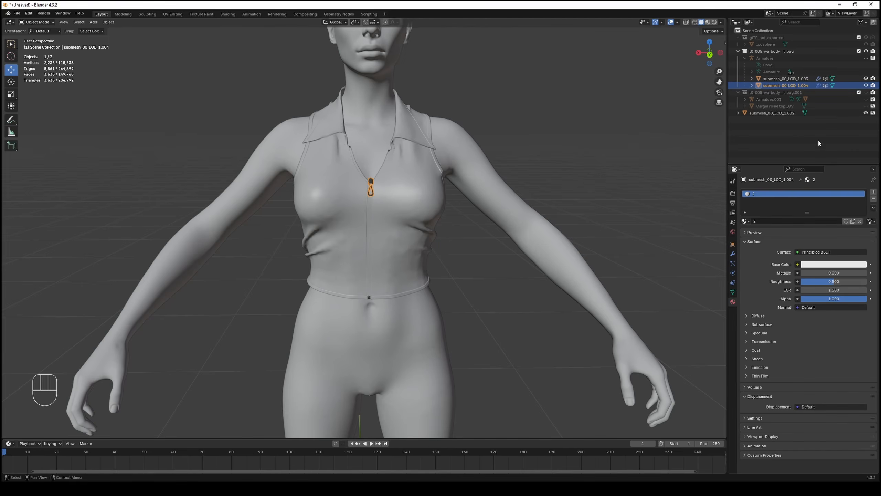
- Join the zipper pull object into the garment top submesh_00_LOD_1.003
left_click(788, 80)
left_click(785, 85)
left_click(789, 79, "ctrl")
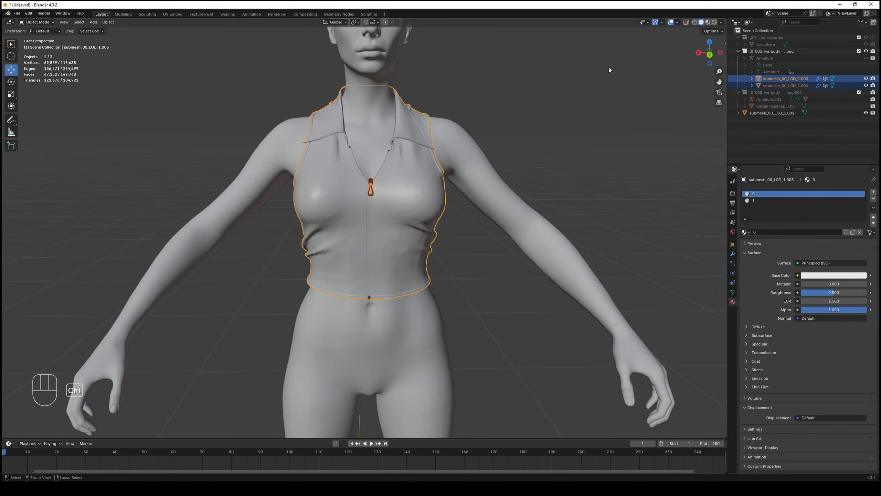
key("ctrl+j")
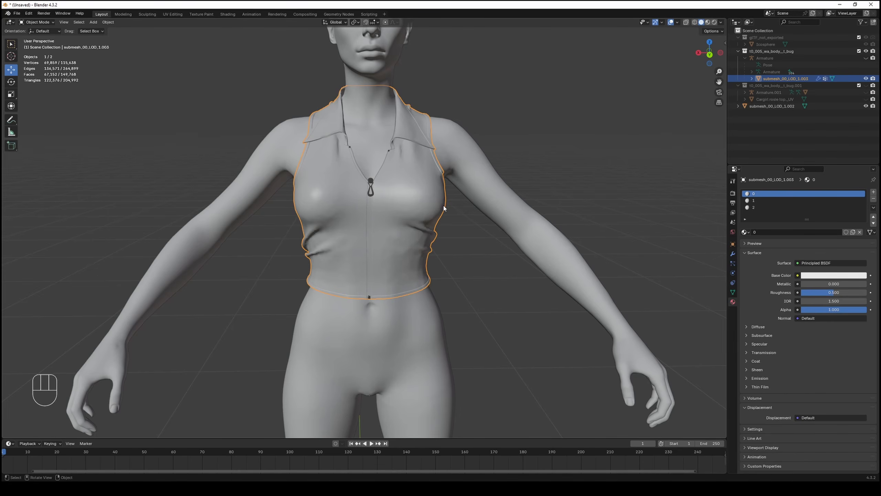
scroll(378, 212, "up", 1)
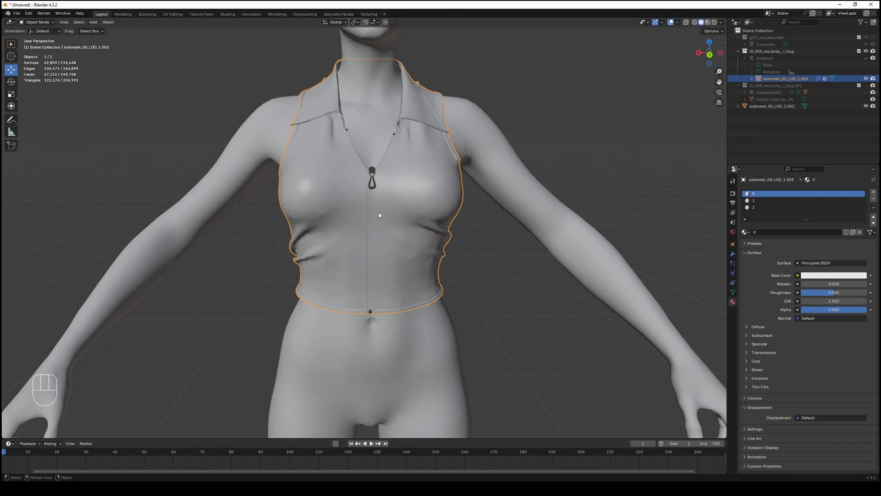
scroll(378, 212, "down", 4)
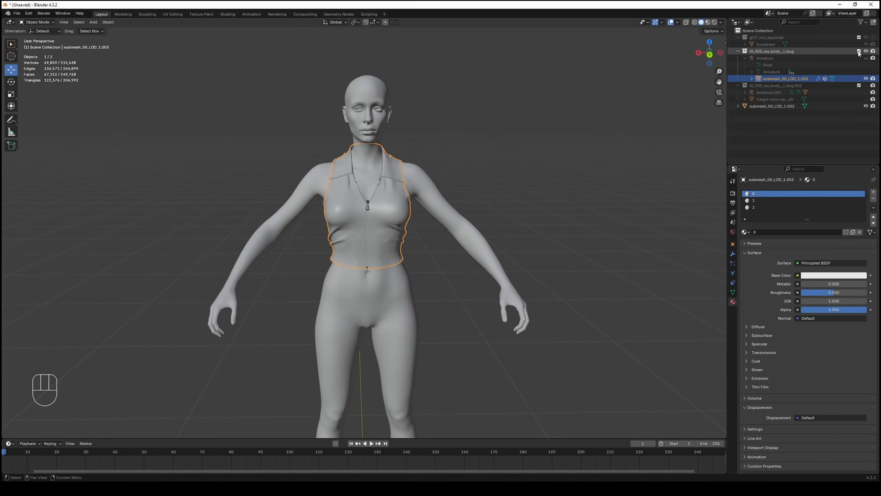
- Show the second body collection, select its bodysuit mesh submesh_00_LOD_1.001, and leave the first collection's armature hidden
left_click(866, 58)
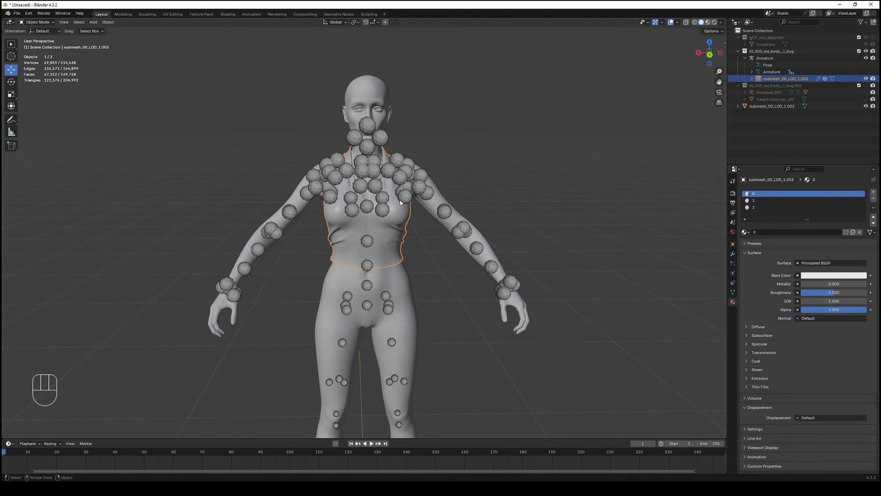
left_click(744, 91)
left_click(866, 86)
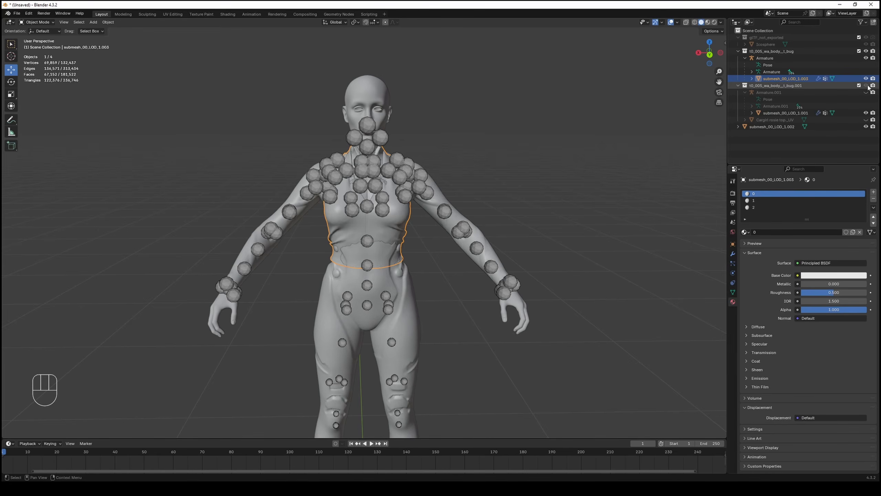
left_click(791, 114)
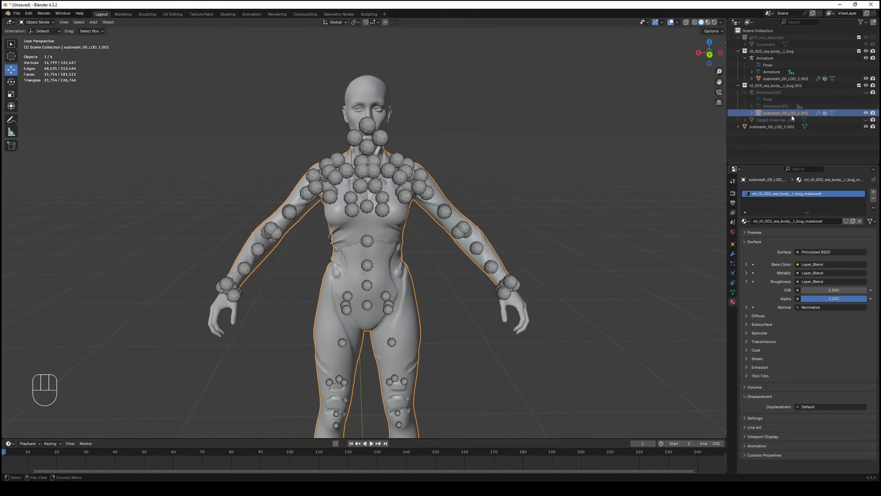
mouse_move(604, 197)
middle_mouse_down()
mouse_move(500, 204)
mouse_move(610, 203)
middle_mouse_up()
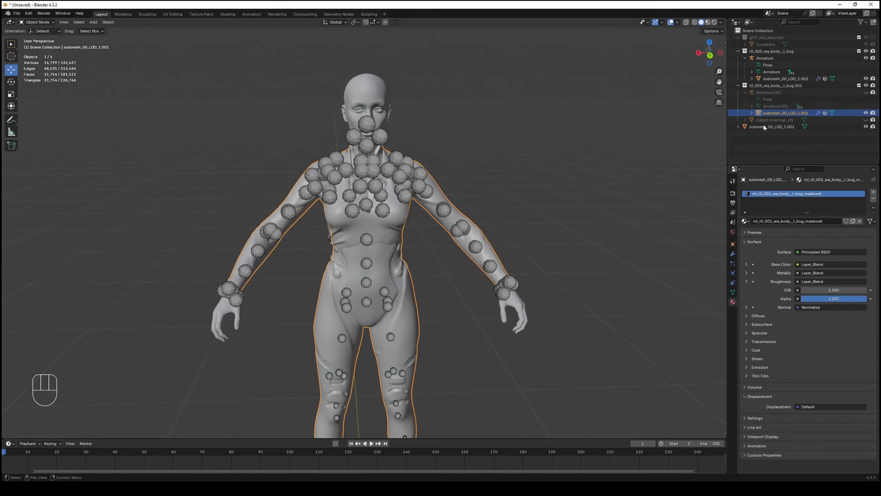
left_click(866, 58)
mouse_move(535, 152)
middle_mouse_down()
mouse_move(526, 189)
mouse_move(449, 188)
middle_mouse_up()
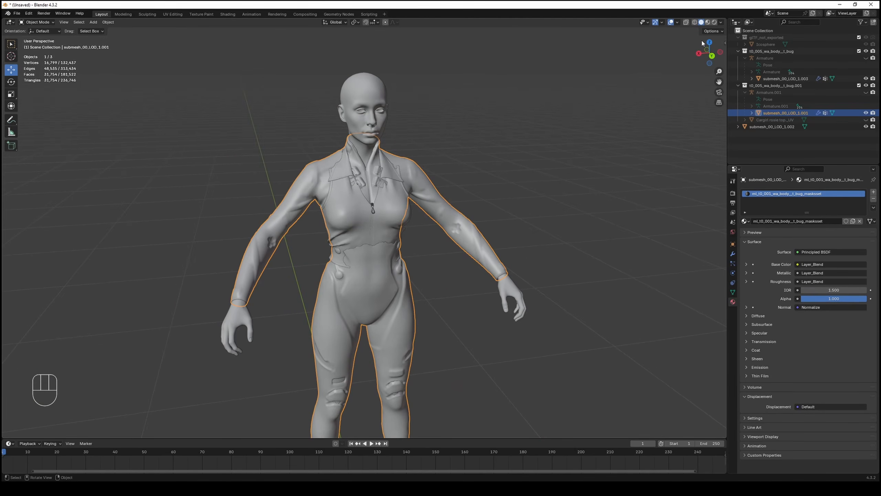
- Set the viewport shading color to Random to tell the overlapping meshes apart, and clear the selection
left_click(721, 22)
left_click(715, 133)
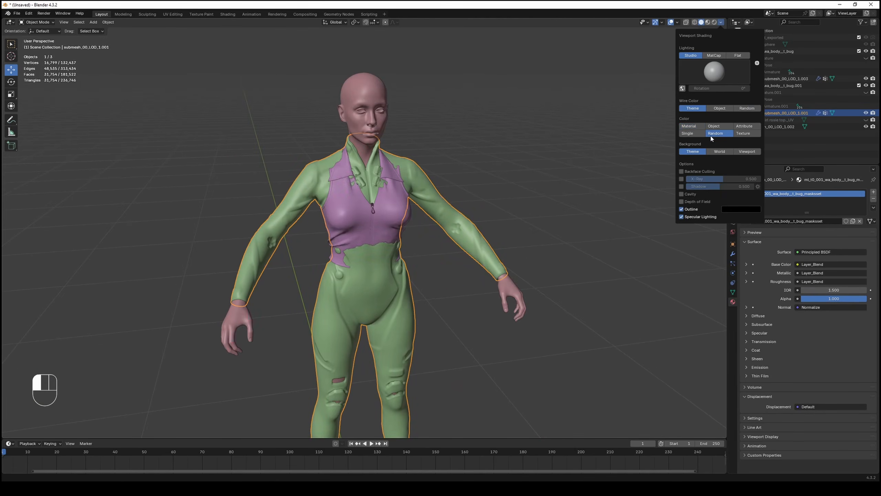
left_click(514, 189)
middle_click_drag(514, 190, 376, 213)
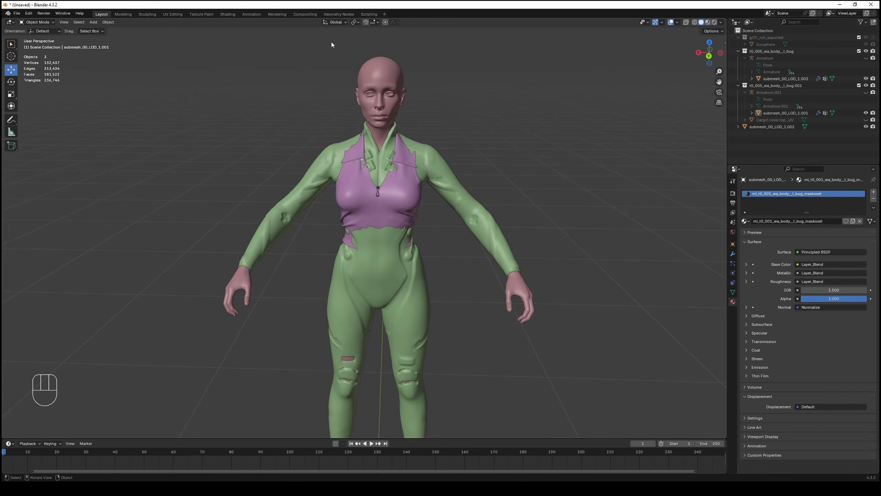
- Select the garment top and delete all of its vertex groups
left_click(385, 137)
left_click(380, 199)
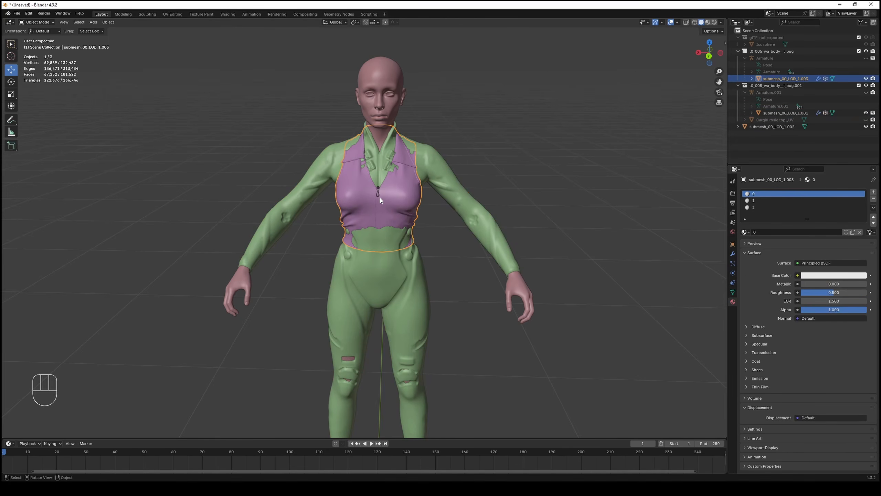
left_click(733, 293)
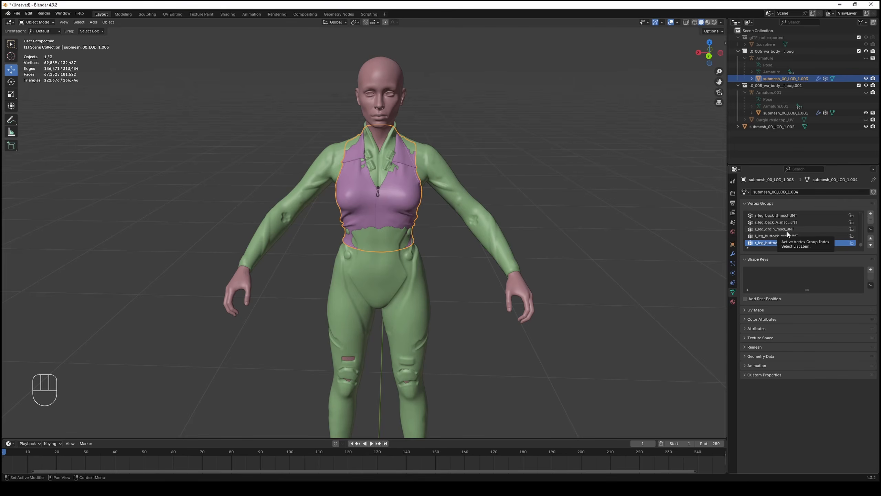
left_click(870, 229)
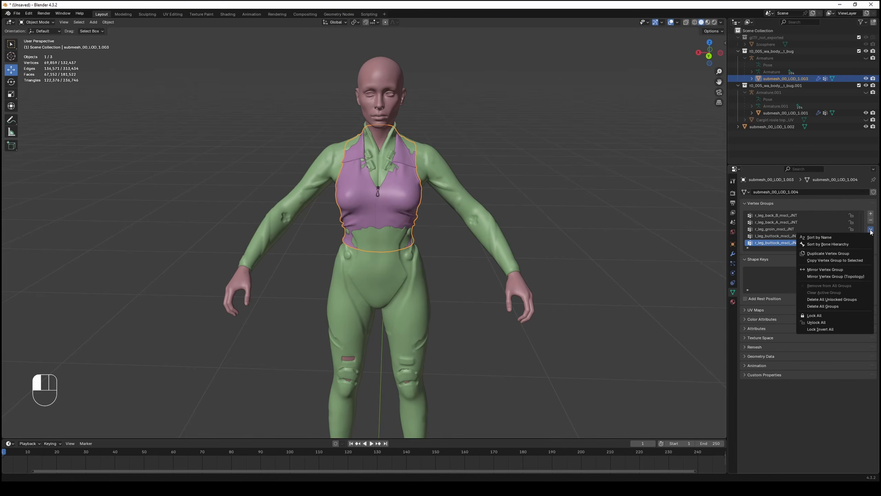
left_click(828, 306)
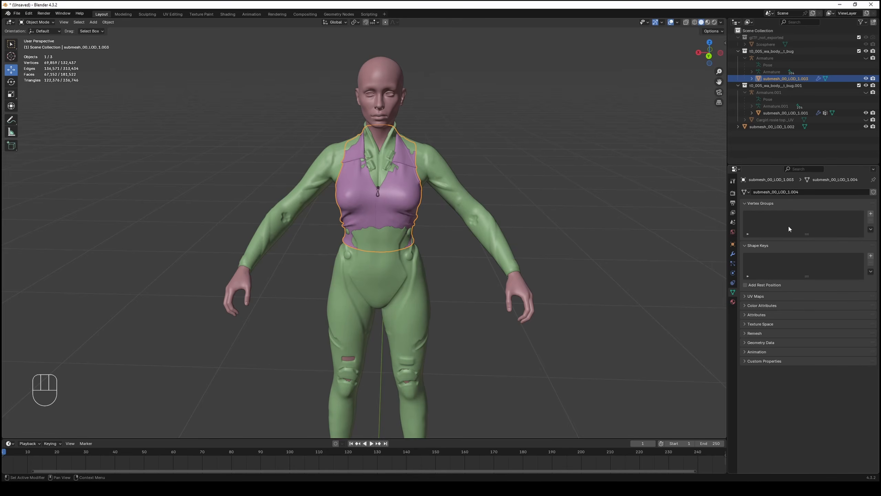
- Transfer weights from the bodysuit mesh submesh_00_LOD_1.001 to the garment top submesh_00_LOD_1.003 in Weight Paint mode
left_click(783, 114)
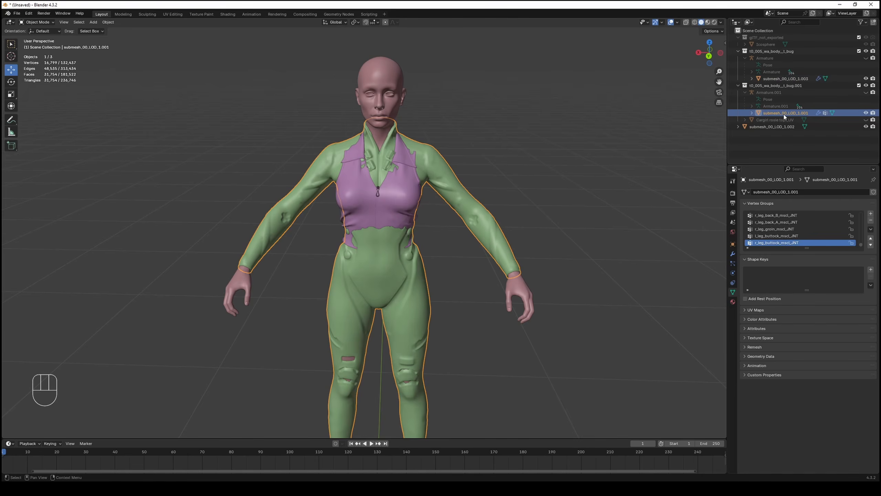
left_click(794, 79, "ctrl")
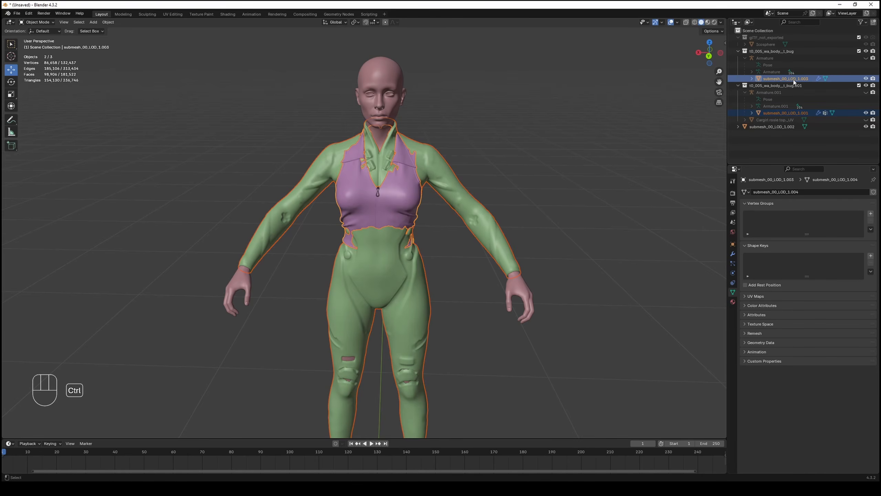
left_click(48, 24)
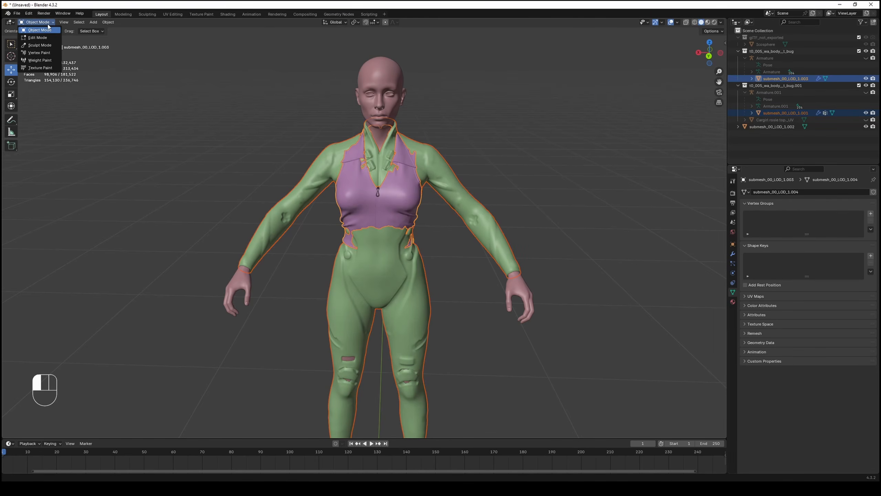
left_click(40, 60)
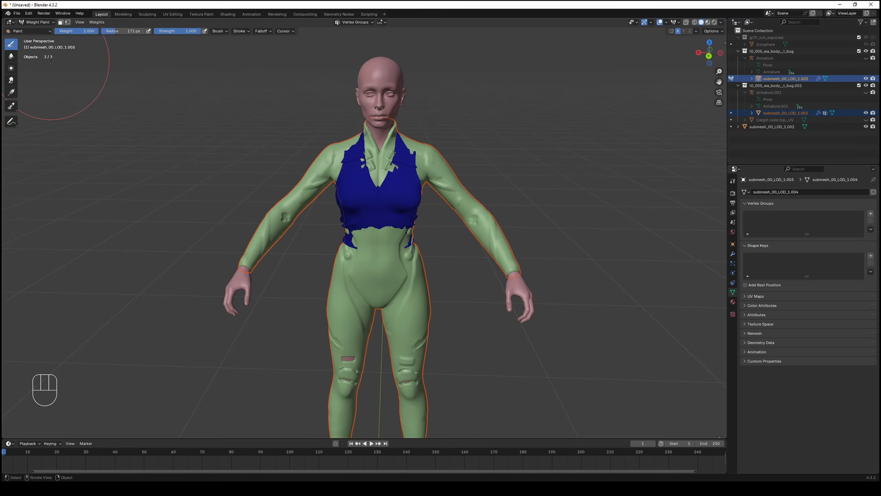
left_click(92, 22)
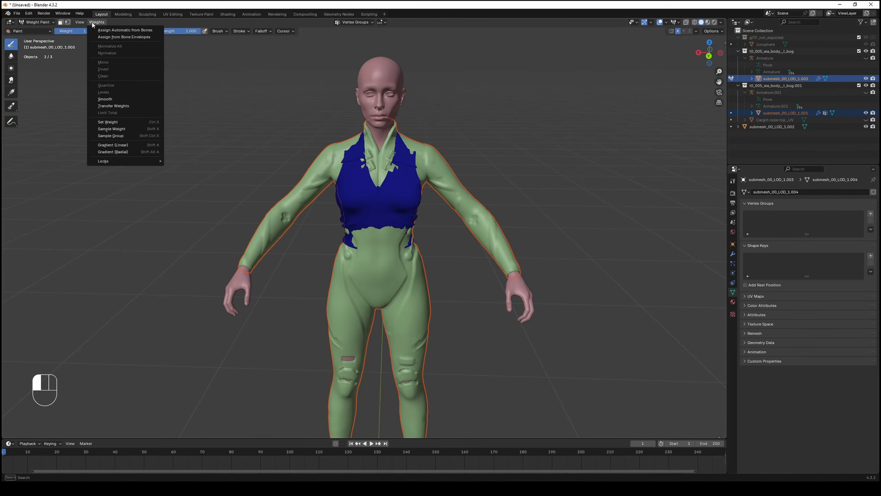
left_click(115, 106)
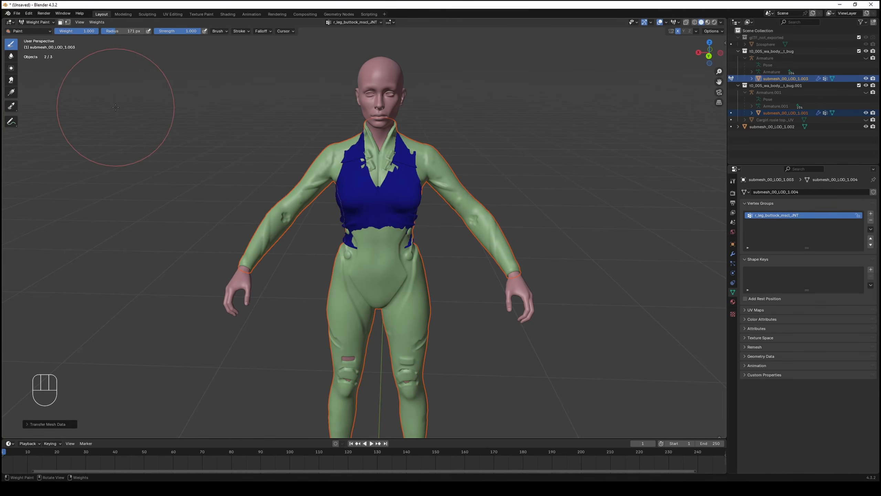
- Set the weight transfer's vertex mapping to Nearest Face Interpolated and its source layers selection to By Name
left_click(26, 424)
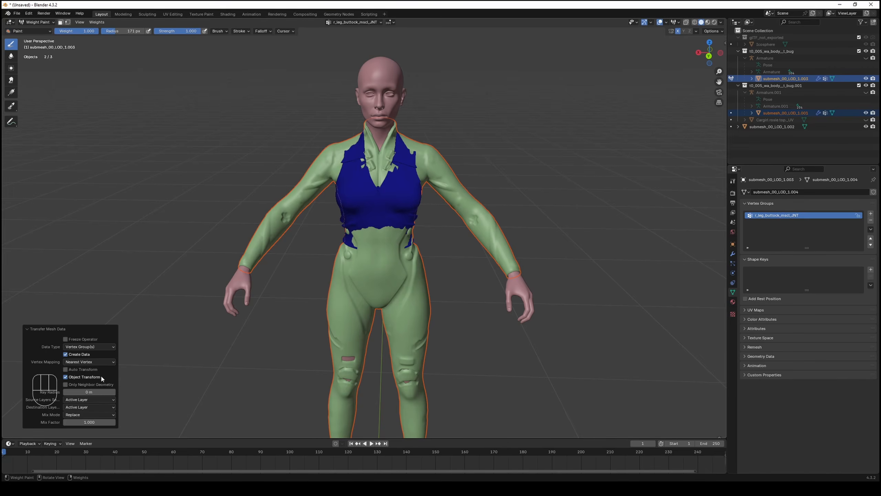
left_click(105, 363)
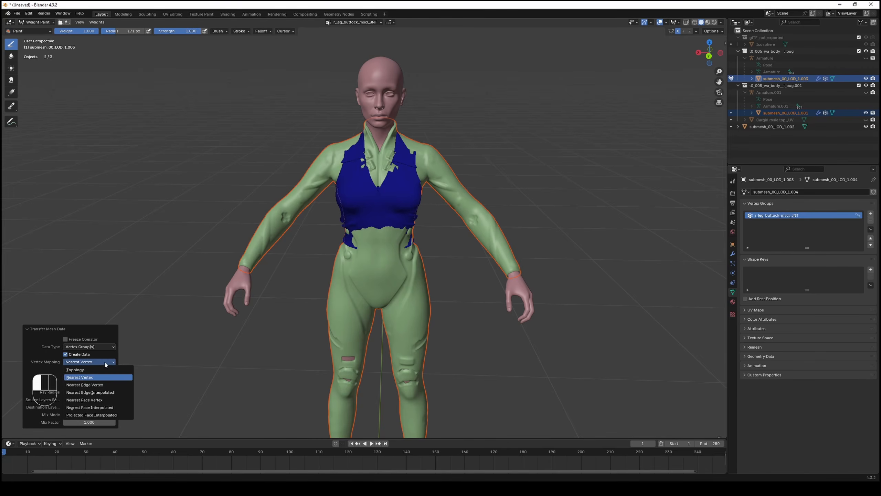
left_click(100, 408)
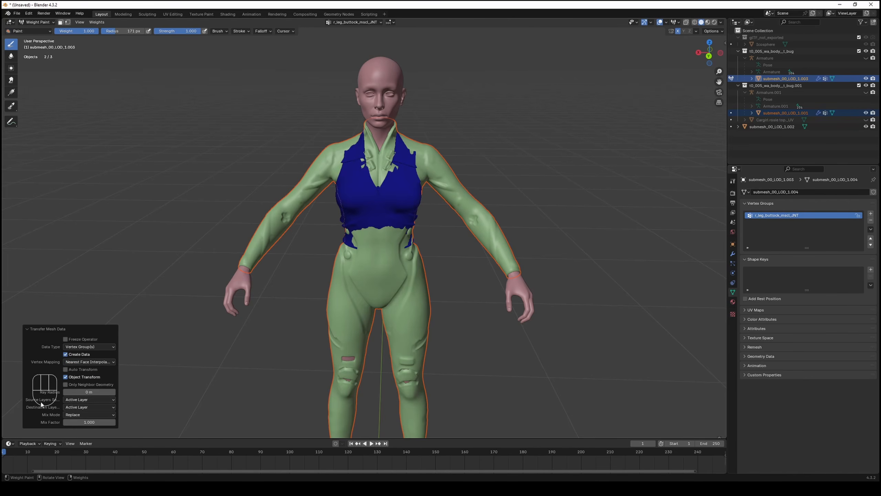
left_click(85, 401)
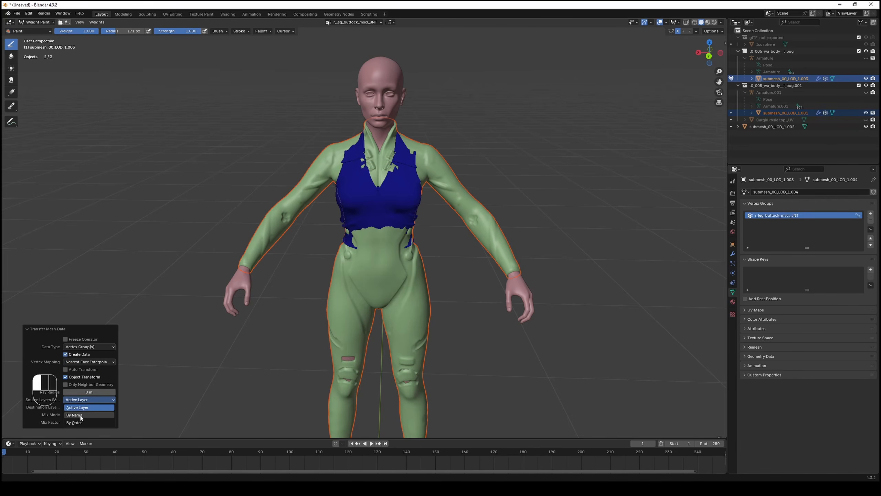
left_click(81, 415)
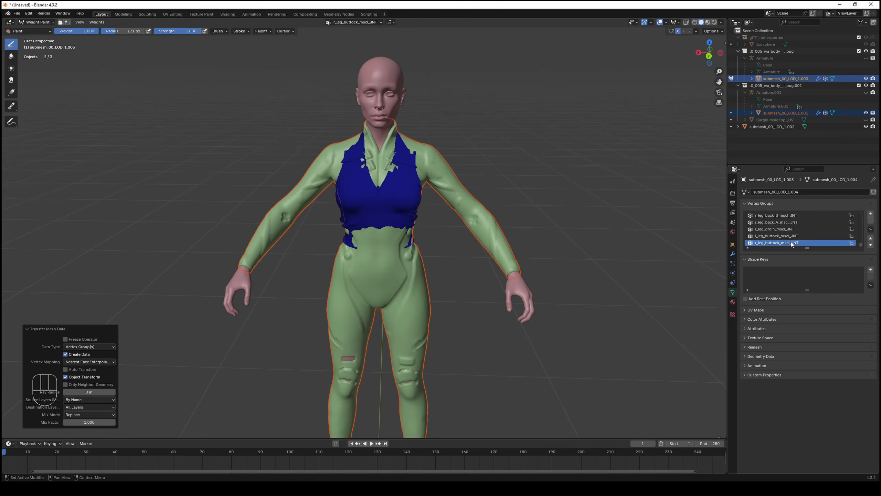
- Examine the transferred vertex groups on the garment top, including the Spine3 weights, and return to Object Mode
scroll(792, 244, "up", 1)
scroll(792, 243, "up", 6)
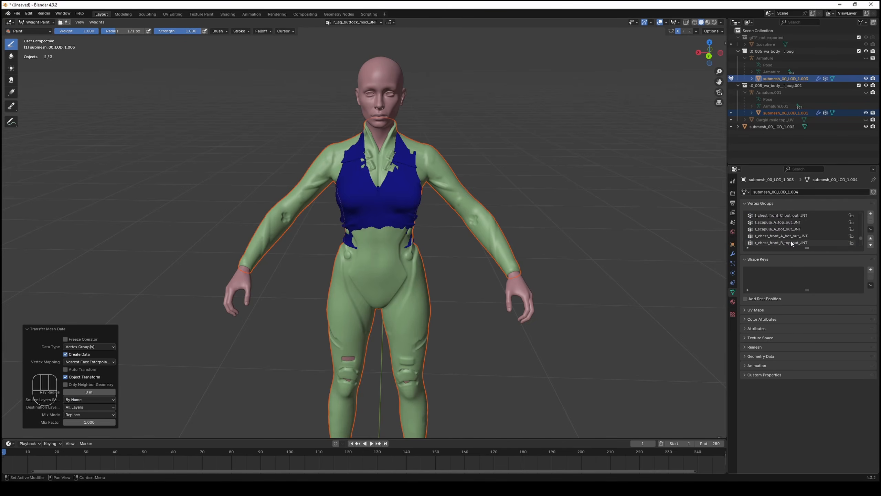
scroll(792, 244, "up", 3)
scroll(792, 244, "up", 5)
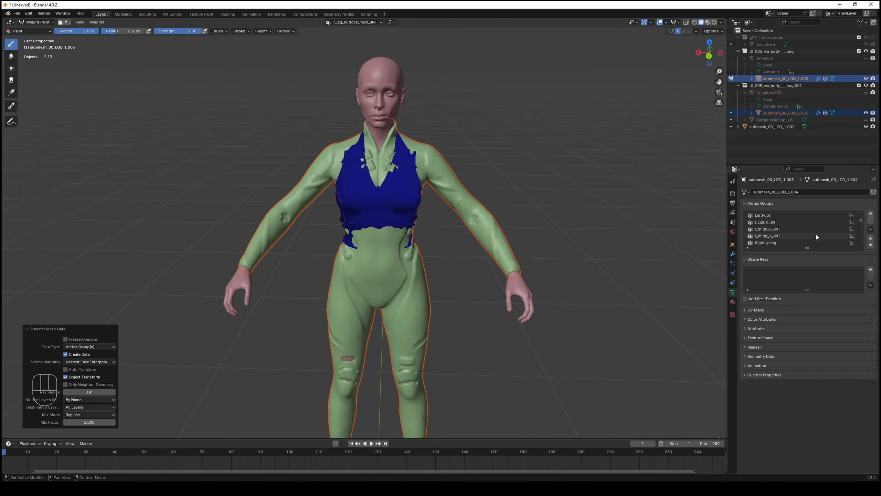
left_click_drag(860, 221, 861, 248)
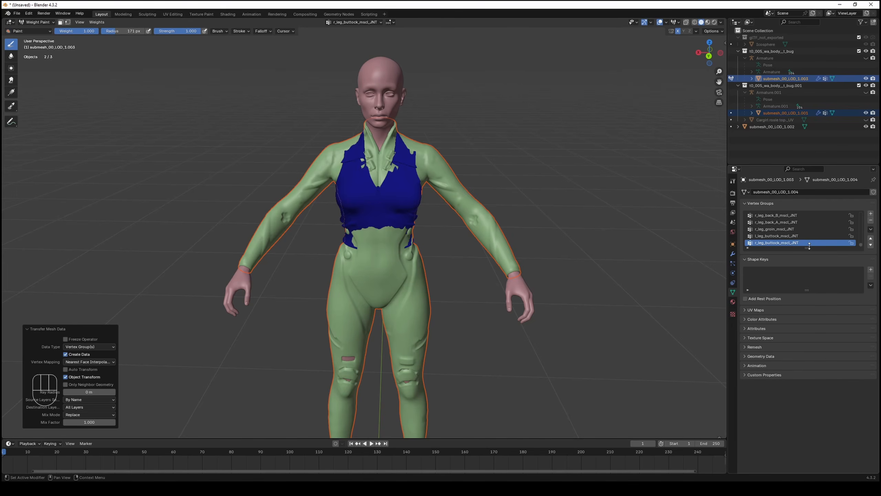
key("Up")
key("Up")
key("Up")
key("Up")
key("Up")
key("Up")
key("Up")
key("Up")
key("Up")
key("Up")
key("Up")
key("Up")
key("Up")
key("Up")
key("Up")
key("Up")
key("Up")
key("Up")
key("Up")
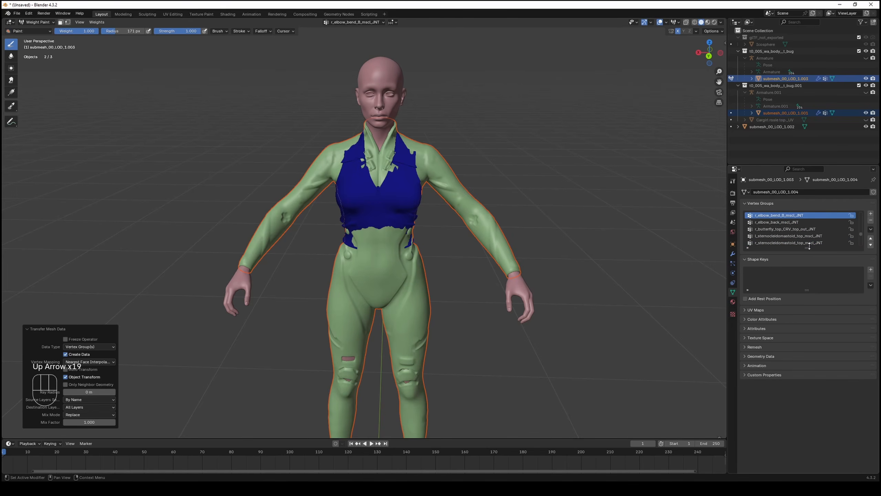
key("Up")
key("Up")
key("Up")
key("Up")
key("Up")
key("Up")
key("Up")
key("Up")
key("Up")
key("Up")
key("Up")
key("Up")
key("Up")
key("Up")
key("Up")
key("Up")
key("Up")
key("Up")
key("Up")
key("Up")
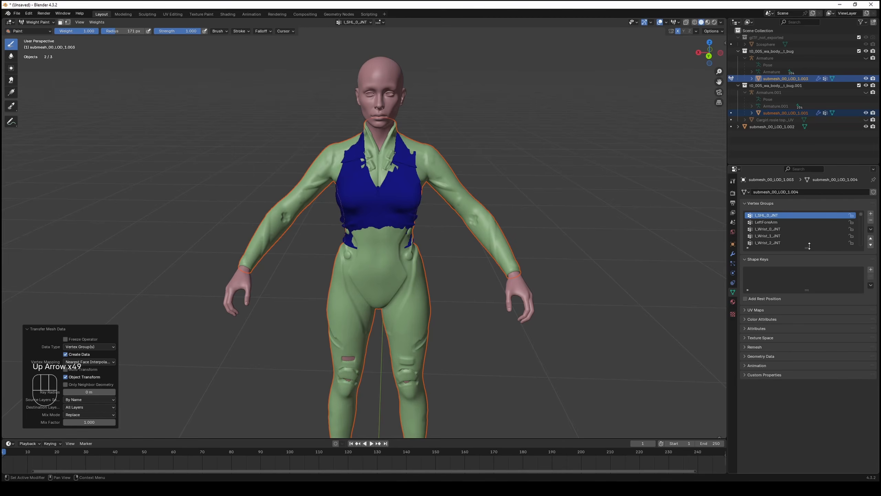
key("Up")
key("Up")
key("Up")
key("Up")
key("Up")
key("Up")
key("Up")
key("Down")
key("Down")
key("Down")
key("Down")
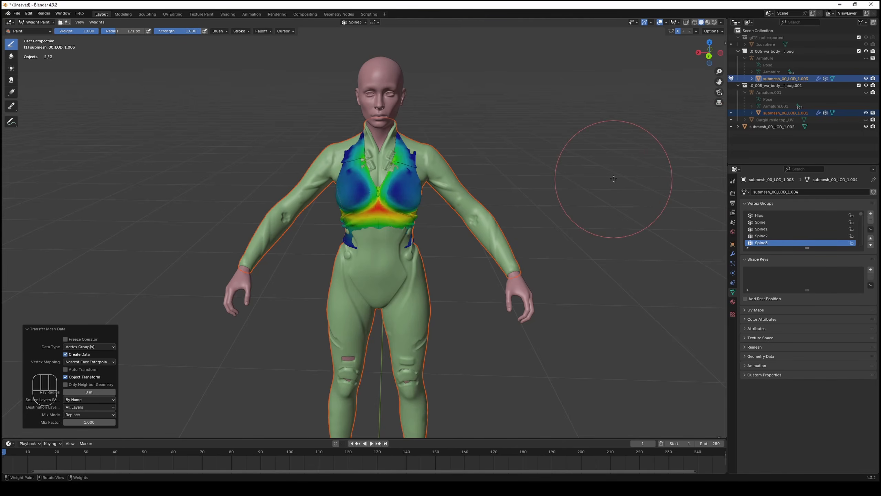
left_click(36, 22)
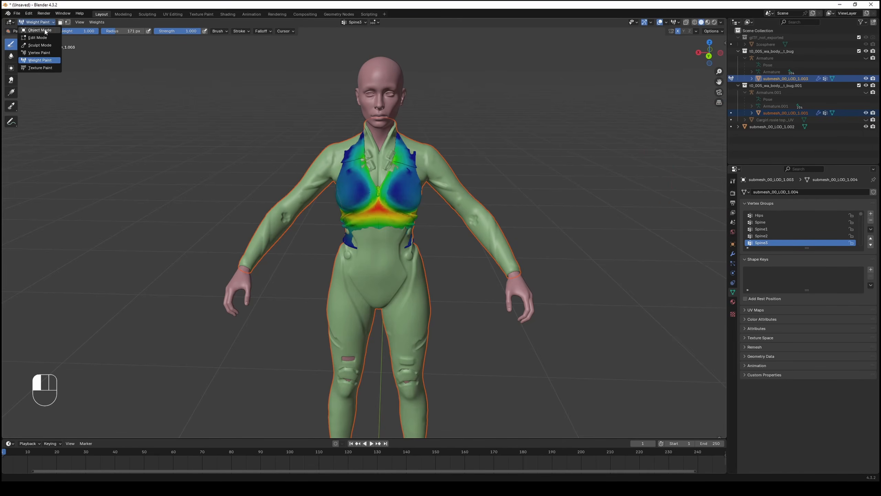
left_click(34, 30)
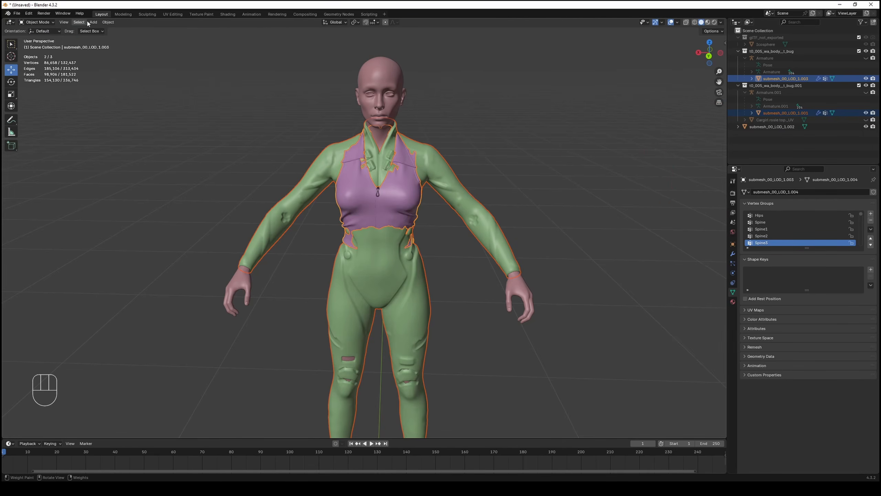
- Separate the whole garment top mesh by material and return to Object Mode
left_click(778, 79)
key("Tab")
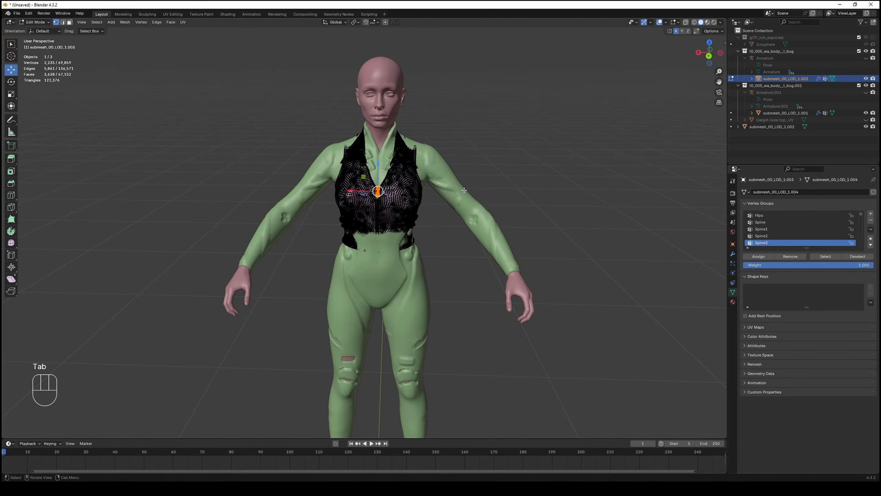
key("a")
key("q")
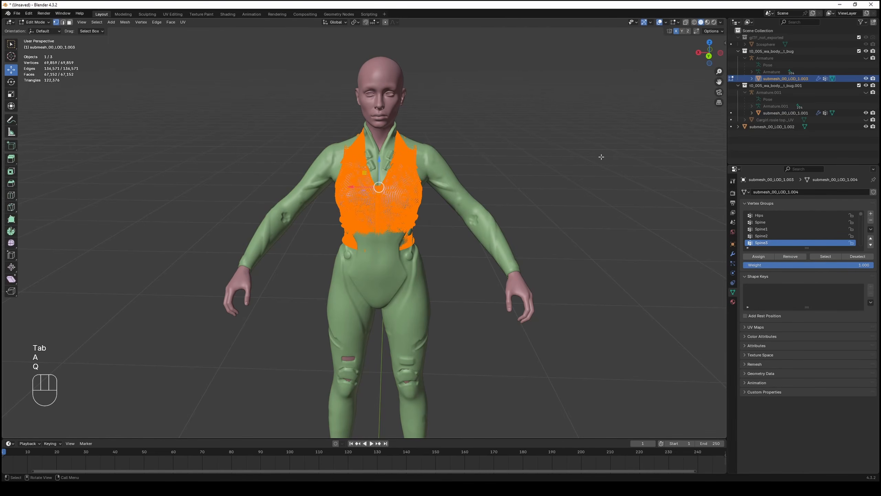
key("a")
key("p")
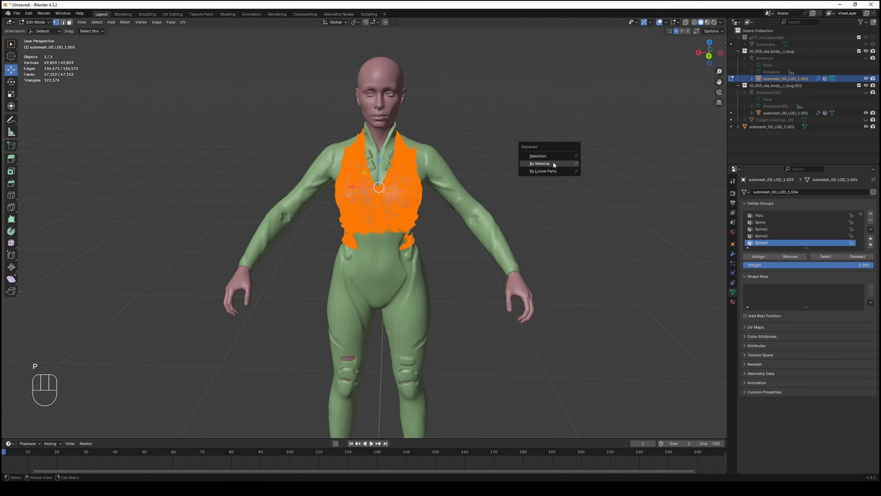
left_click(541, 164)
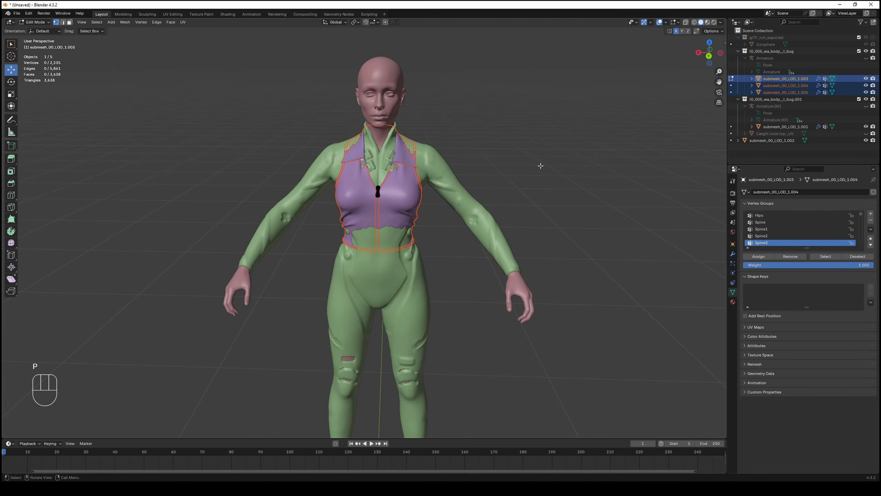
left_click(37, 22)
left_click(43, 30)
- Check the material of the separated zipper pull and rename the object as submesh_02_LOD_1.003
left_click(378, 191)
left_click(732, 302)
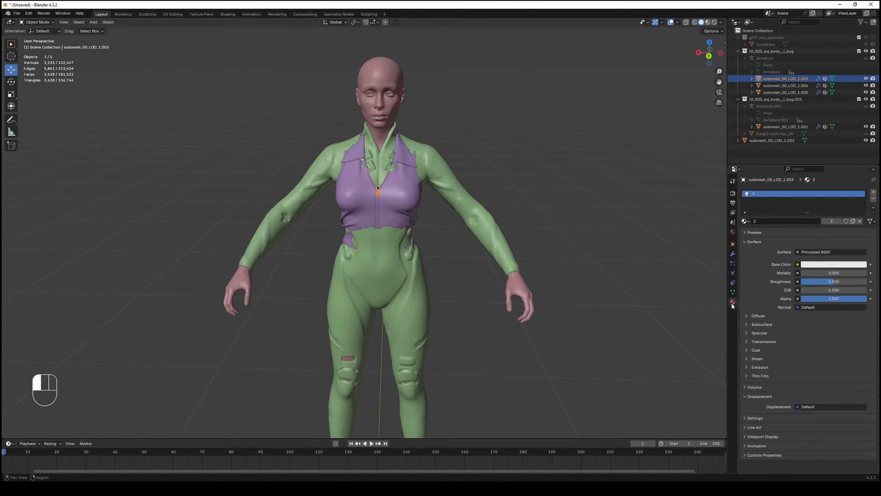
double_click(786, 79)
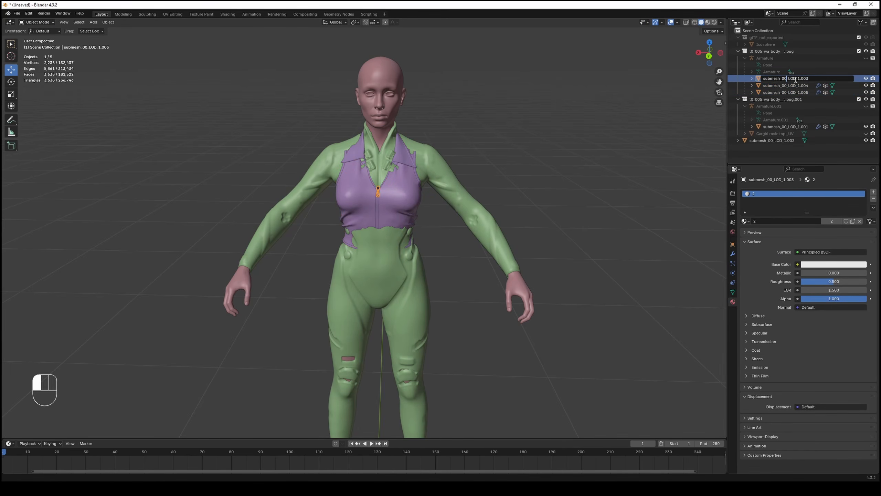
key("BackSpace")
type("2")
- Rename the collar and trim object with material 1 as submesh_01_LOD_1.005
left_click(787, 85)
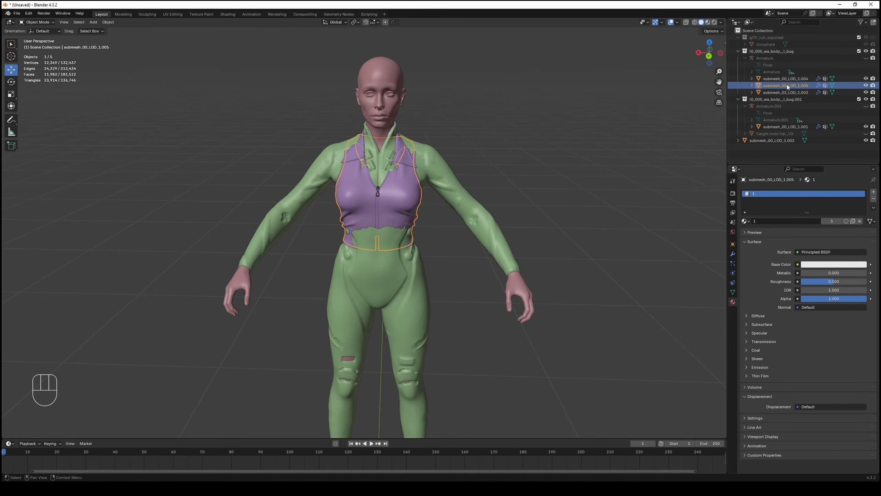
double_click(786, 86)
left_click(785, 85)
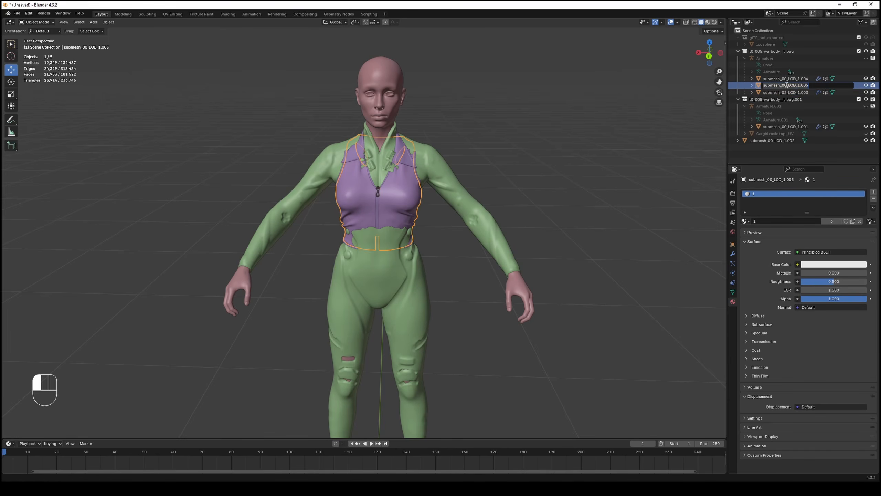
key("BackSpace")
type("1")
- Select the main garment object submesh_00_LOD_1.004, and hide and collapse the second body collection
left_click(785, 79)
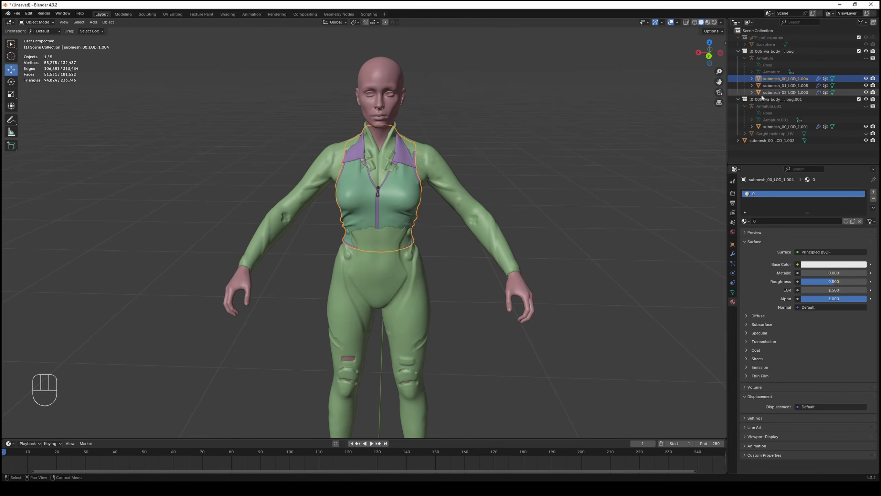
left_click(866, 99)
left_click(738, 99)
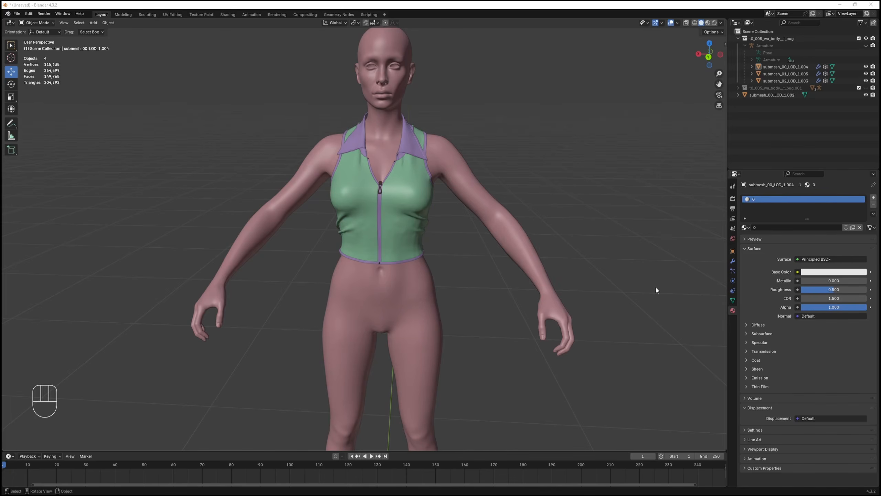
- Try to export the three garment submeshes as Cyberpunk GLB over t0_005_wa_body__t_bug.glb, limited to selected meshes
left_click(786, 66)
left_click(786, 81, "shift")
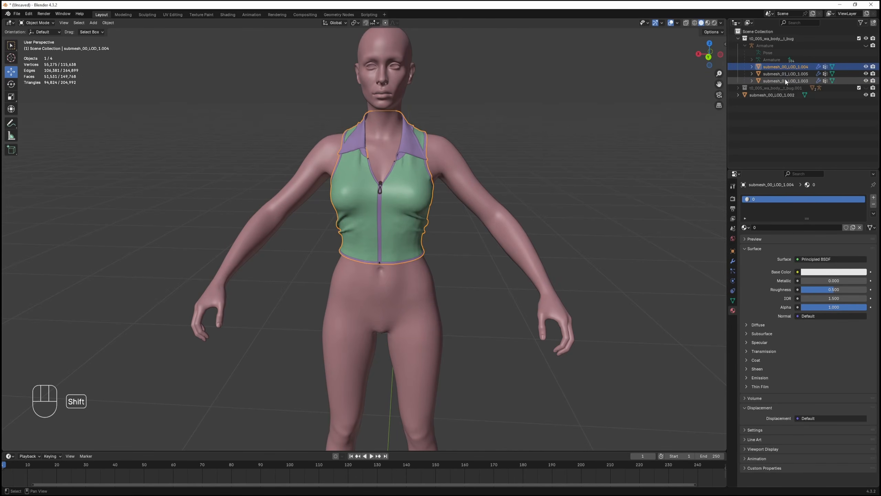
left_click(16, 14)
mouse_move(44, 122)
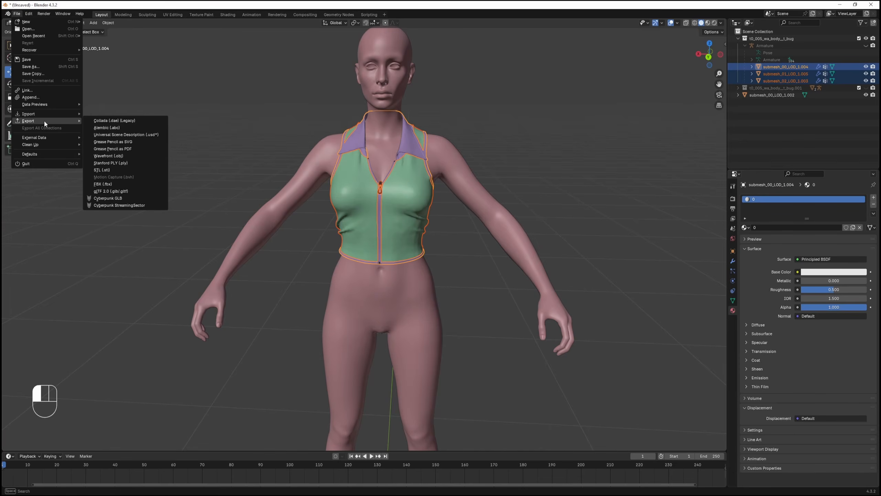
left_click(118, 200)
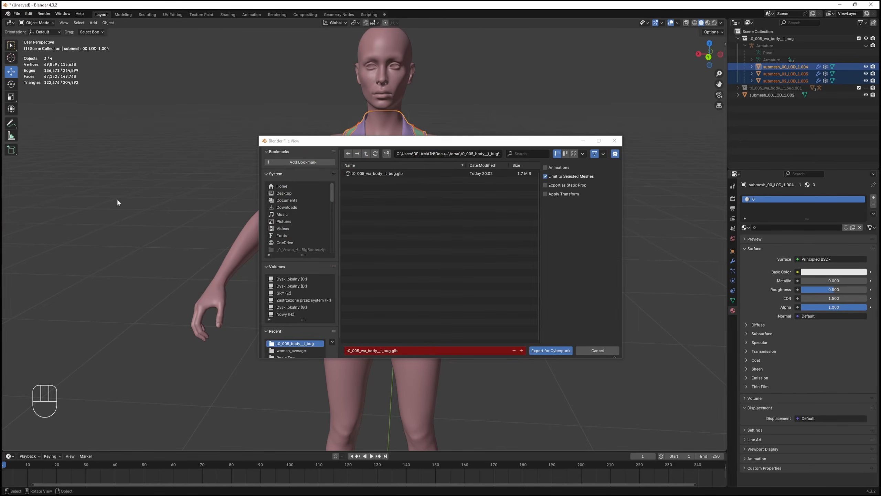
double_click(395, 174)
left_click_drag(347, 177, 475, 184)
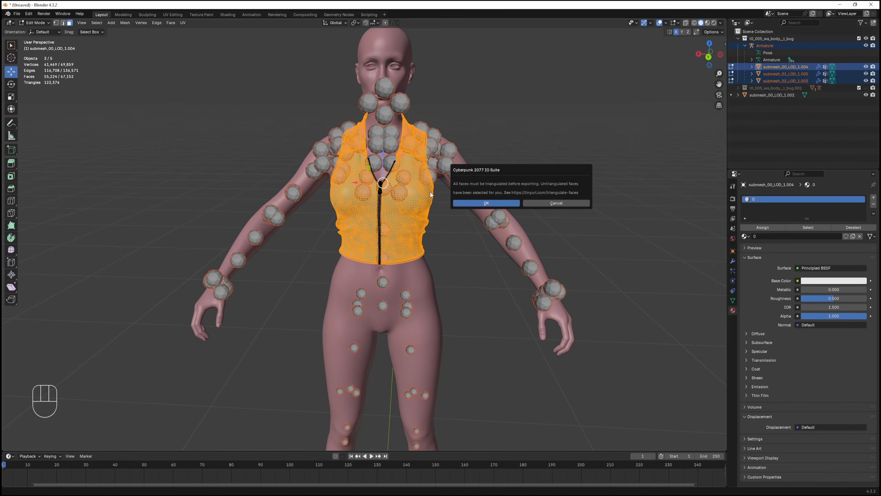
left_click(485, 203)
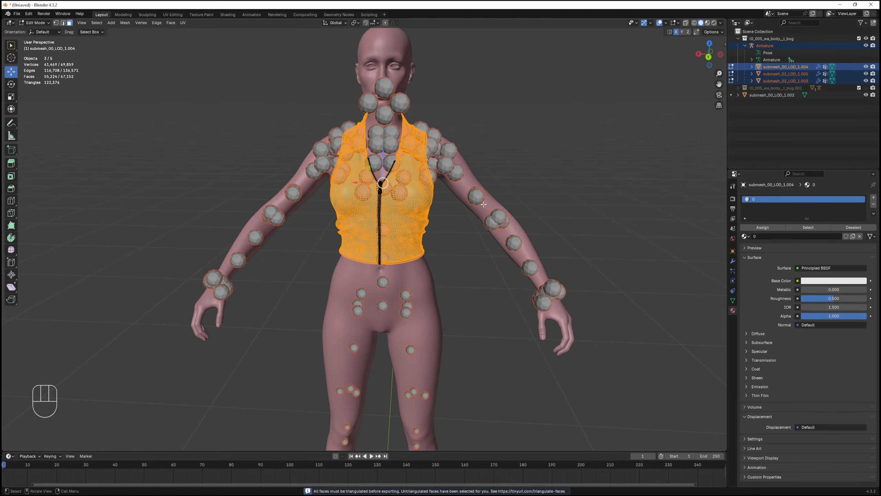
- Select all faces of the three garment submeshes and triangulate them
key("a")
scroll(309, 105, "up", 2)
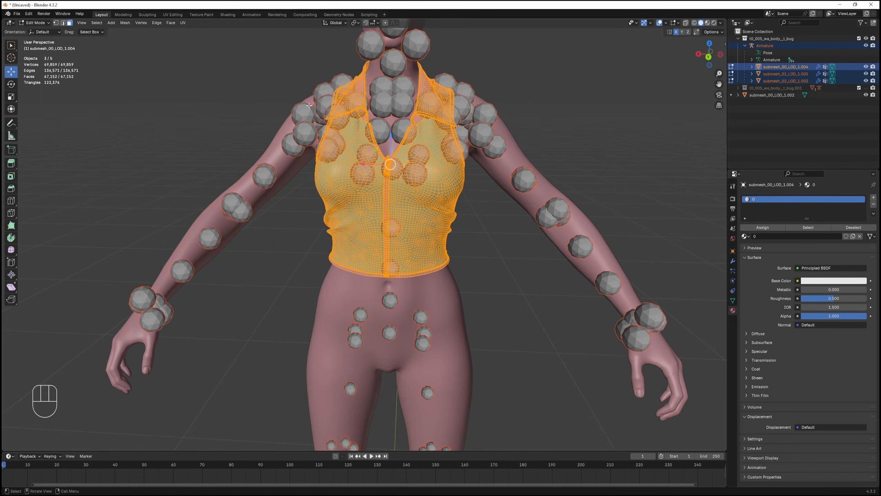
left_click(171, 23)
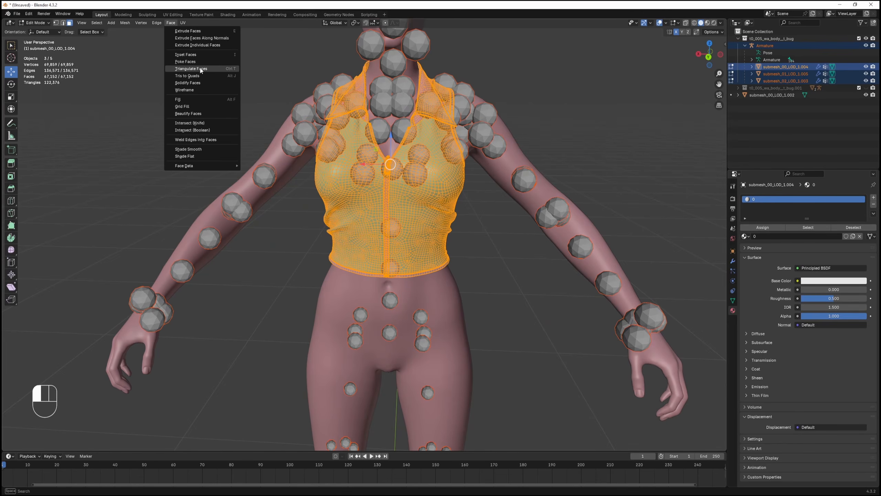
left_click(191, 68)
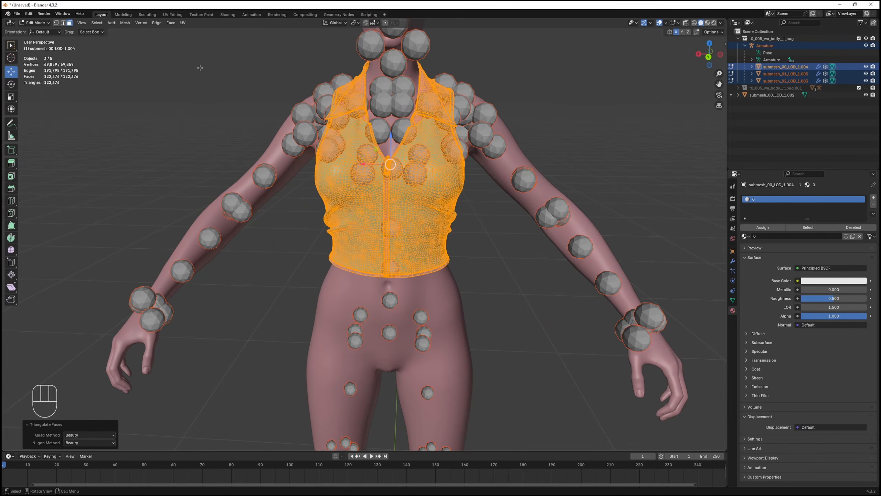
- Export the triangulated garment submeshes as Cyberpunk GLB, overwriting t0_005_wa_body__t_bug.glb
left_click(16, 14)
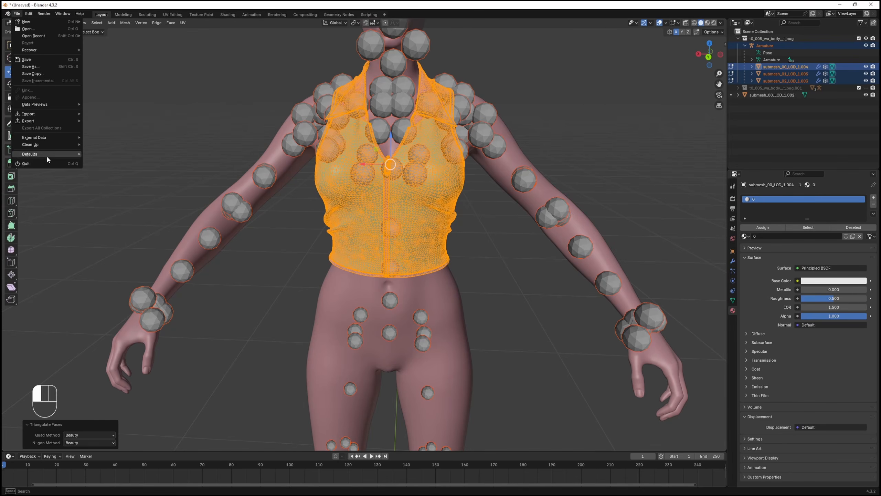
mouse_move(39, 120)
left_click(118, 199)
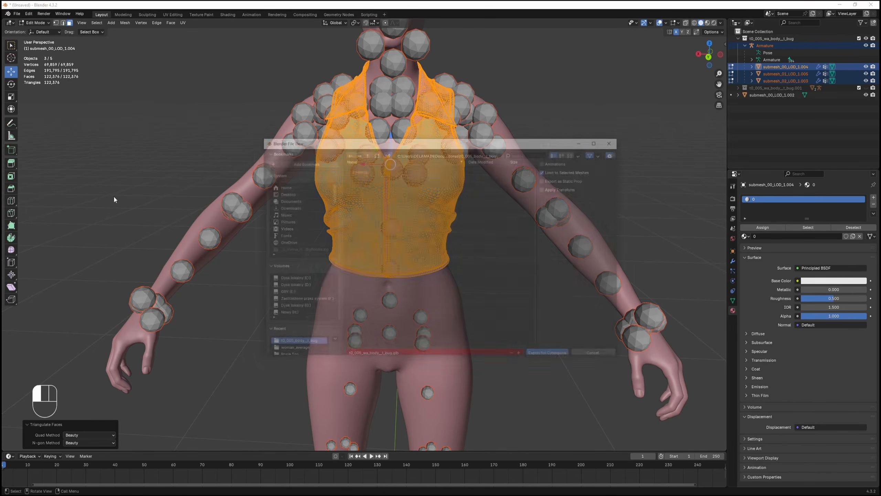
double_click(395, 172)
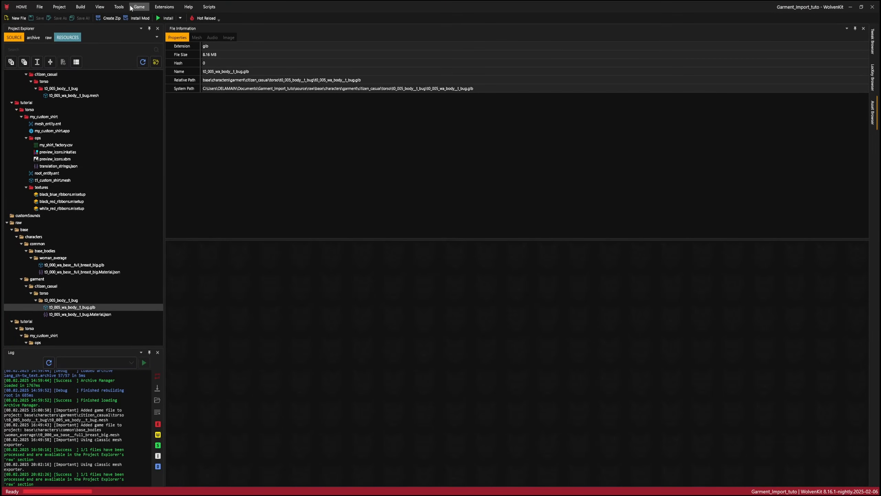
- In WolvenKit, refresh the Import Tool's file list and import only t0_005_wa_body__t_bug.glb with garment support
left_click(119, 8)
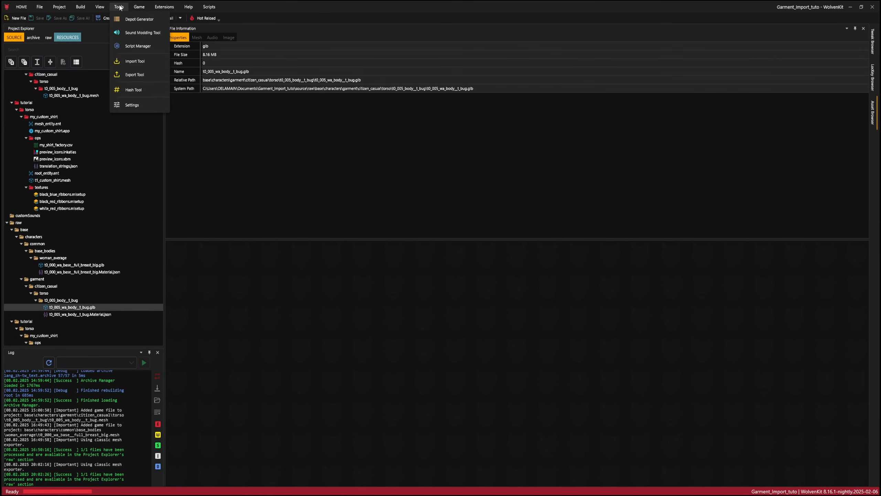
left_click(129, 62)
left_click(246, 161)
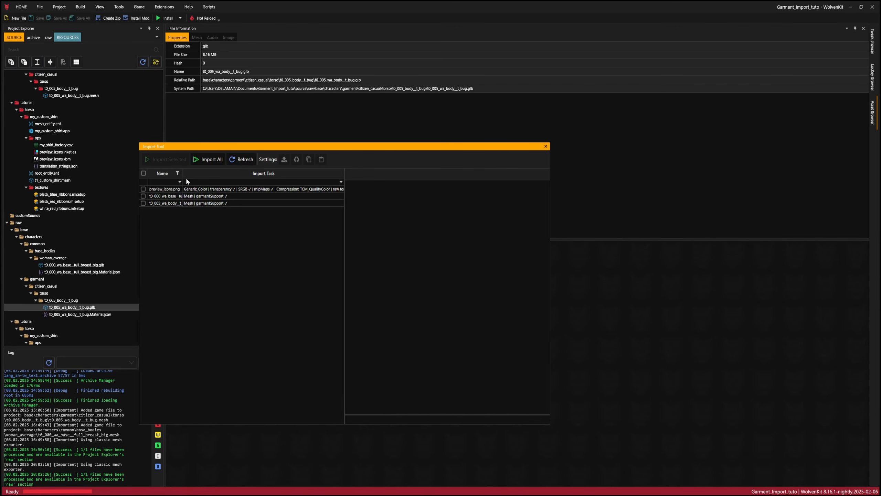
left_click_drag(183, 172, 237, 173)
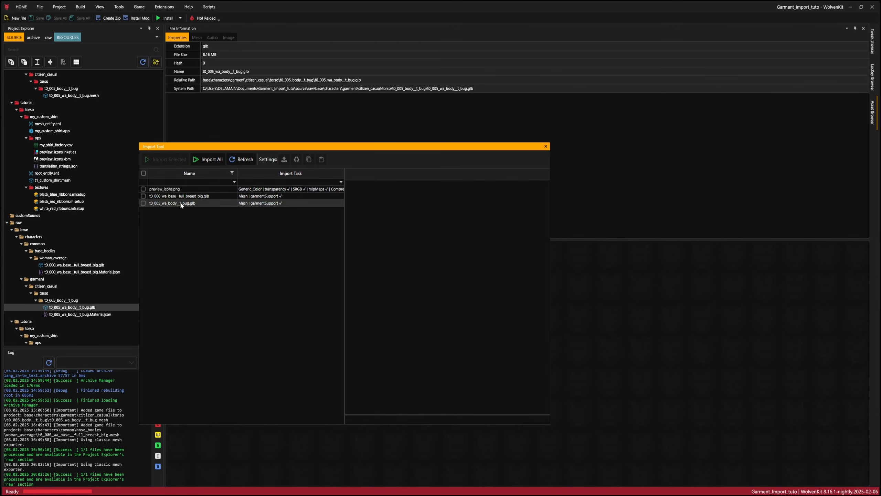
left_click(142, 203)
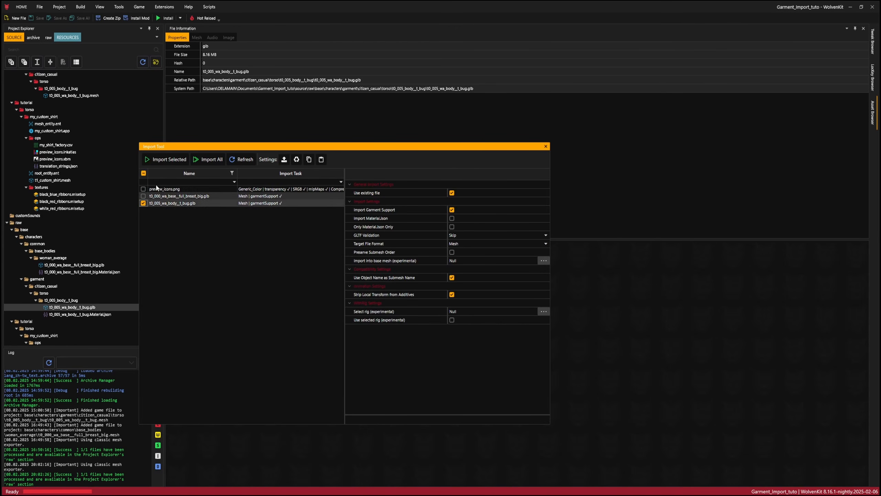
left_click(163, 160)
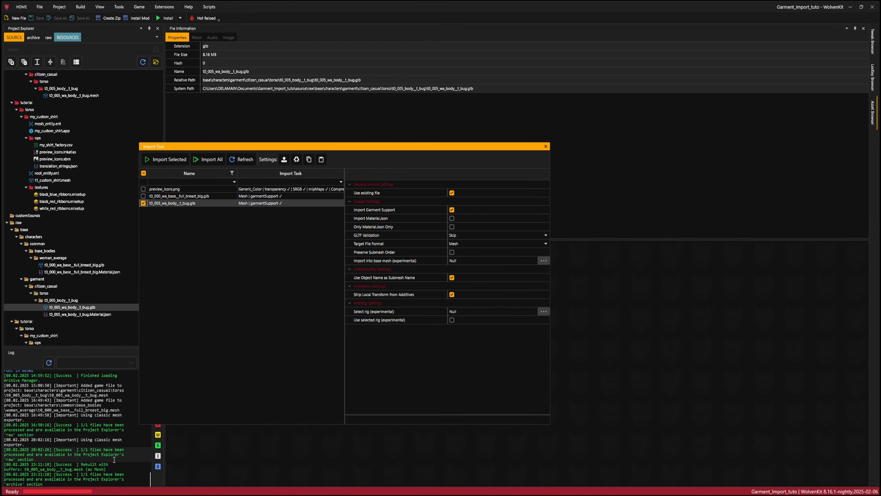
- Preview the reimported t0_005_wa_body__t_bug.mesh in 3D, close the Import Tool and open the mesh file
scroll(99, 246, "up", 1)
left_click(83, 103)
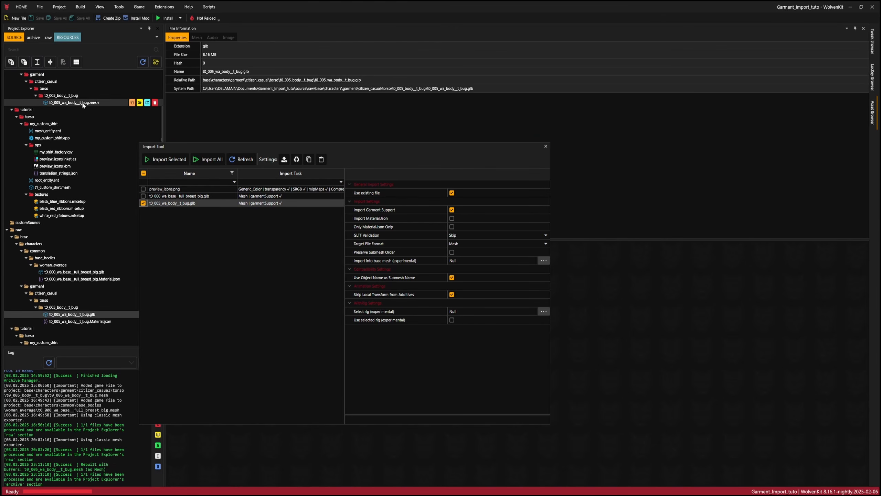
scroll(397, 109, "down", 2)
left_click(545, 147)
mouse_move(566, 148)
right_mouse_down()
mouse_move(464, 150)
mouse_move(553, 144)
right_mouse_up()
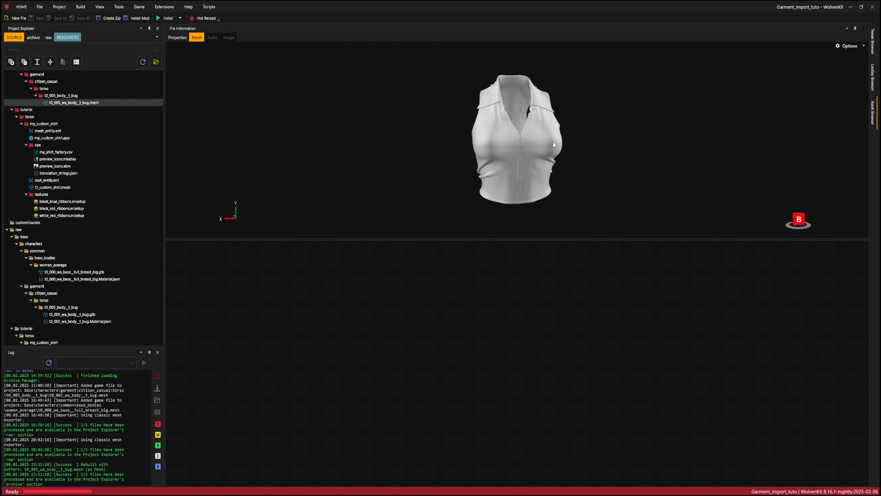
double_click(75, 103)
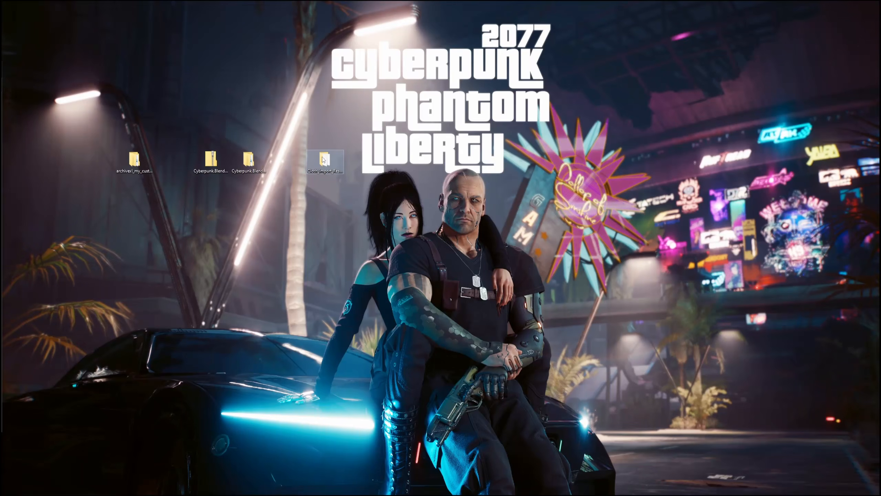
- Open the Cloth_Import_Resources folder on the desktop and copy all the texture and mesh files in it
double_click(321, 161)
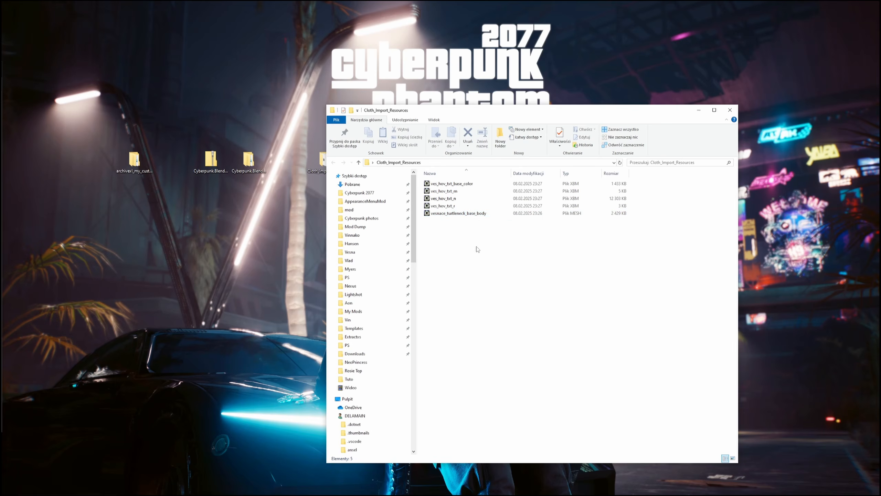
left_click_drag(459, 224, 434, 185)
right_click(435, 187)
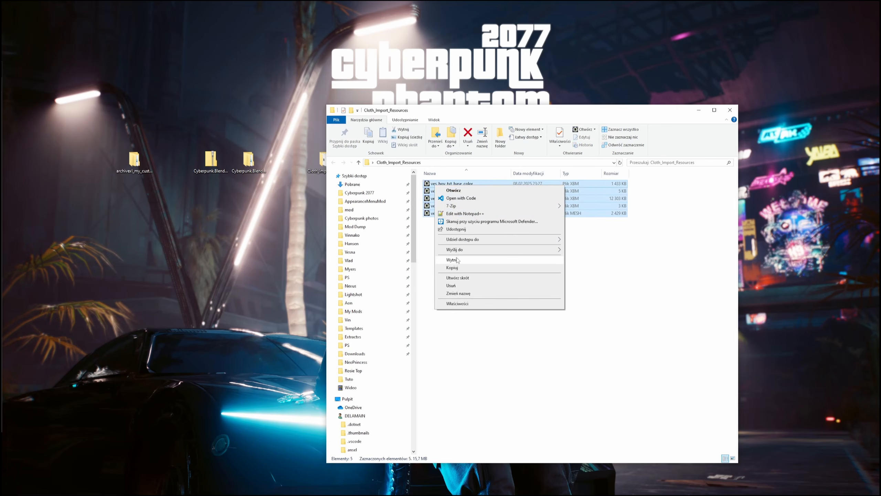
left_click(453, 268)
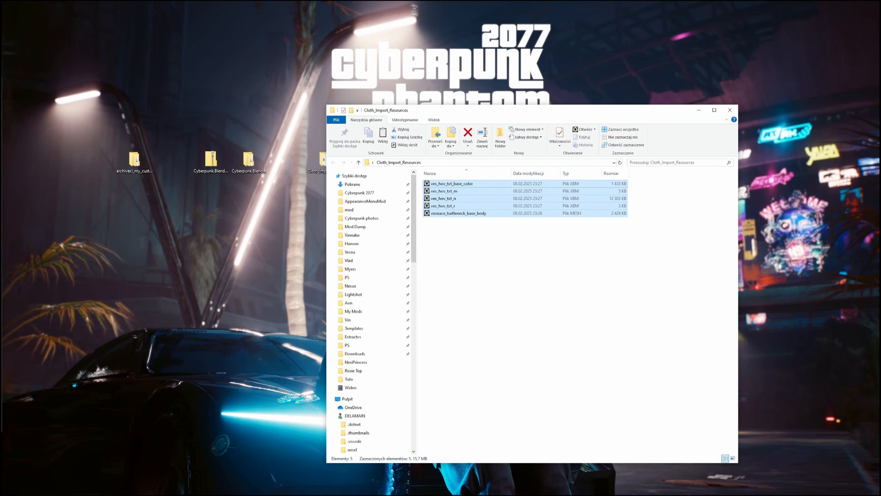
- Open the project's my_custom_shirt textures folder in Windows Explorer from WolvenKit and delete the three ribbons .mlsetup files
key("alt+Tab")
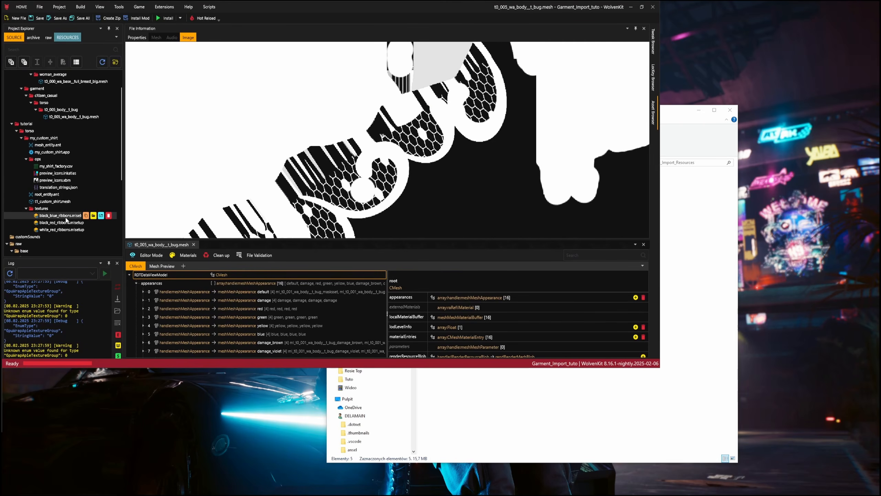
right_click(45, 211)
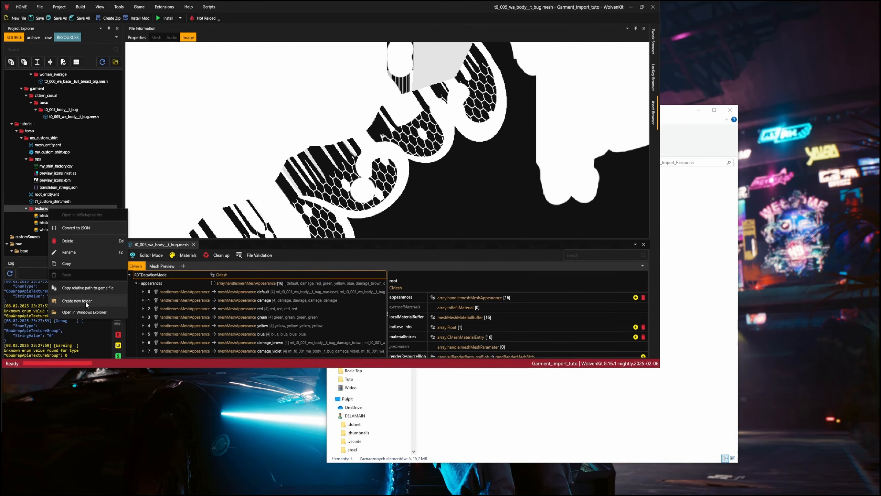
left_click(99, 306)
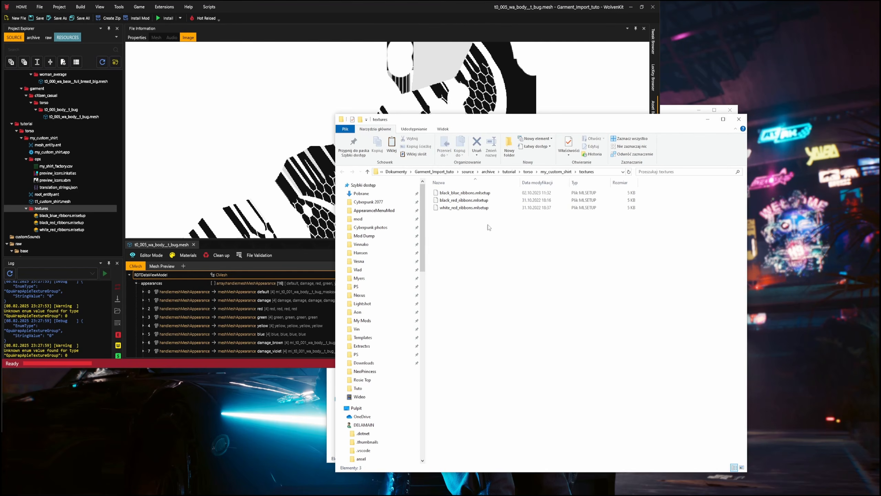
left_click_drag(483, 219, 438, 193)
right_click(439, 193)
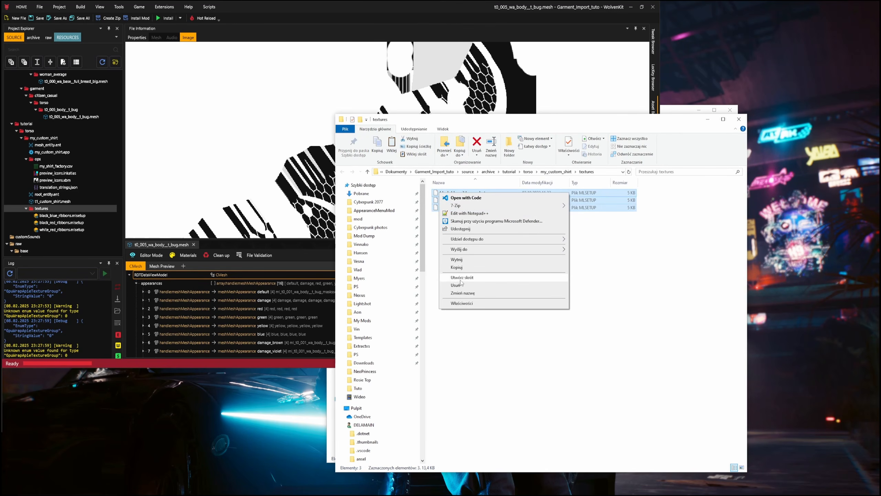
left_click(461, 285)
- Paste the copied resource files into the textures folder, and return to WolvenKit in a maximized window
right_click(461, 257)
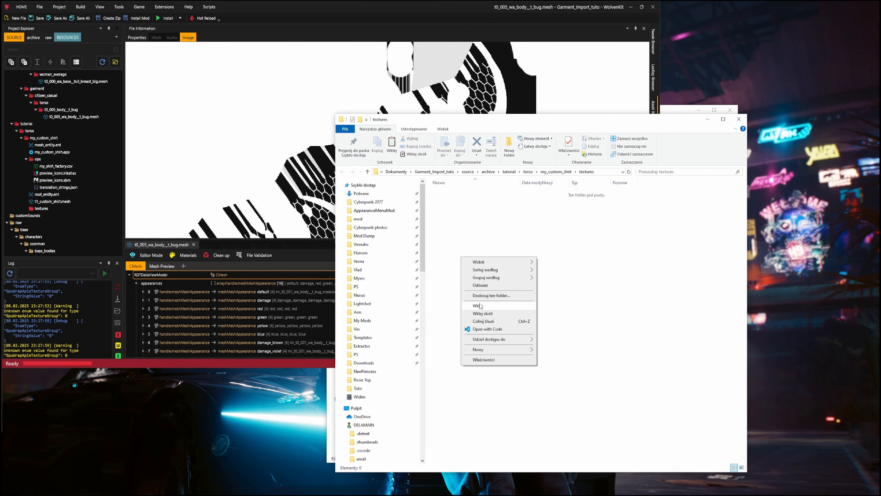
left_click(480, 306)
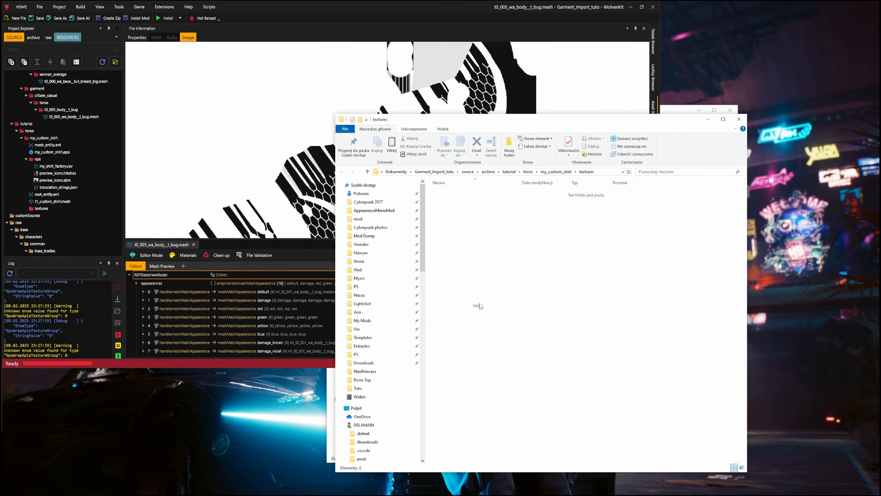
left_click(477, 253)
left_click(708, 119)
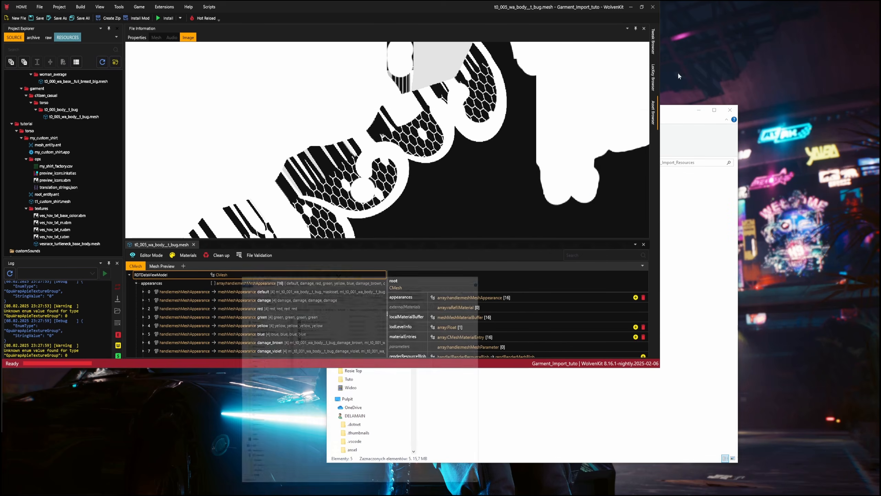
left_click(642, 7)
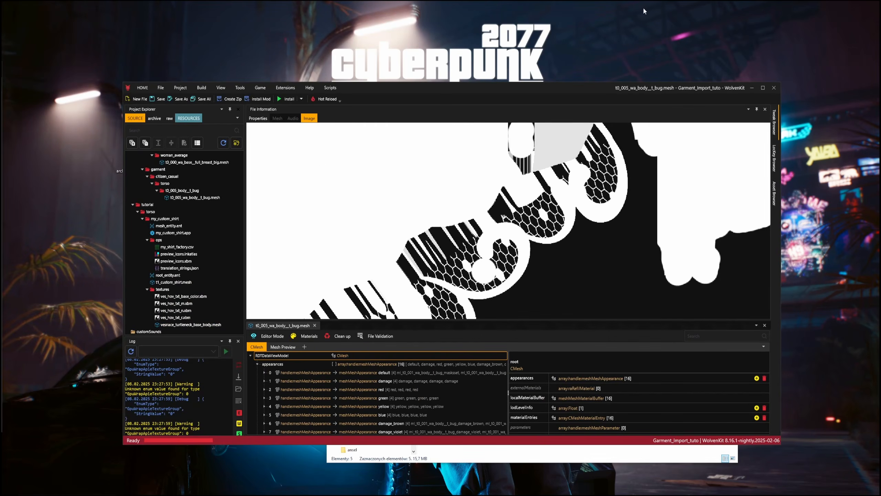
left_click(762, 88)
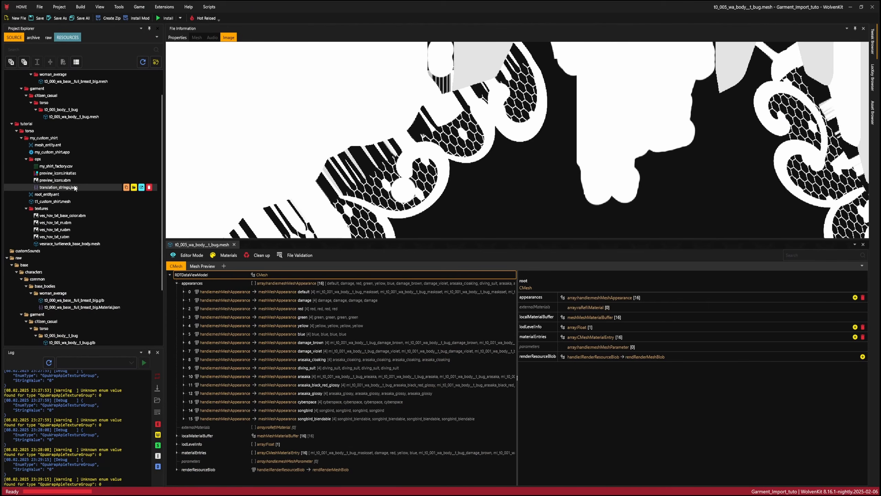
- Preview the ves_hov_txt base color, m and r textures, and close the open t0_005_wa_body__t_bug.mesh file
left_click(61, 223)
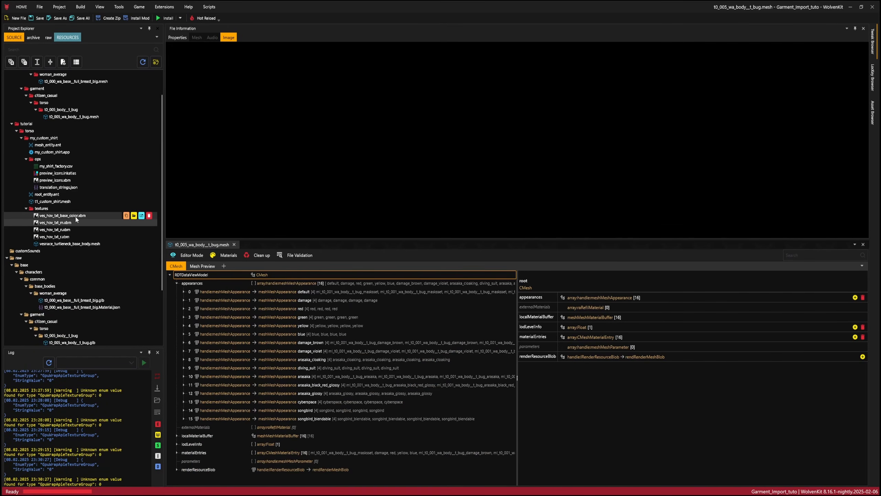
left_click(63, 215)
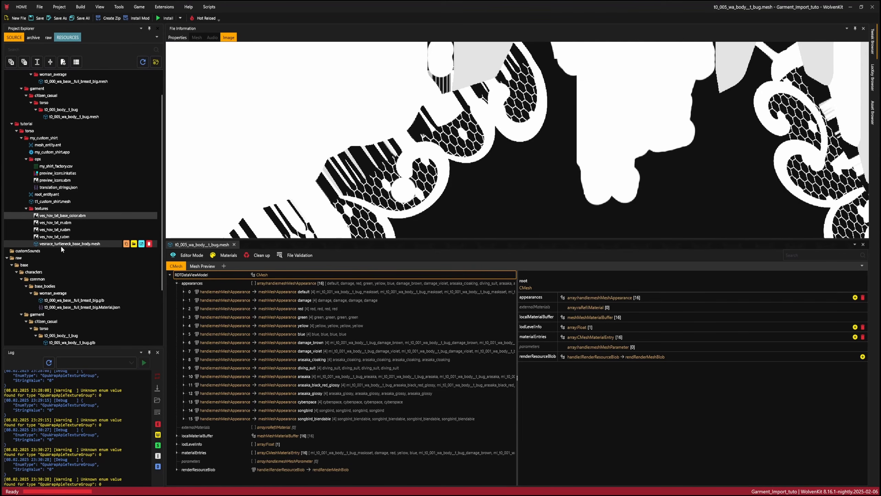
left_click(64, 236)
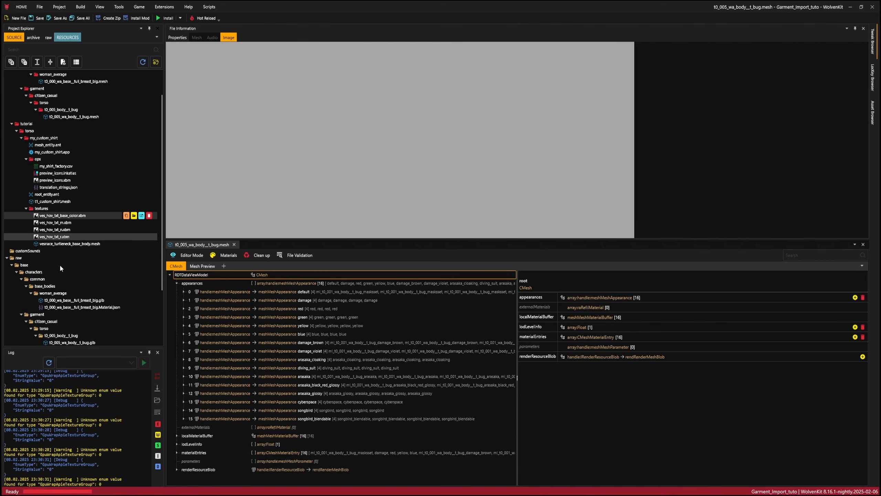
left_click(62, 215)
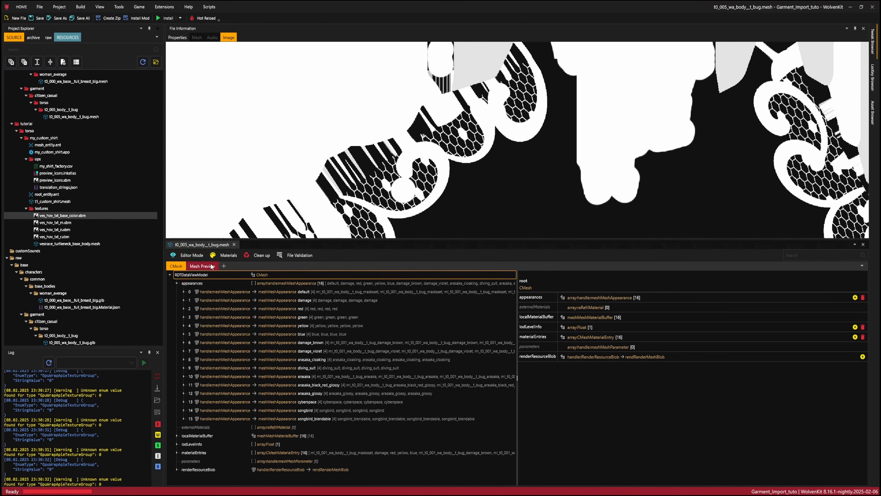
left_click(234, 245)
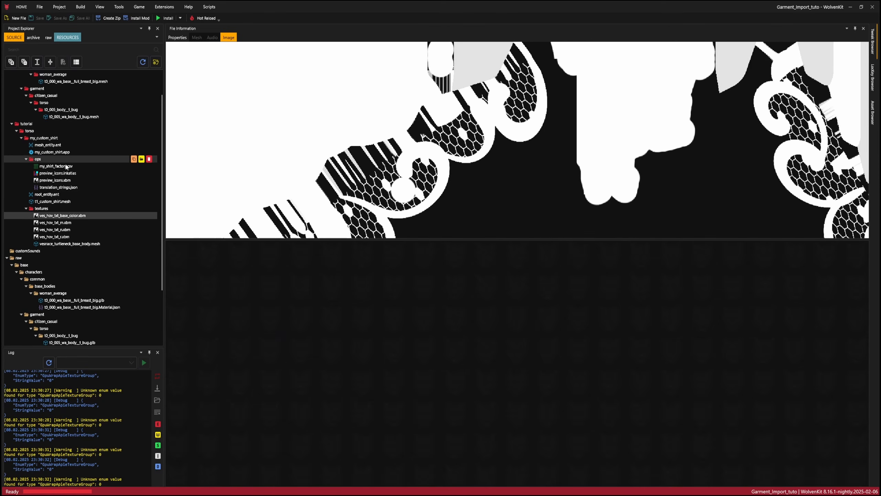
- Copy the file name t1_custom_shirt from the custom shirt mesh's rename dialog, leaving its name as it is
left_click(44, 202)
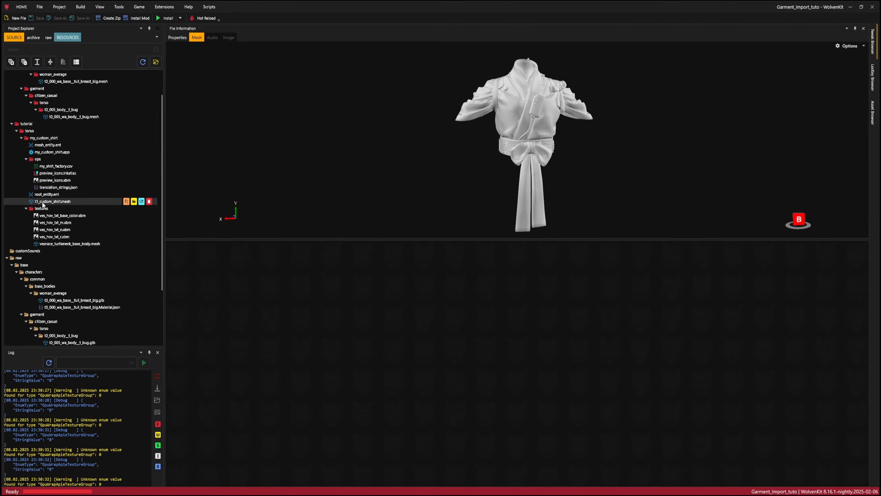
right_click(42, 205)
left_click(71, 246)
key("ctrl+c")
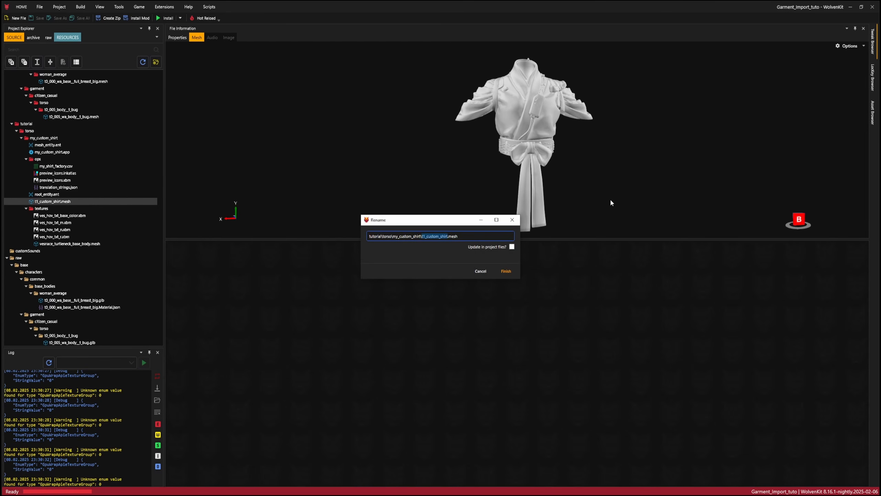
left_click(504, 271)
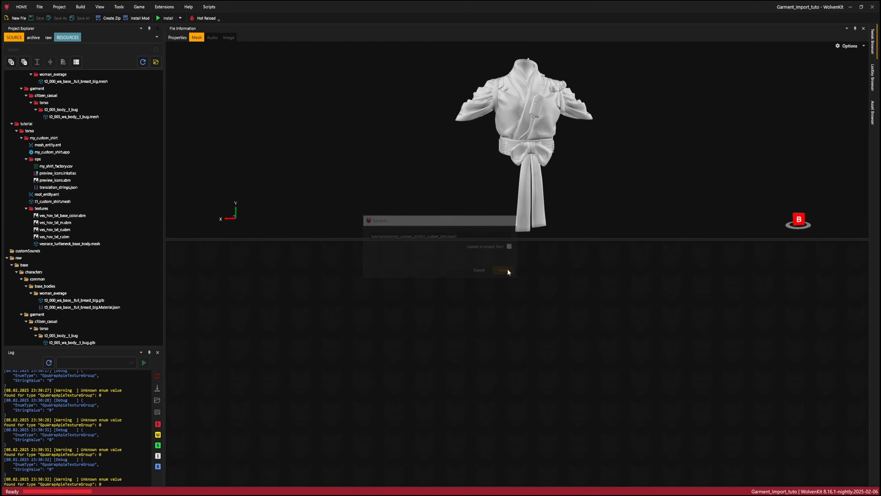
- Rename t0_005_wa_body__t_bug.mesh to t1_custom_shirt.mesh and move it into the my_custom_shirt folder, overwriting the existing mesh
right_click(65, 118)
left_click(87, 163)
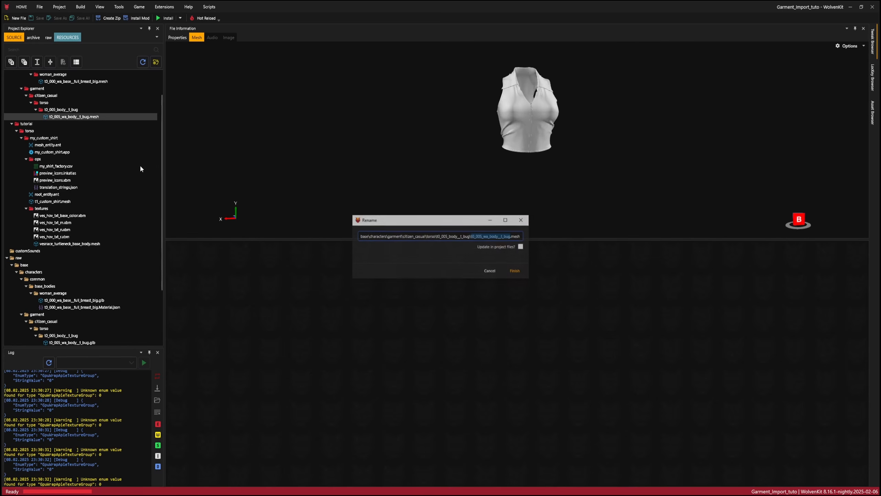
key("ctrl+v")
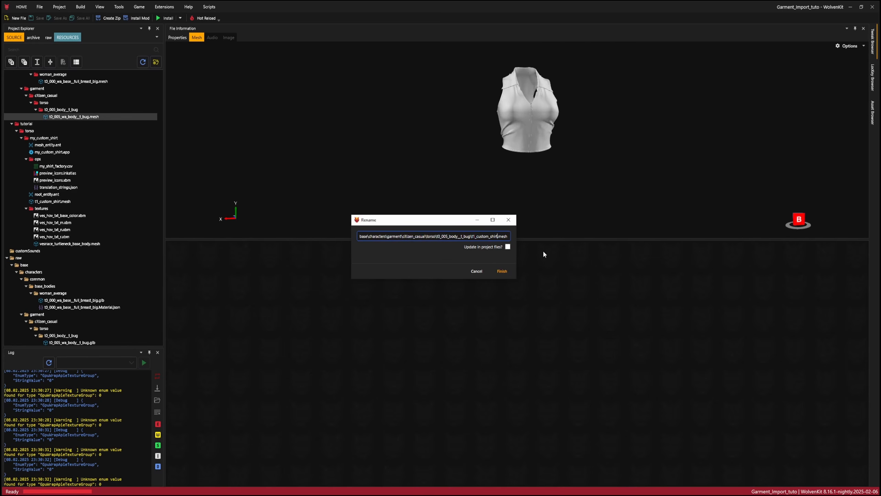
left_click(515, 271)
left_click_drag(64, 118, 82, 200)
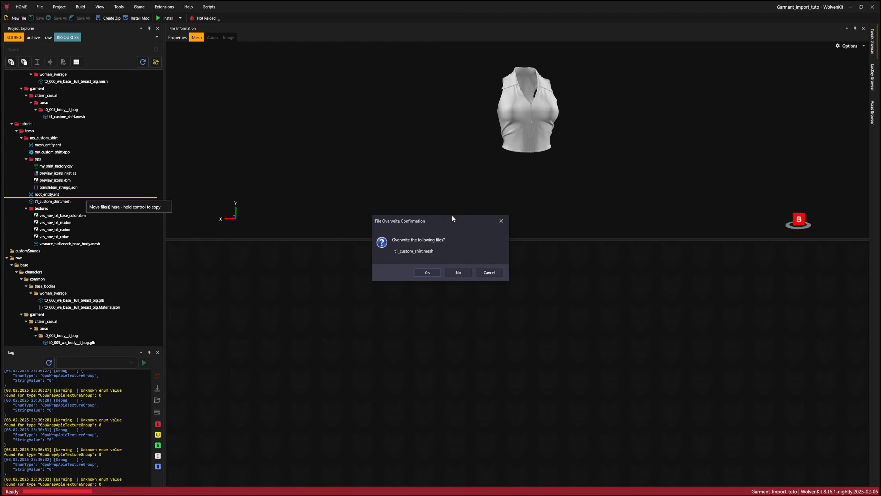
left_click(428, 272)
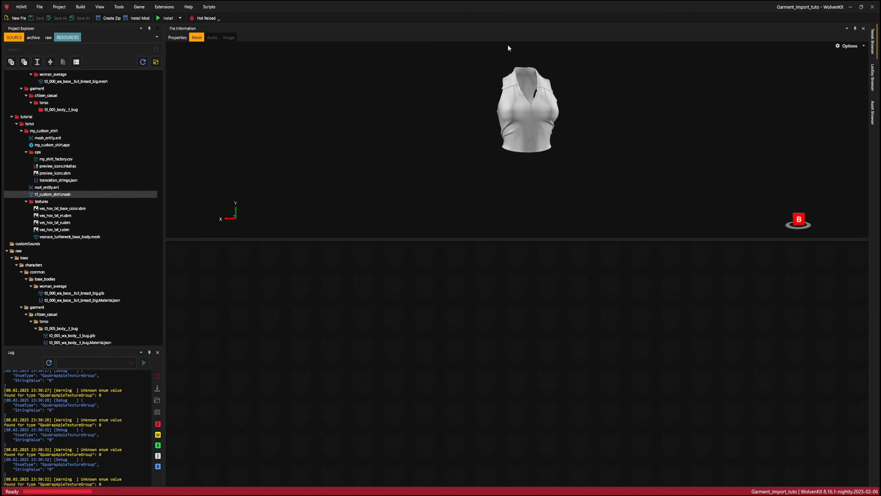
- Delete the garment folder and the remaining base folder from the project's archive files
scroll(64, 178, "up", 2)
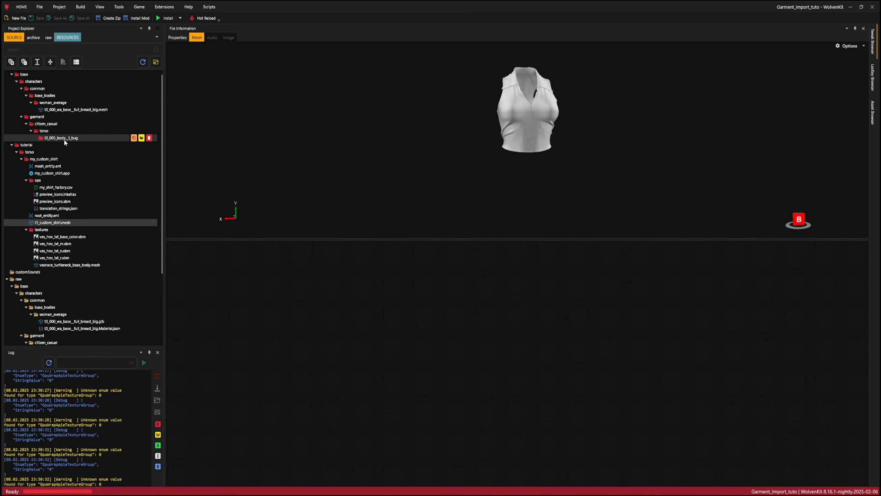
left_click(150, 124)
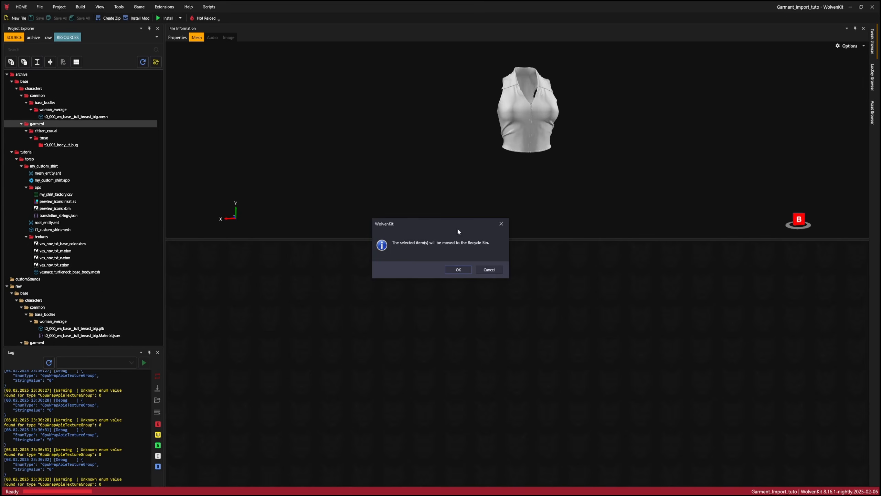
left_click(468, 270)
left_click(11, 81)
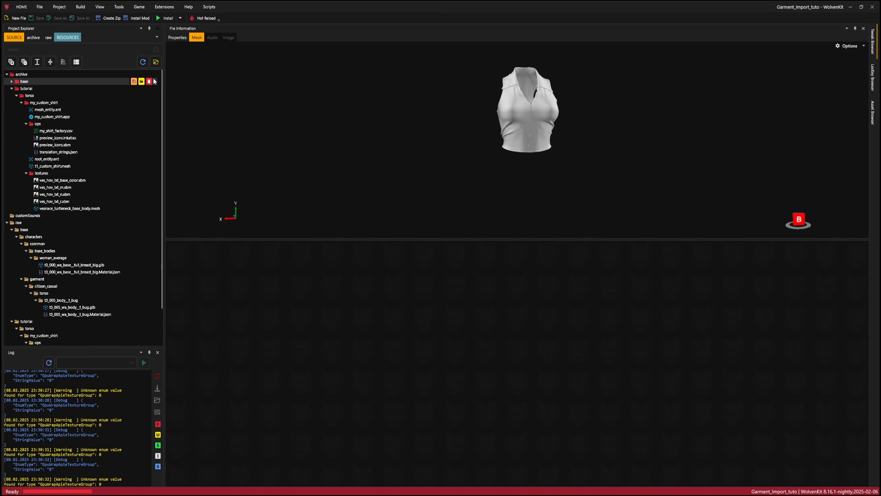
left_click(149, 81)
left_click(458, 270)
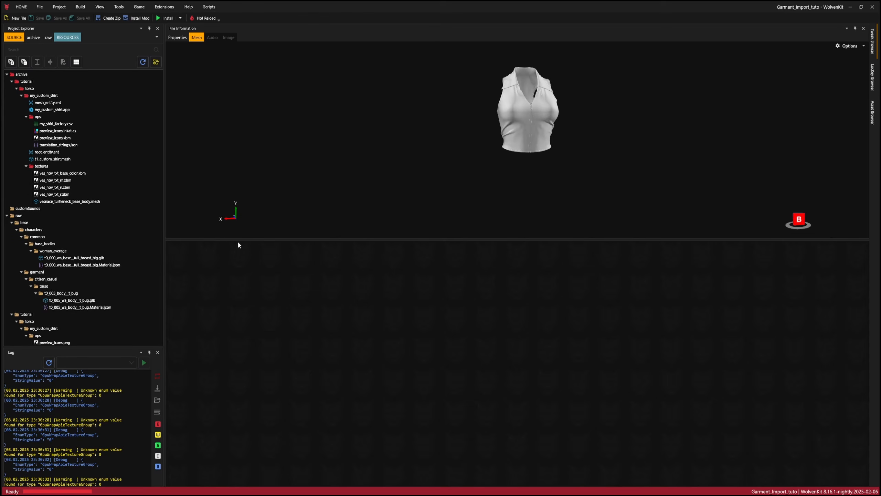
- Open t1_custom_shirt.mesh from the my_custom_shirt folder and delete all of its appearances
double_click(50, 159)
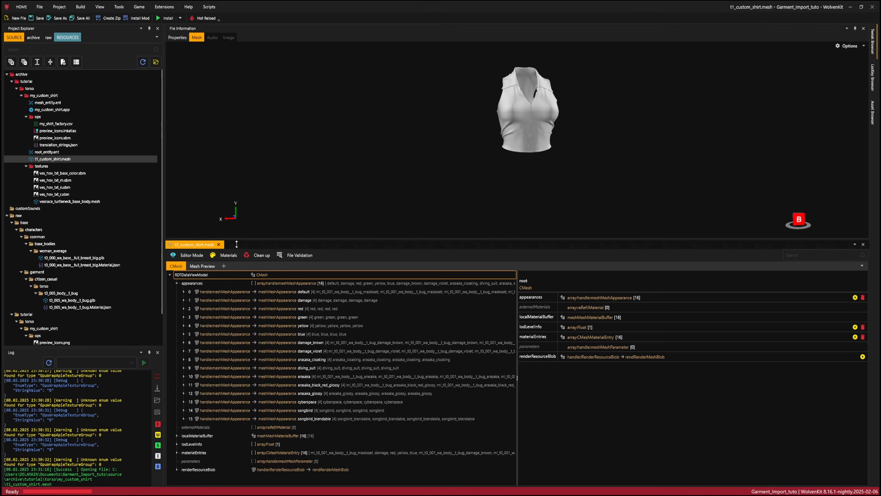
left_click(311, 293)
left_click(324, 418, "shift")
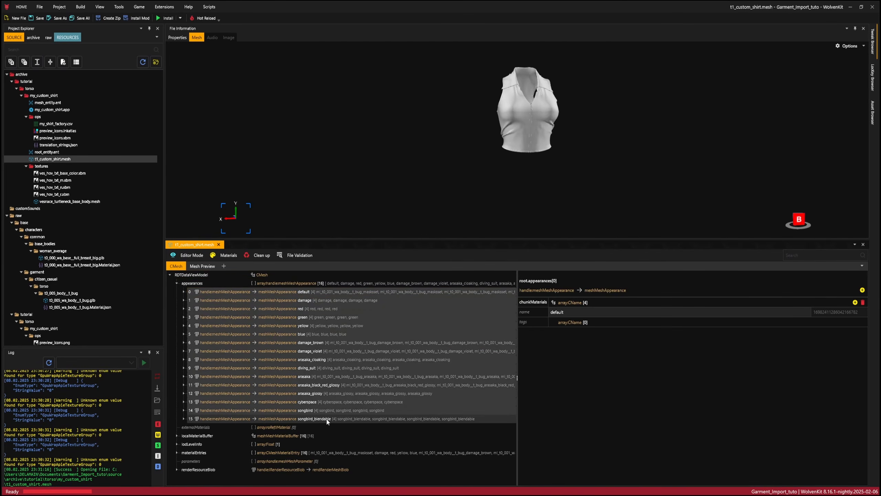
right_click(321, 418)
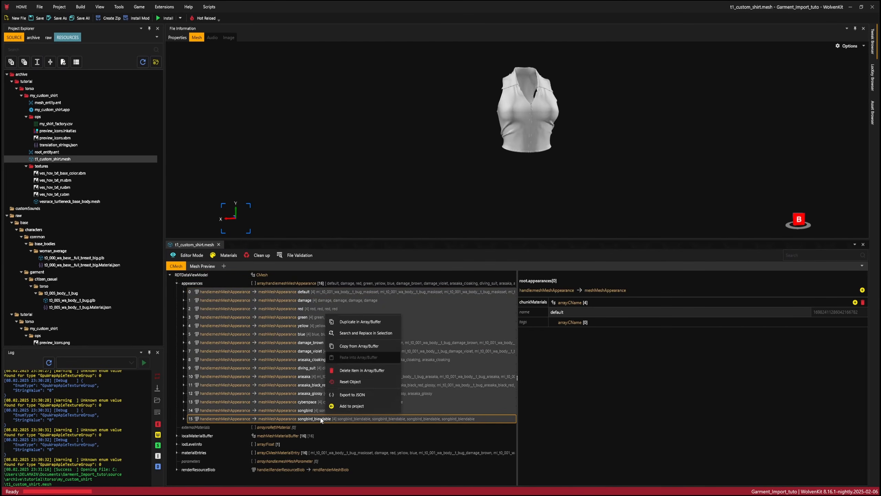
left_click(362, 370)
- Add one new appearance to the custom shirt mesh and create three chunkMaterials entries in it
left_click(285, 284)
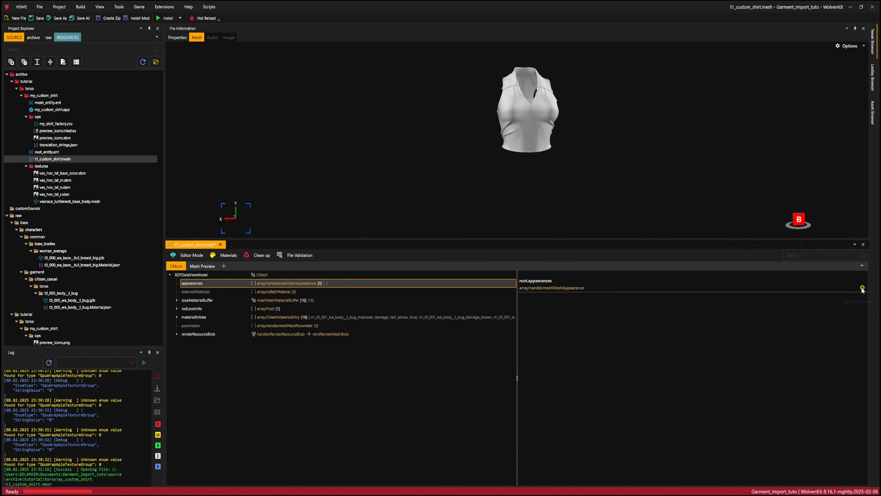
left_click(862, 288)
left_click(274, 291)
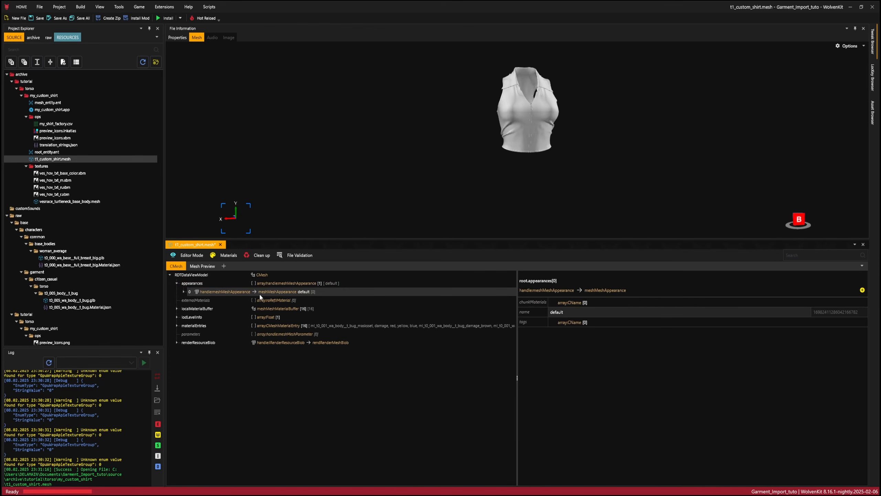
left_click(183, 291)
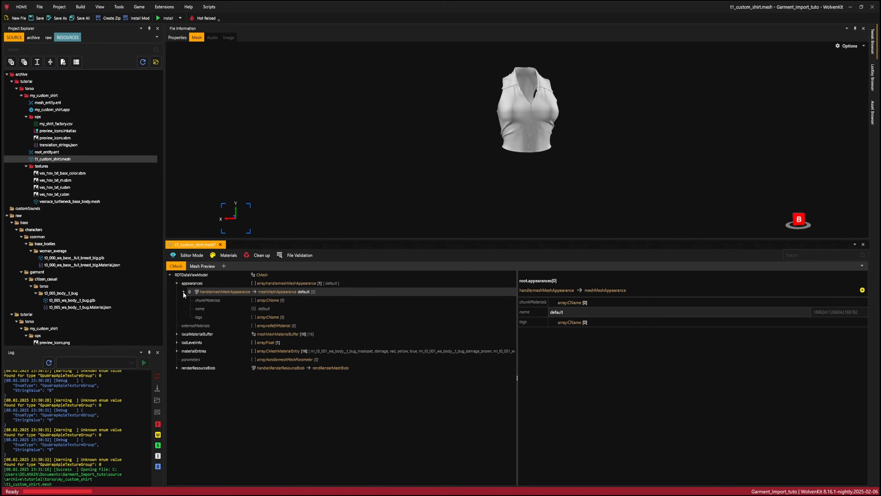
left_click(197, 298)
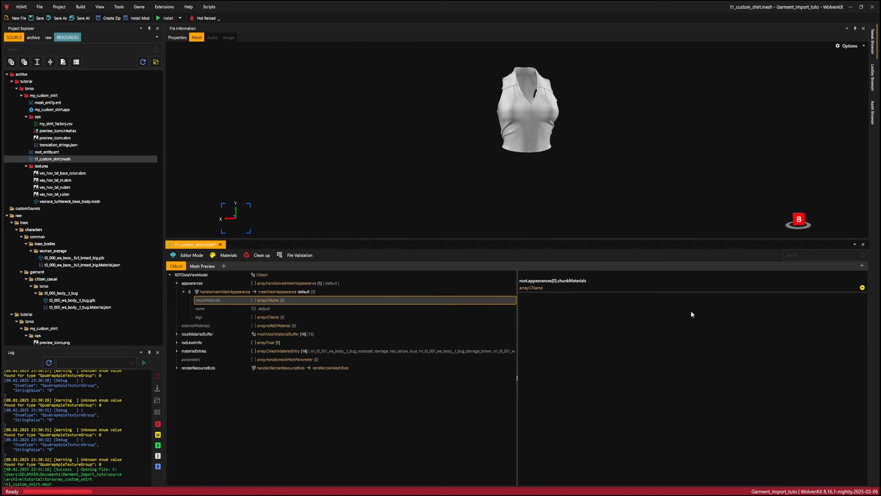
left_click(863, 287)
left_click(863, 288)
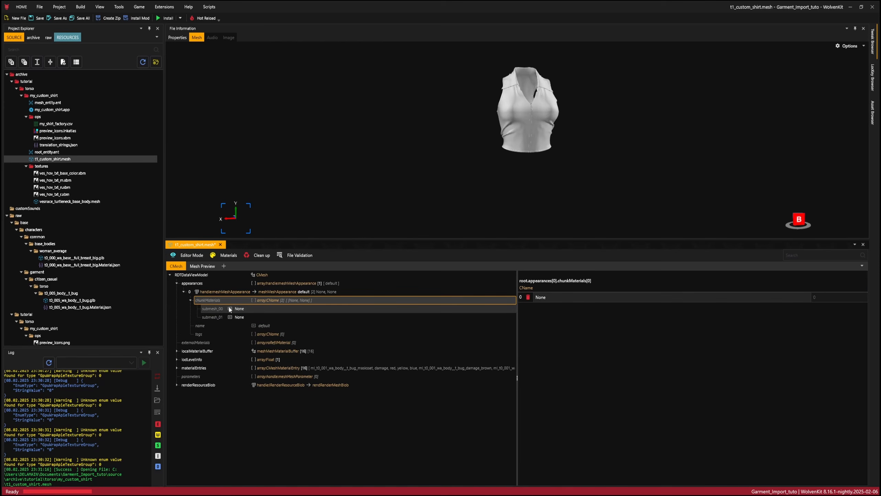
left_click(862, 288)
left_click(264, 325)
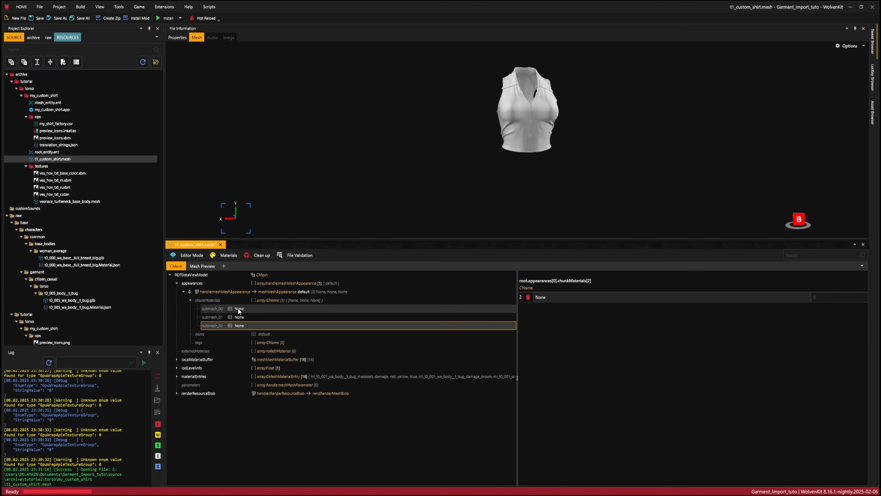
- Delete all the materialEntries items from the custom shirt mesh, from the maskset entry through songbird_blendable
left_click(177, 376)
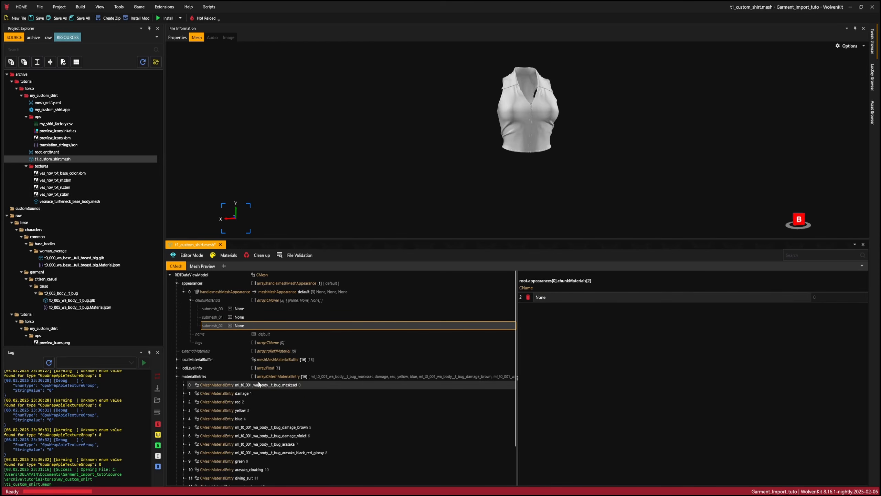
scroll(283, 385, "down", 3)
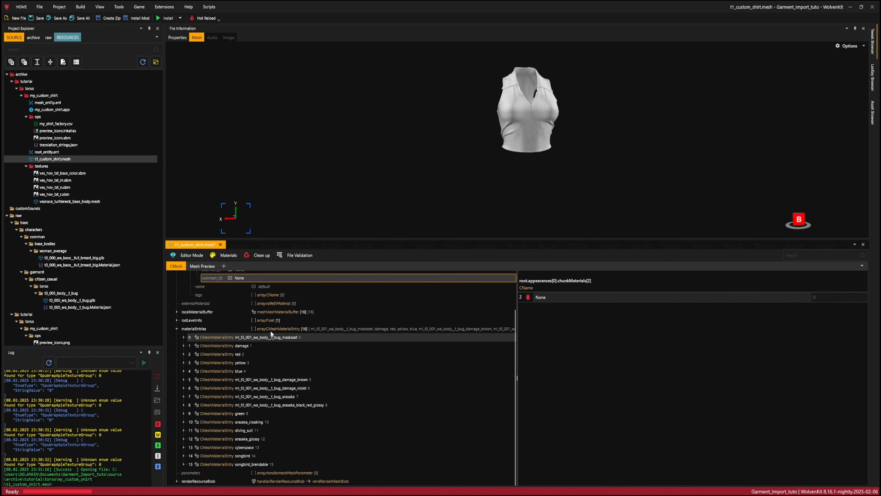
left_click(256, 338)
left_click(243, 464, "shift")
right_click(247, 464)
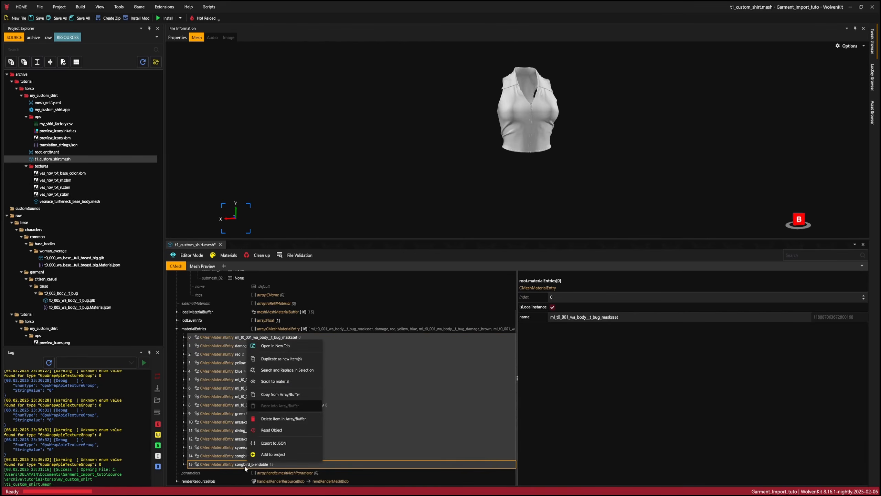
left_click(283, 418)
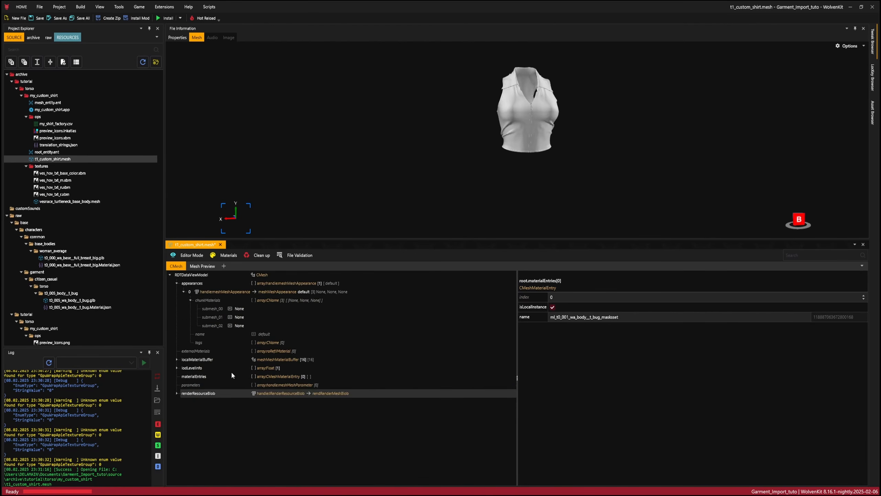
- Delete all the material instances from the custom shirt mesh's localMaterialBuffer
left_click(177, 359)
left_click(263, 328)
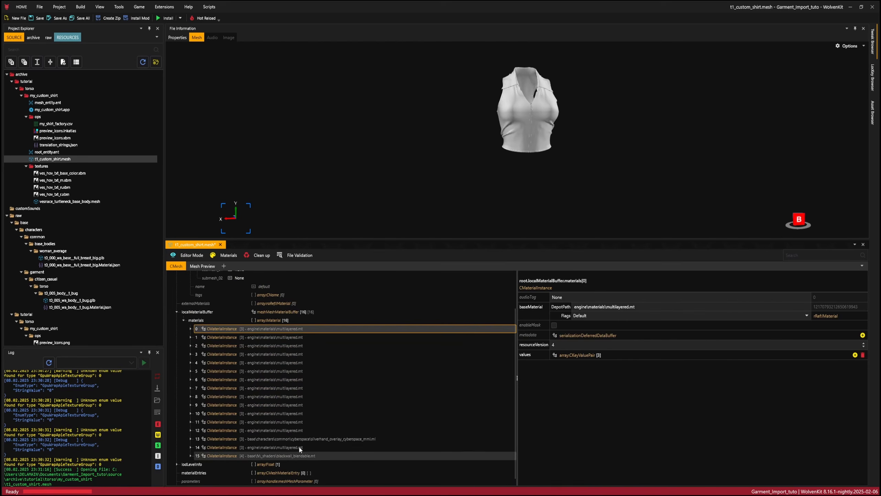
left_click(282, 455, "shift")
right_click(286, 452)
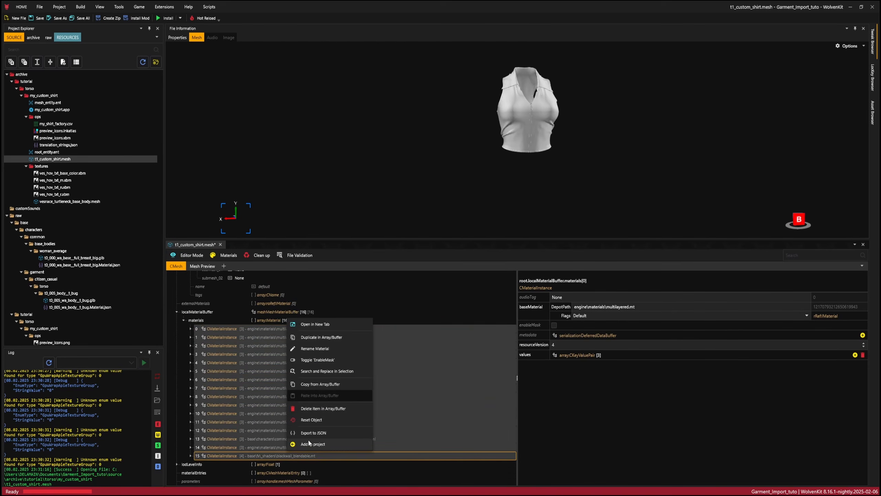
left_click(317, 408)
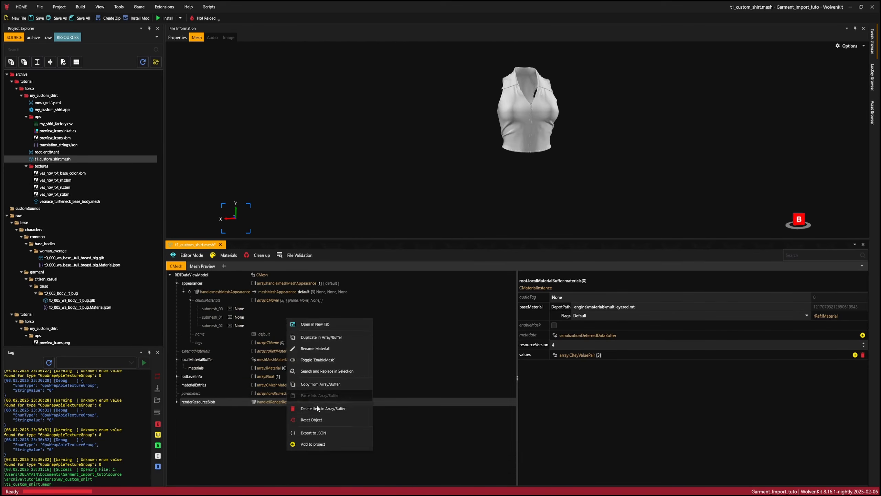
- Add a new material entry to the custom shirt mesh, enable isLocalInstance, and name it white
left_click(193, 384)
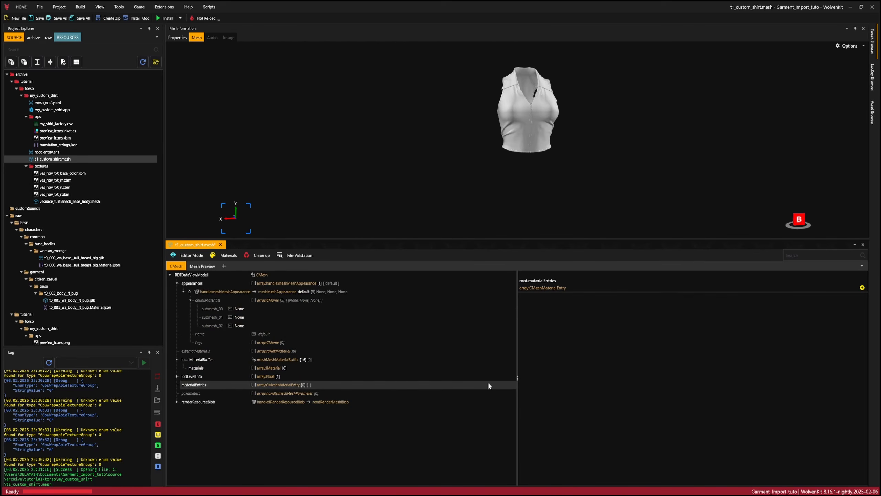
left_click(862, 287)
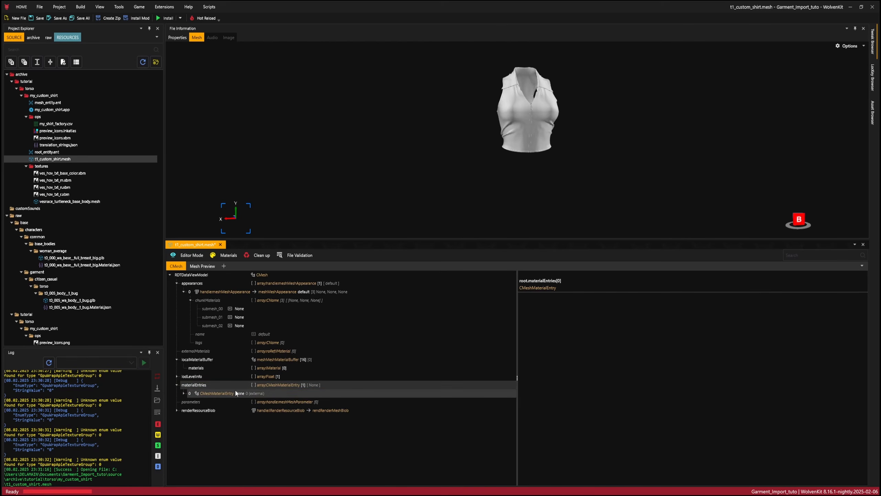
left_click(352, 393)
left_click(552, 306)
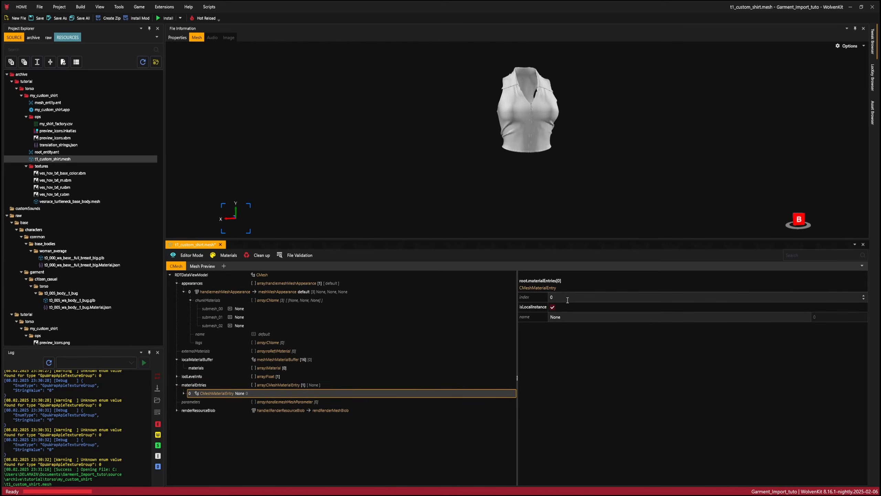
left_click(568, 318)
type("white")
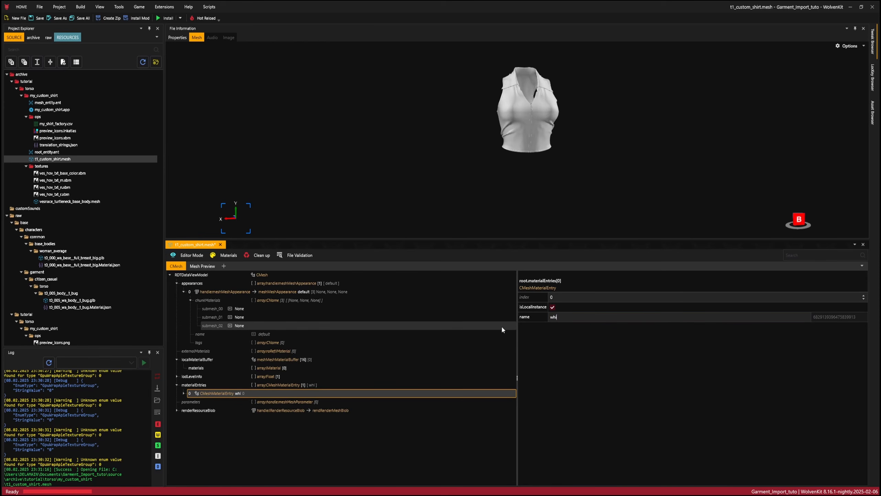
- Copy the white material instance from the localMaterialBuffer of vesnace_turtleneck_base_body.mesh and return to t1_custom_shirt.mesh
left_click(201, 368)
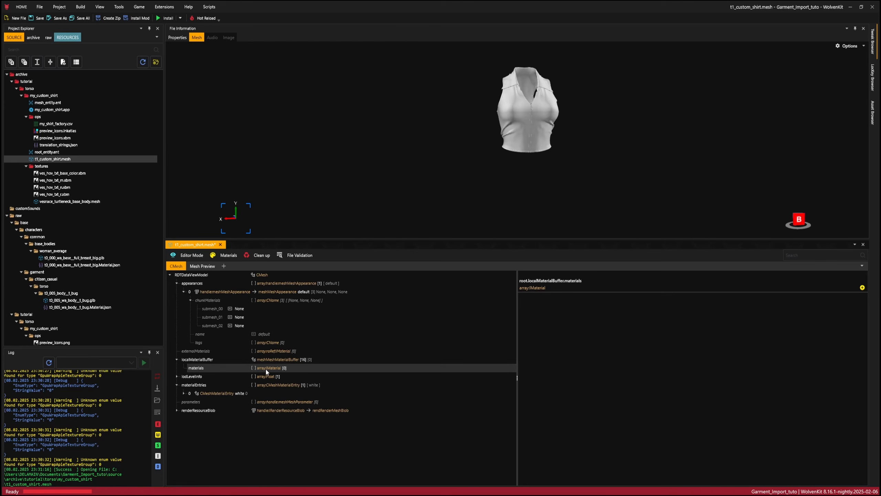
left_click(58, 202)
double_click(57, 202)
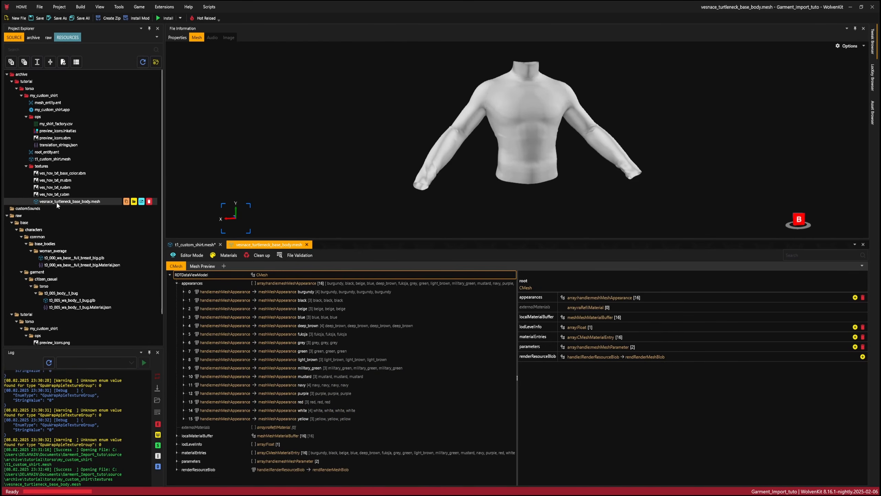
left_click(177, 435)
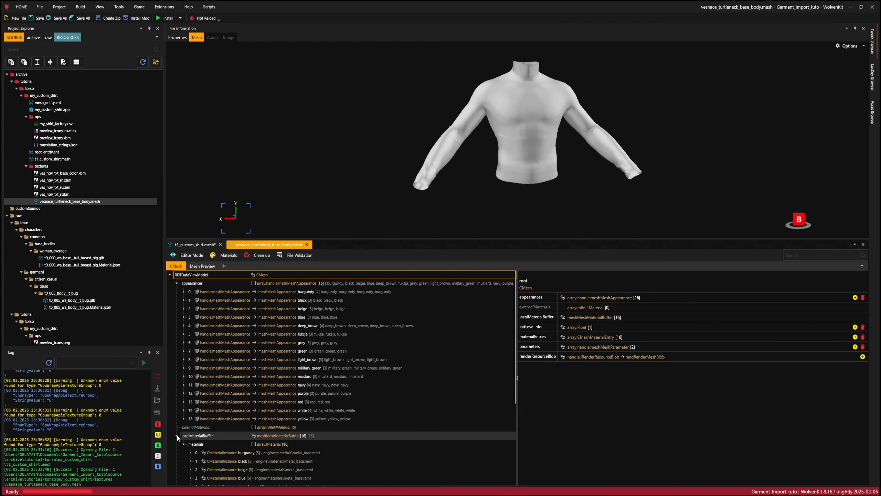
scroll(180, 434, "down", 5)
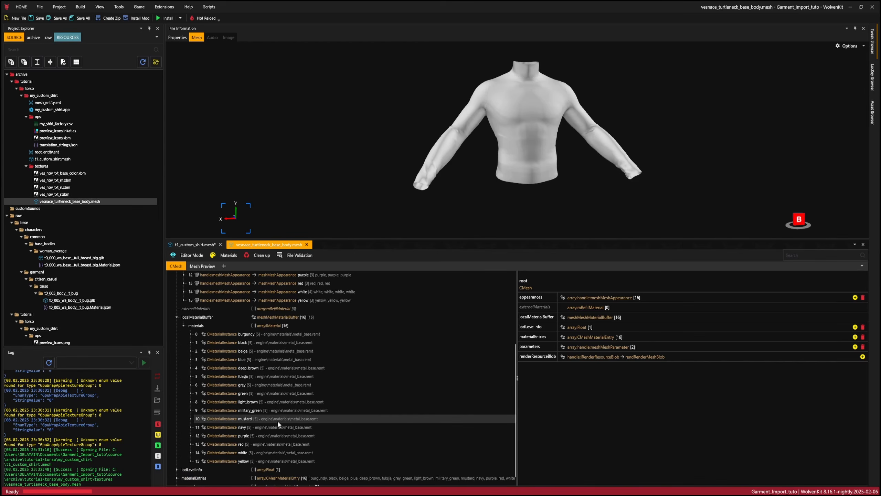
right_click(245, 456)
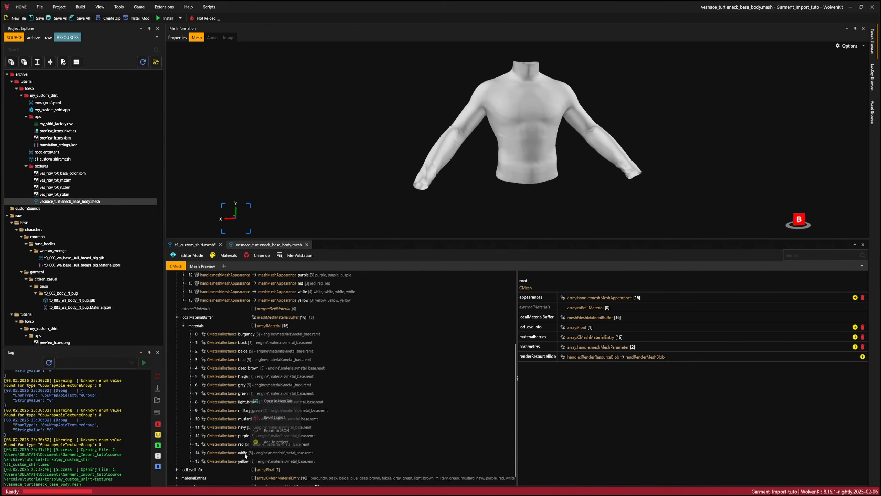
right_click(290, 451)
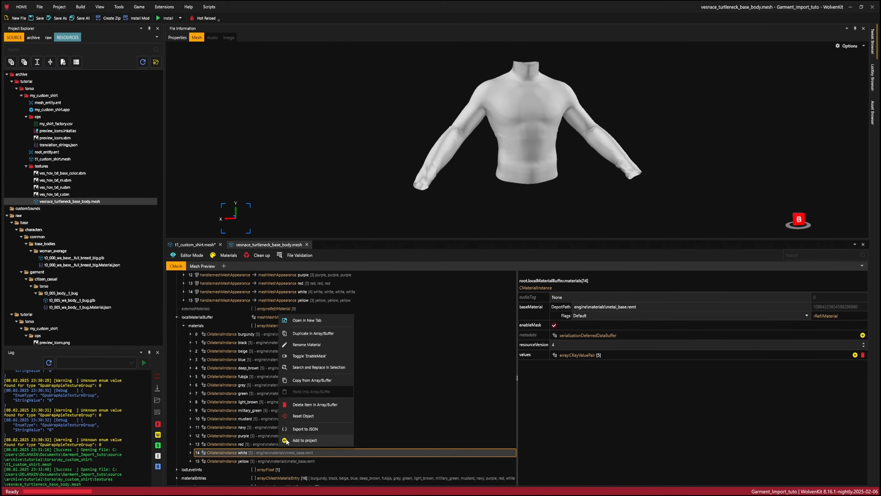
left_click(305, 380)
left_click(194, 244)
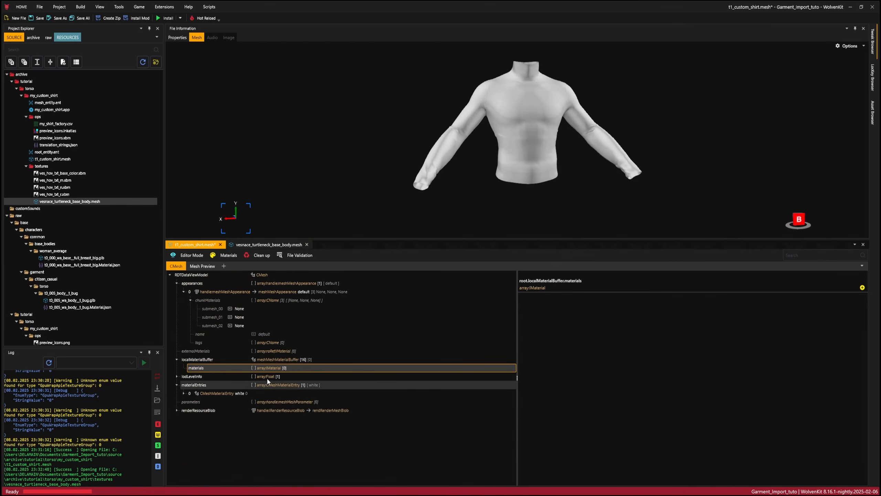
- Paste the copied white material instance into the materials array of the custom shirt mesh's localMaterialBuffer and expand the result
right_click(274, 370)
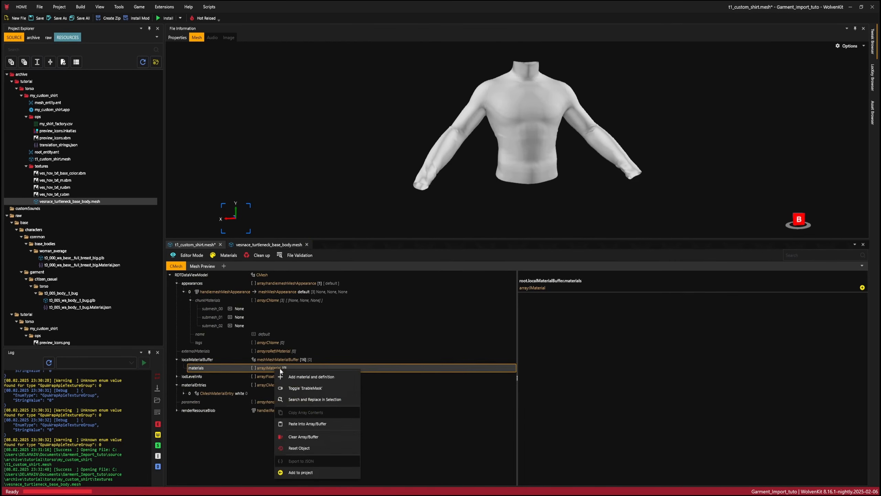
left_click(313, 424)
left_click(190, 374)
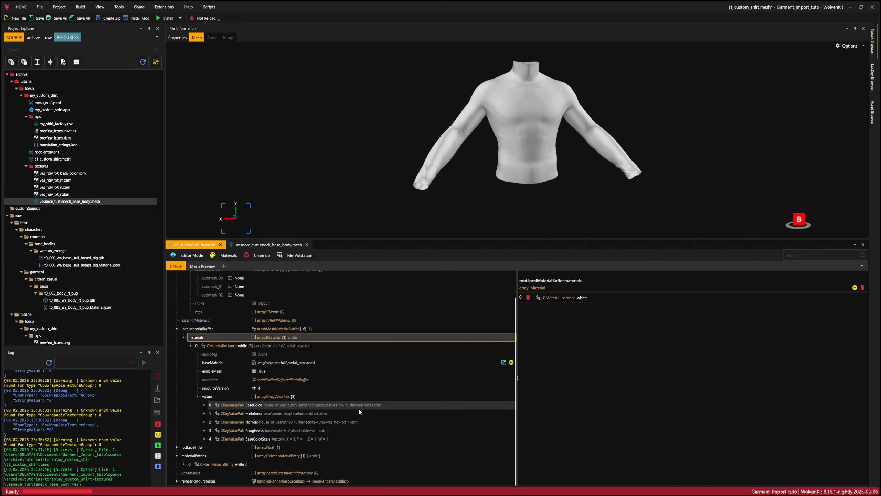
- Set the white material's BaseColor texture to ves_hov_txt_base_color.xbm and its Normal texture to ves_hov_txt_n.xbm, both from tutorial\torso\my_custom_shirt\textures
left_click(347, 421)
left_click(205, 404)
left_click(294, 421)
left_click(55, 174)
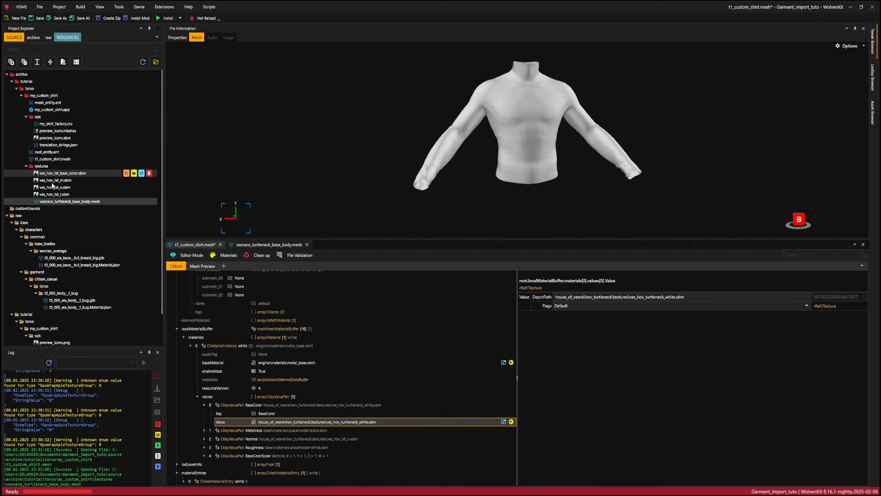
left_click(328, 423)
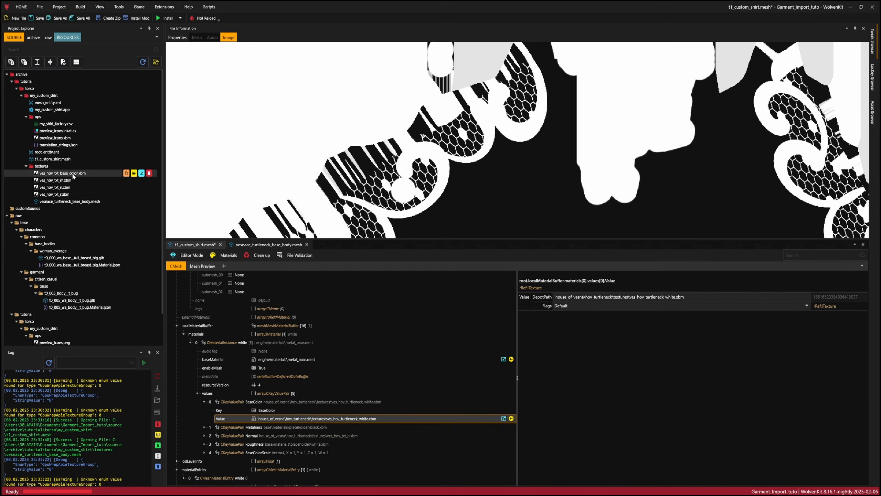
right_click(73, 174)
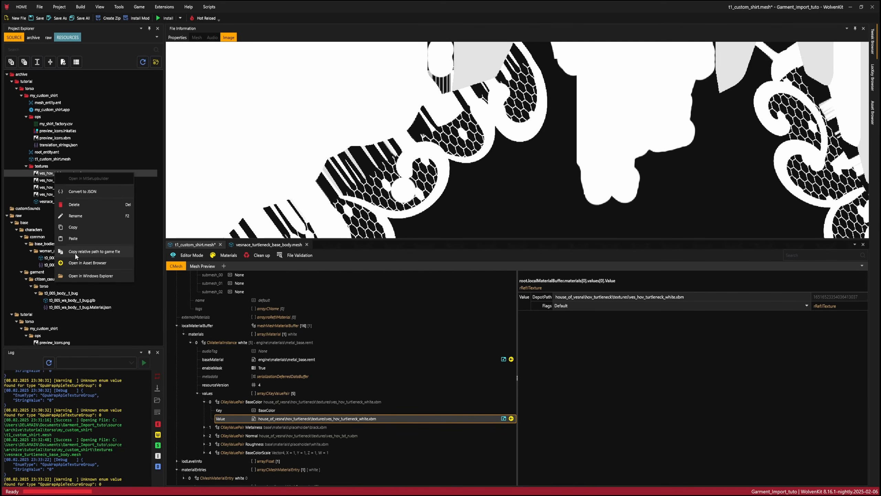
left_click(96, 251)
left_click(581, 298)
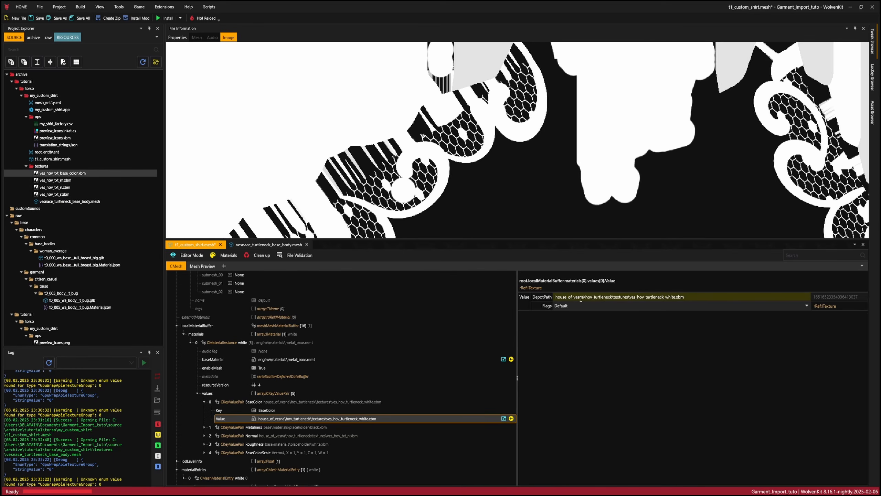
key("ctrl+a")
key("ctrl+v")
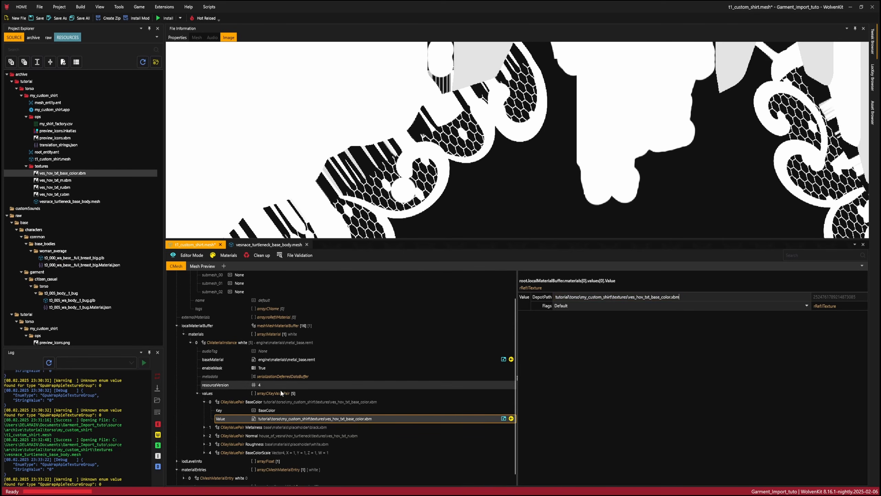
left_click(295, 435)
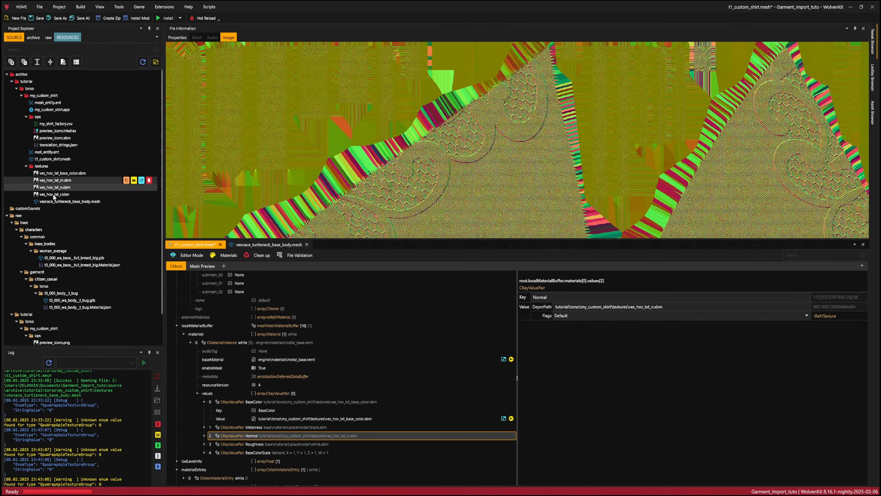
- Preview ves_hov_txt_m.xbm and examine the texture paths of the white material's Roughness and Metalness values
left_click(58, 180)
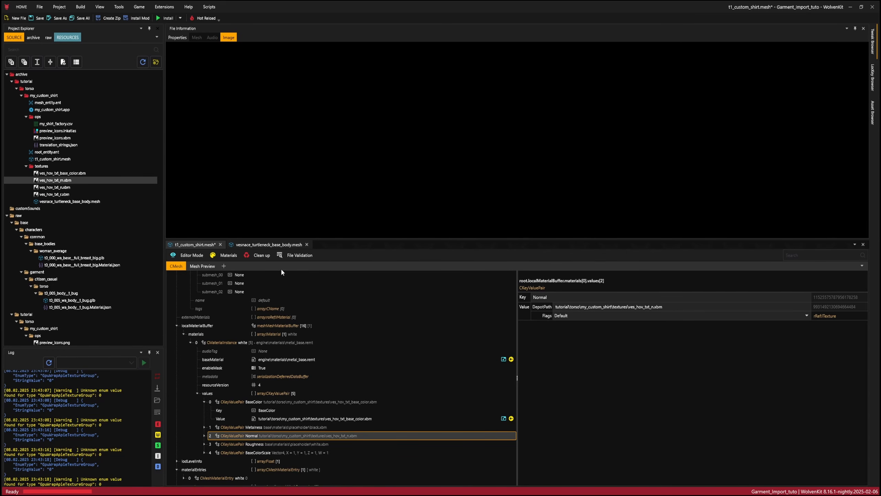
scroll(252, 333, "down", 1)
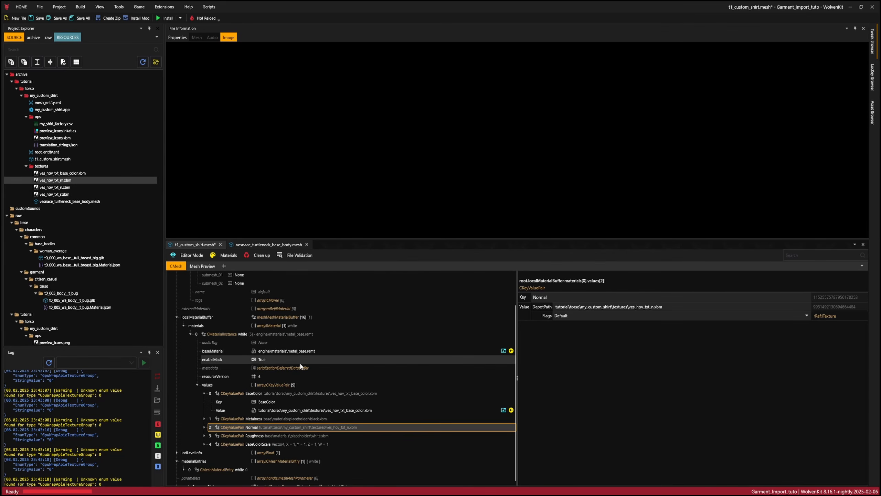
left_click(300, 437)
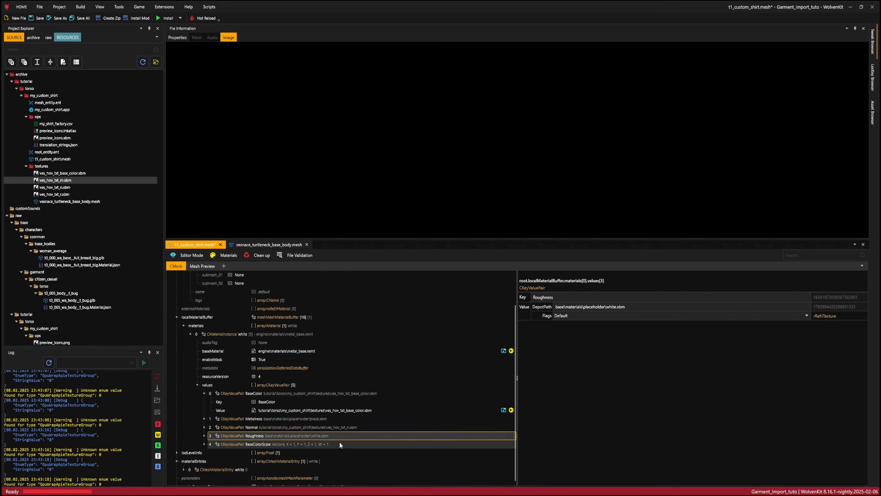
scroll(334, 434, "down", 1)
left_click(302, 412)
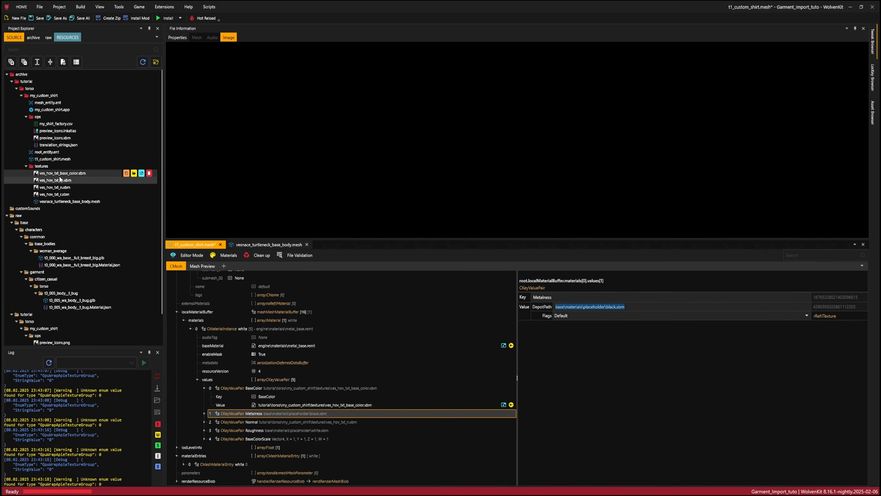
left_click(204, 387)
left_click(288, 434)
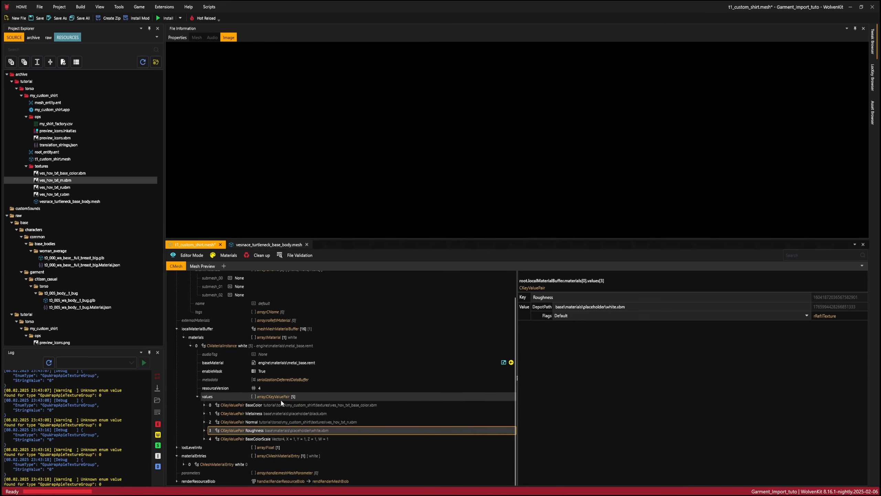
- Assign the white material to submesh_00, submesh_01 and submesh_02 in the default appearance's chunkMaterials
scroll(272, 323, "up", 1)
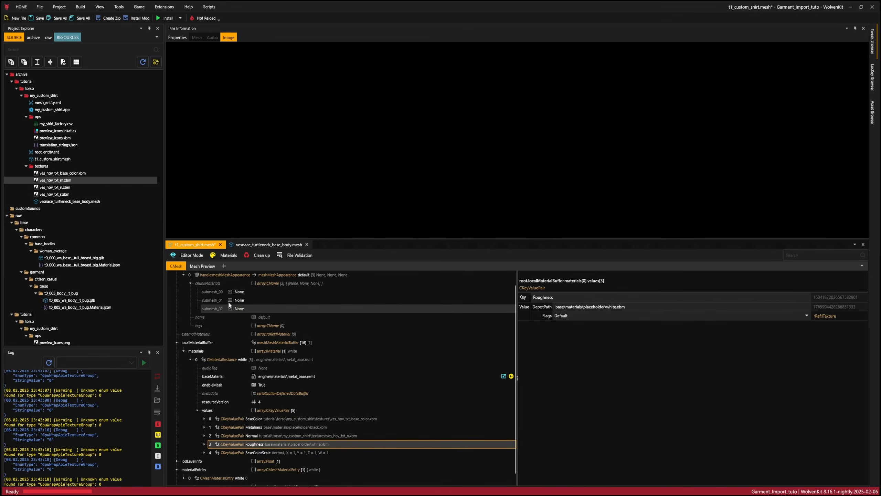
left_click(241, 293)
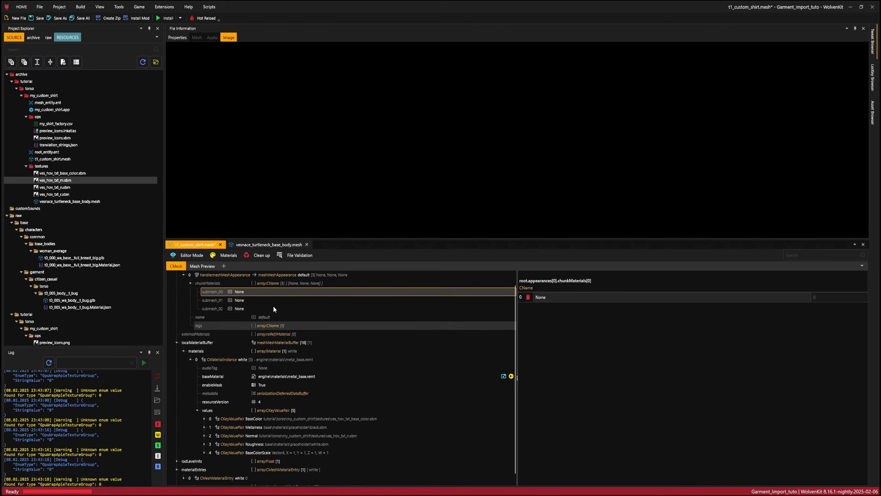
left_click_drag(552, 297, 515, 304)
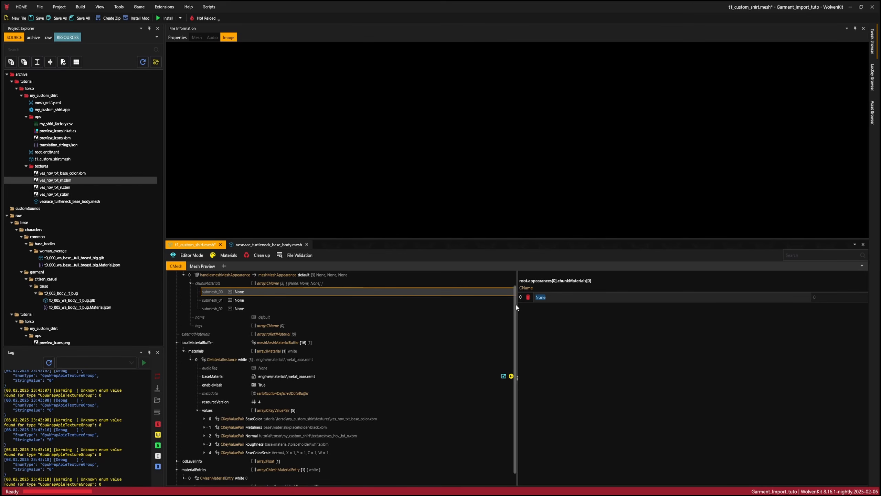
type("white")
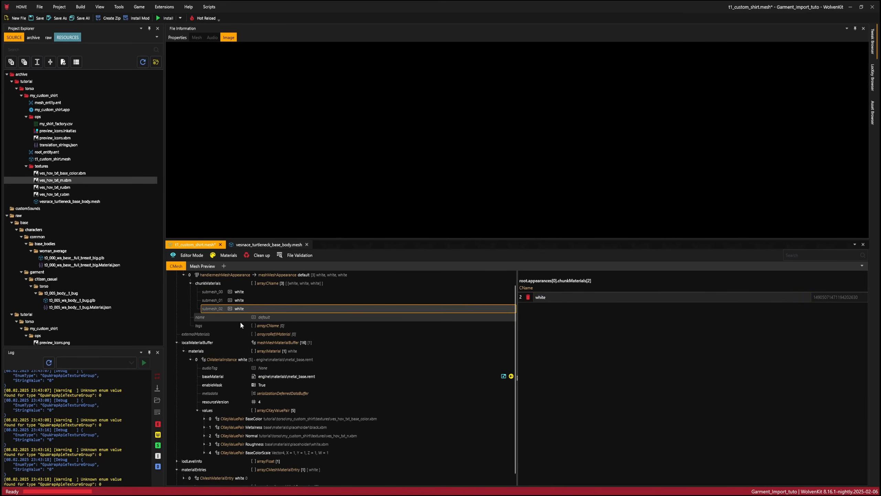
left_click(240, 300)
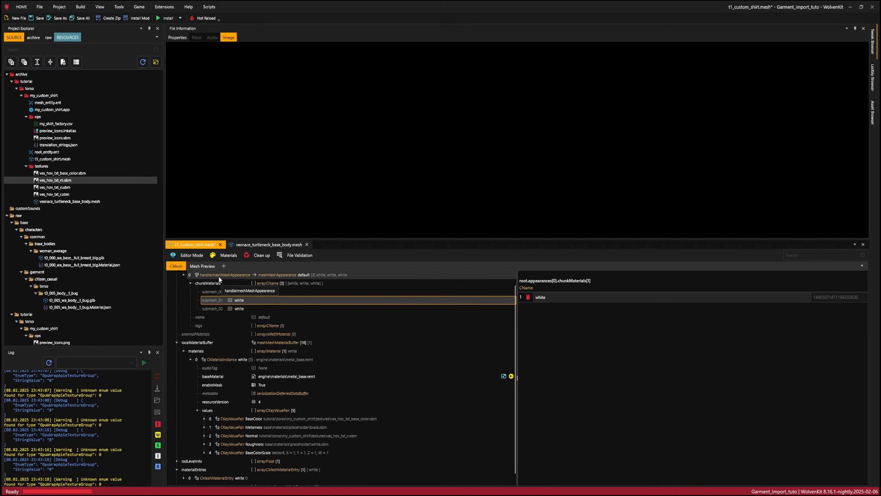
- Change the chunk material of submesh_02 in the default appearance to silver
left_click(207, 310)
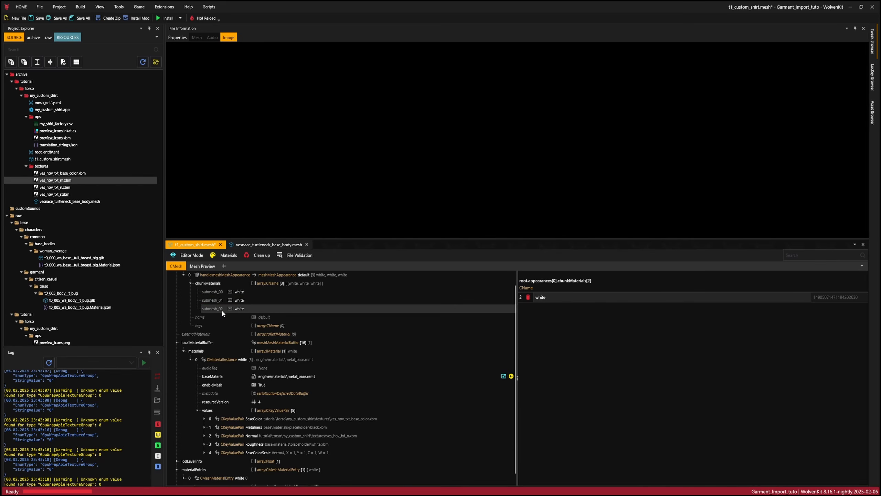
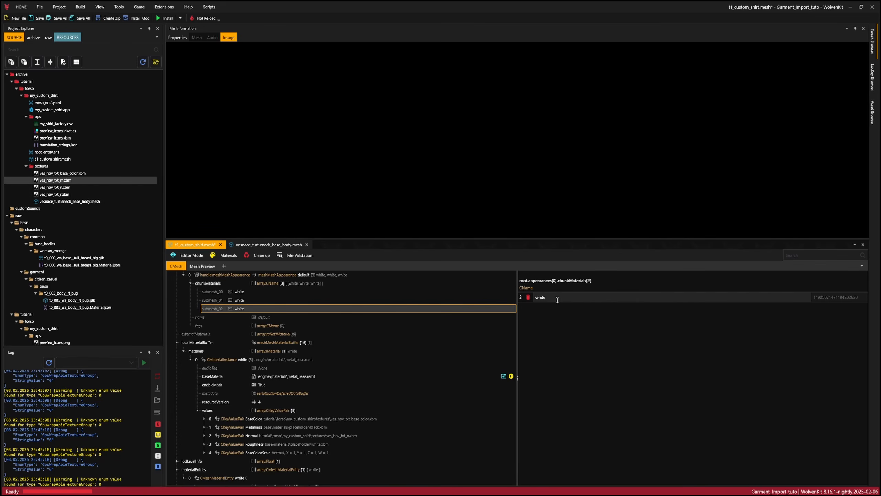
double_click(540, 296)
type("silver")
- Add a second material entry to the custom shirt mesh's materialEntries
scroll(505, 299, "down", 1)
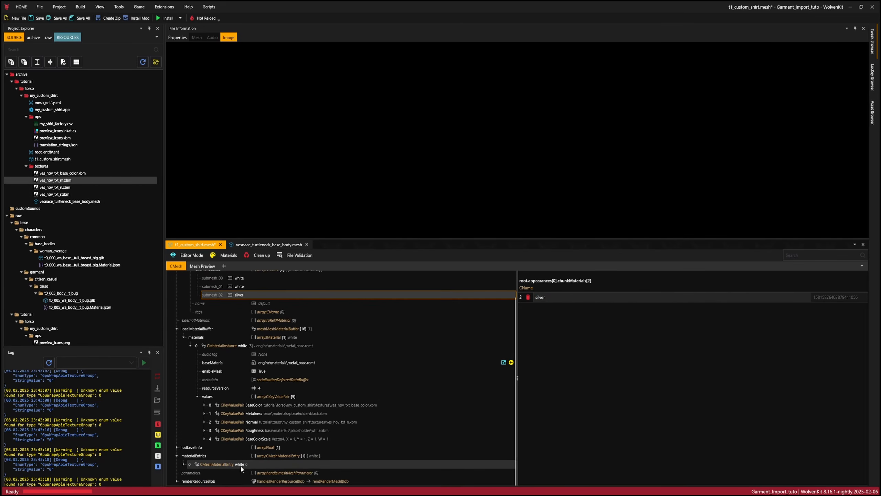
left_click(217, 464)
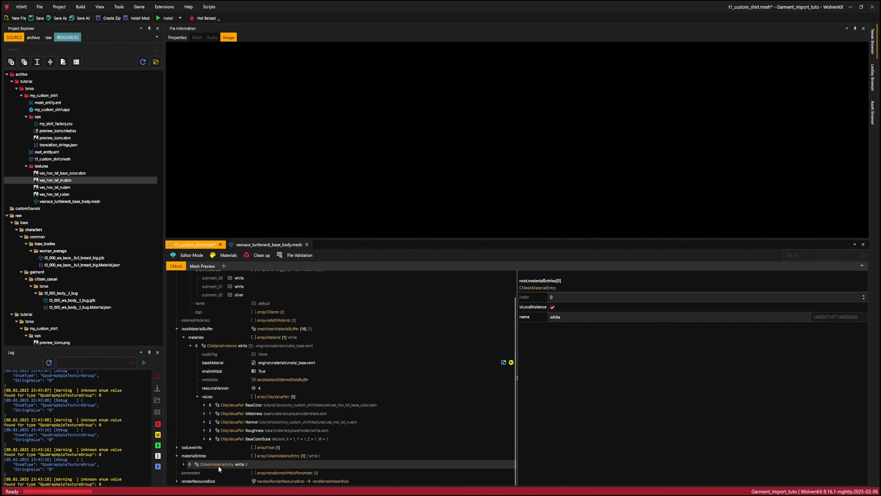
left_click(278, 456)
left_click(854, 287)
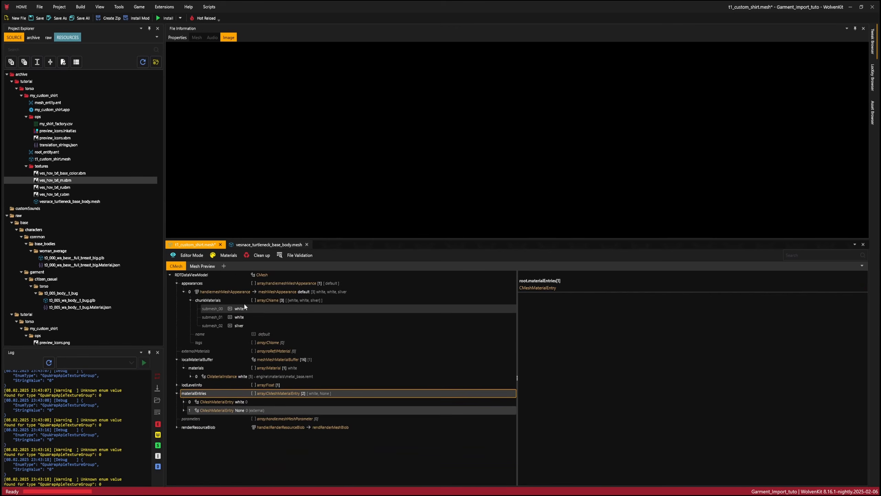
- Add a new CMaterialInstance to the localMaterialBuffer's materials and expand its values property
left_click(225, 375)
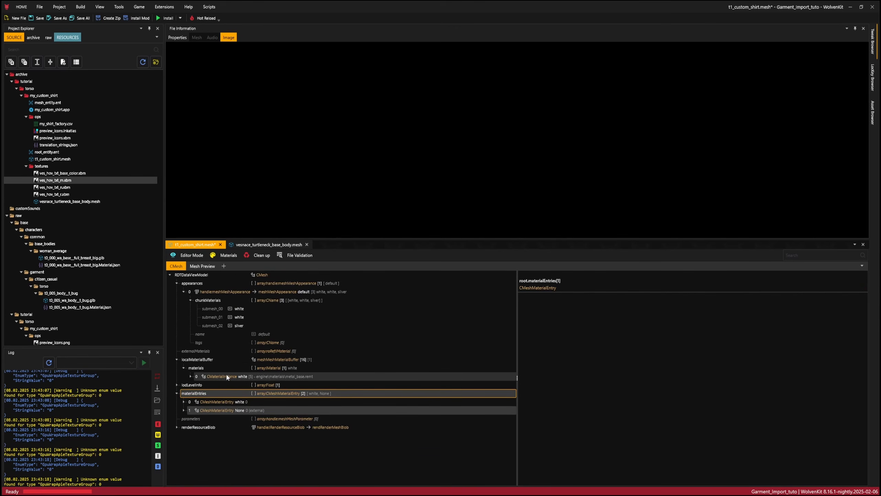
left_click(277, 369)
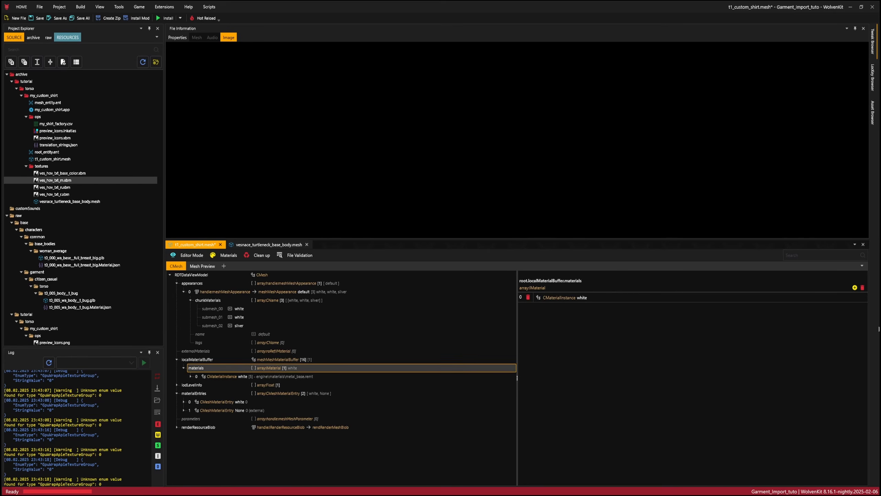
left_click(854, 287)
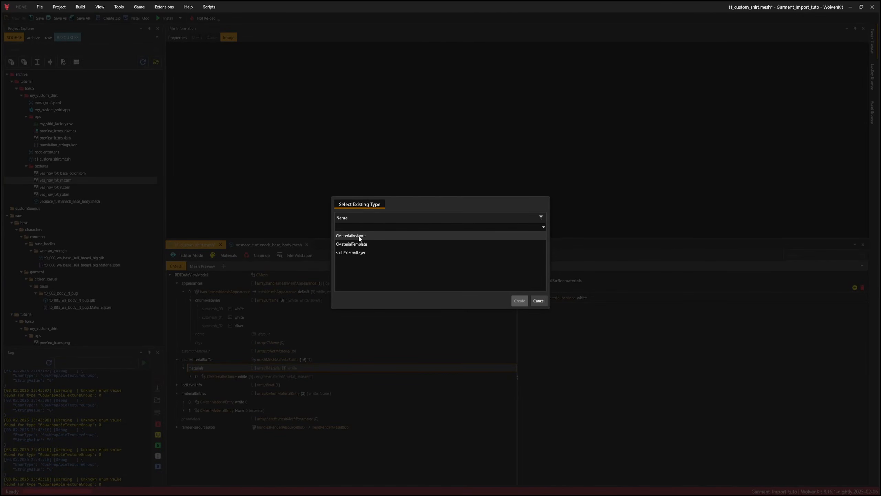
left_click(359, 236)
left_click(519, 301)
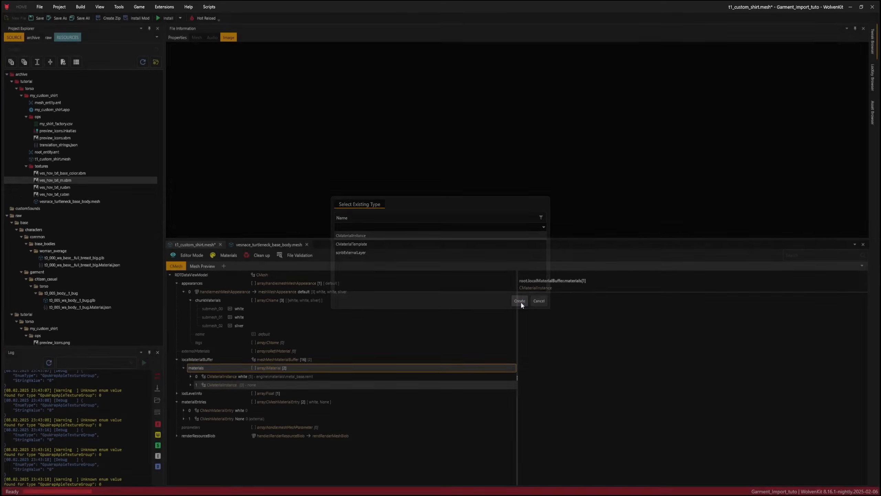
left_click(215, 434)
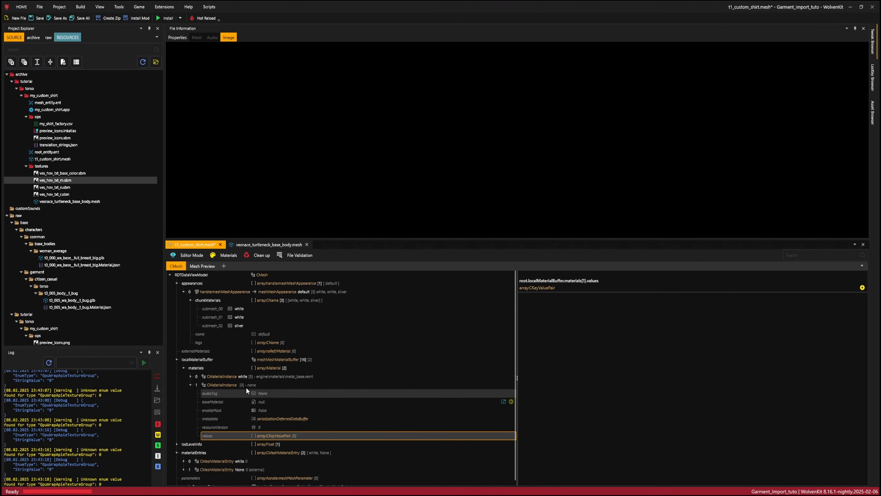
- Duplicate the white material instance in the localMaterialBuffer and delete the duplicate
left_click(276, 376)
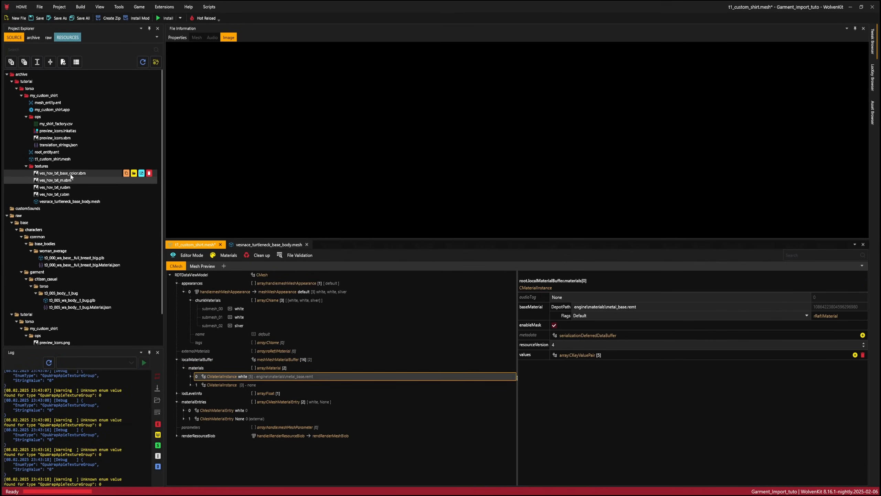
left_click(60, 173)
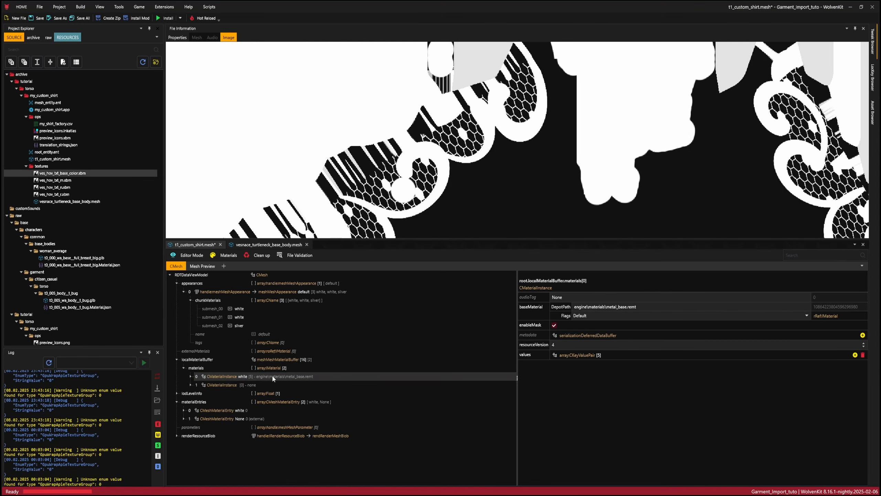
right_click(277, 377)
left_click(320, 258)
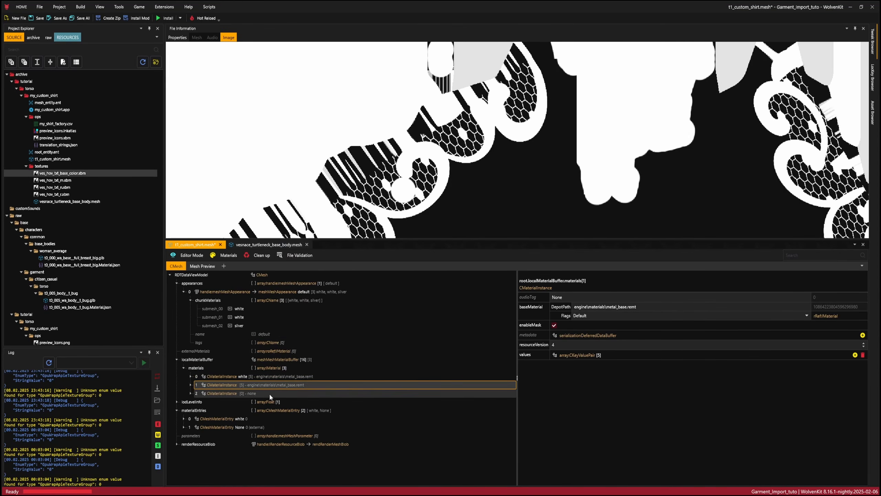
right_click(253, 388)
left_click(295, 350)
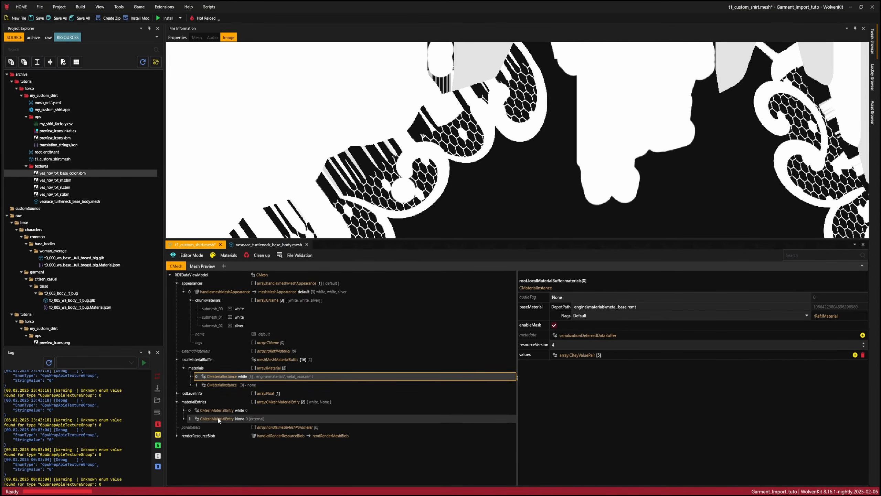
- Mark the second material entry as a local instance, set its index to 1 and name it silver
left_click(232, 418)
left_click(553, 306)
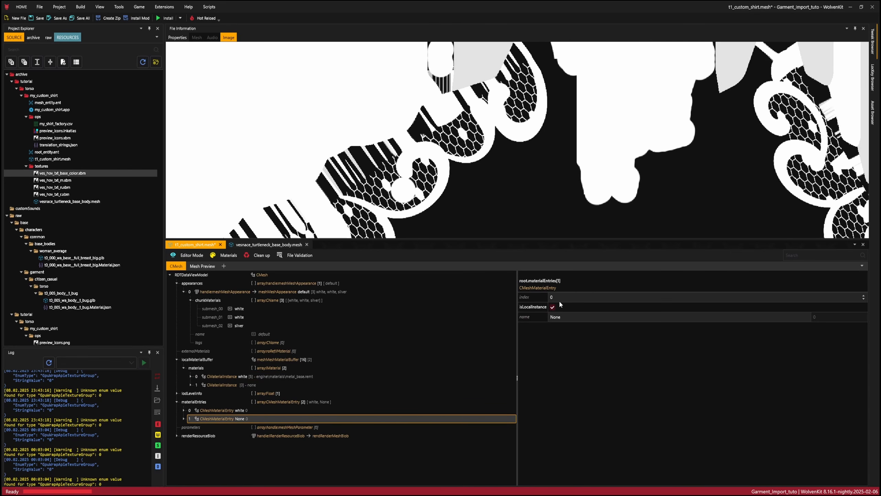
left_click(562, 298)
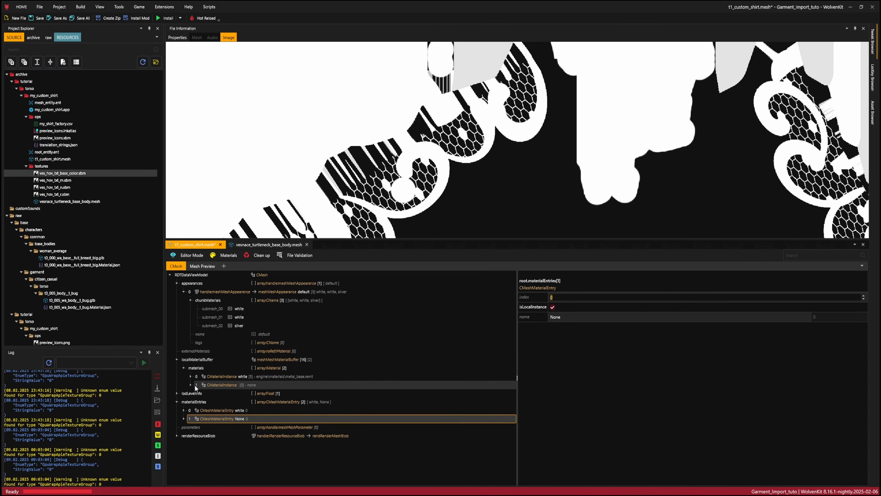
type("1")
key("Tab")
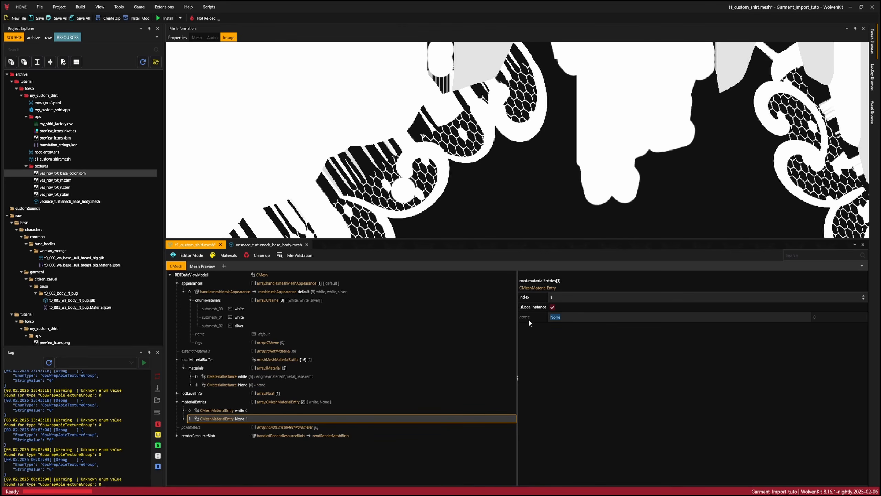
type("silver")
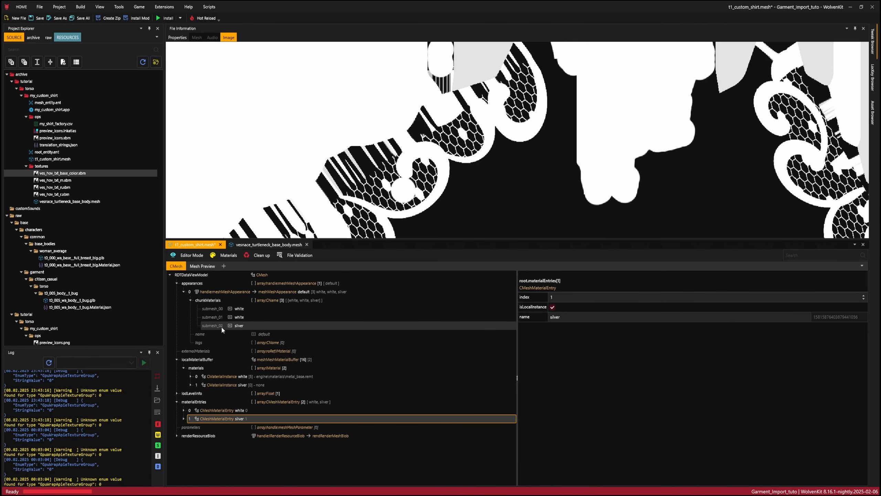
- Delete the silver material entry, its material instance and the silver chunk material, and duplicate the white submesh_01 chunk material
left_click(233, 419)
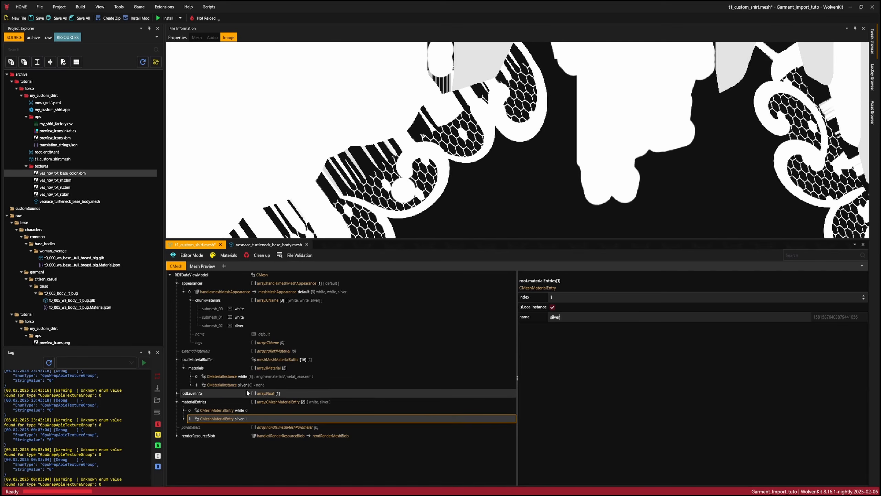
right_click(241, 378)
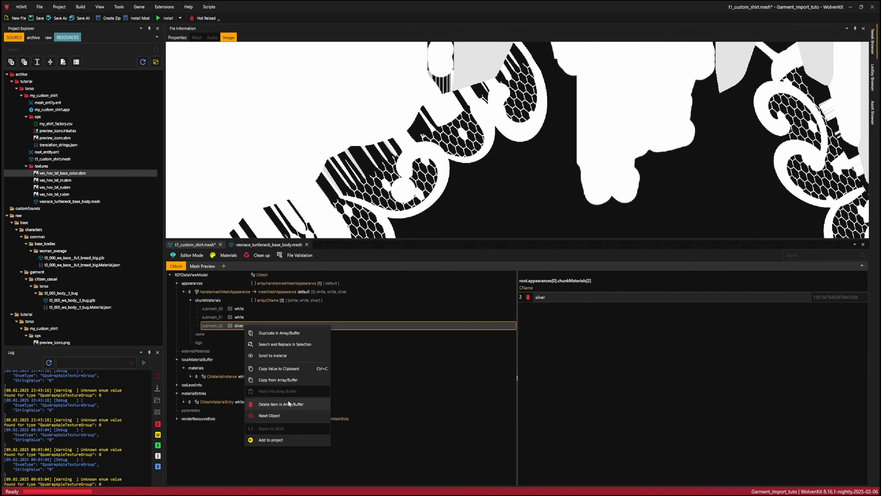
left_click(286, 400)
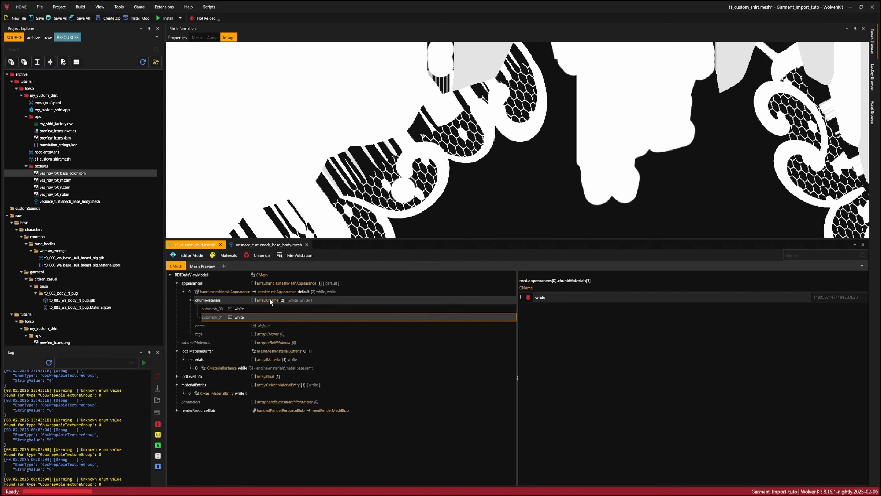
right_click(242, 318)
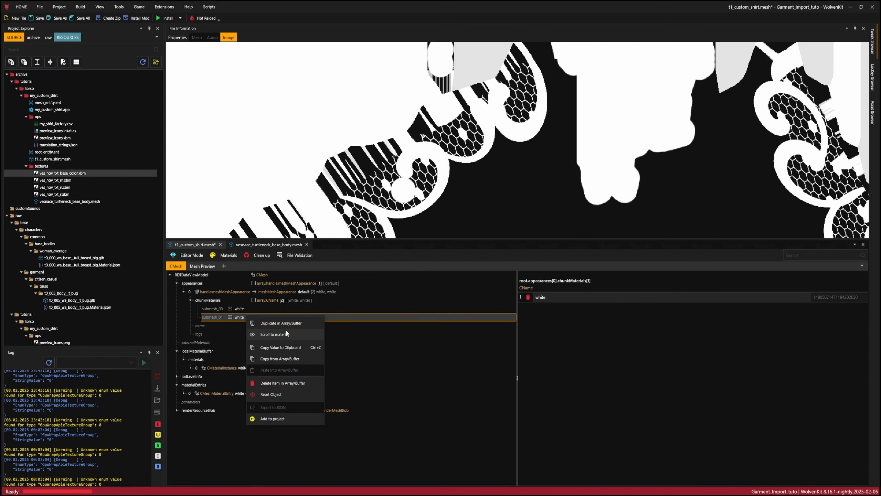
left_click(275, 325)
- Duplicate the default mesh appearance in the appearances array and delete the duplicate
left_click(306, 291)
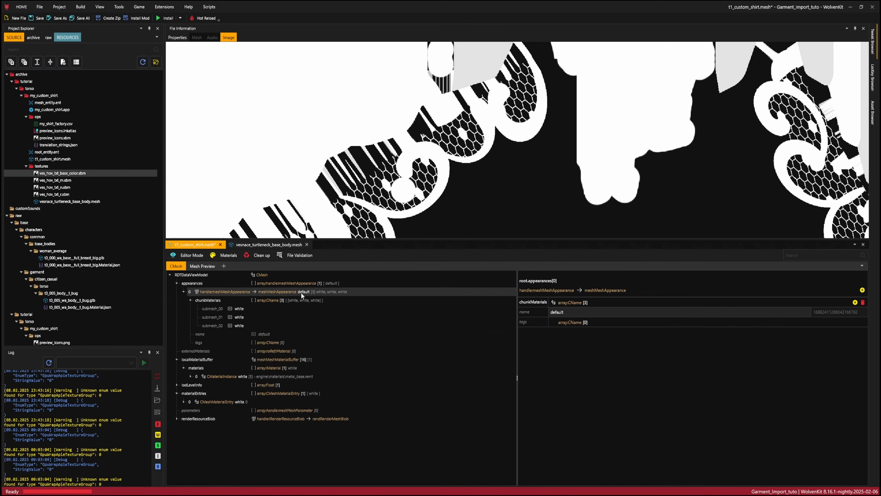
right_click(306, 292)
left_click(308, 313)
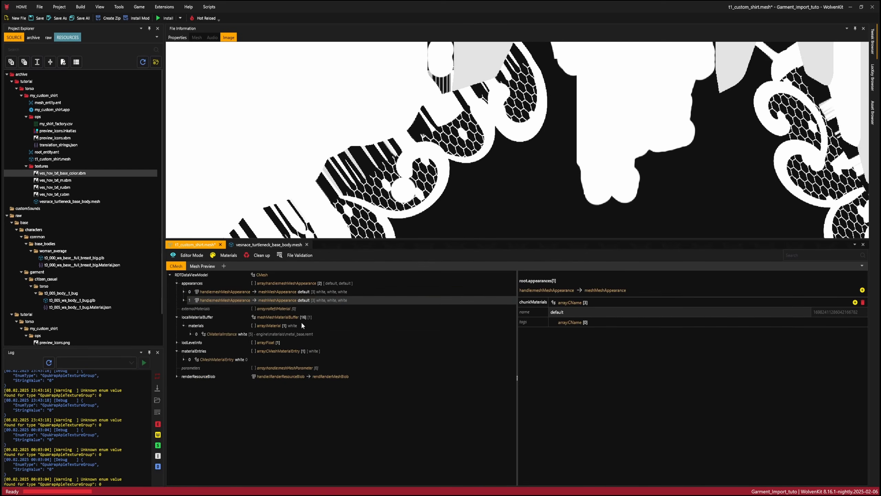
right_click(300, 303)
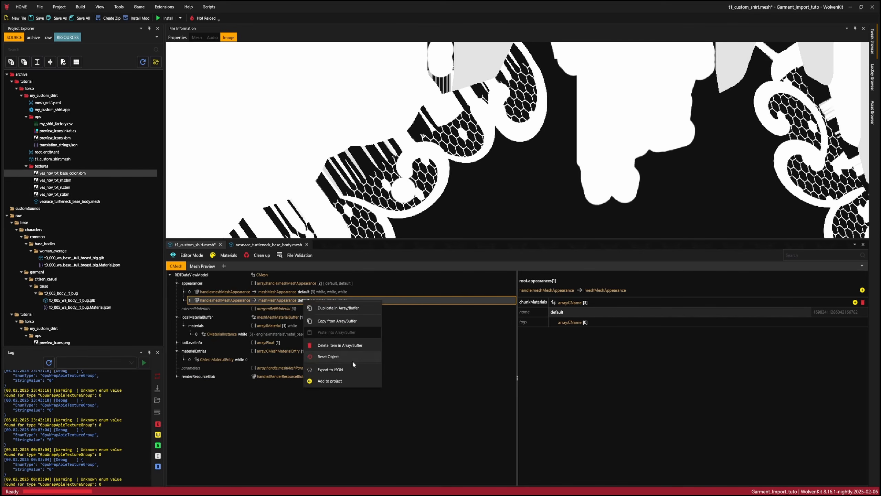
left_click(334, 346)
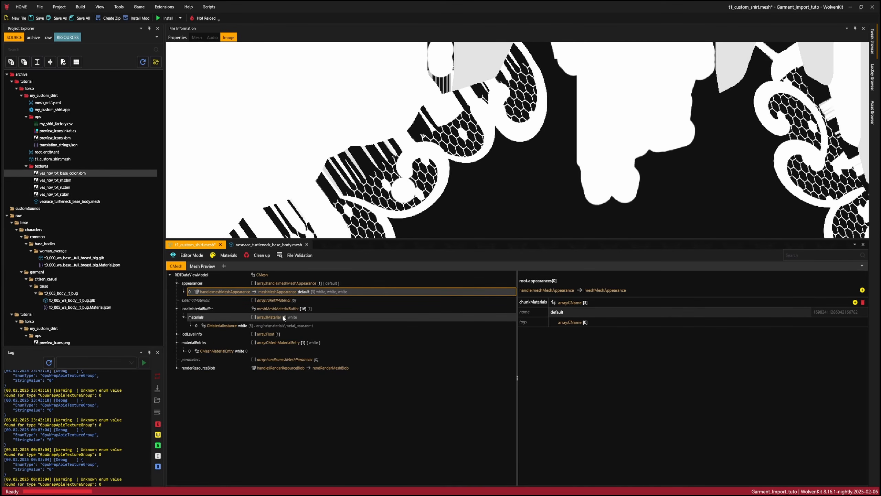
- Save the shirt mesh and export the four ves_hov_txt textures as PNG with the Export Tool
key("ctrl+s")
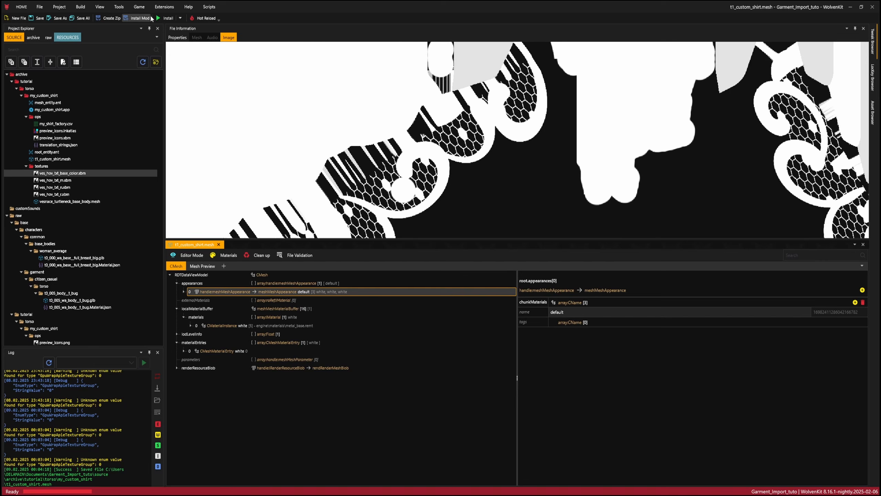
left_click(118, 7)
left_click(134, 74)
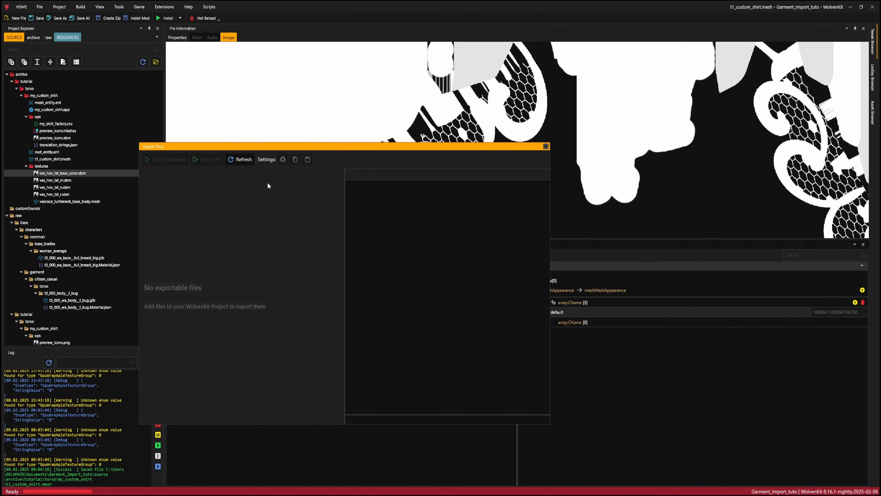
left_click_drag(182, 173, 251, 173)
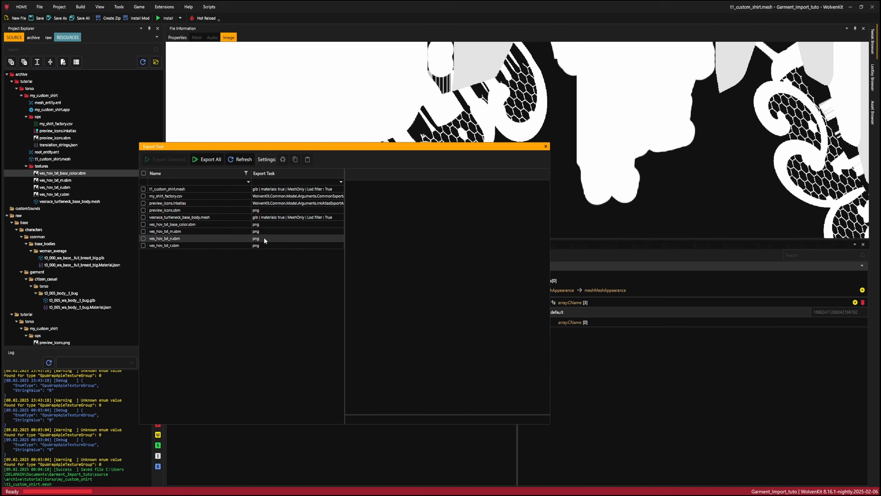
left_click(143, 224)
left_click(142, 245, "shift")
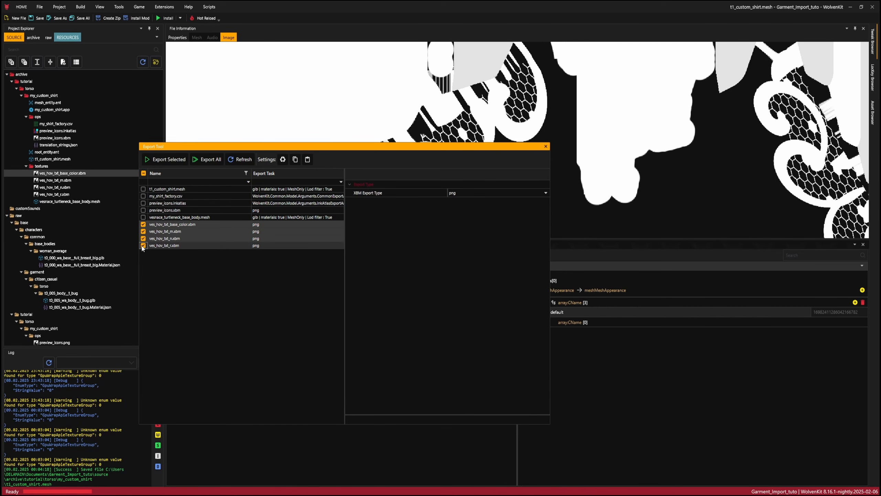
left_click(167, 159)
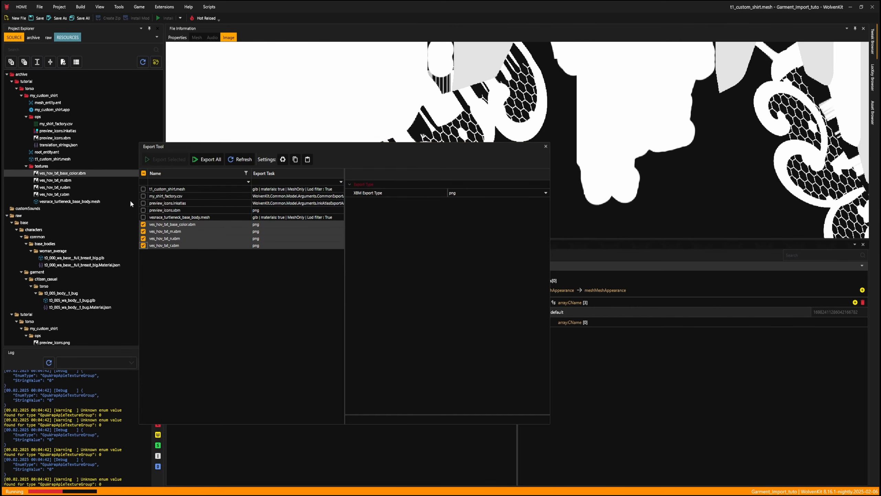
- Open the exported textures folder in Windows Explorer and delete the ves_hov_txt_m and ves_hov_txt_r PNG files
scroll(69, 295, "down", 3)
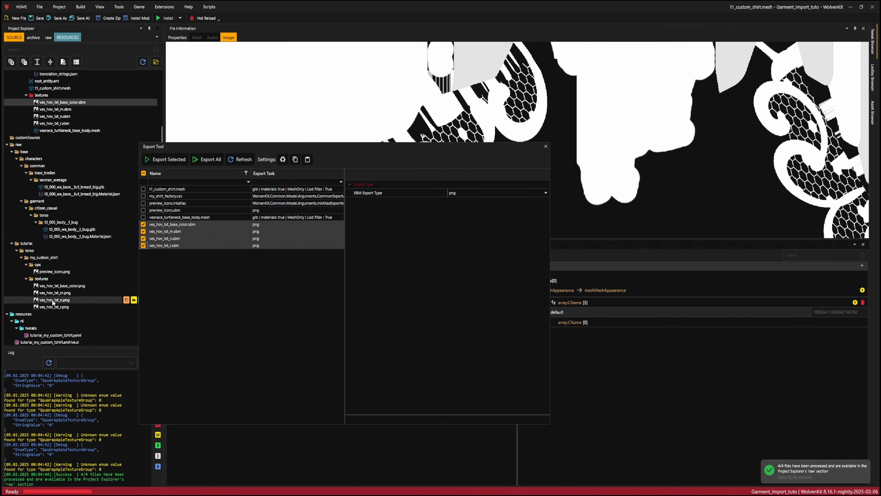
right_click(51, 301)
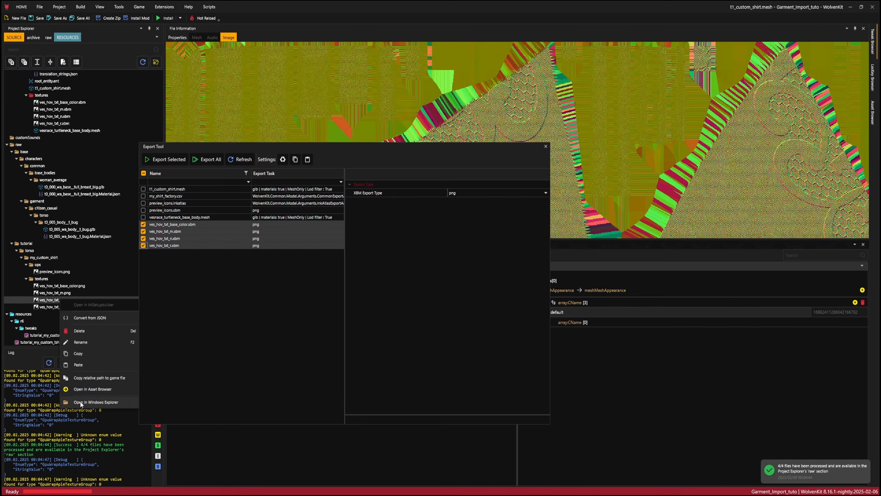
left_click(83, 403)
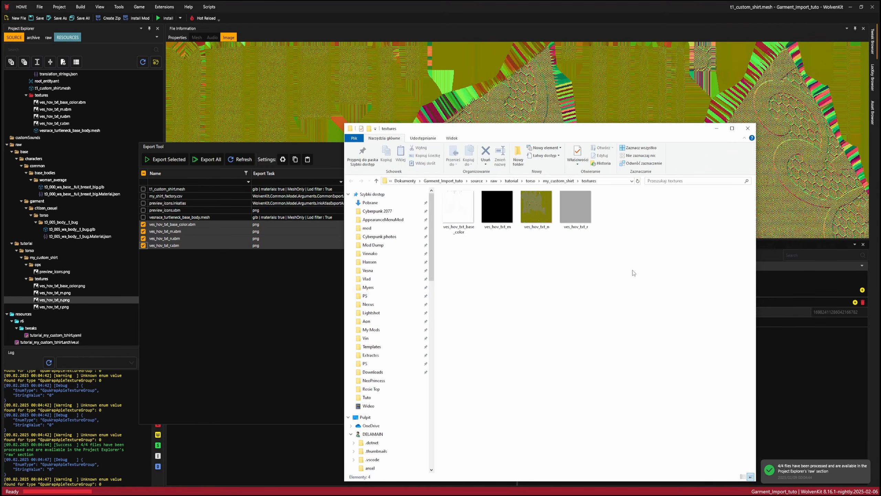
left_click(497, 200)
right_click(497, 199)
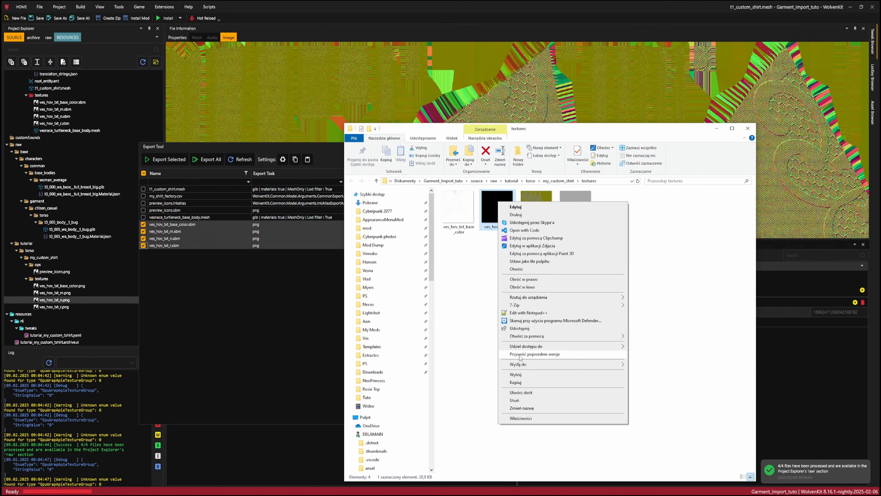
left_click(520, 400)
left_click(537, 211)
right_click(536, 211)
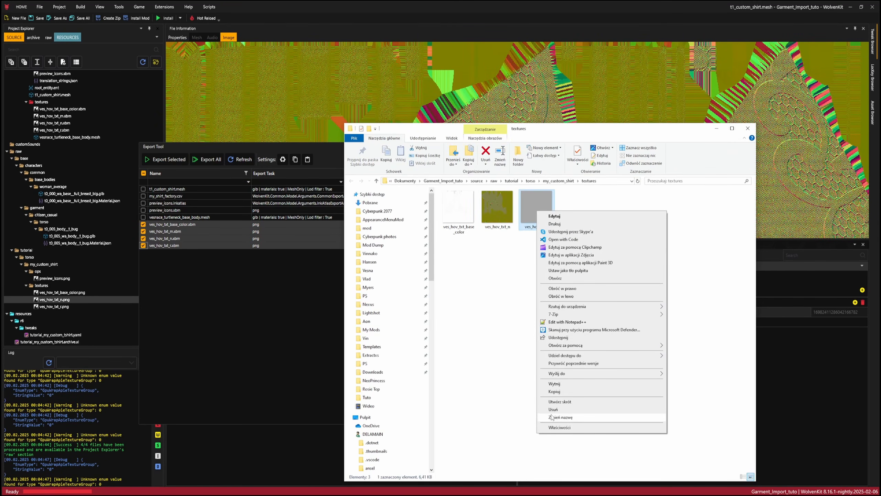
left_click(554, 416)
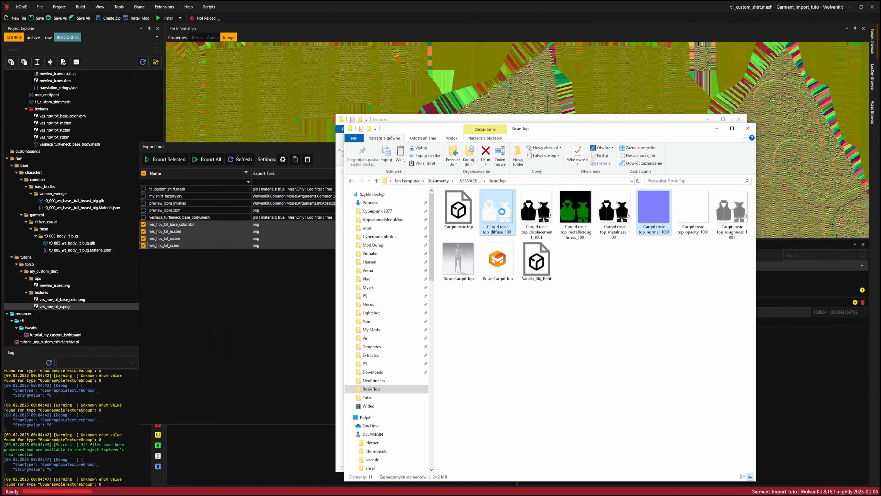
- Copy the Cargirl rosie top_diffuse_1001 and top_normal_1001 images from the Rosie Top folder into the project's raw textures folder
right_click(502, 211)
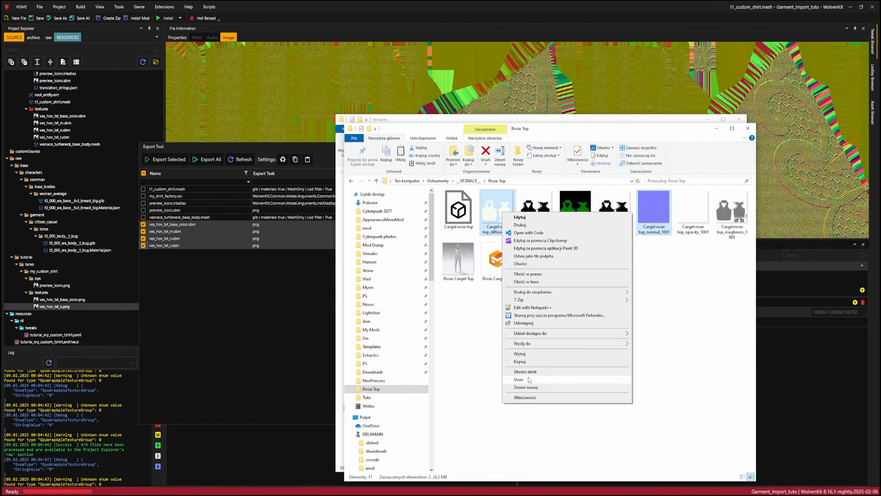
left_click(524, 361)
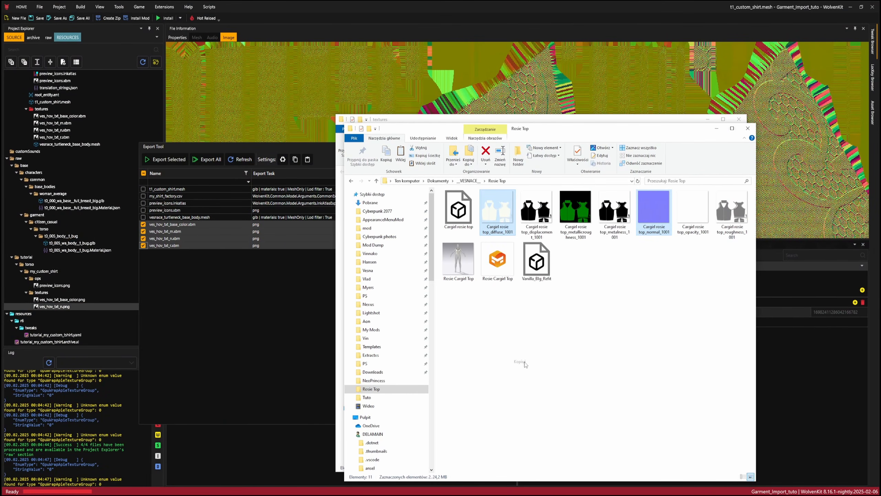
left_click(351, 180)
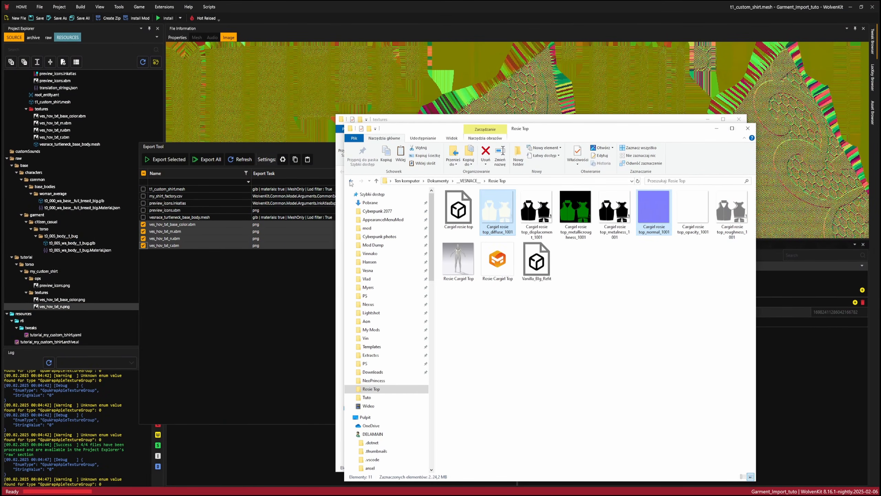
right_click(504, 295)
left_click(521, 349)
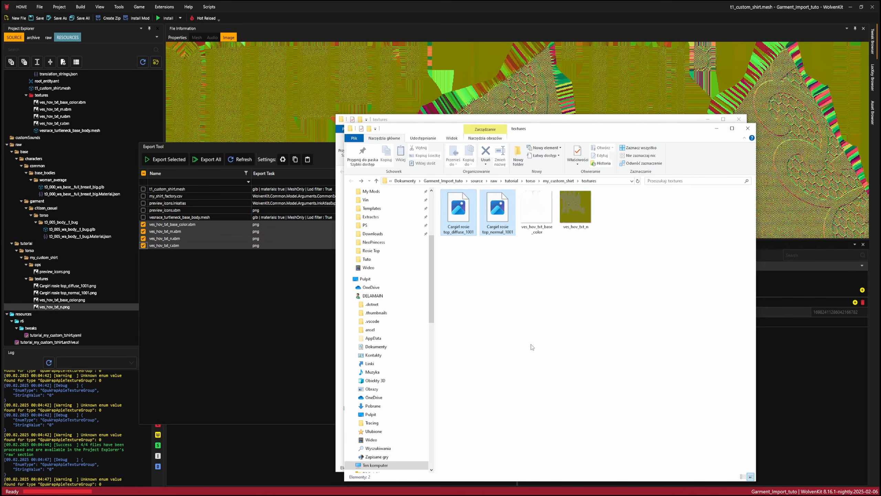
- Copy the file name of the ves_hov_txt_base_color PNG from its rename field
right_click(539, 225)
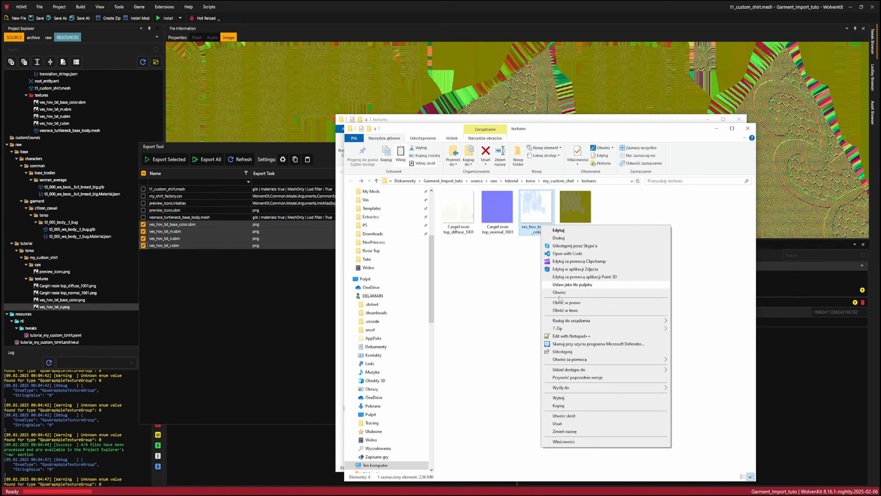
left_click(565, 431)
right_click(565, 393)
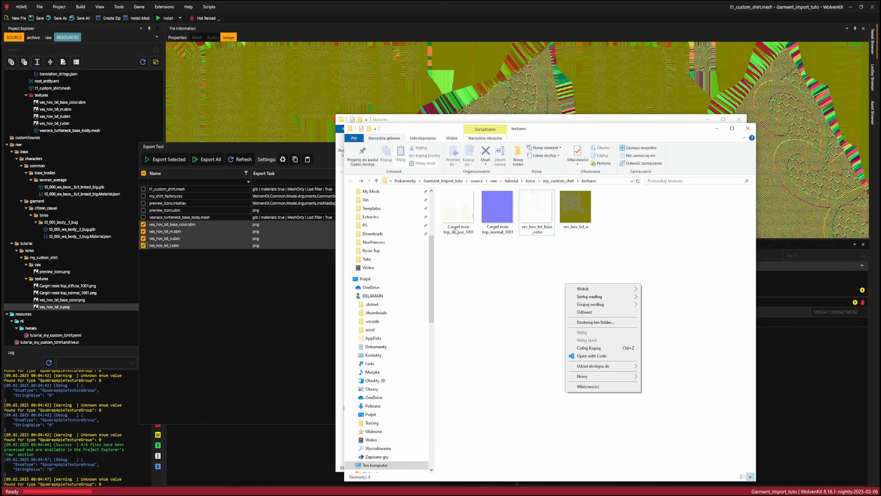
- Try to rename the Cargirl rosie top_diffuse_1001 image as ves_hov_txt_base_color
right_click(455, 226)
left_click(478, 430)
key("ctrl+v")
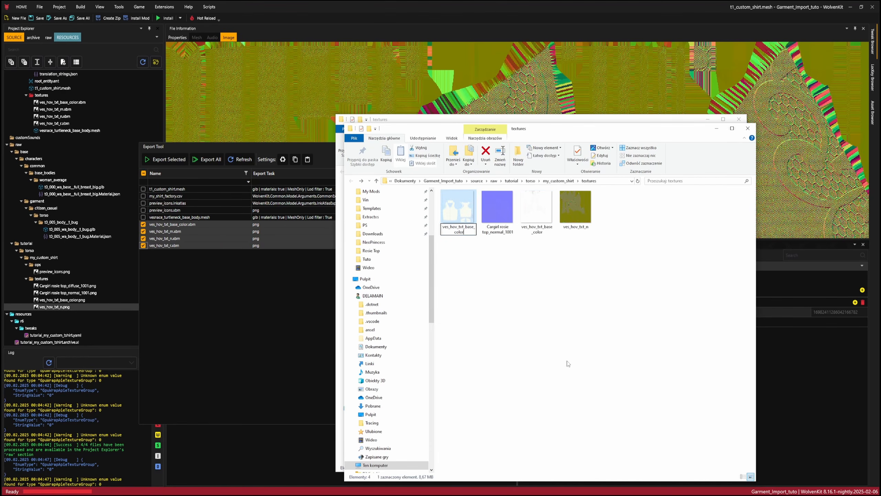
key("Return")
left_click(591, 347)
- Delete the exported ves_hov_txt_base_color PNG and give its name to the Cargirl rosie top_diffuse_1001 image
right_click(538, 215)
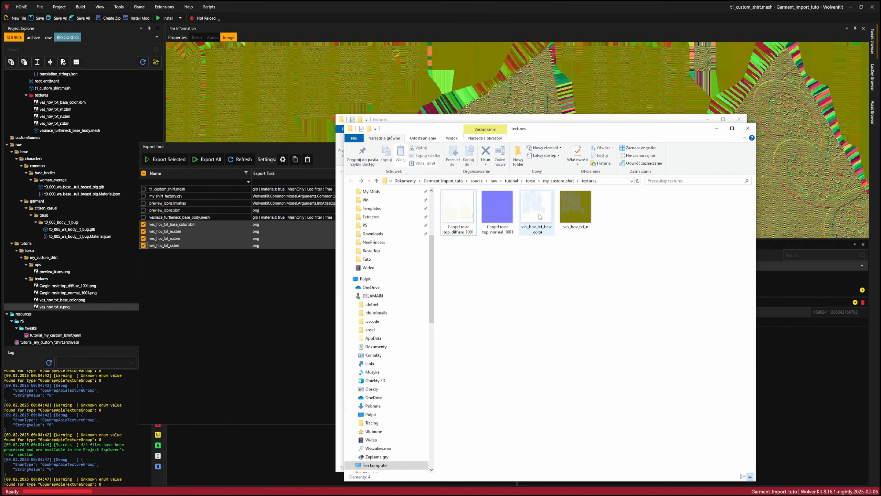
left_click(589, 412)
right_click(448, 229)
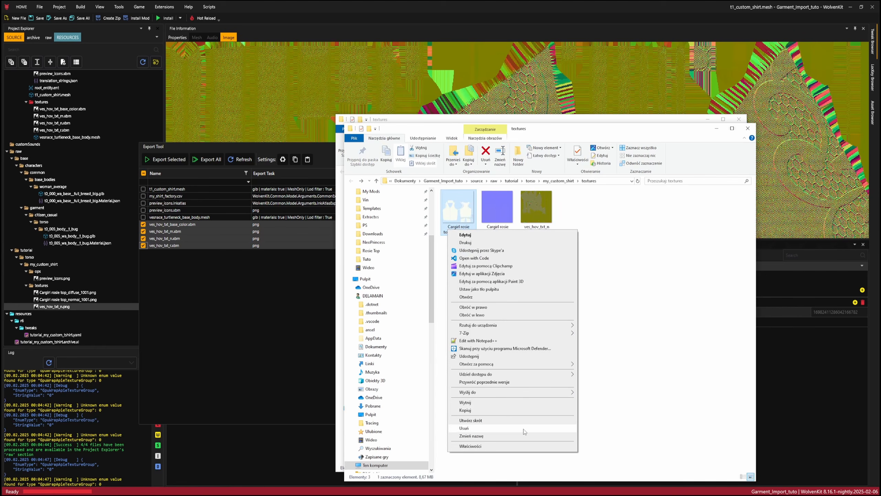
left_click(485, 434)
key("ctrl+v")
key("Return")
- Copy the exported ves_hov_txt_n PNG's name, delete that file and rename the Cargirl rosie top_normal_1001 image as ves_hov_txt_n
right_click(544, 221)
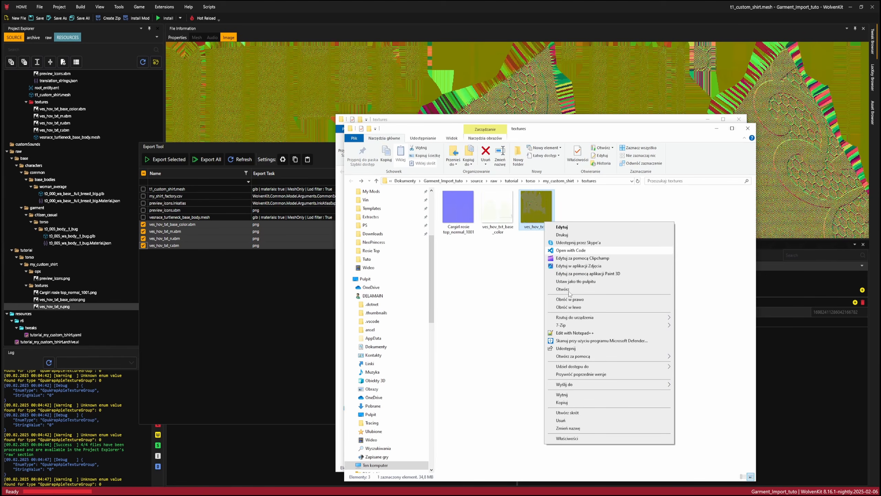
left_click(569, 428)
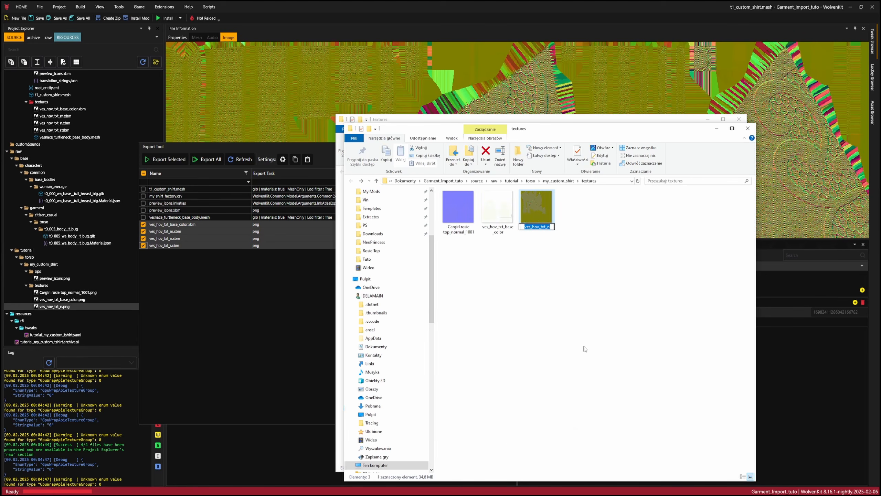
right_click(584, 349)
left_click(536, 208)
right_click(536, 208)
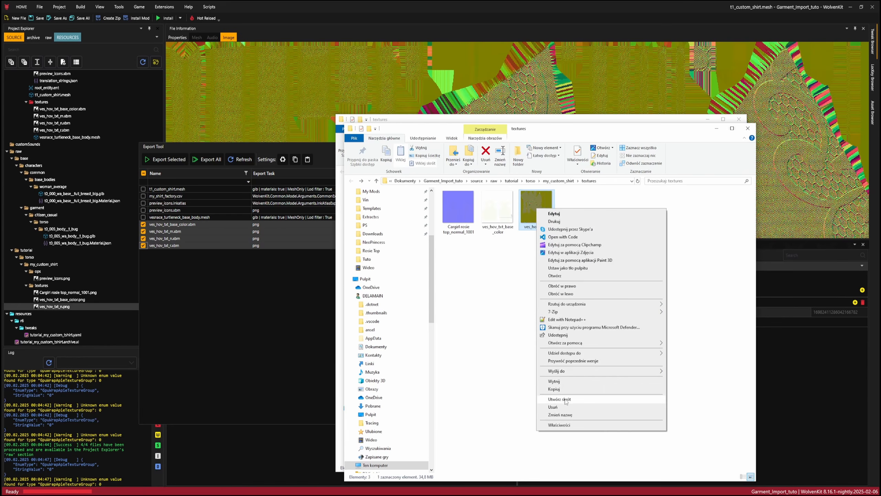
left_click(561, 409)
right_click(461, 226)
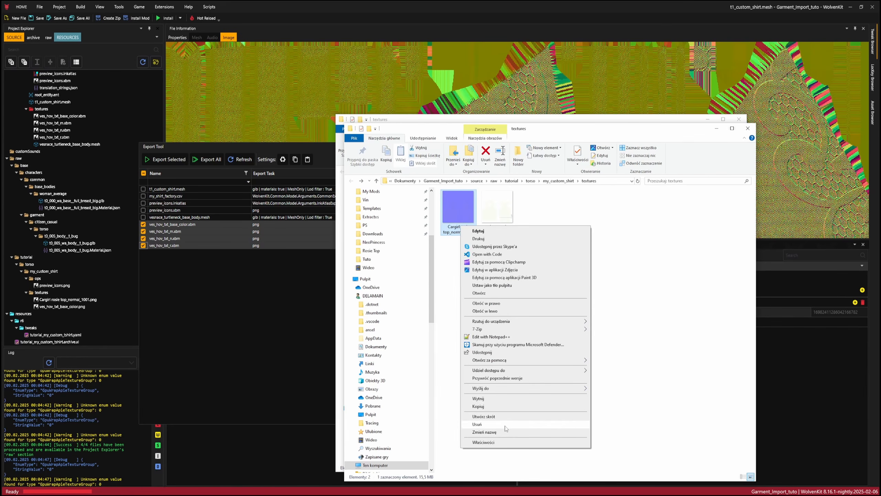
left_click(504, 431)
key("ctrl+v")
key("Return")
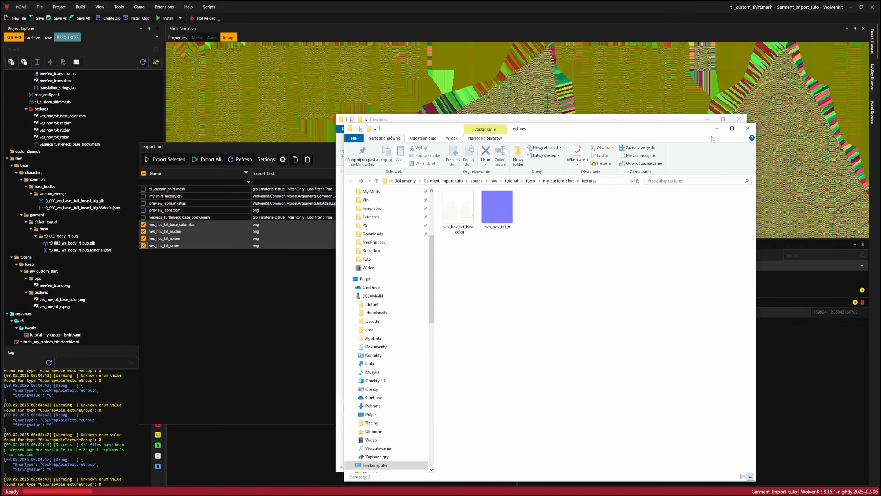
- Close the Export Tool and import ves_hov_txt_base_color.png and ves_hov_txt_n.png through the Import Tool with their existing settings
left_click(226, 190)
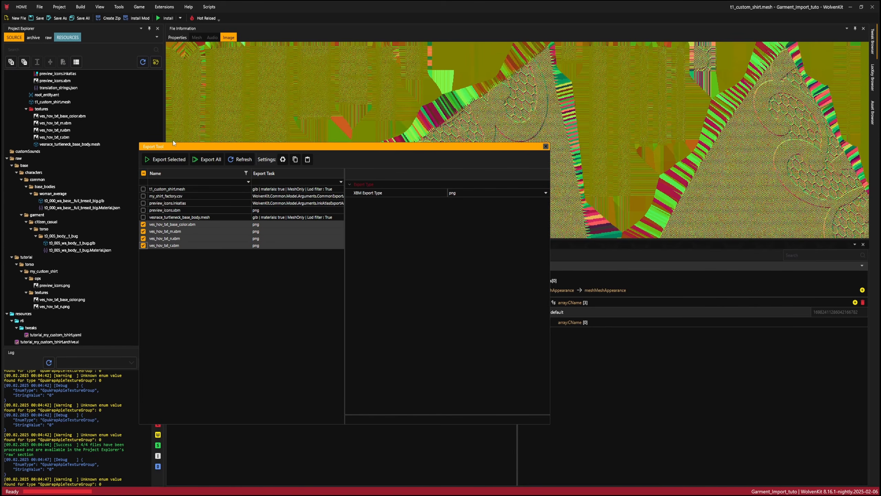
left_click(545, 144)
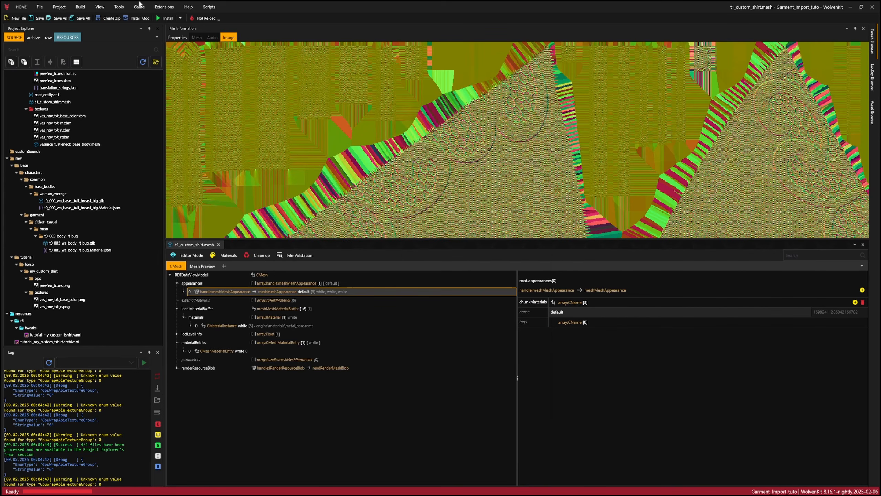
left_click(119, 6)
left_click(128, 62)
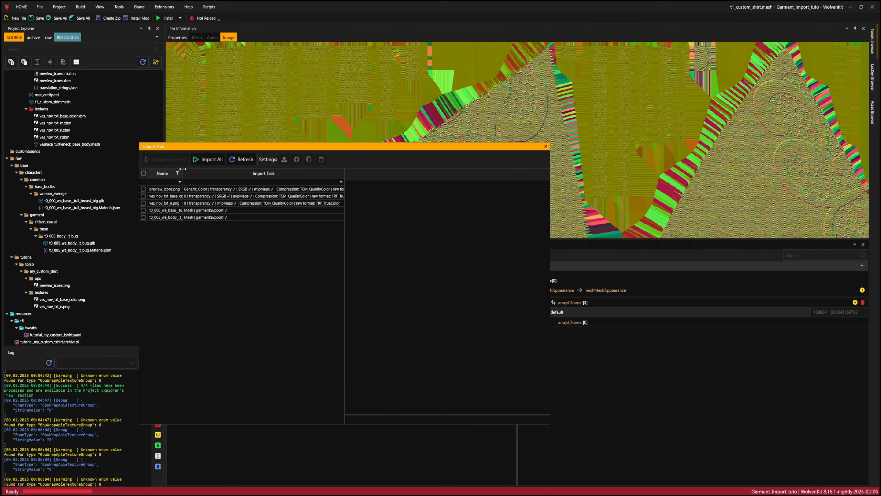
left_click_drag(182, 169, 237, 170)
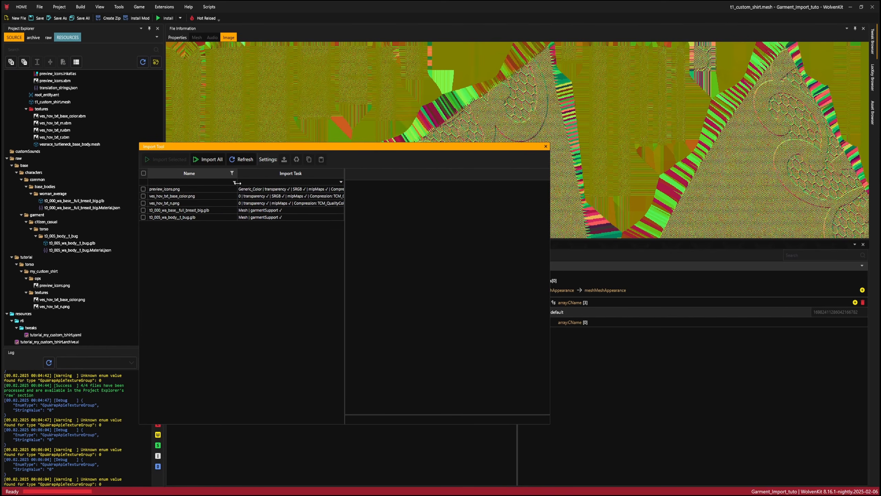
left_click(143, 204)
left_click(143, 196)
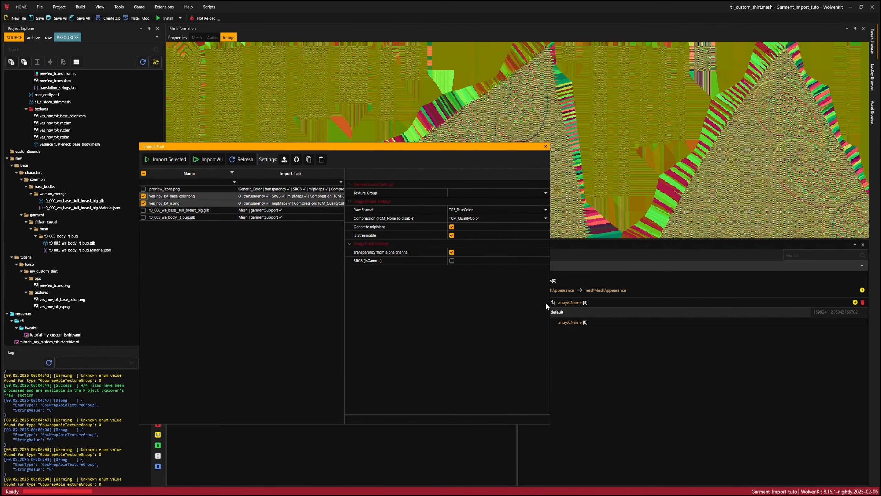
left_click(162, 161)
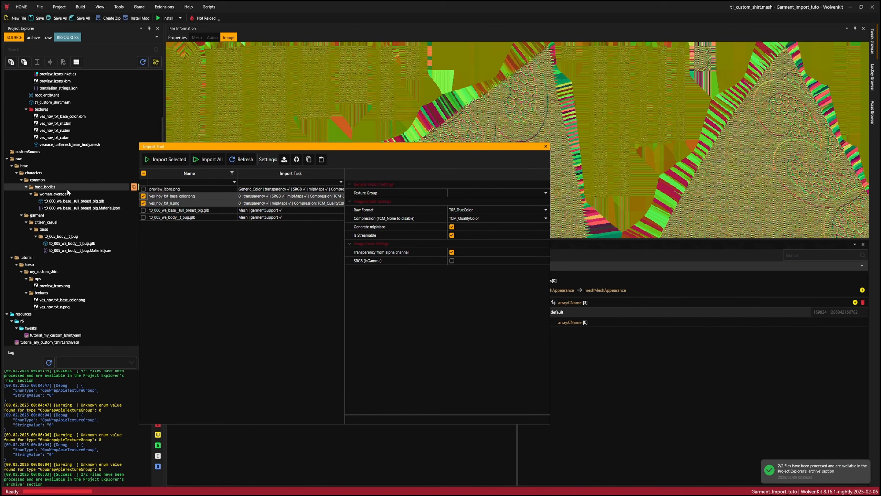
- Preview the imported ves_hov_txt_base_color.xbm and ves_hov_txt_n.xbm textures in the project archive
scroll(68, 194, "up", 2)
left_click(64, 148)
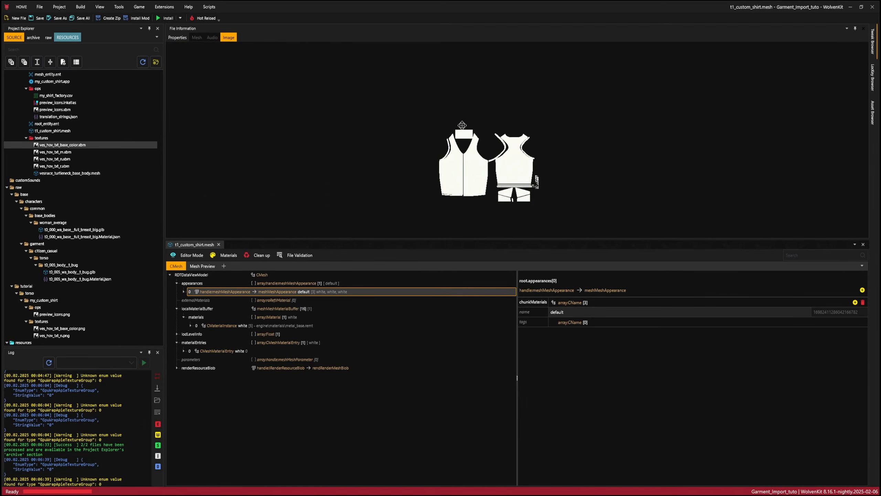
scroll(461, 134, "up", 5)
scroll(465, 125, "down", 5)
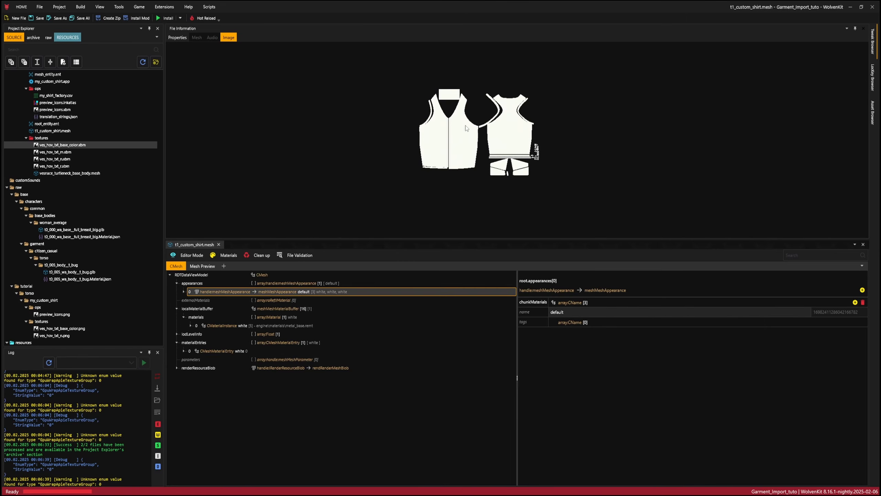
scroll(465, 126, "up", 4)
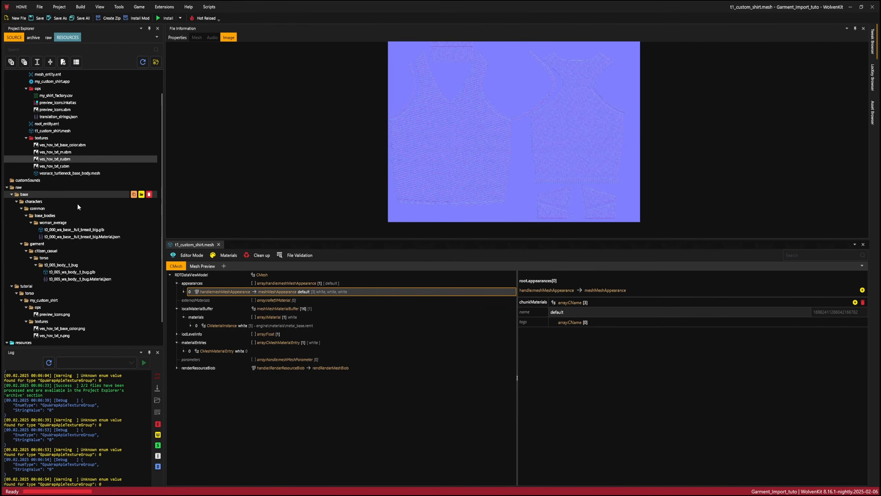
- Open tutorial_my_custom_tshirt.yaml and select the white_red suffix in the redwhite shirt's appearanceName
scroll(80, 197, "up", 4)
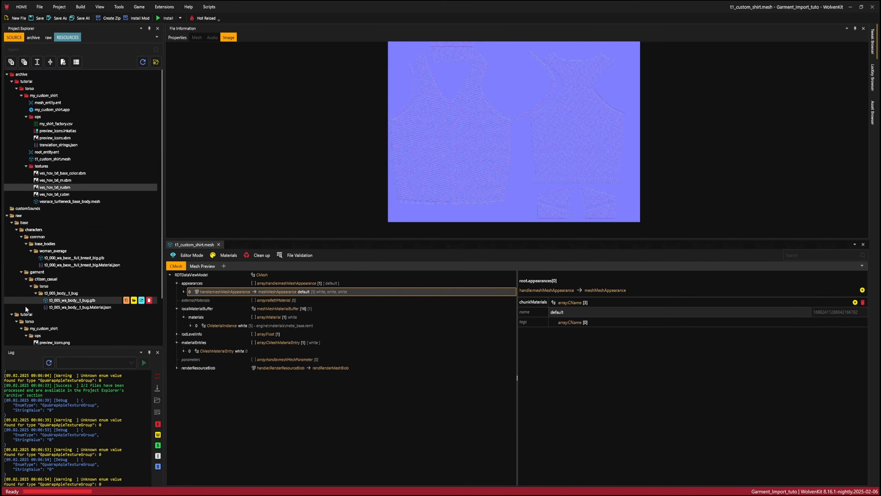
left_click(6, 216)
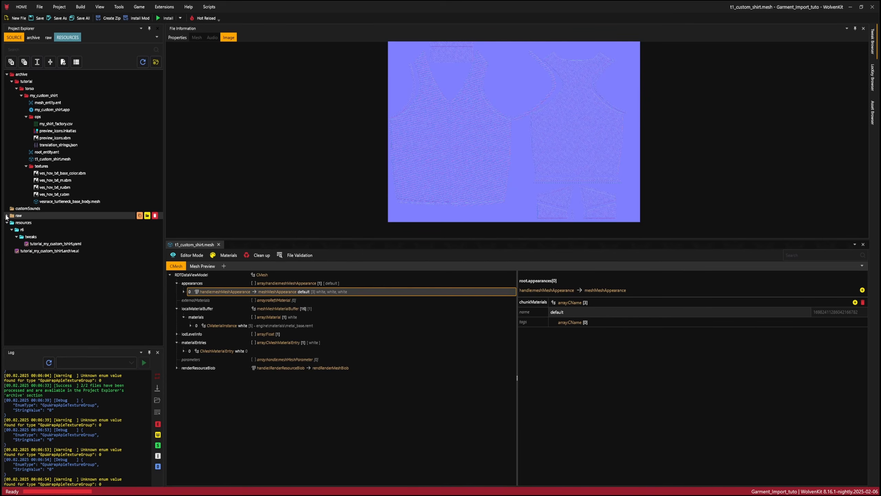
double_click(54, 244)
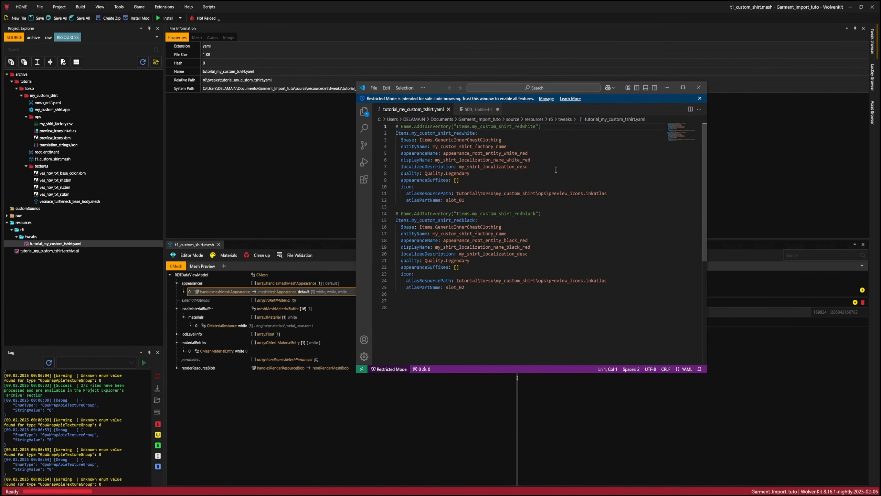
left_click_drag(544, 128, 396, 126)
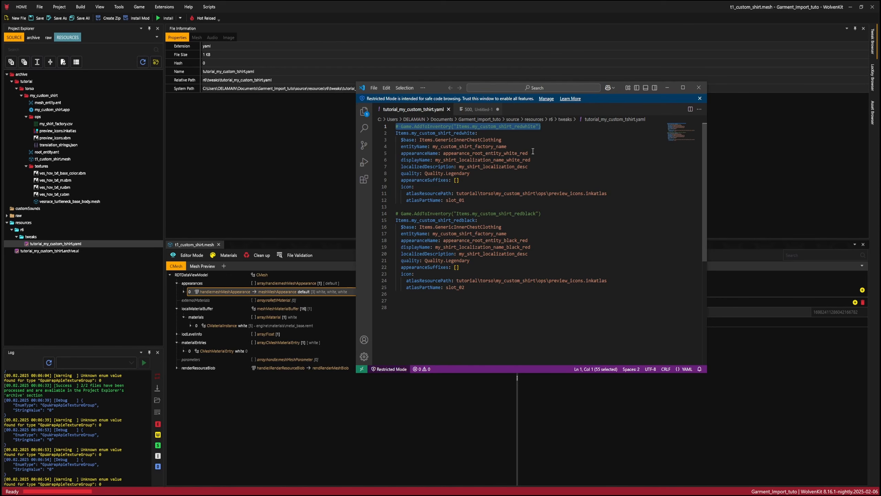
left_click_drag(530, 153, 507, 154)
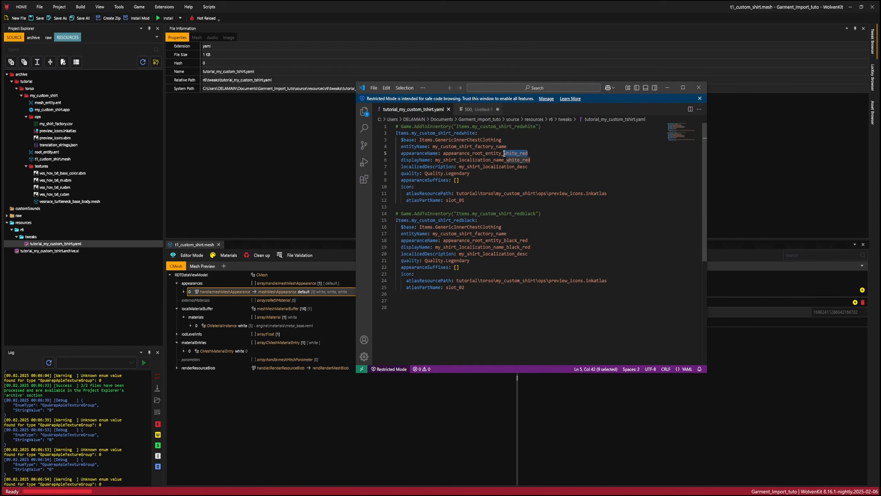
- Set the name of the default appearance in t1_custom_shirt.mesh to white_red and save the mesh
left_click(667, 88)
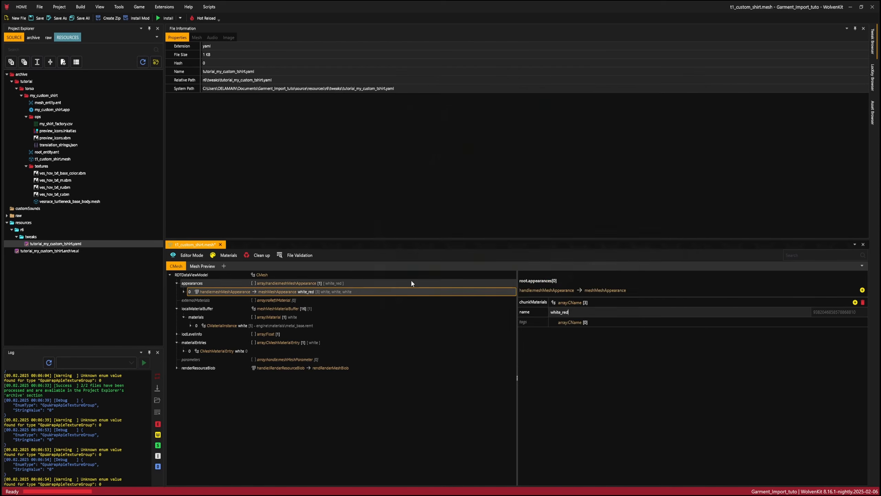
left_click(305, 291)
key("ctrl+s")
- Set the install action to Install and Launch, and run it to install the mod and start the game
left_click(181, 18)
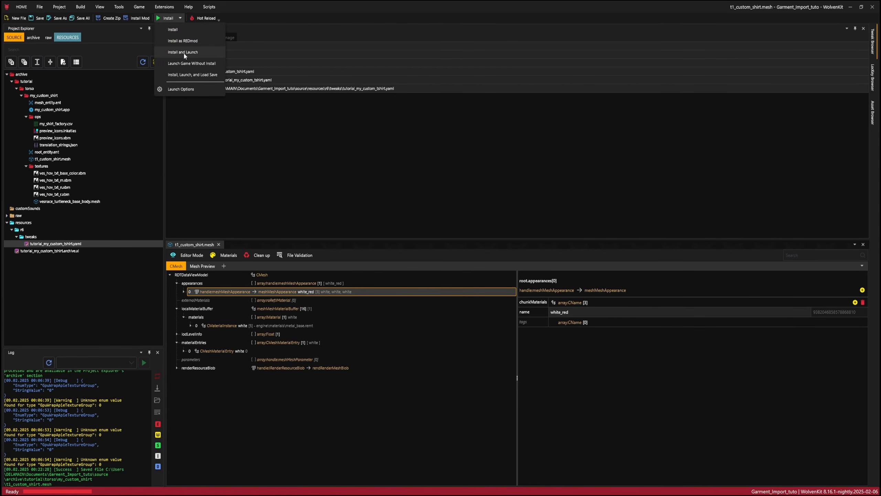
left_click(186, 55)
left_click(165, 19)
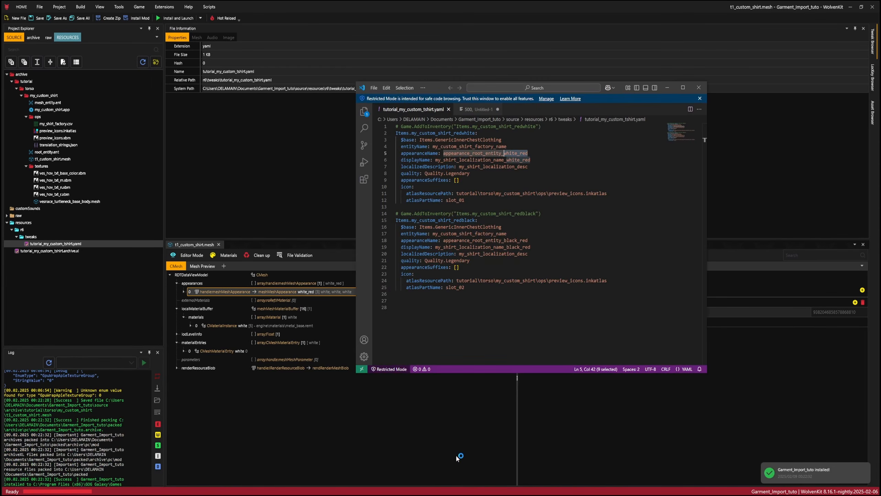
- Copy Game.AddToInventory("Items.my_custom_shirt_redwhite") from the tweak file and run it in the game's Cyber Engine Tweaks console
left_click_drag(550, 126, 401, 127)
key("ctrl+c")
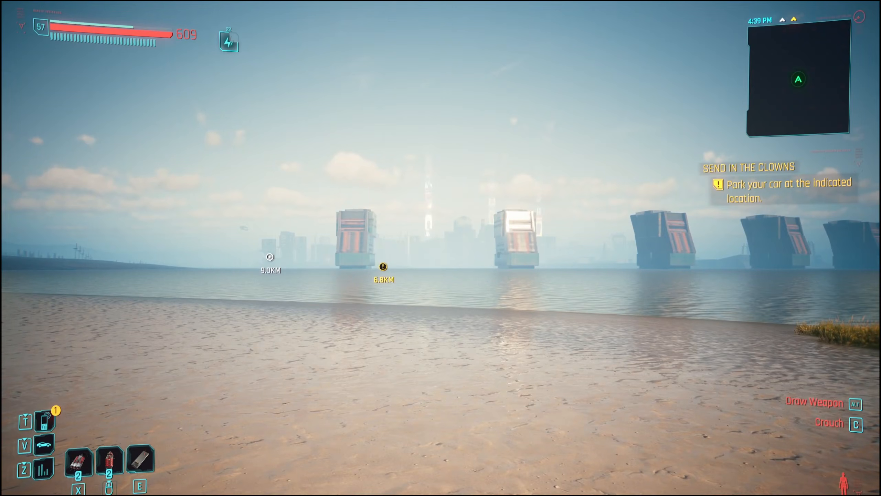
key("grave")
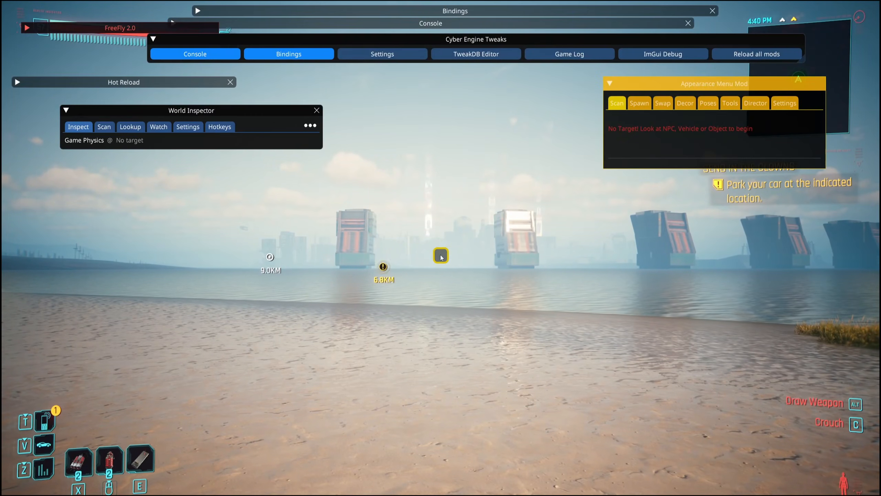
left_click(173, 23)
left_click(293, 312)
key("ctrl+v")
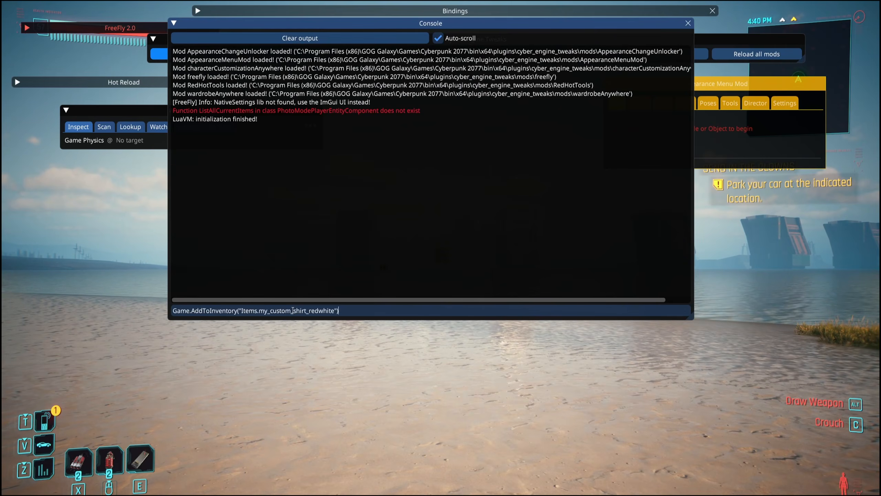
key("Return")
key("grave")
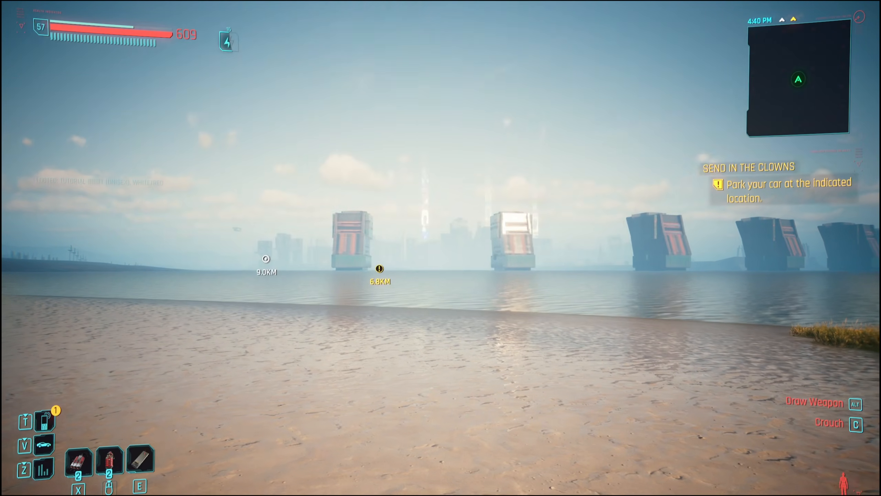
- Equip the Tutorial Shirt (Unisex), White/Red from the inner torso clothing in the wardrobe and return to the game
key("i")
left_click(688, 267)
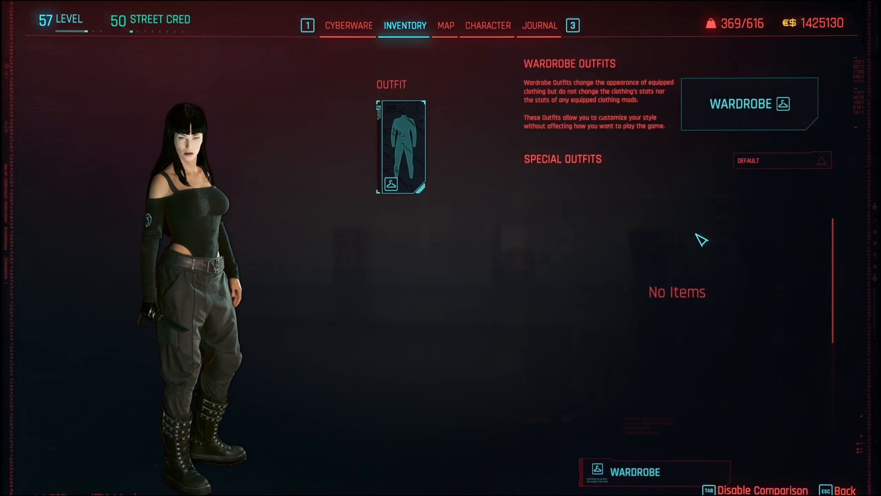
left_click(754, 120)
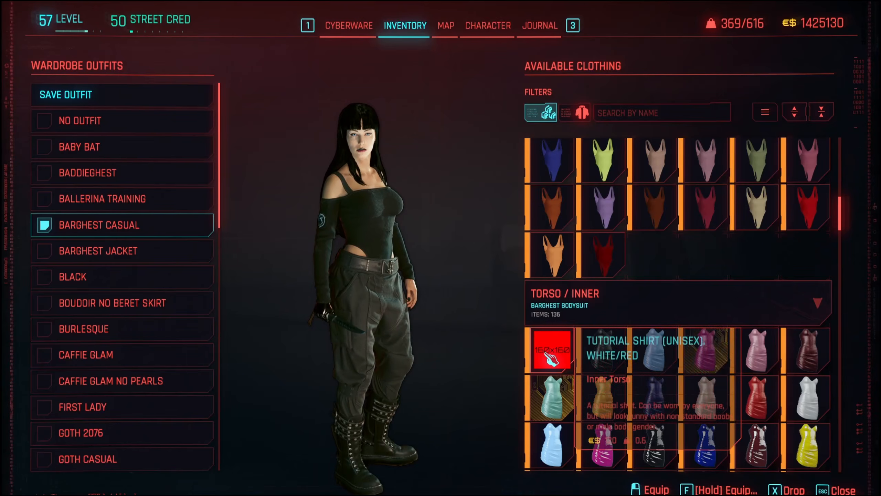
left_click(550, 357)
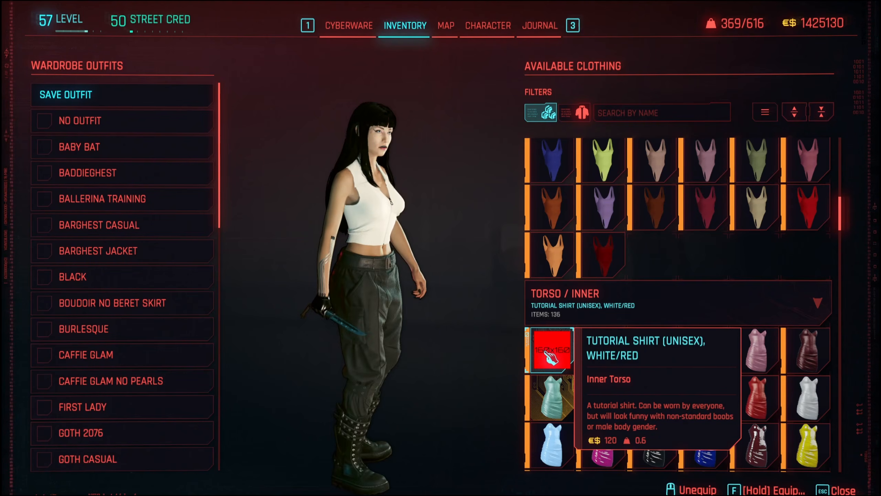
key("Escape")
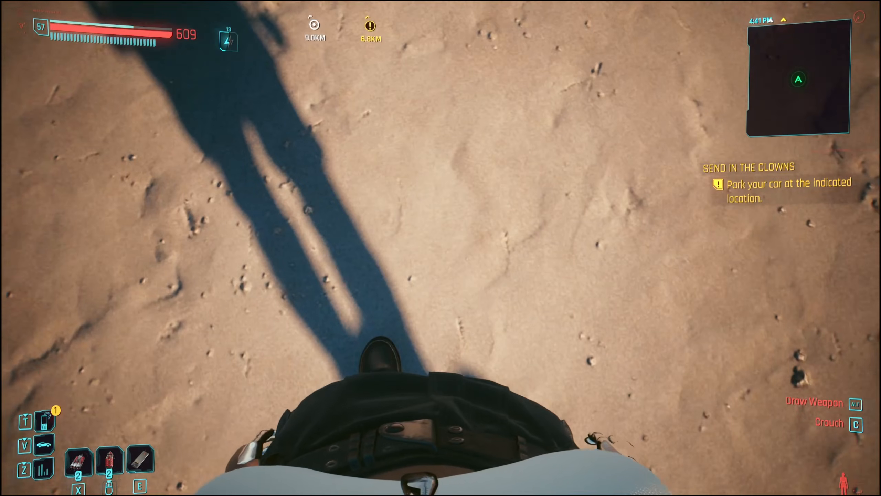
- Enter photo mode and inspect the custom shirt on the character from the front and an angle
key("n")
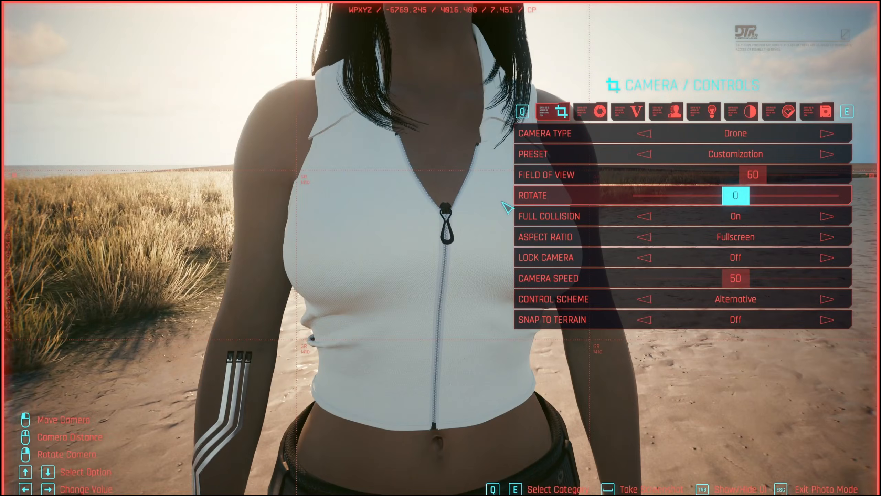
right_click_drag(508, 205, 554, 187)
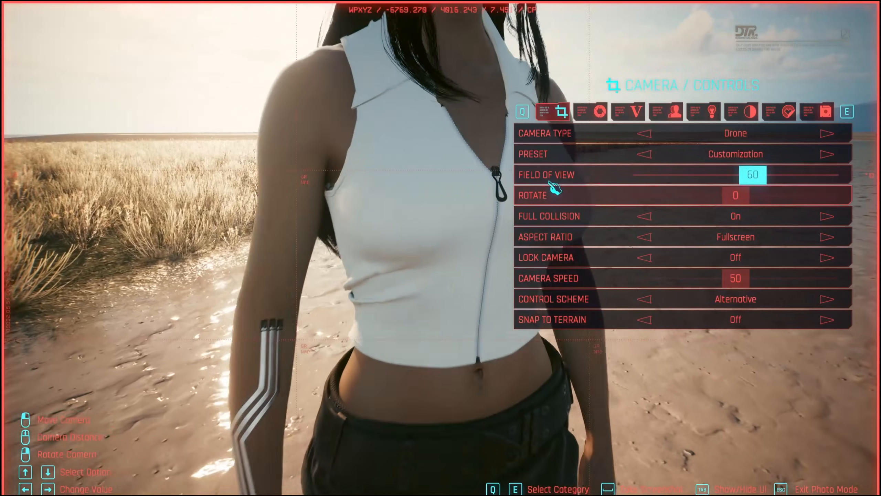
scroll(555, 187, "down", 3)
- Cycle through the character's Idle poses in photo mode to check how the custom shirt deforms
left_click(630, 111)
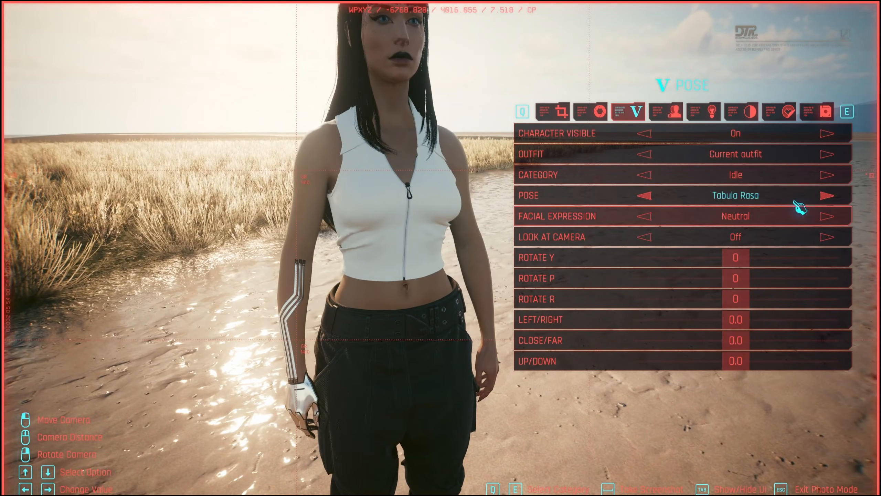
left_click(827, 196)
left_click(828, 196)
left_click(827, 196)
left_click(827, 195)
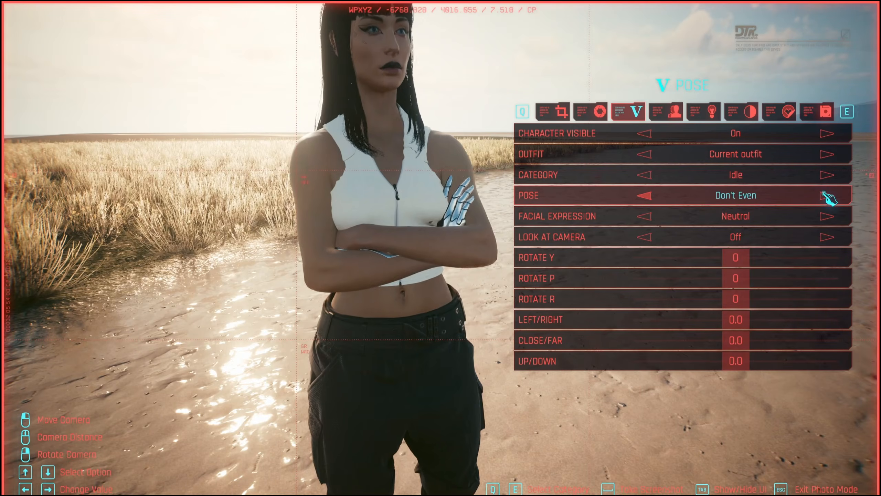
left_click(827, 196)
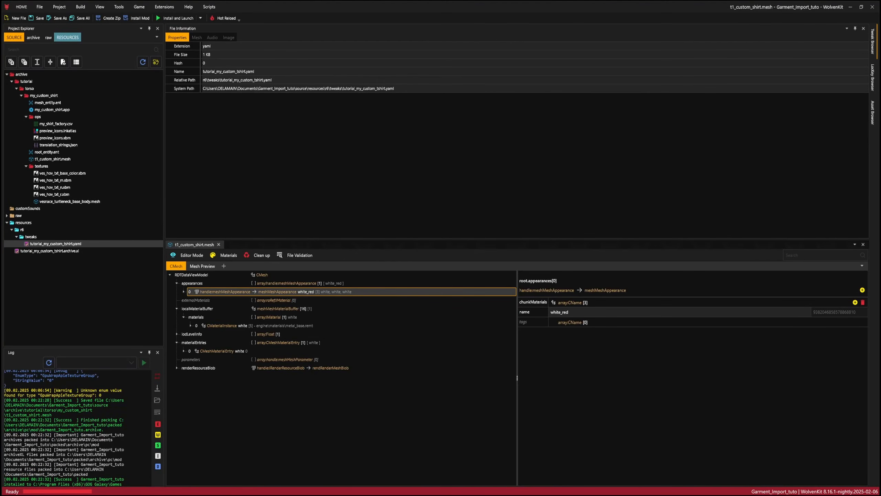